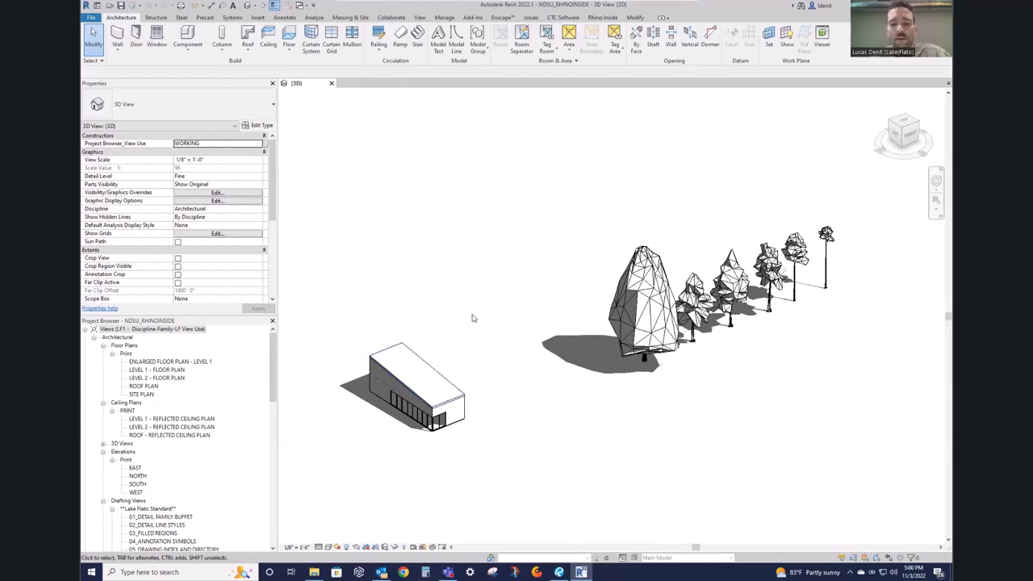
shift+middle_drag(452, 318, 463, 321)
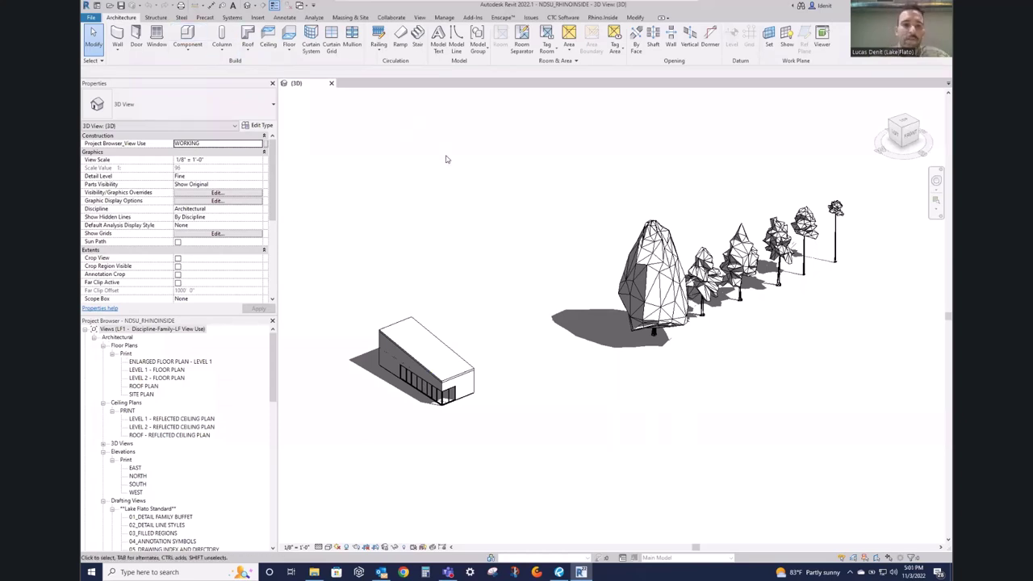
drag(853, 169, 326, 430)
click(326, 431)
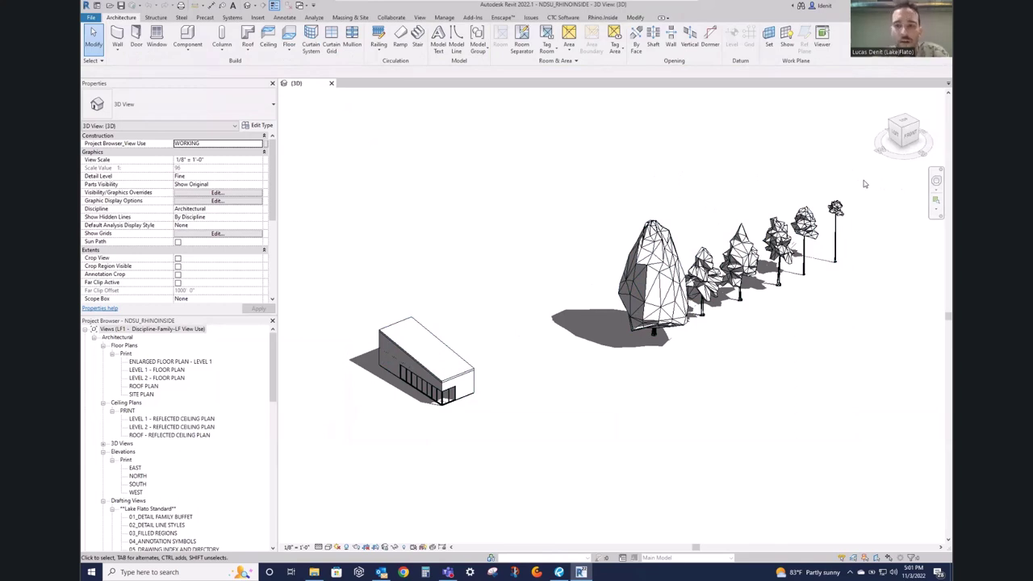
drag(868, 167, 334, 449)
key(Escape)
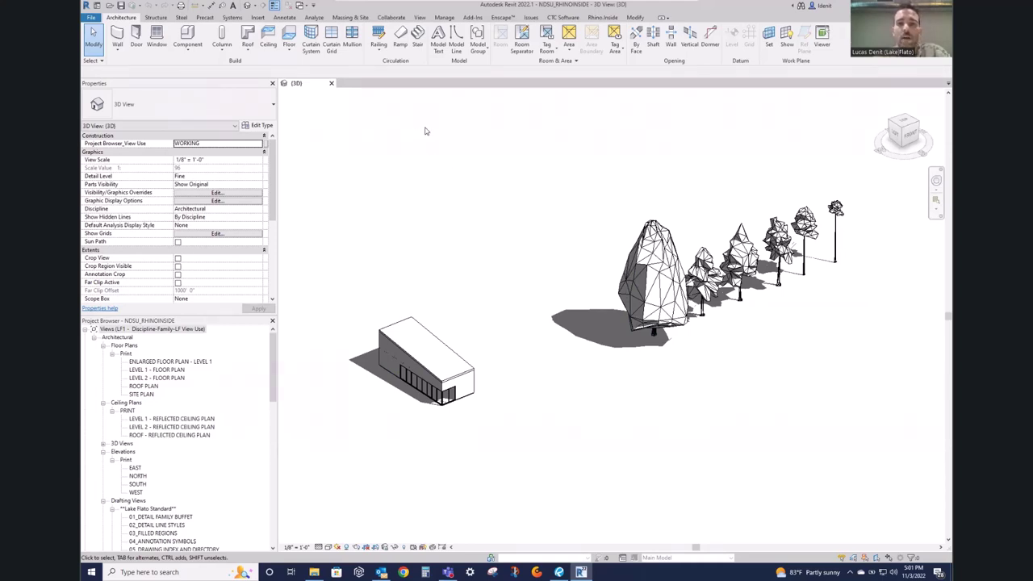
Step: Search the web for RHINO.INSIDE, view the Rhino.Inside.Revit v1.0 download page, and return to Revit
click(601, 17)
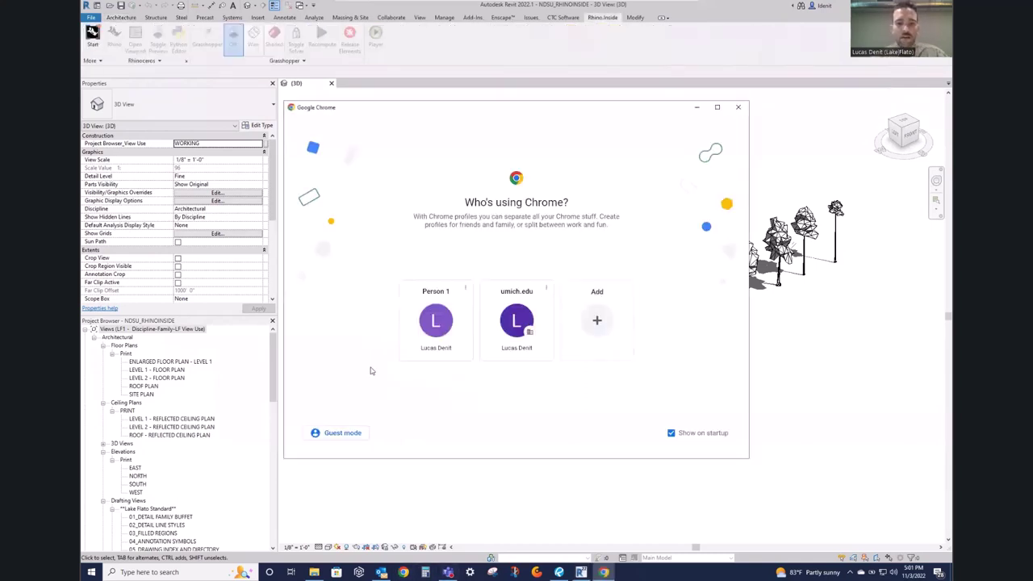
click(432, 332)
key(ctrl+t)
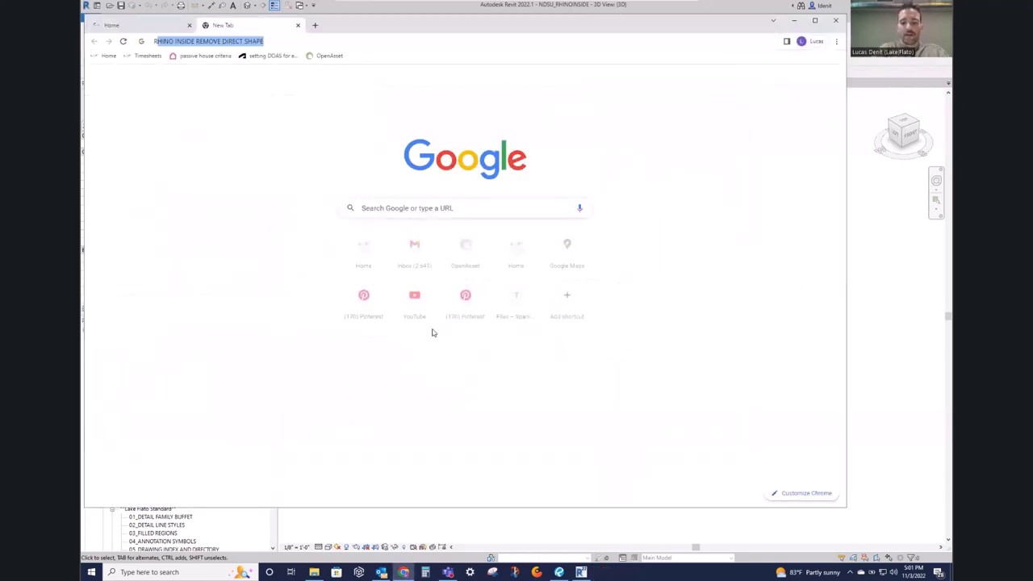
text(RHINO.INSIDE)
key(Return)
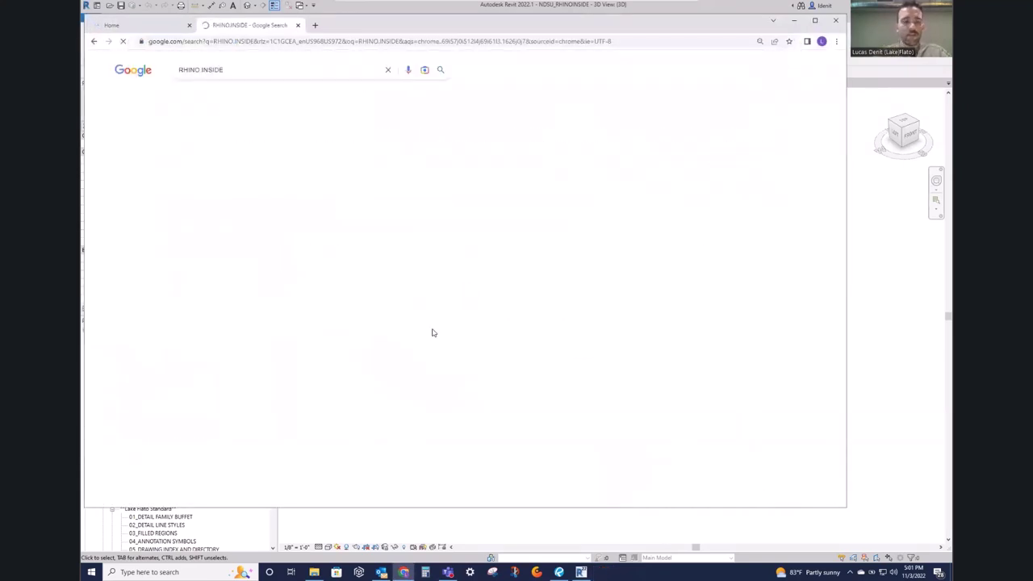
click(242, 142)
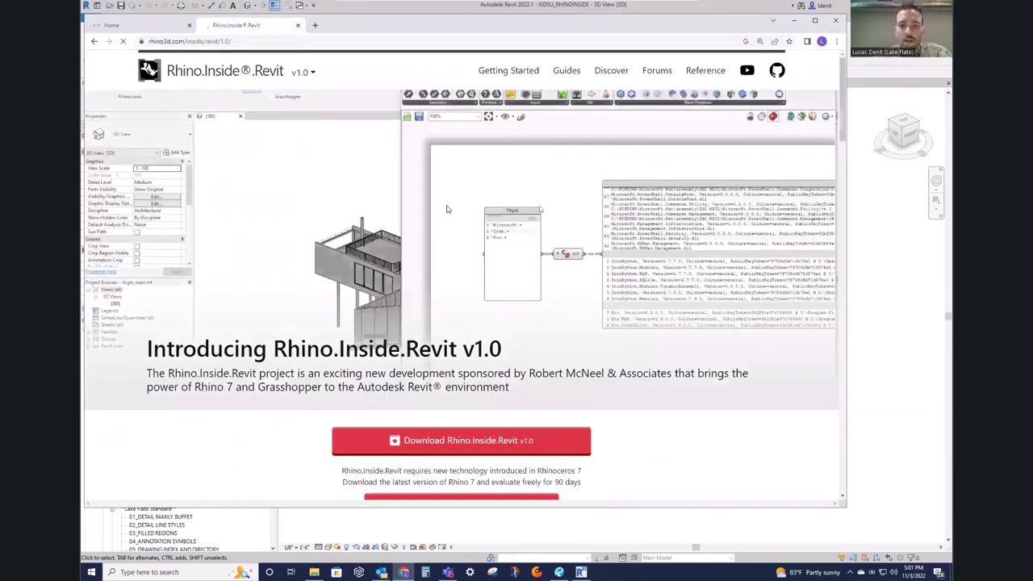
scroll(486, 272, down, 1)
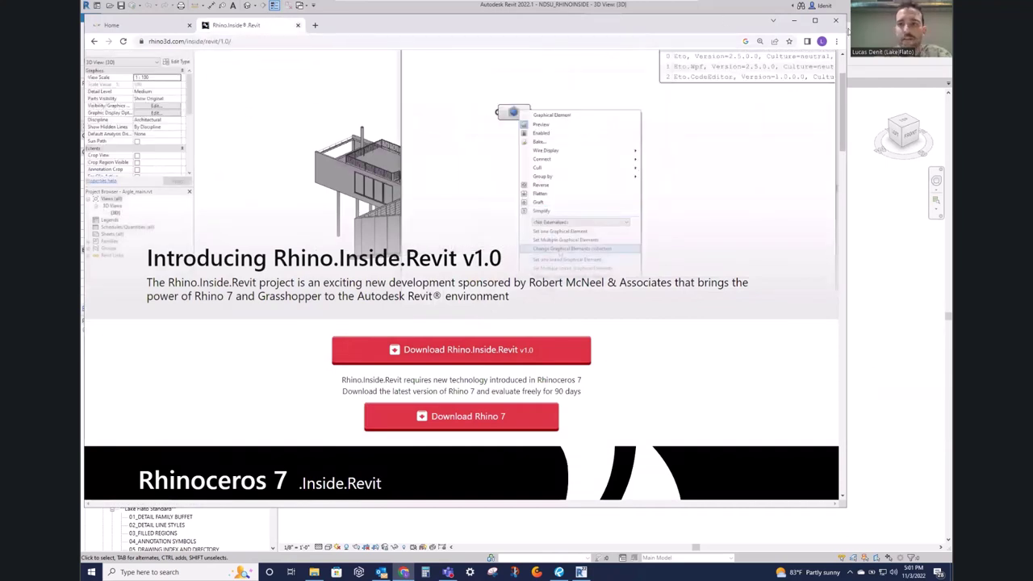
click(793, 26)
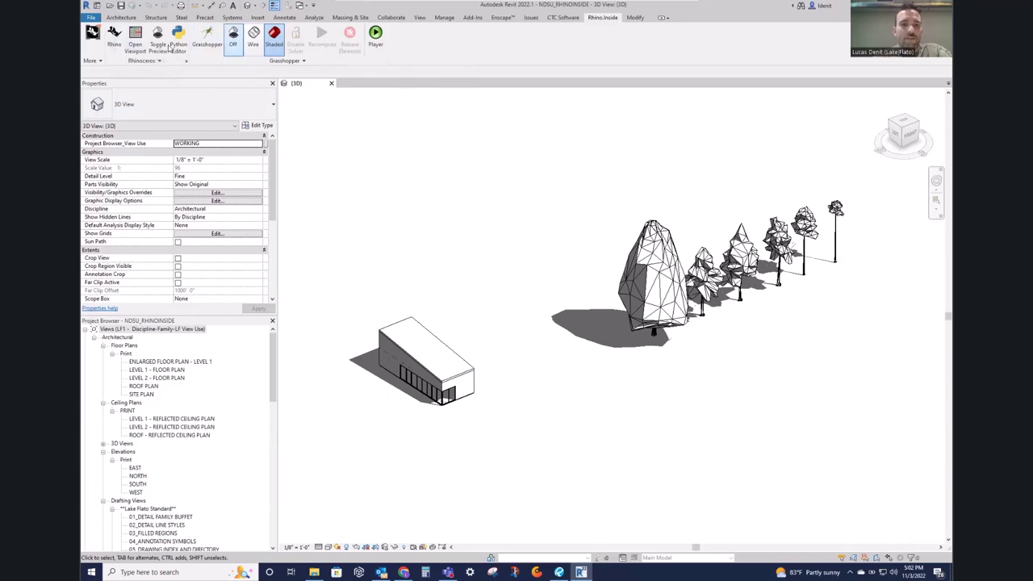
Step: Launch Rhino inside Revit through Rhino.Inside and move its window down to uncover the Revit ribbon
click(114, 36)
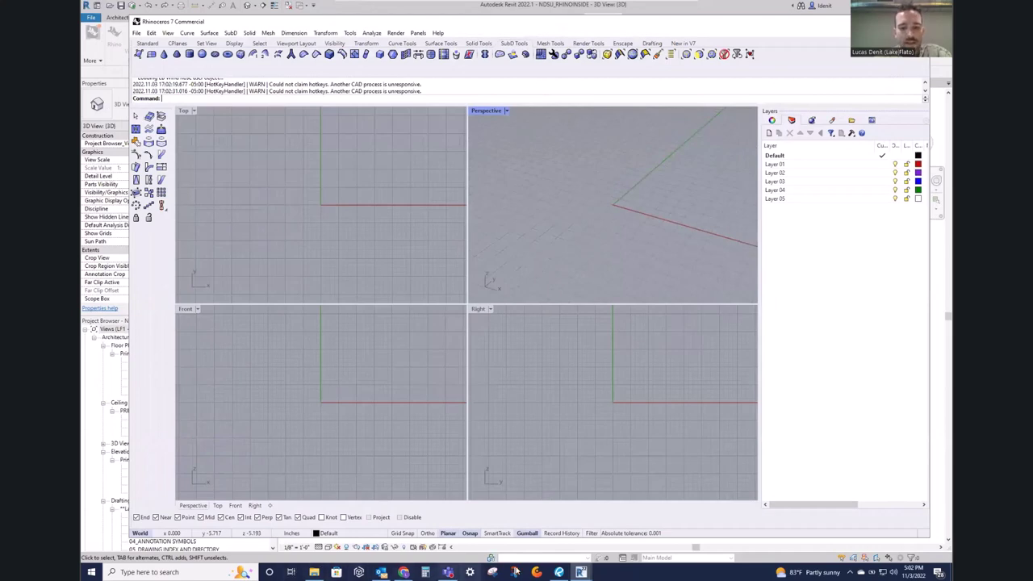
click(613, 570)
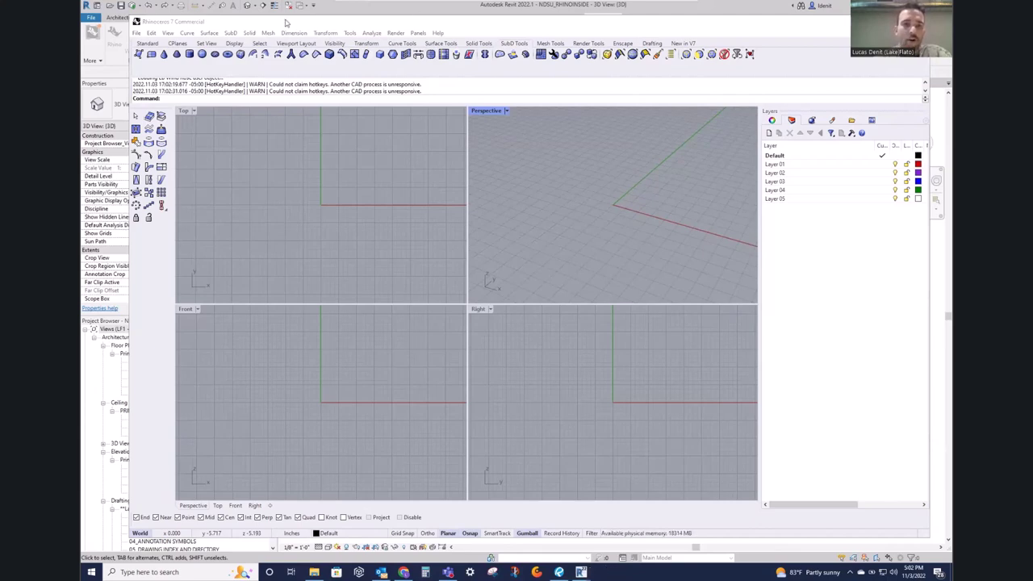
drag(238, 16, 239, 33)
click(457, 214)
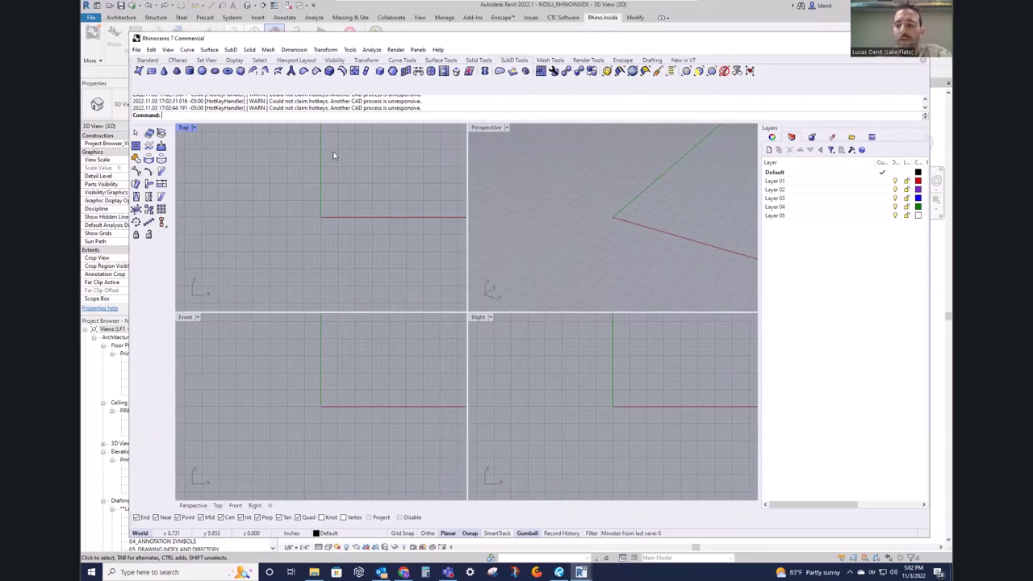
Step: Model a long, thin upright box near the origin in the Perspective viewport
right_drag(527, 209, 560, 163)
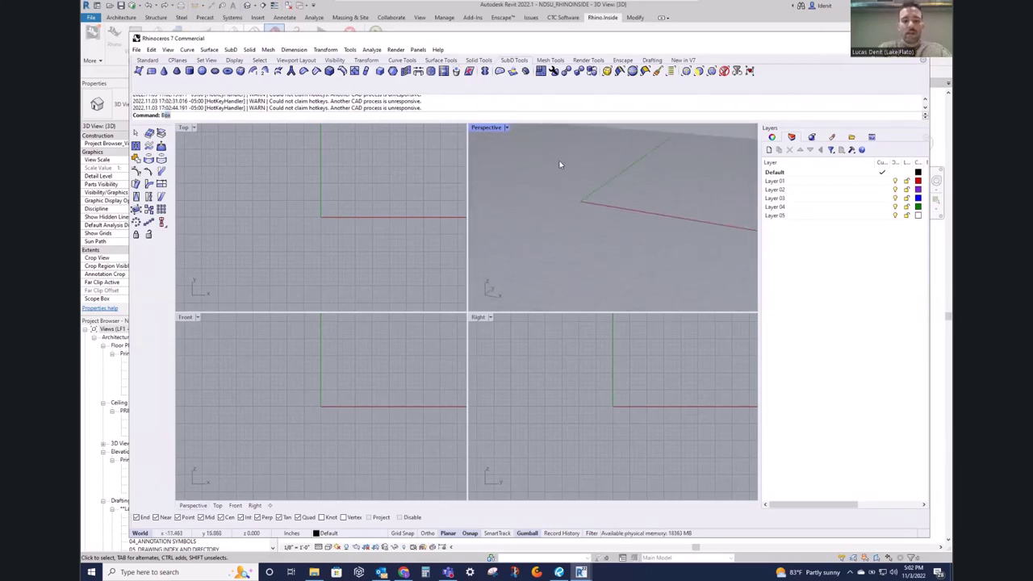
key(Return)
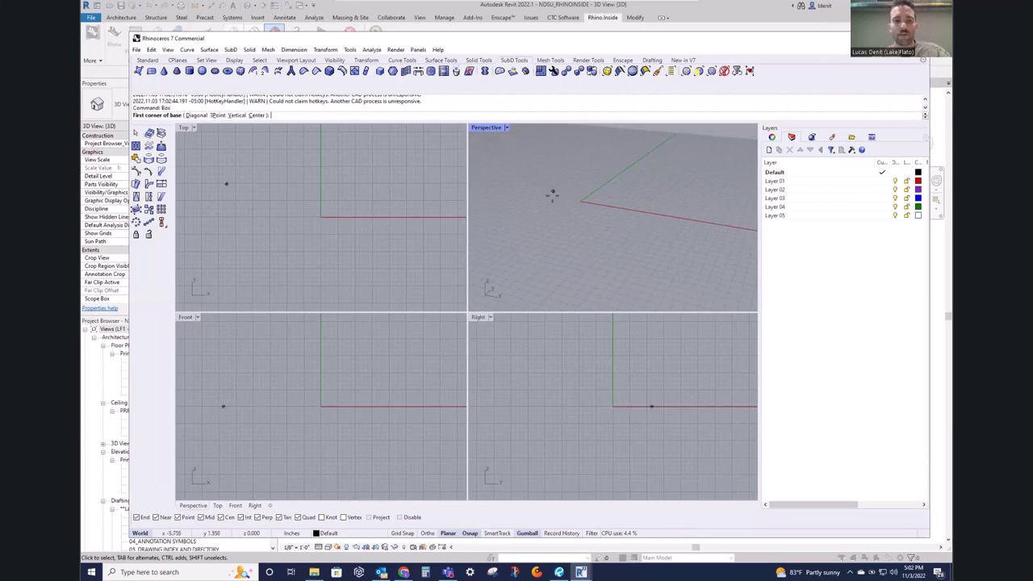
click(560, 196)
click(655, 216)
click(676, 167)
right_drag(589, 188, 596, 182)
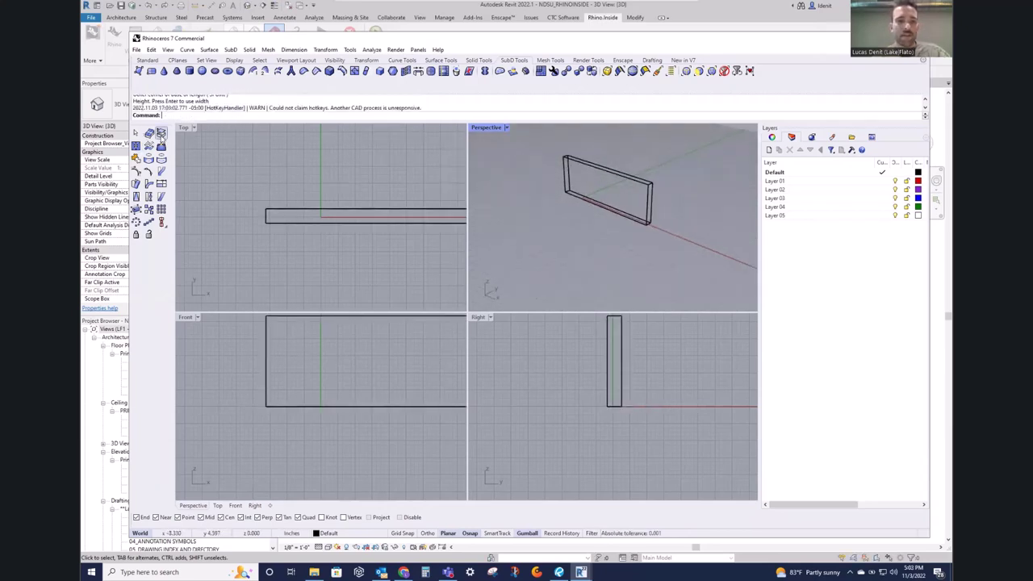
click(312, 173)
Step: Open the NDSU_RHINOINSIDE Rhino 3-D model without saving the untitled model
click(137, 50)
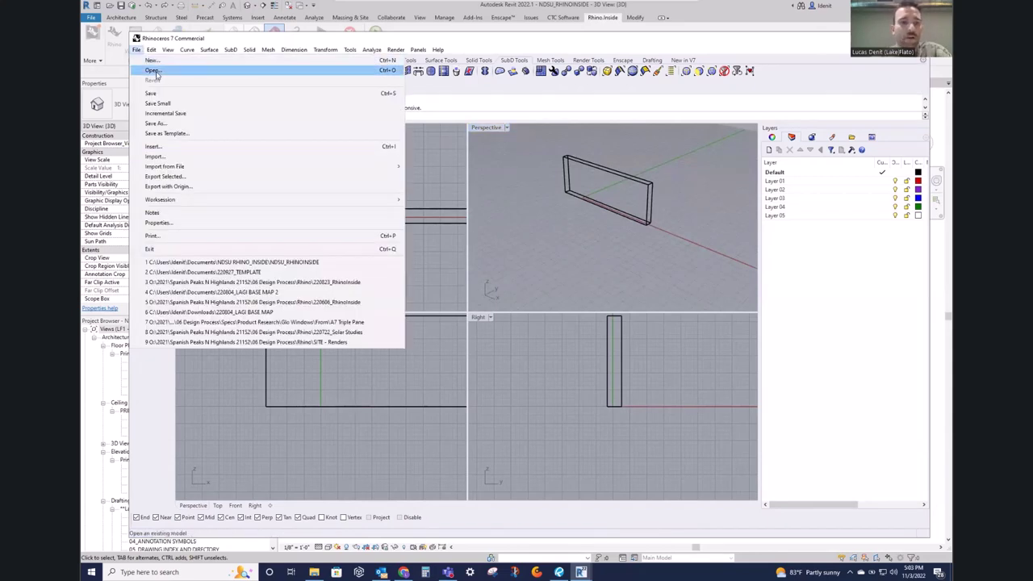
click(158, 73)
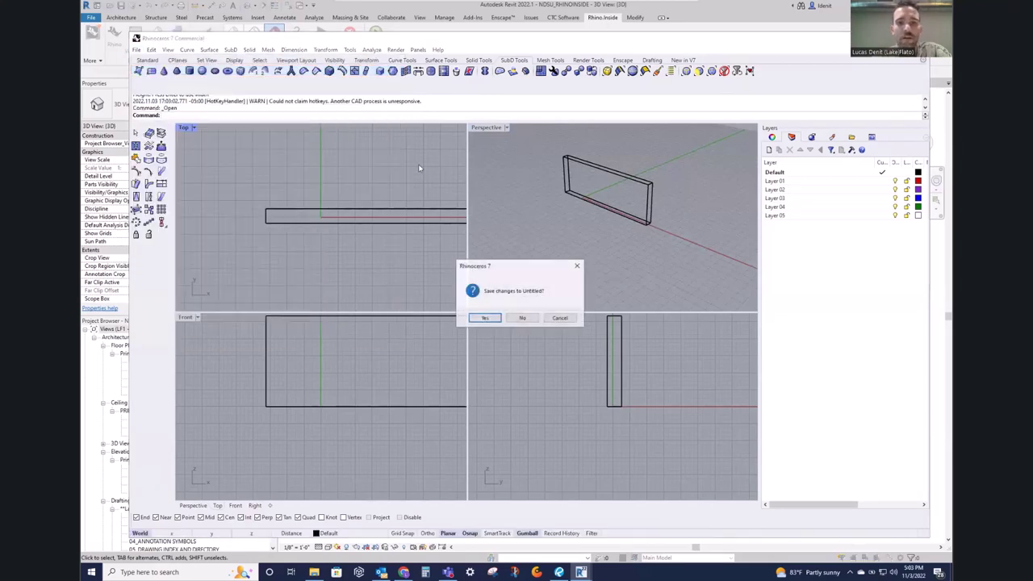
click(526, 318)
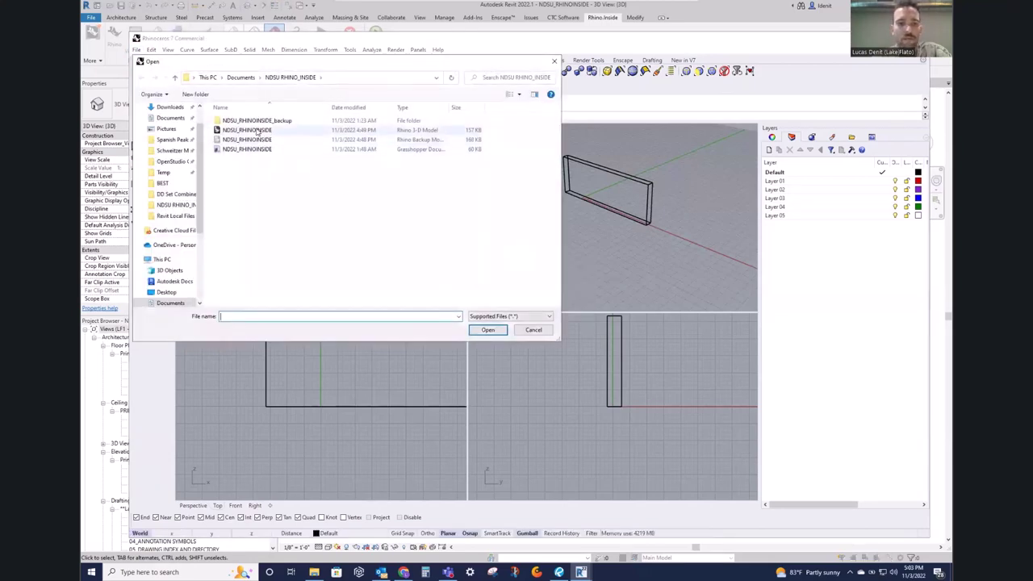
click(257, 131)
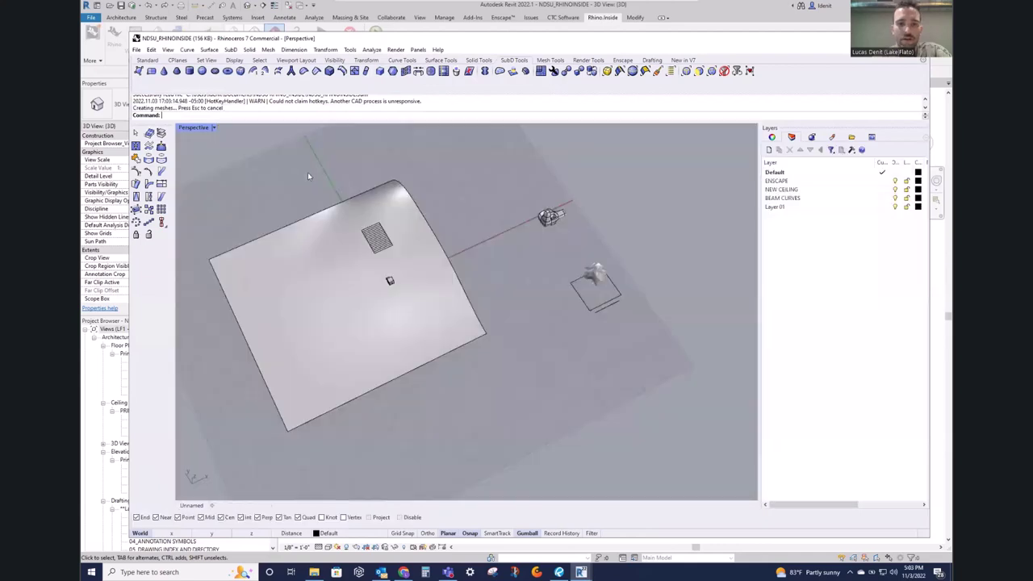
Step: Reposition the Rhino window beside the Revit 3D view, keeping the Revit building and the Rhino.Inside tools visible
right_drag(334, 227, 510, 244)
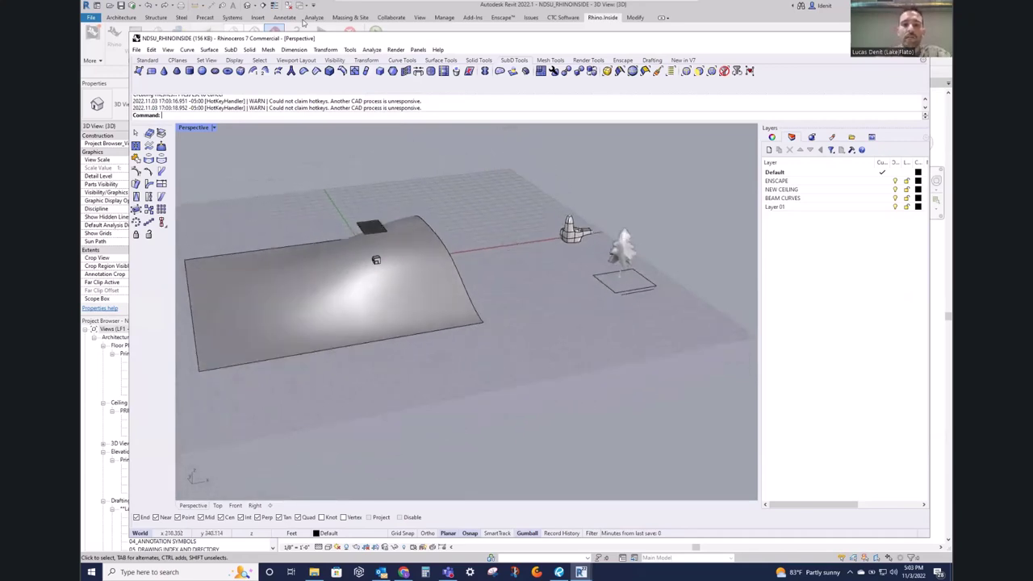
drag(334, 39, 746, 77)
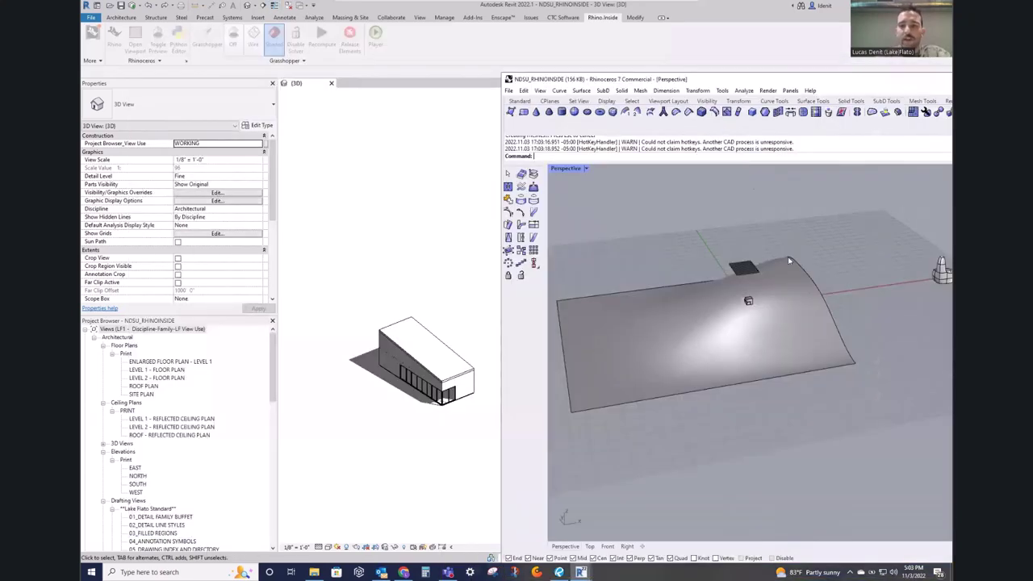
drag(591, 80, 751, 82)
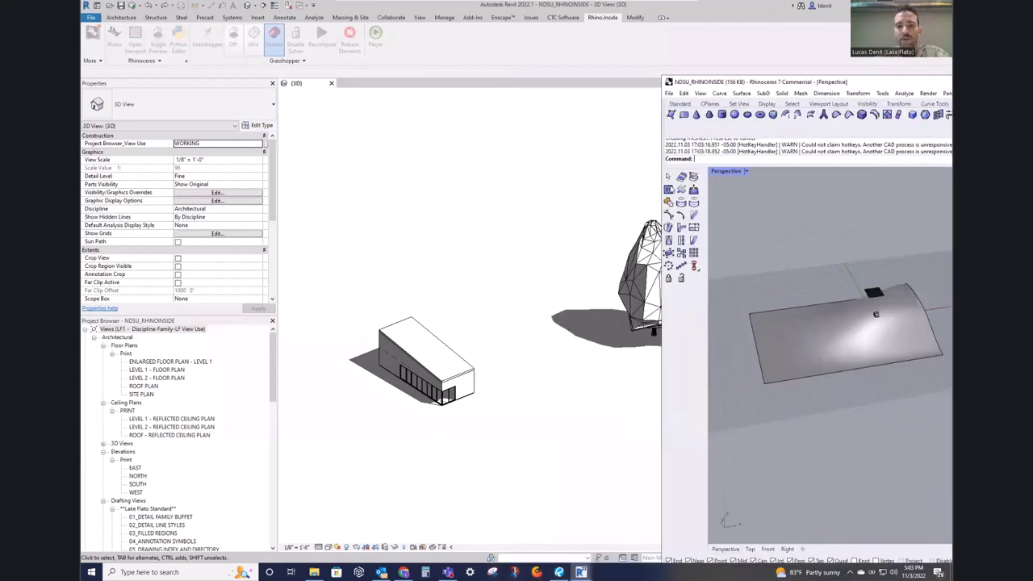
scroll(480, 334, down, 3)
shift+middle_drag(452, 334, 421, 339)
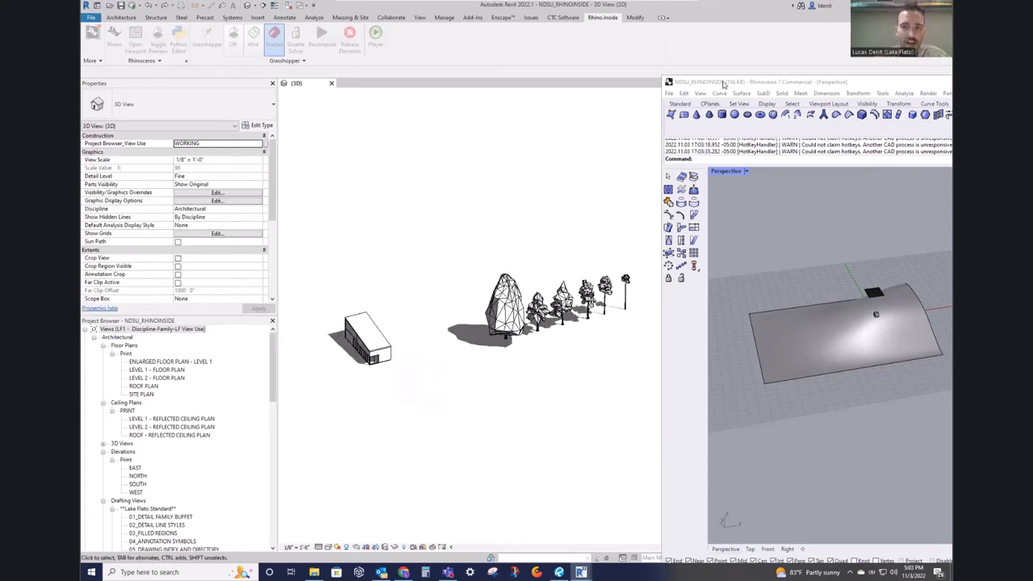
drag(727, 83, 413, 47)
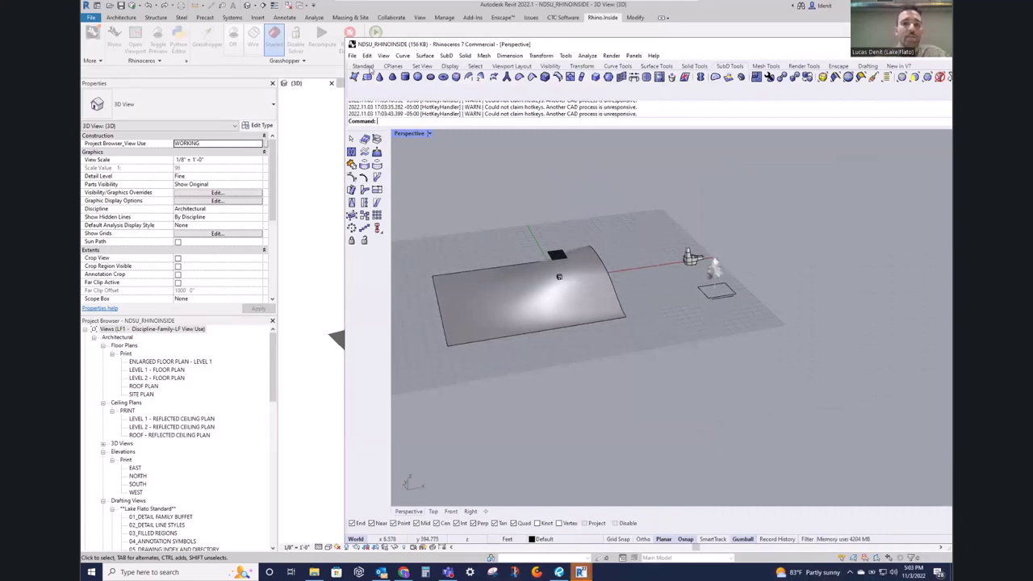
click(305, 135)
drag(476, 42, 416, 98)
drag(428, 113, 360, 76)
drag(236, 72, 339, 72)
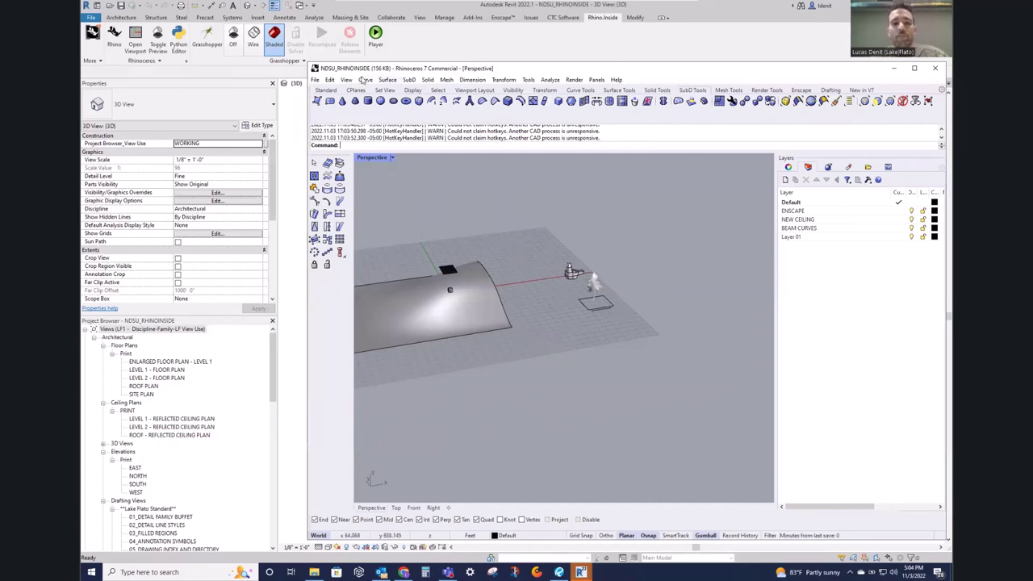
drag(365, 72, 461, 98)
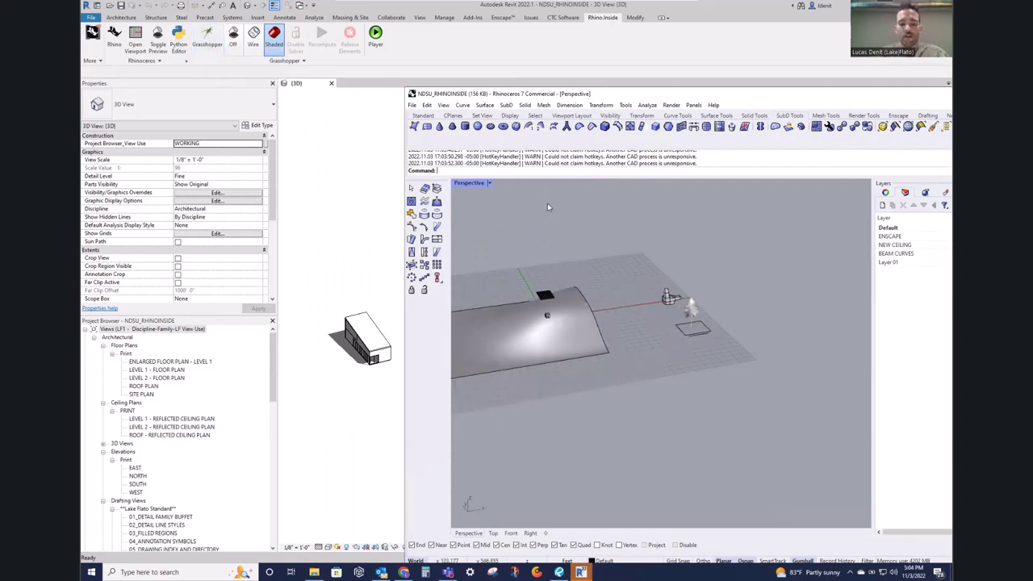
Step: Try to start Grasshopper from the Rhino command line
text(Grasshopper)
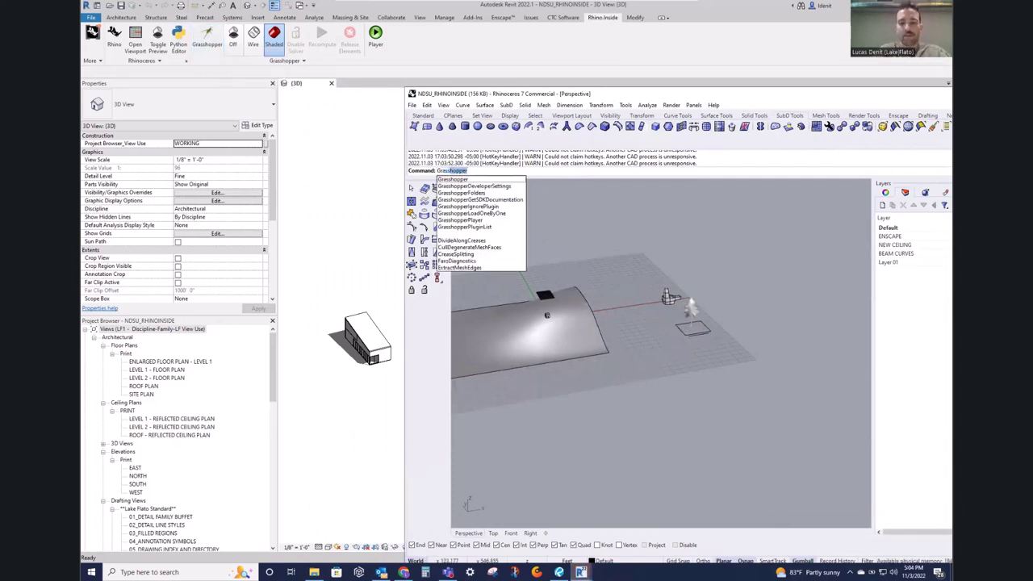
key(Return)
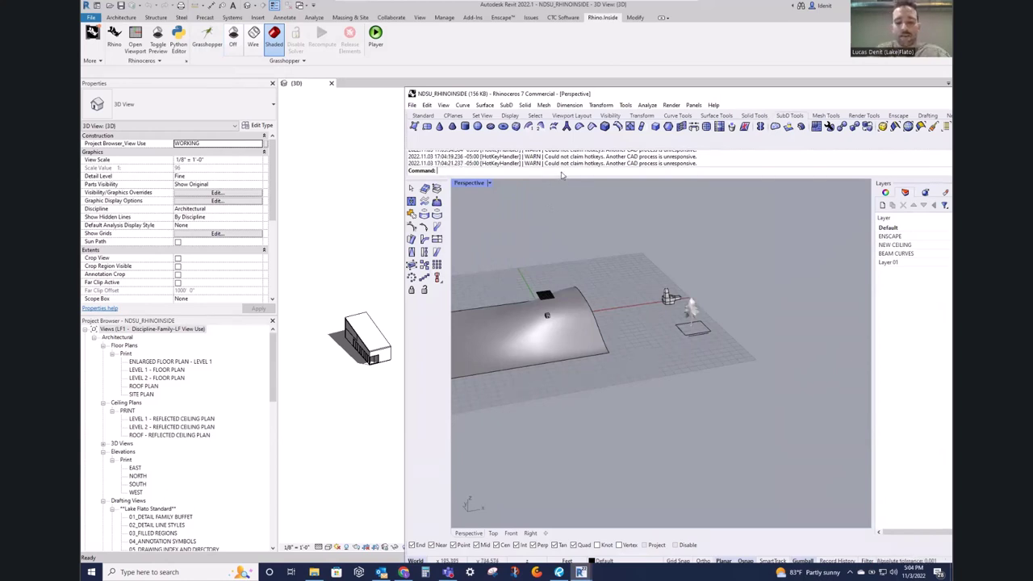
text(Grasshopper)
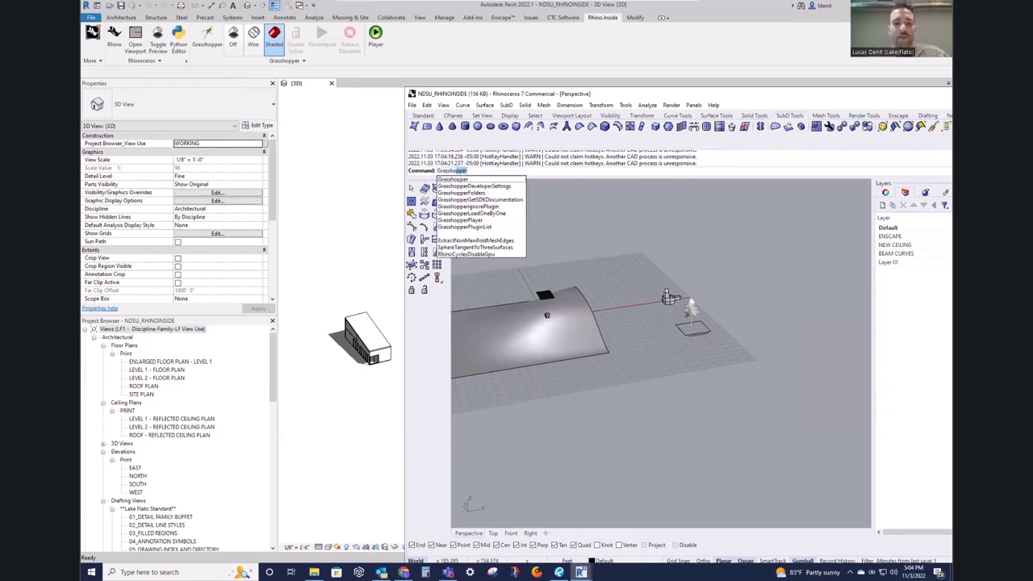
click(604, 225)
key(Escape)
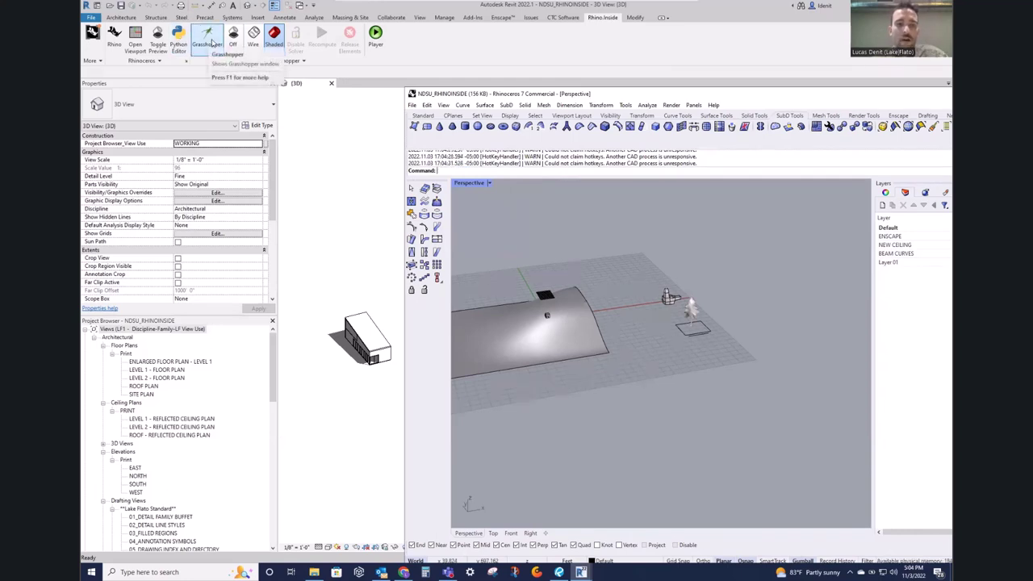
Step: Launch Grasshopper from Revit's Rhino.Inside tools, then move and enlarge its window over the Rhino view
click(212, 36)
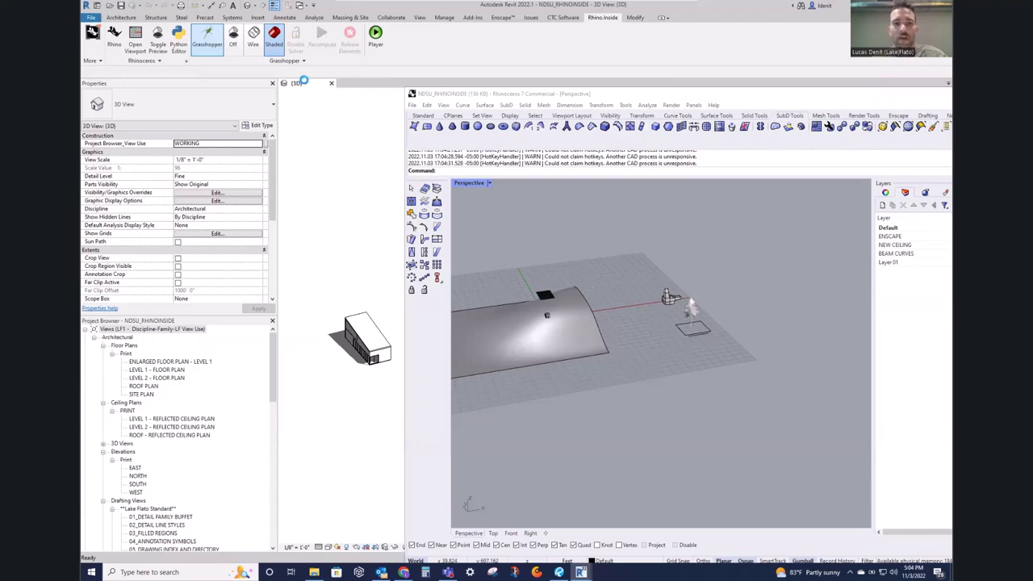
drag(462, 155, 368, 84)
drag(282, 73, 314, 54)
drag(849, 397, 907, 508)
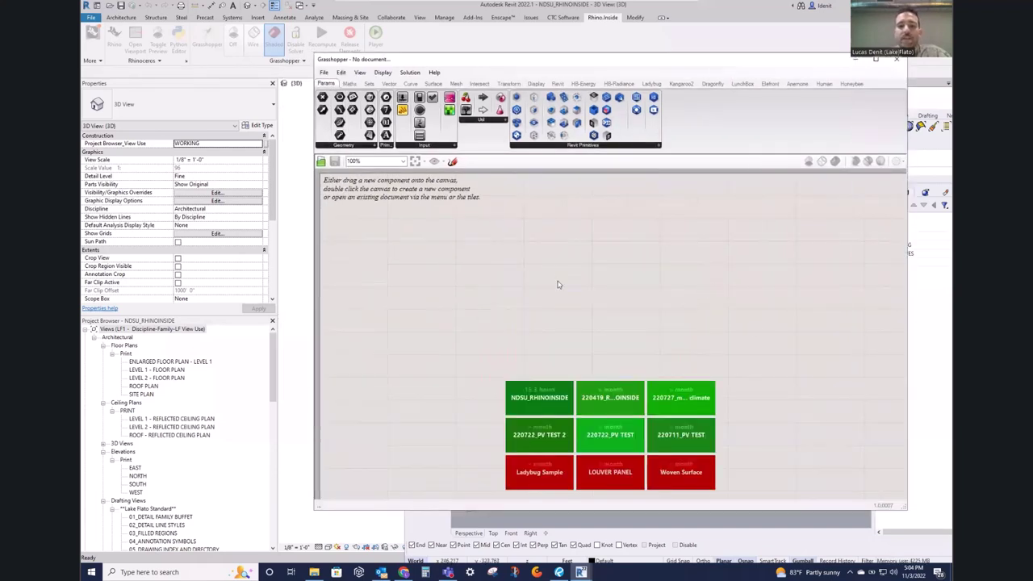
middle_click(518, 289)
scroll(642, 318, down, 8)
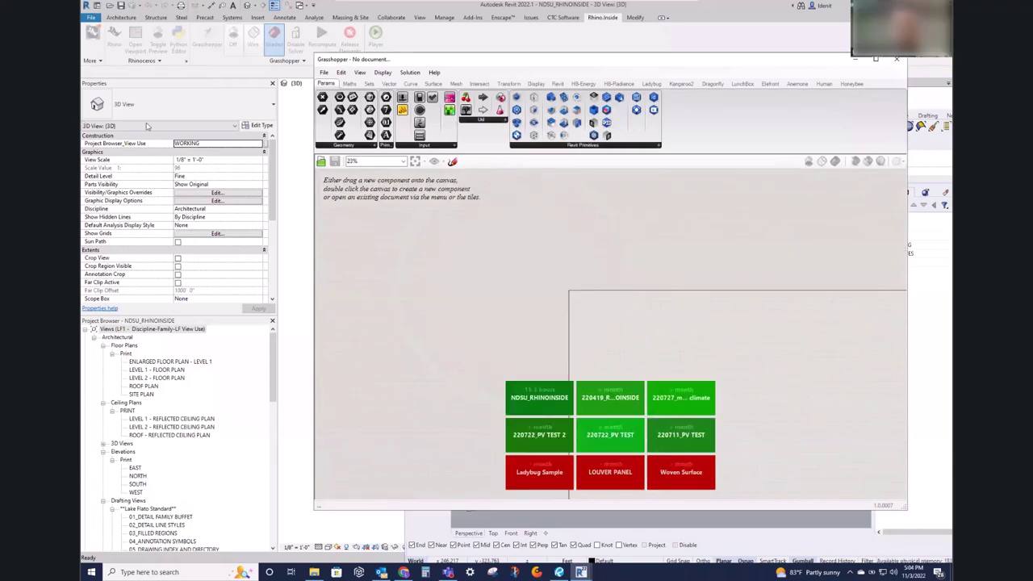
key(XF86AudioRaiseVolume)
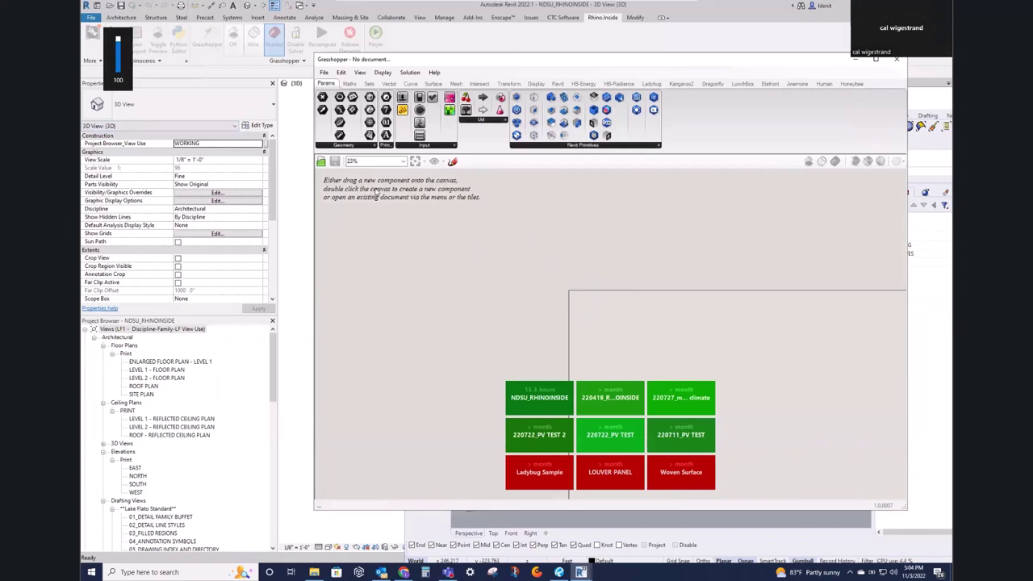
Step: Open the NDSU_RHINOINSIDE Grasshopper document from the NDSU RHINO_INSIDE folder
click(323, 72)
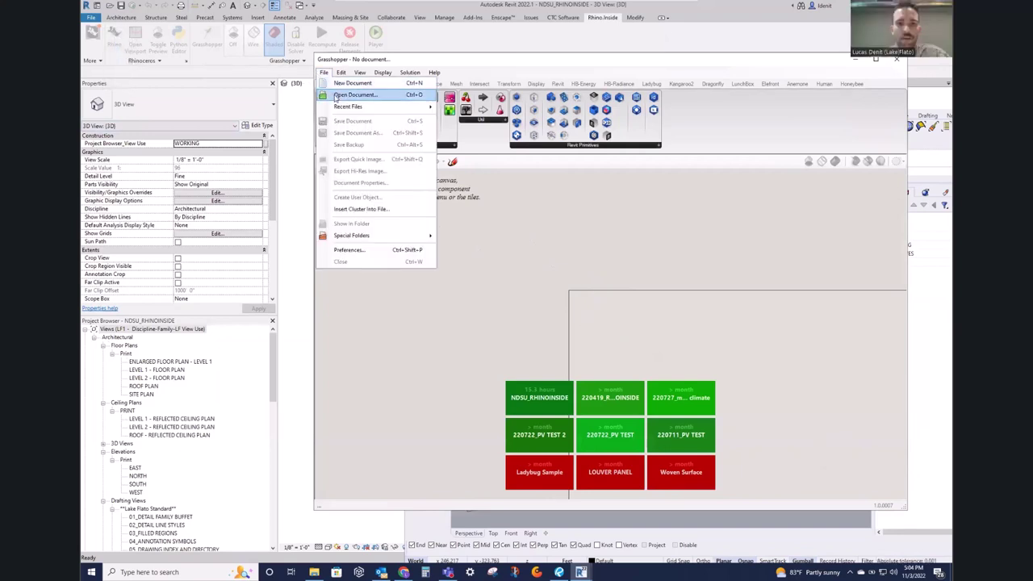
click(338, 95)
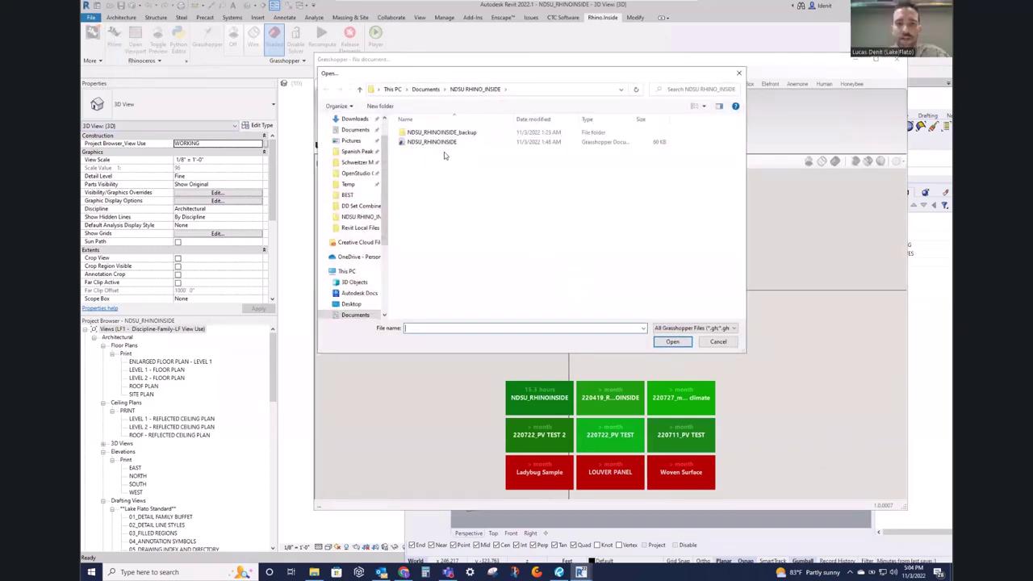
click(443, 146)
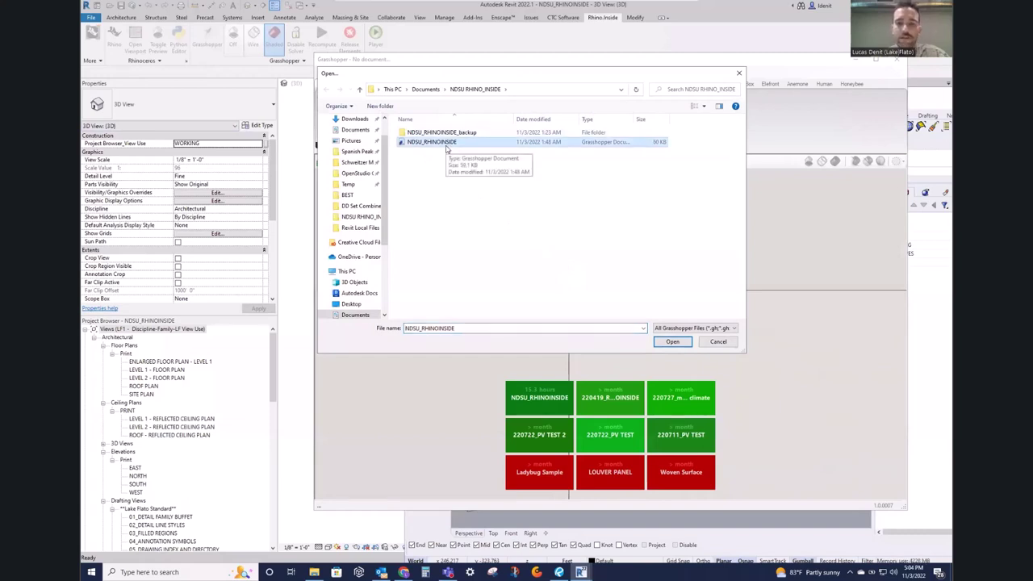
double_click(446, 143)
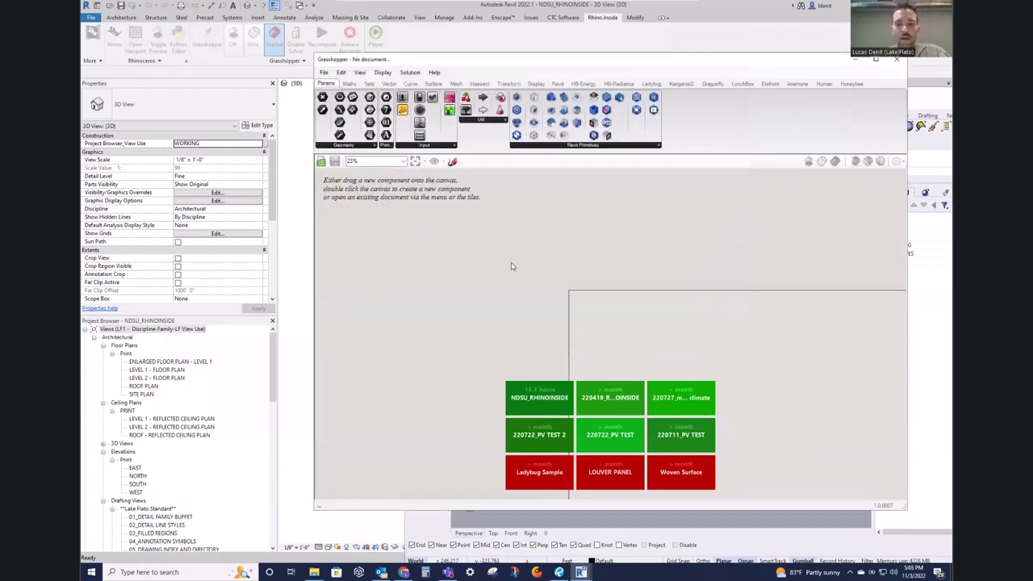
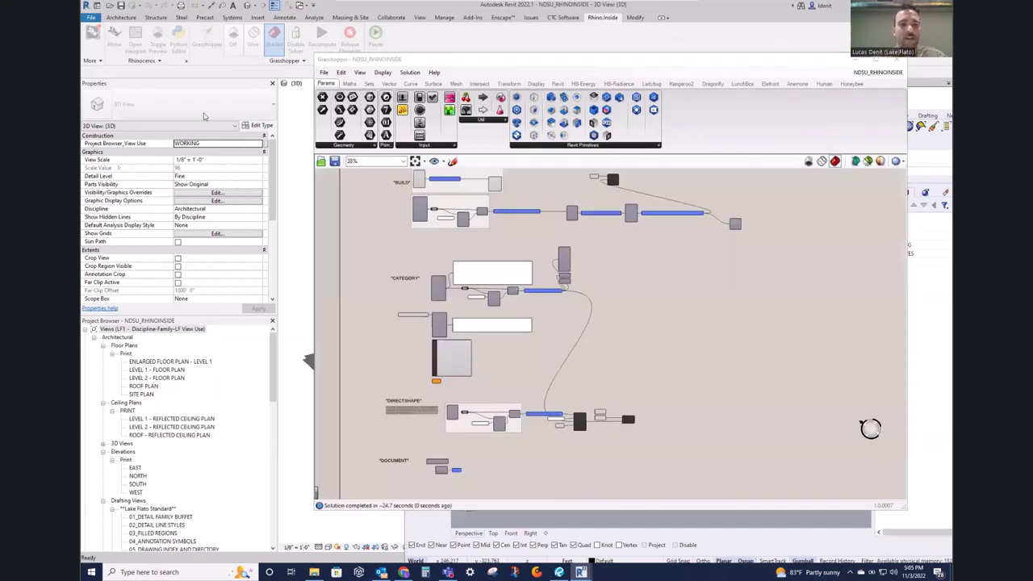
Step: Reposition the Grasshopper and Rhino windows so the definition canvas sits beside the Rhino perspective view
middle_click(382, 221)
right_drag(372, 195, 382, 317)
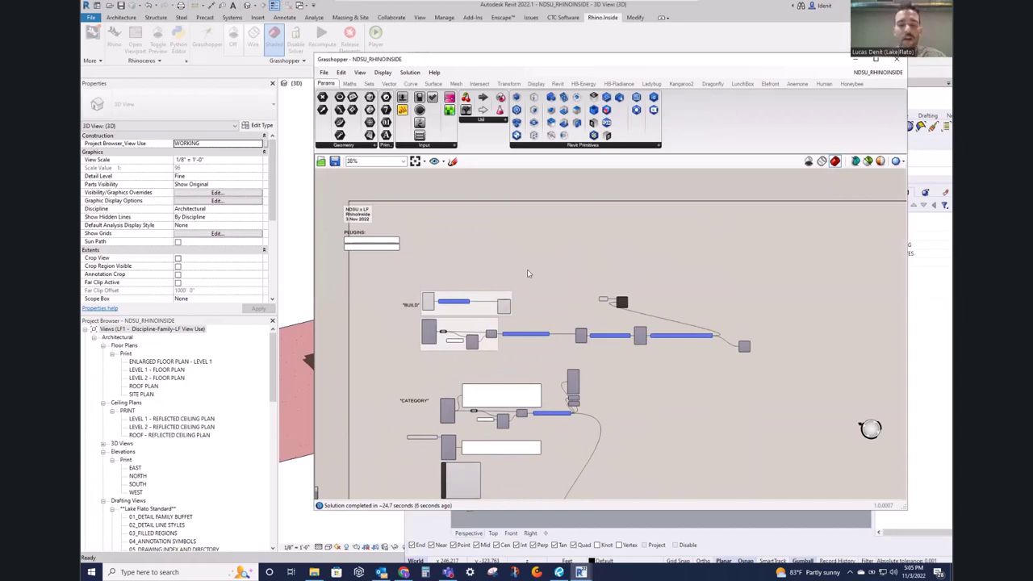
right_drag(518, 270, 541, 246)
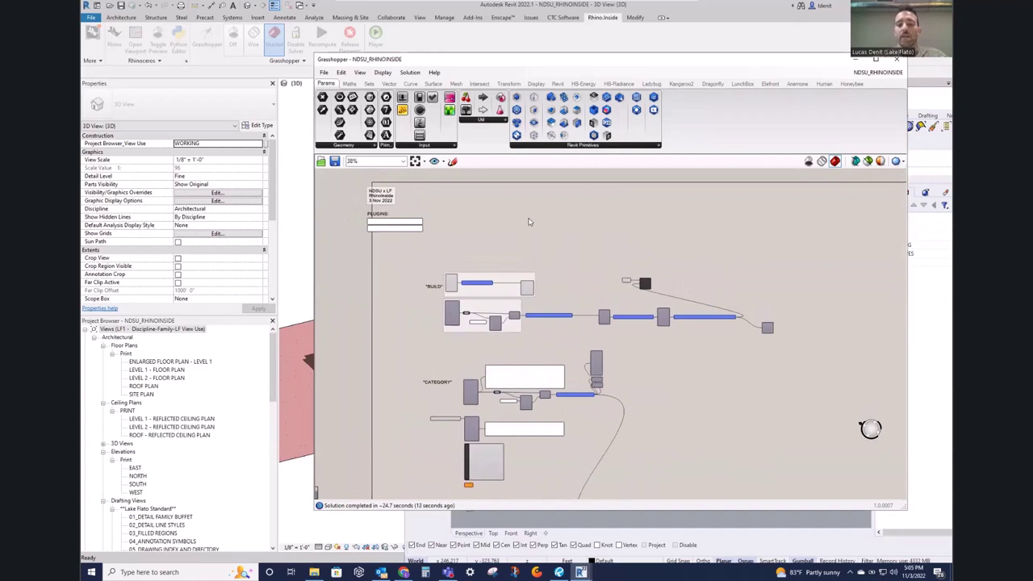
drag(449, 58, 454, 49)
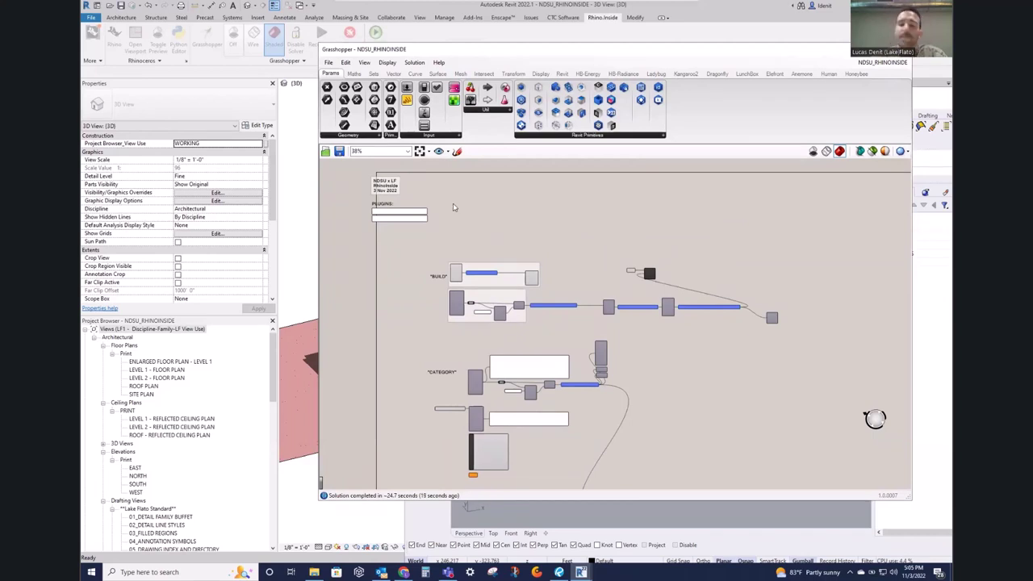
drag(406, 51, 483, 54)
scroll(519, 226, up, 5)
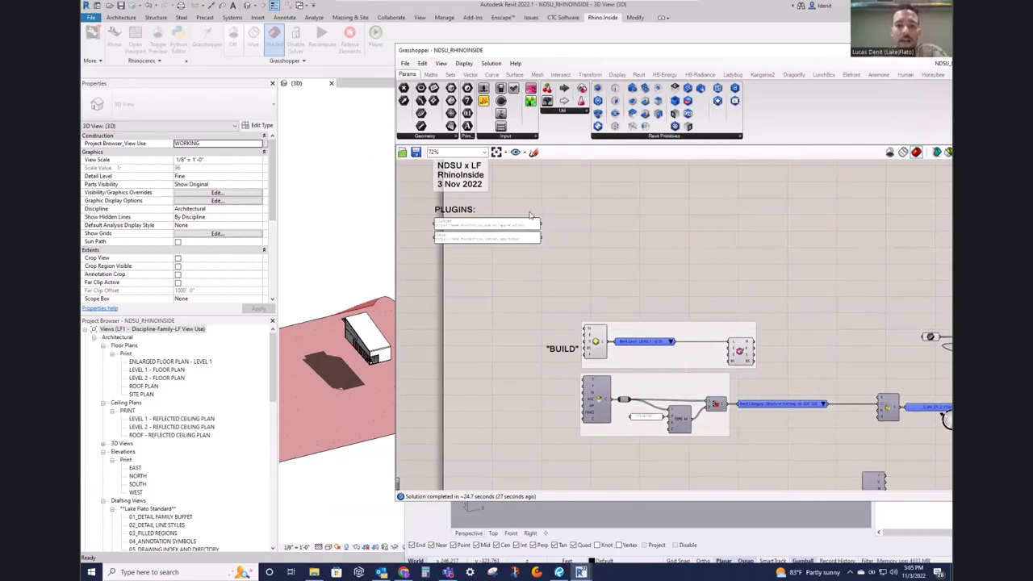
right_drag(599, 245, 615, 259)
drag(499, 53, 666, 63)
drag(495, 97, 323, 84)
right_drag(443, 309, 449, 384)
right_drag(822, 230, 785, 246)
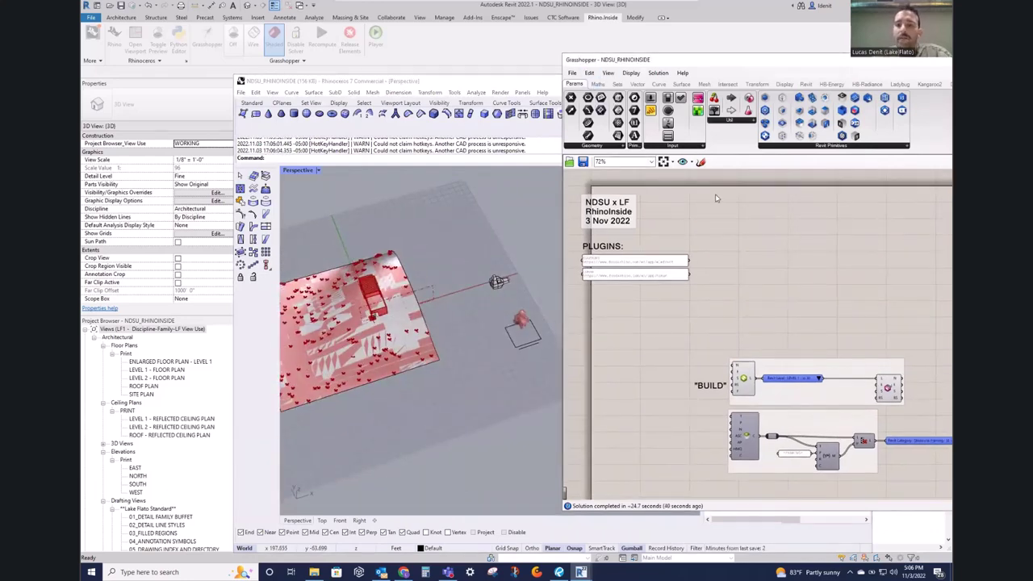
Step: Examine the BUILD section's level and category query components alongside the model in the Rhino perspective view
right_drag(728, 253, 710, 246)
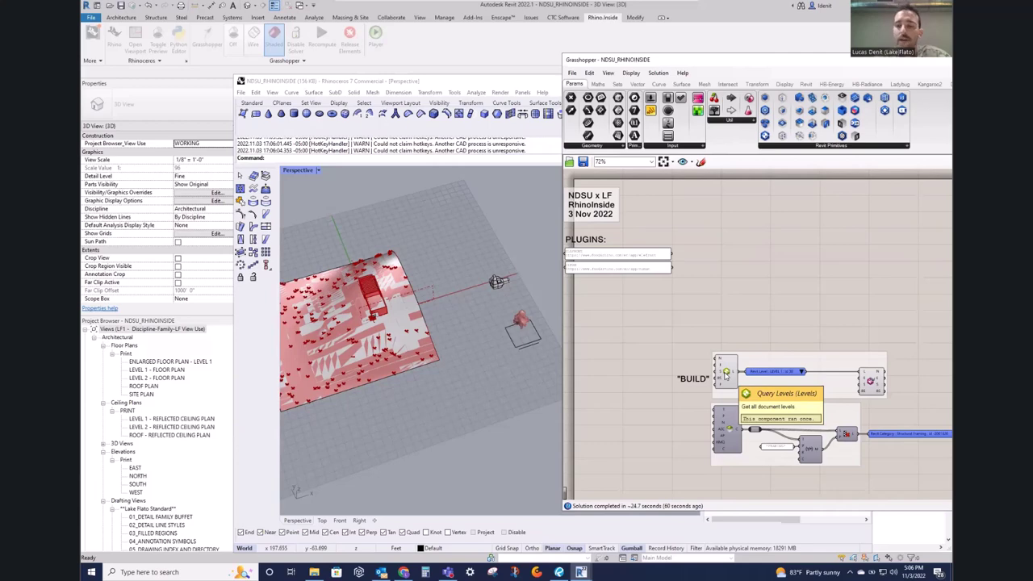
right_drag(783, 330, 687, 197)
scroll(687, 197, down, 2)
right_drag(667, 323, 692, 469)
right_drag(678, 245, 720, 274)
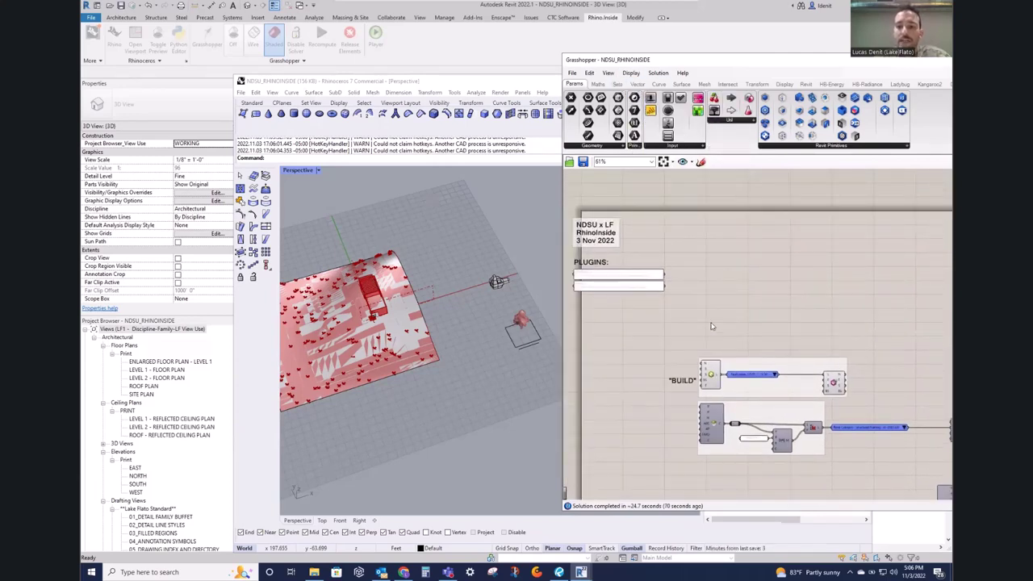
scroll(711, 376, up, 1)
click(710, 379)
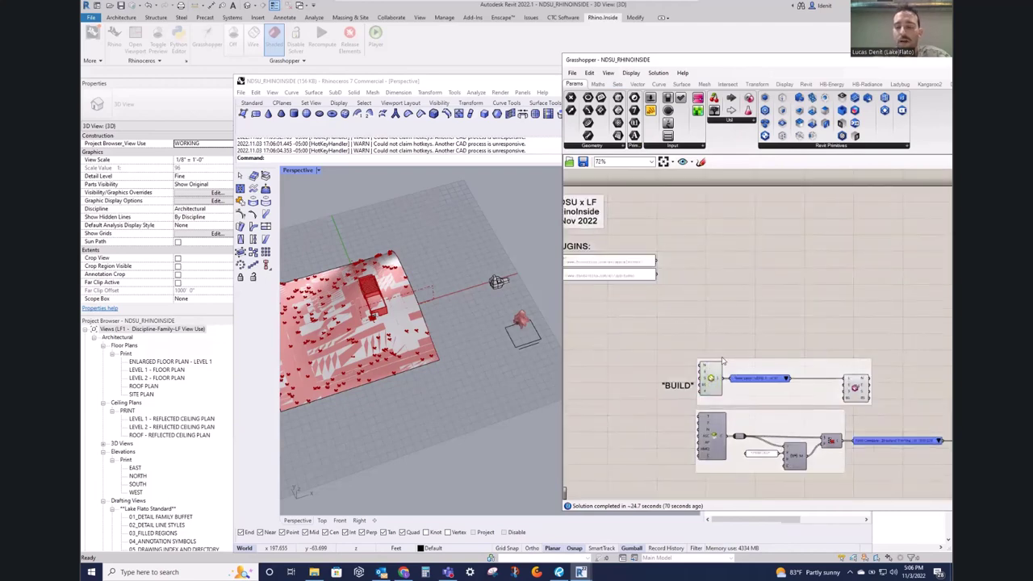
click(711, 381)
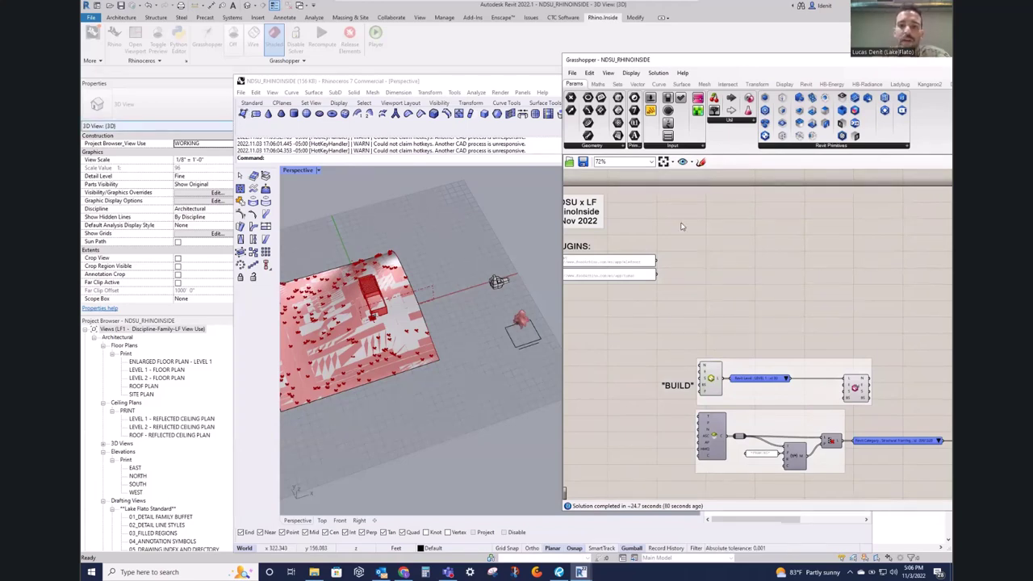
right_drag(750, 284, 718, 213)
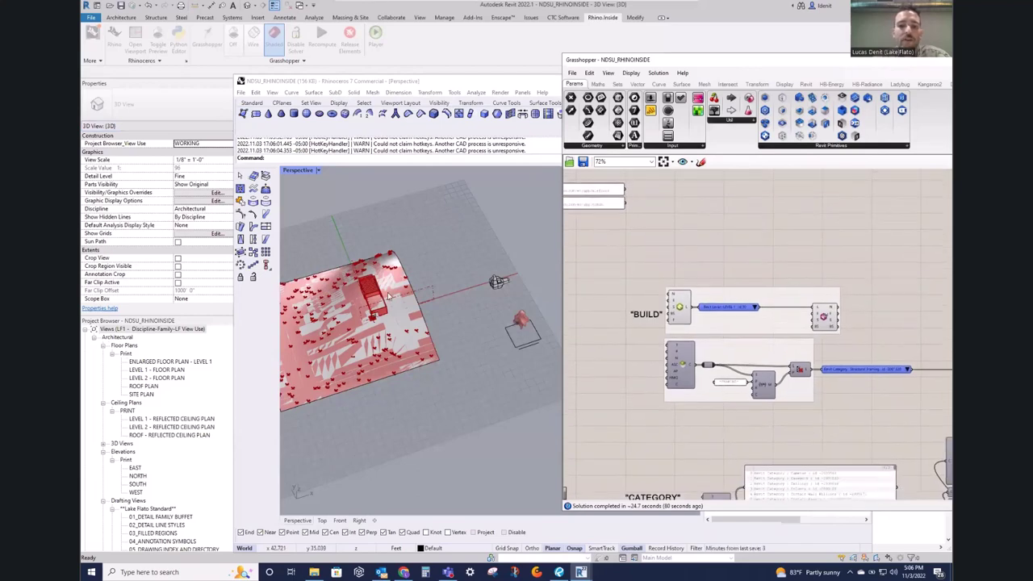
right_drag(414, 361, 458, 312)
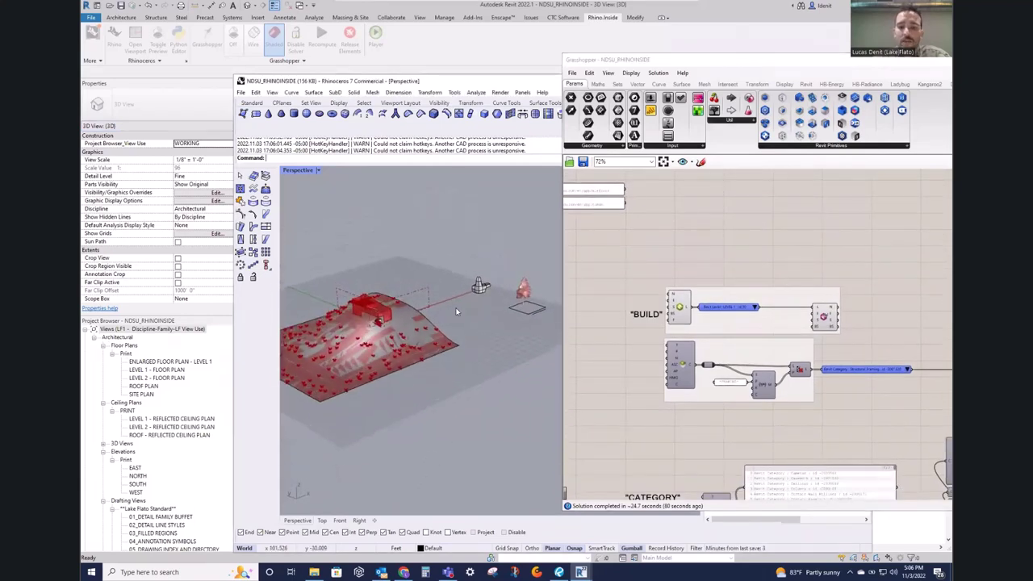
right_drag(701, 273, 665, 262)
right_drag(720, 243, 703, 218)
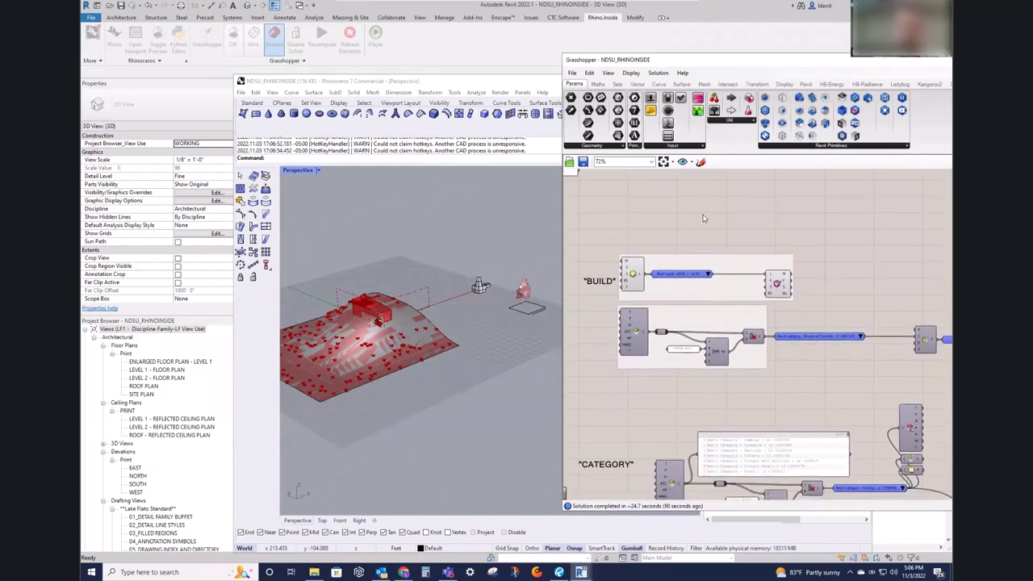
scroll(643, 198, up, 2)
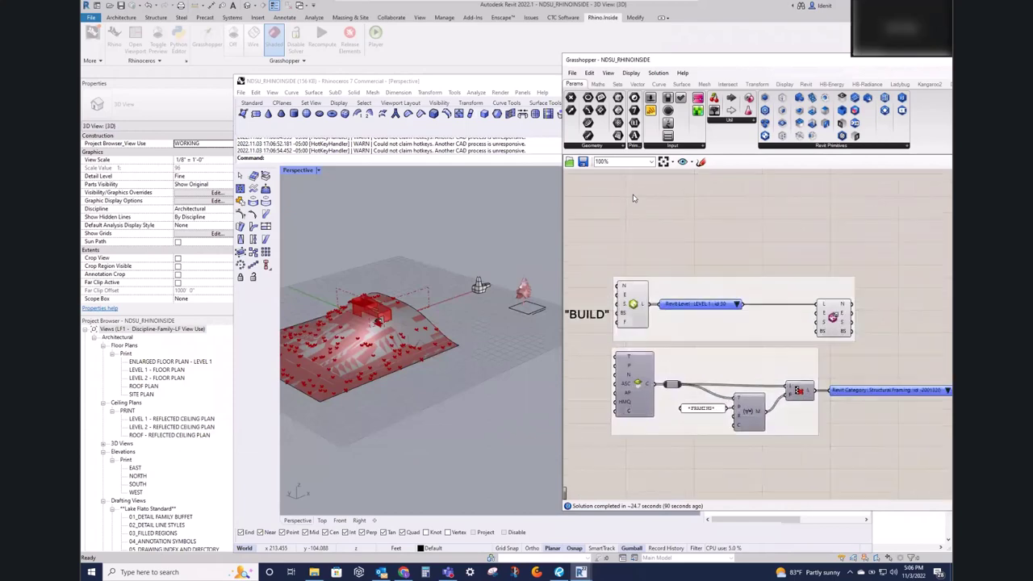
key(XF86AudioRaiseVolume)
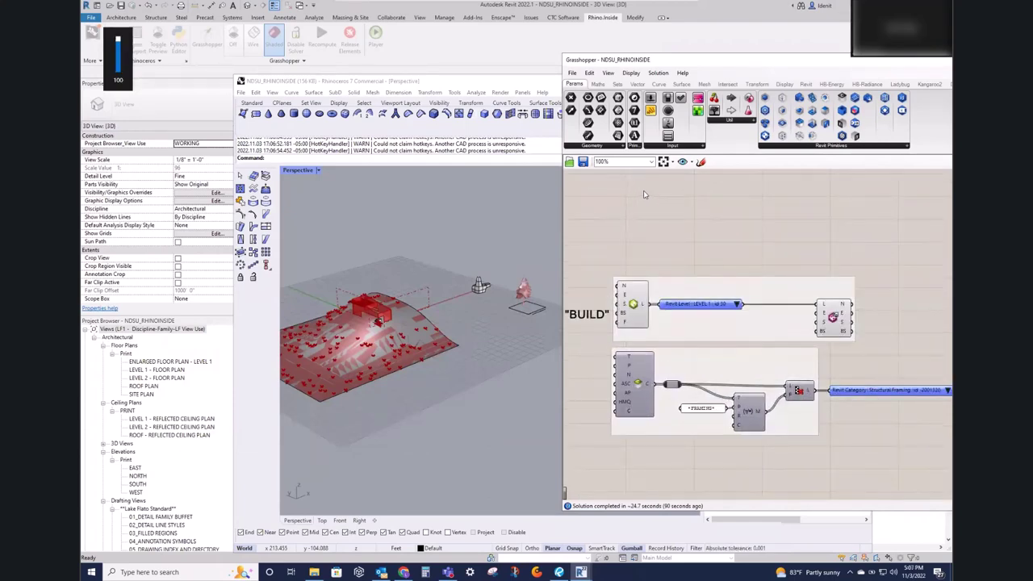
Step: Move the Grasshopper window over the Rhino view, turn on Draw Full Names, and shift the LEVEL 1 item selector clear of the levels query component
drag(651, 62, 378, 66)
click(358, 61)
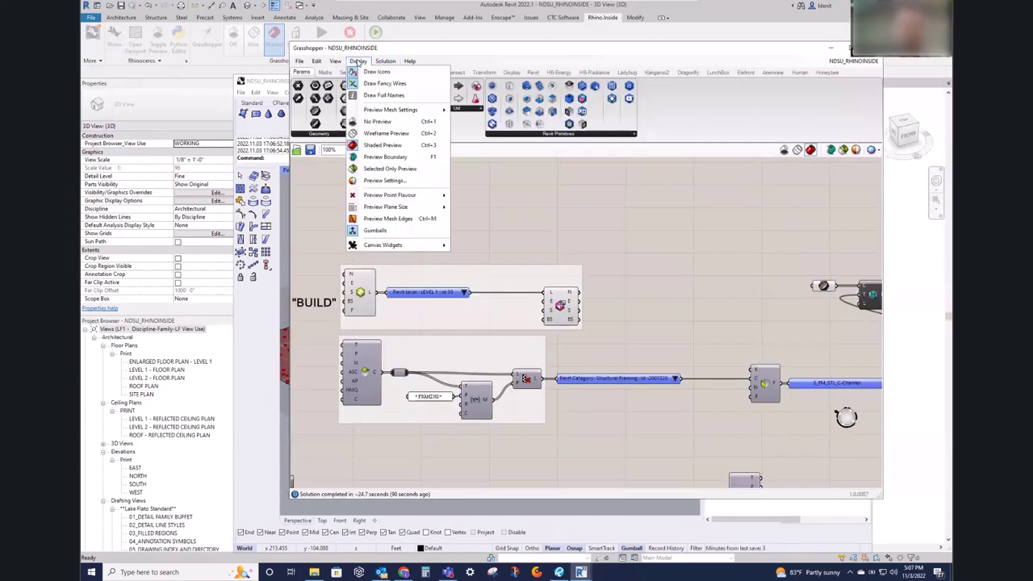
click(384, 95)
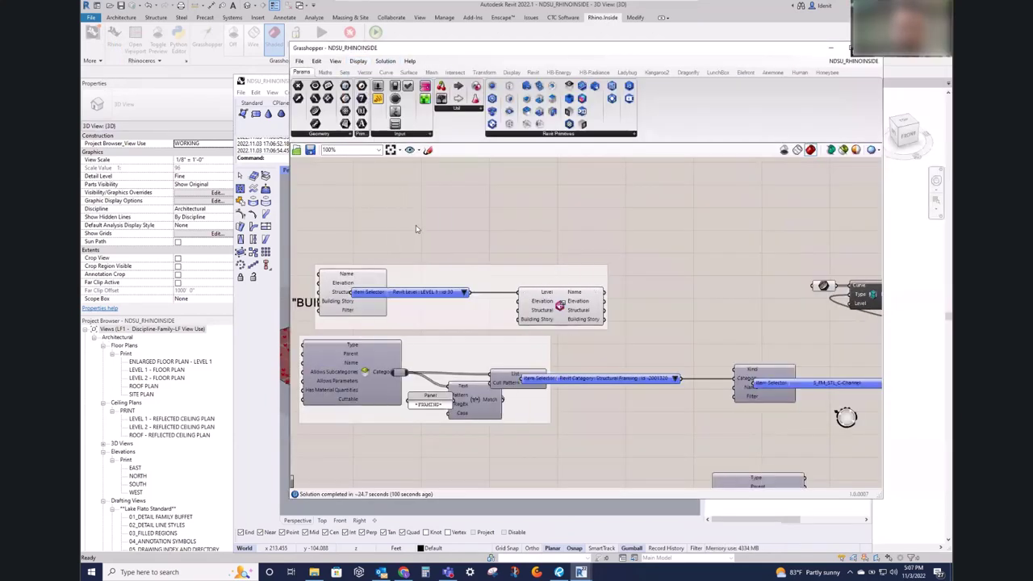
drag(456, 284, 501, 282)
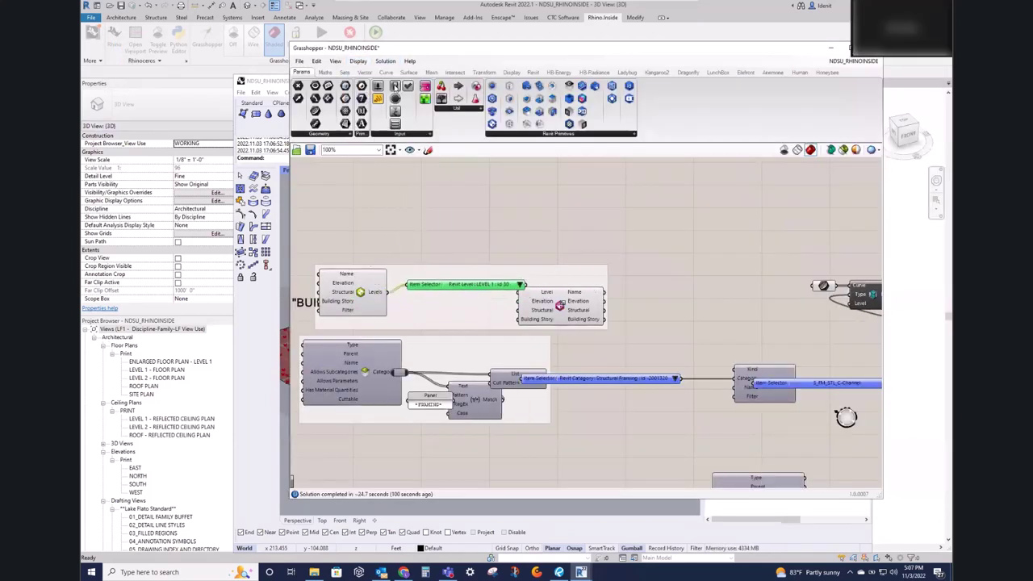
Step: Review the Grasshopper display options, including the preview mesh settings and canvas widgets
click(359, 61)
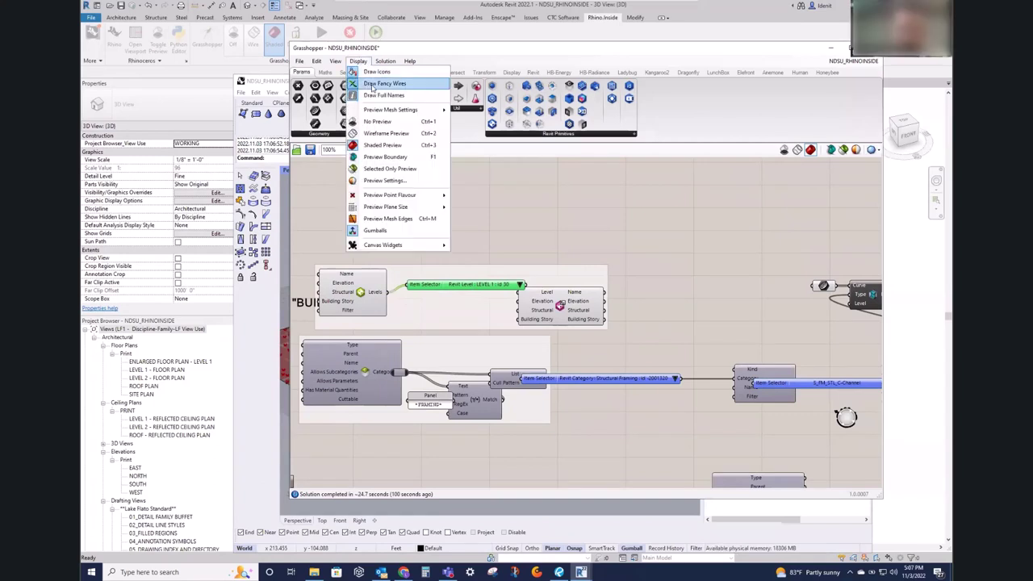
mouse_move(384, 114)
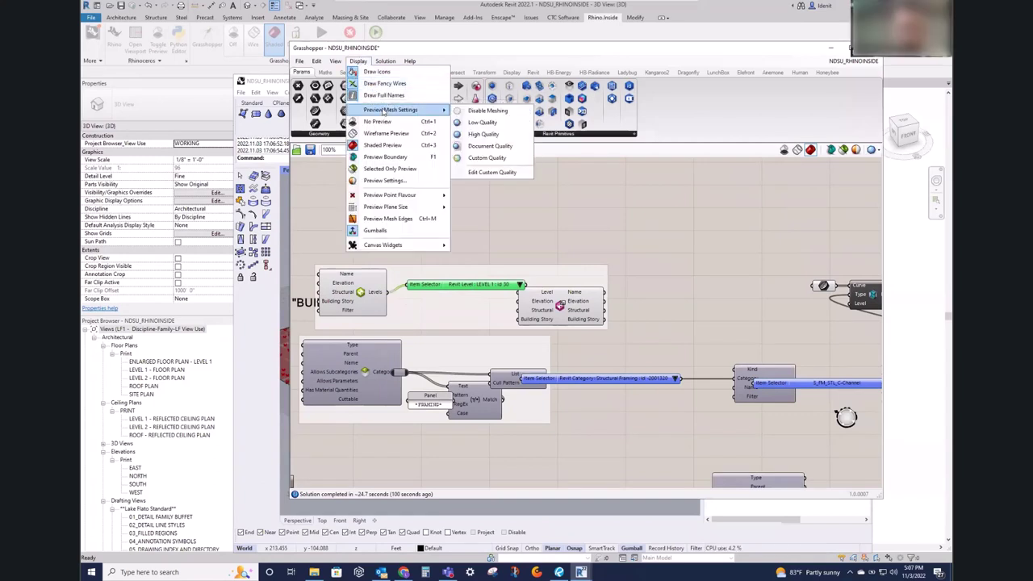
mouse_move(303, 63)
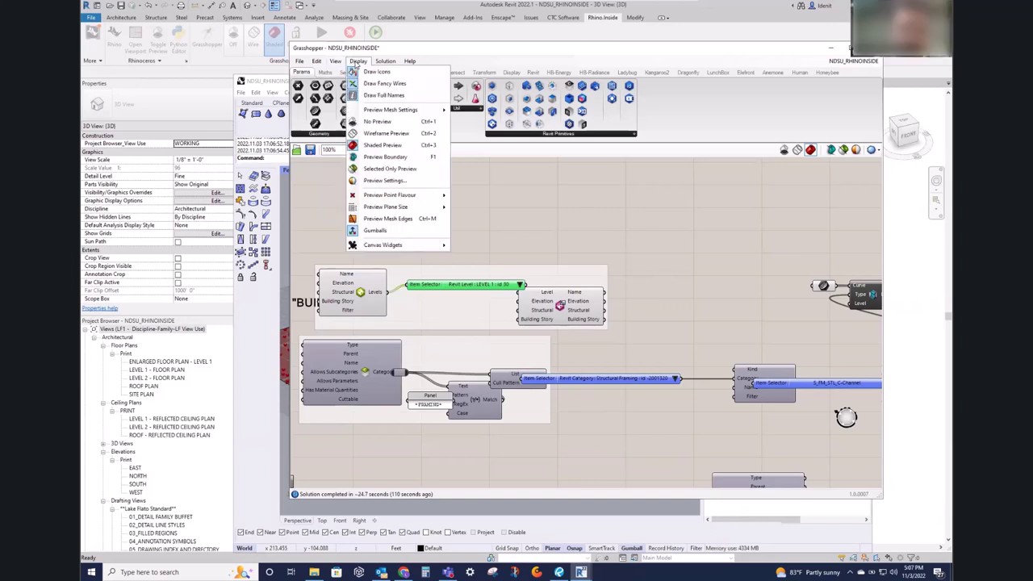
mouse_move(381, 246)
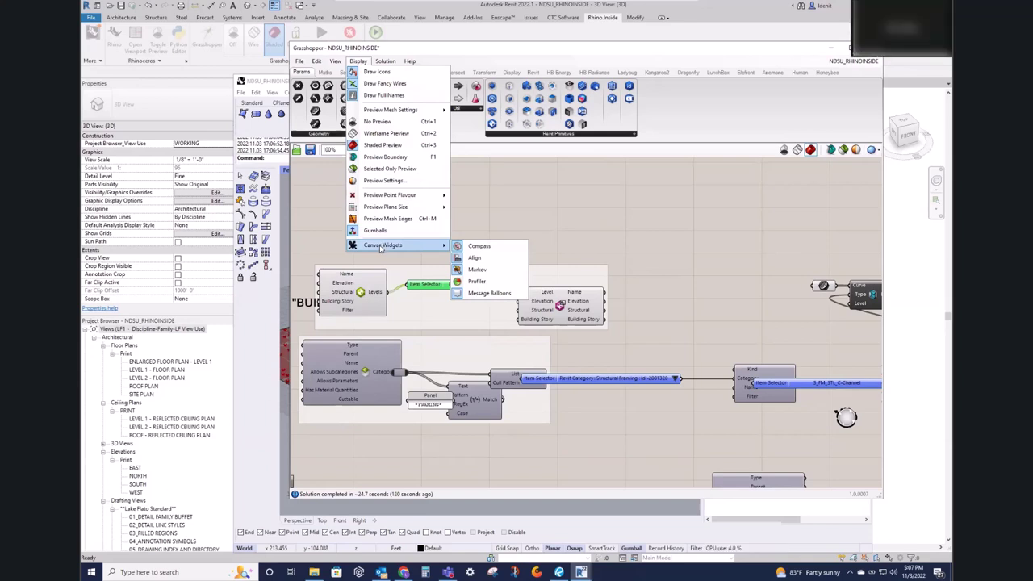
click(567, 207)
Step: Space out the BUILD section by moving its label, the level properties component and the categories query component clear of their neighbours
right_drag(318, 305, 439, 283)
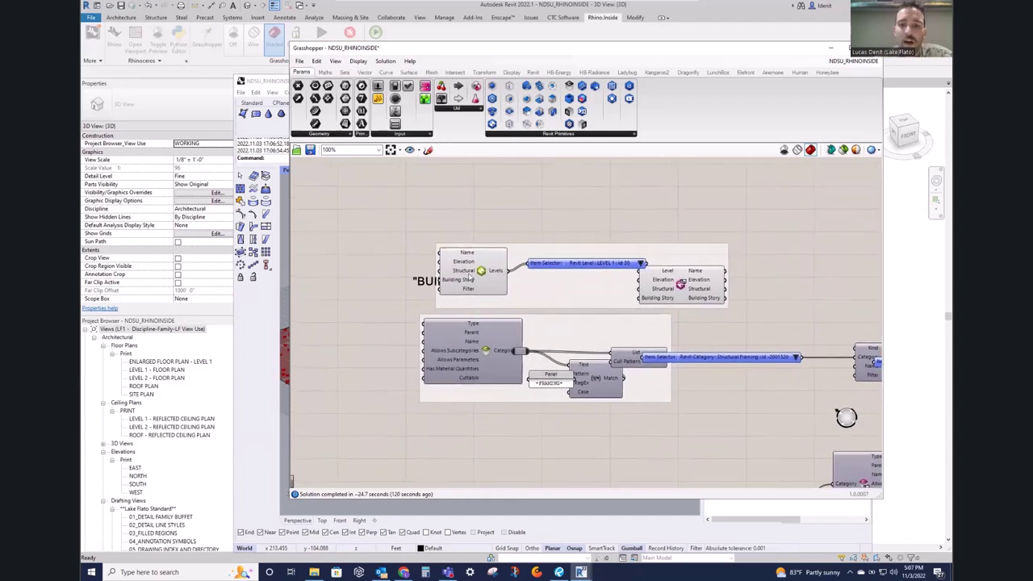
drag(686, 299, 707, 295)
click(685, 234)
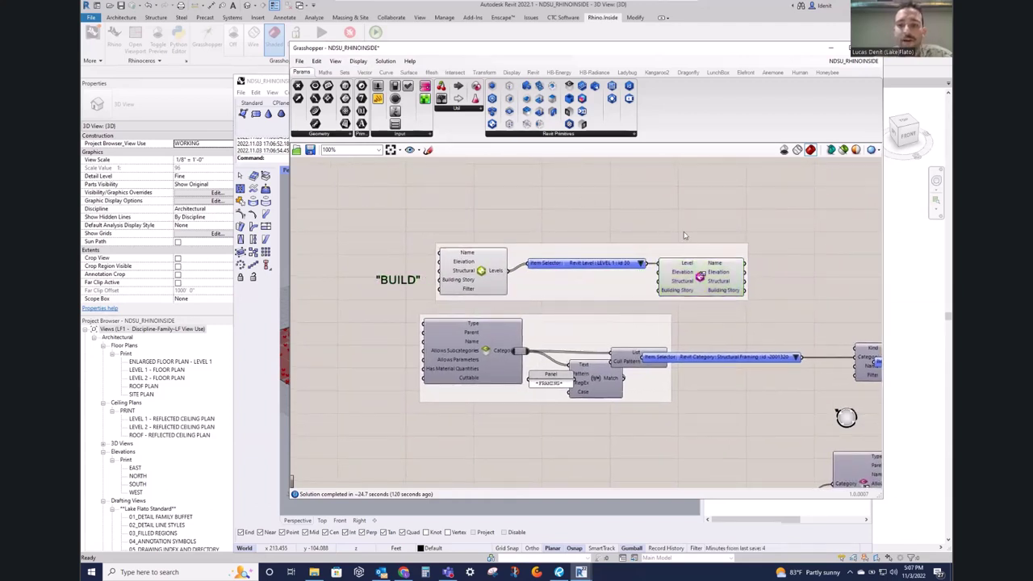
scroll(684, 234, down, 1)
drag(501, 342, 481, 342)
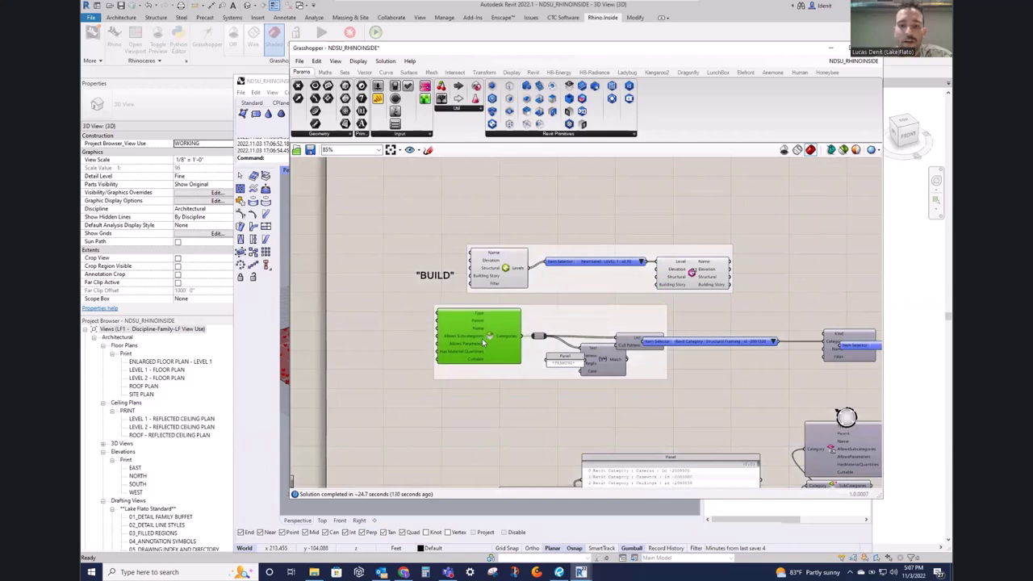
click(484, 188)
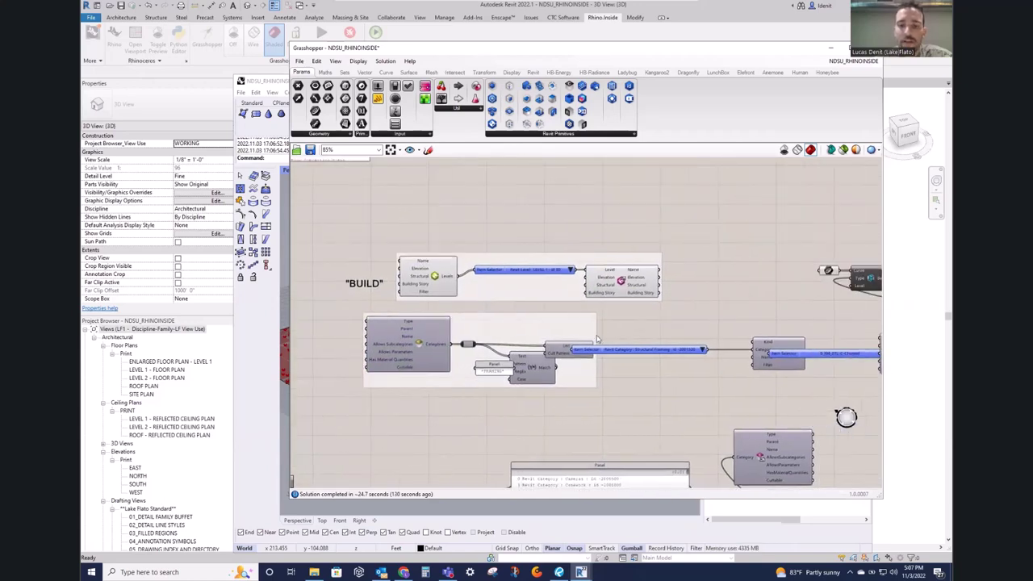
Step: Survey the whole Grasshopper definition, then examine the BUILD and CATEGORY sections
scroll(643, 393, down, 8)
right_drag(643, 389, 598, 298)
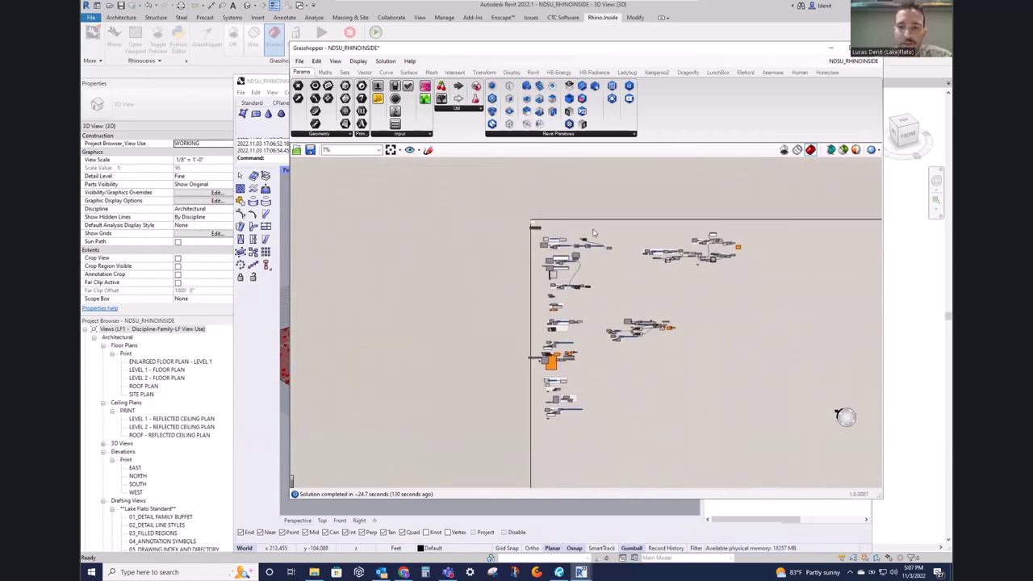
drag(608, 220, 504, 263)
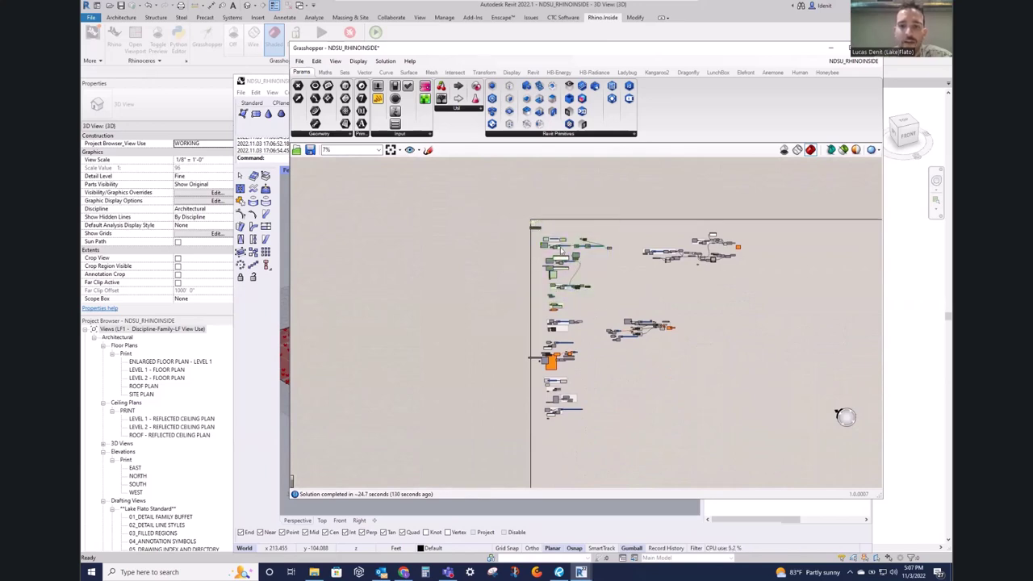
scroll(558, 289, up, 2)
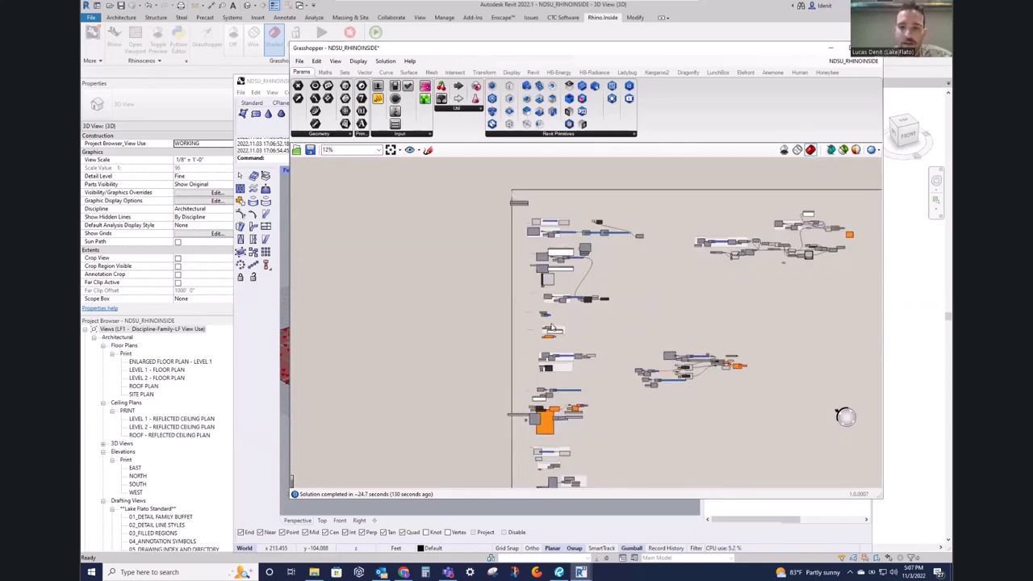
scroll(548, 267, up, 5)
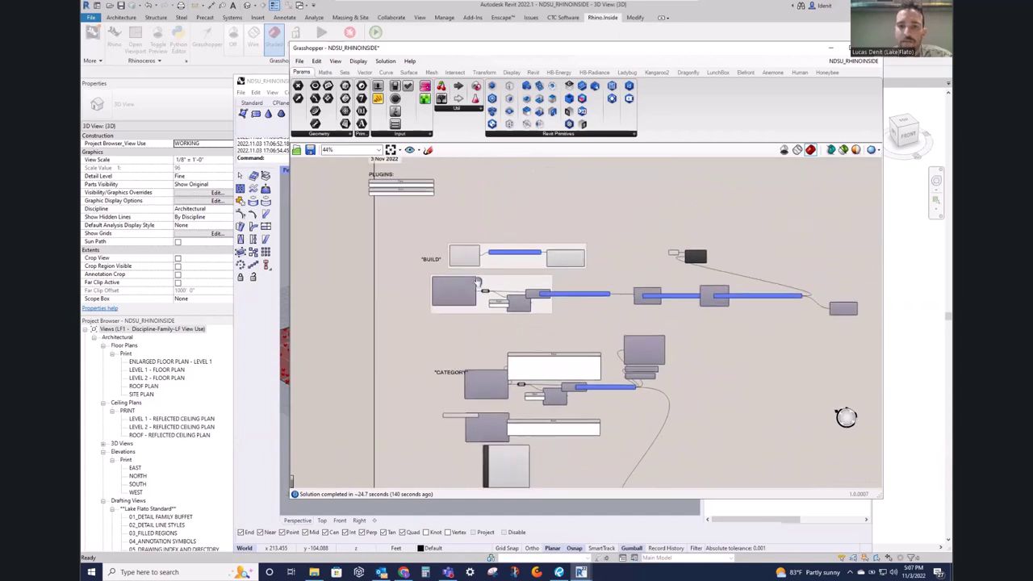
scroll(424, 375, up, 1)
click(418, 374)
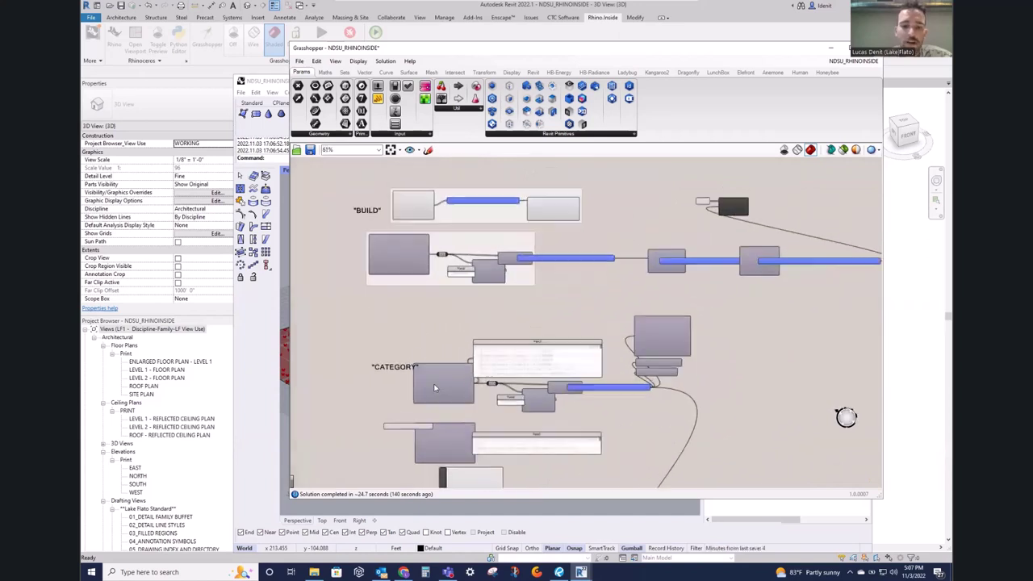
Step: Shift the "CATEGORY" label clear of the component beside it and move the Grasshopper window aside
drag(404, 367, 378, 367)
click(397, 319)
drag(530, 53, 575, 50)
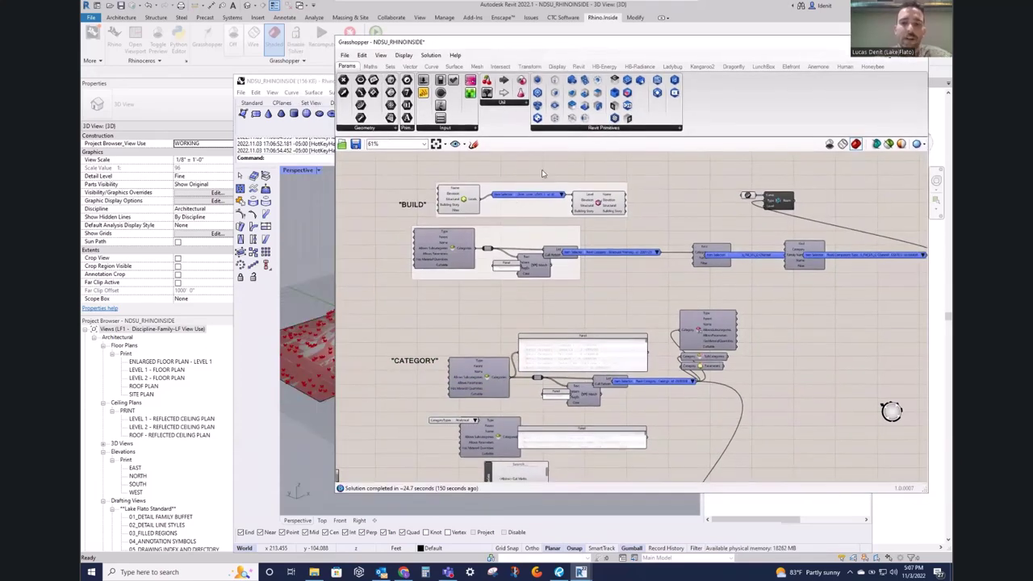
Step: Line up the levels query component with the LEVEL 1 item selector in the BUILD section so their wire runs straight
right_drag(597, 165, 573, 177)
right_drag(817, 201, 776, 208)
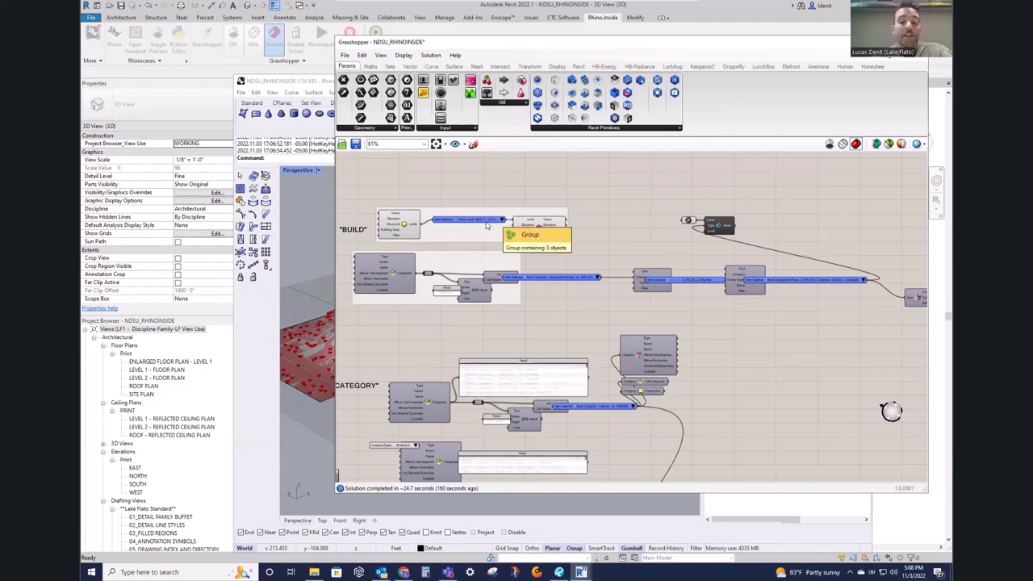
click(470, 226)
drag(470, 226, 518, 212)
click(537, 230)
click(539, 194)
click(526, 169)
right_drag(522, 179, 538, 180)
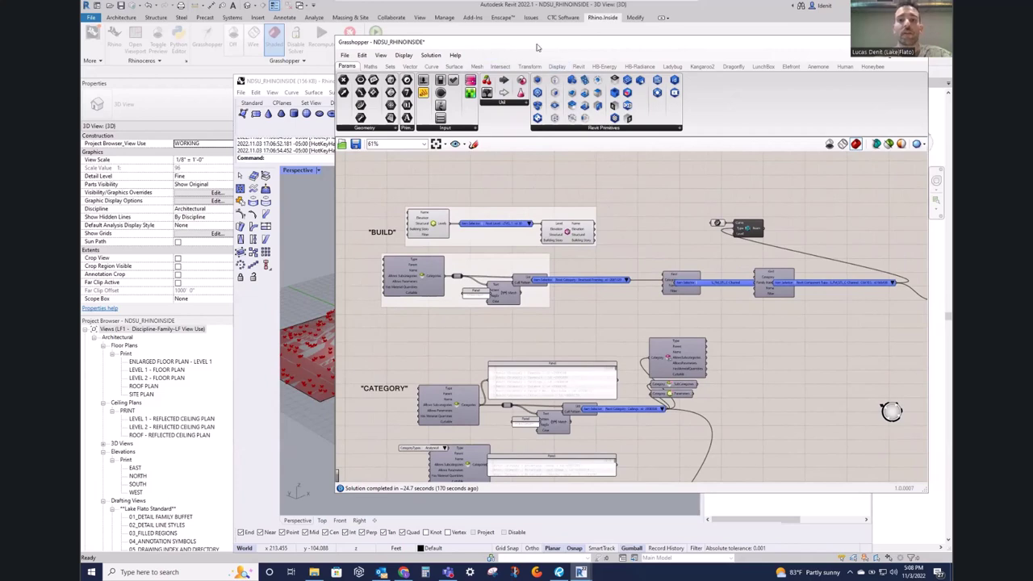
Step: Reposition the Grasshopper window and examine the Revit component groups, including Document and Build, and the Revit Primitives parameters
drag(543, 46, 521, 53)
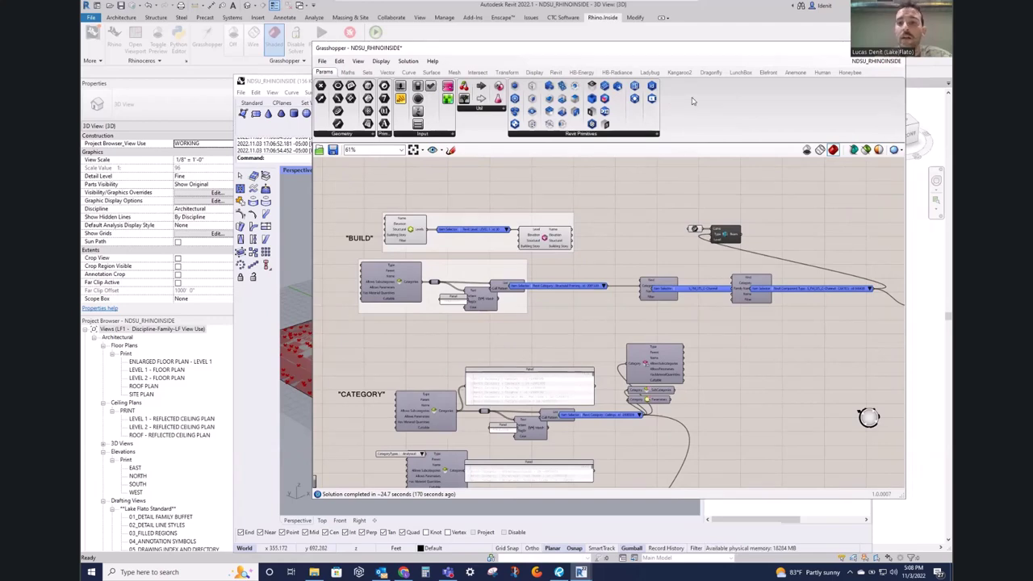
drag(639, 55, 617, 51)
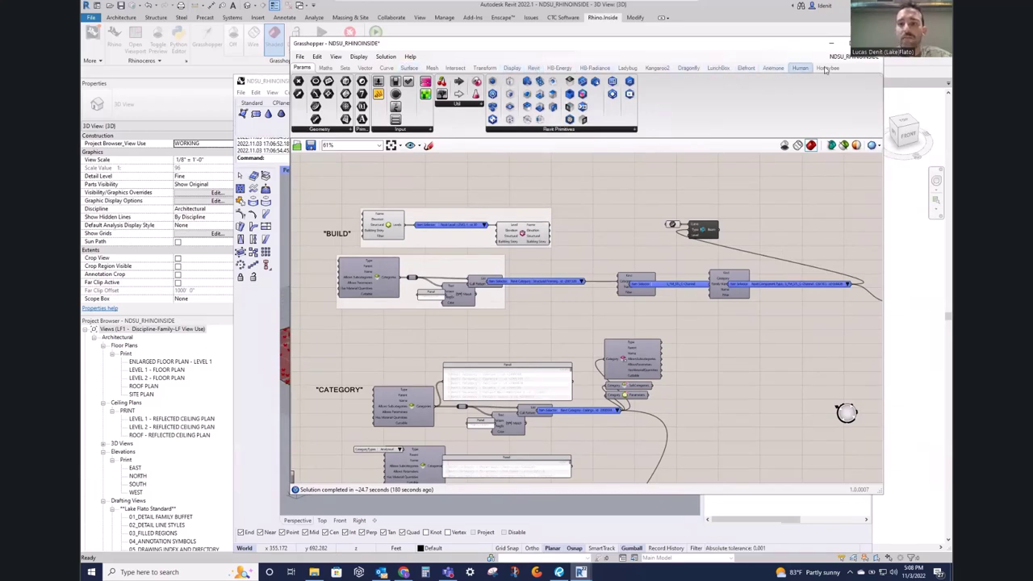
click(532, 68)
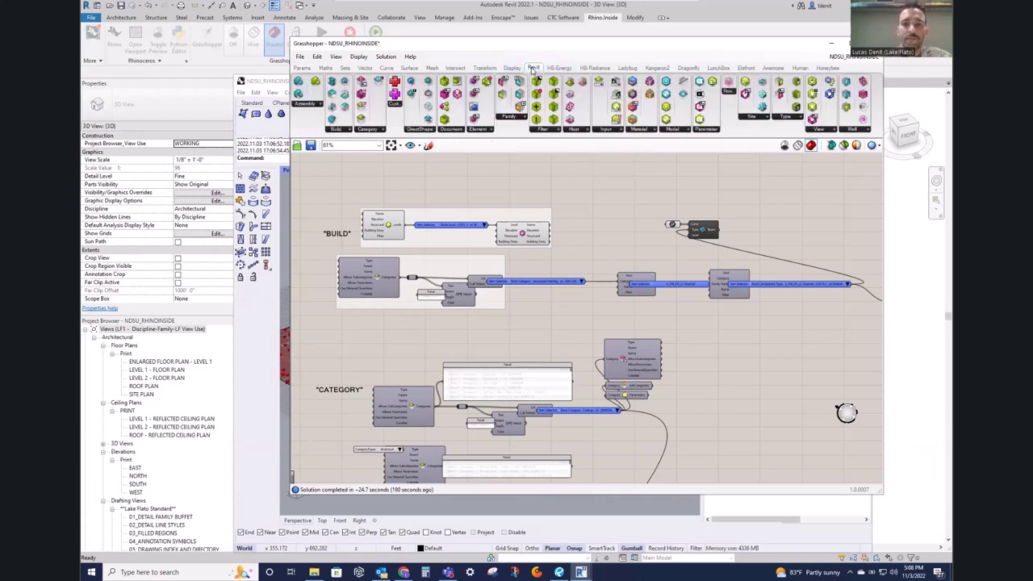
click(489, 131)
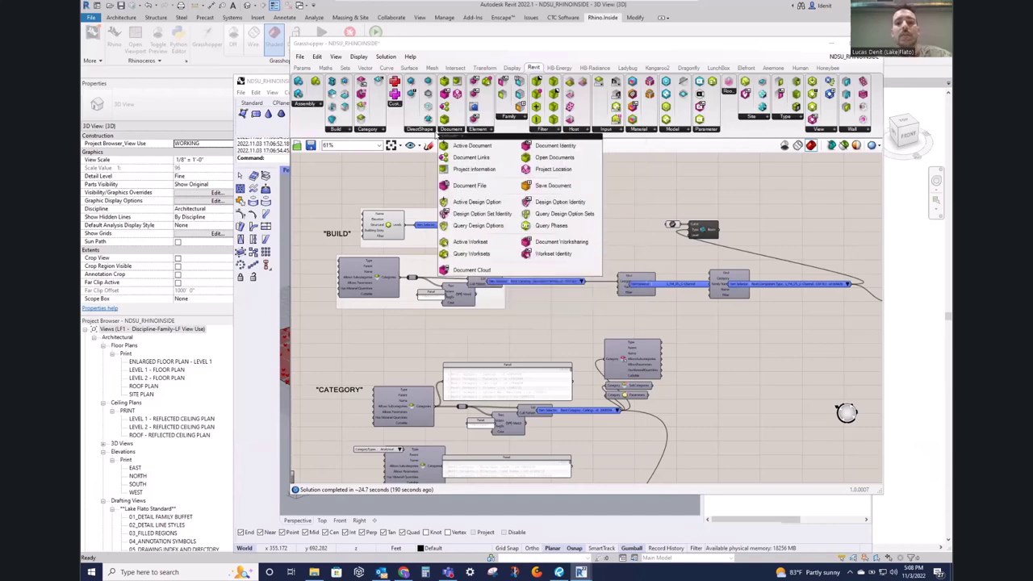
click(340, 130)
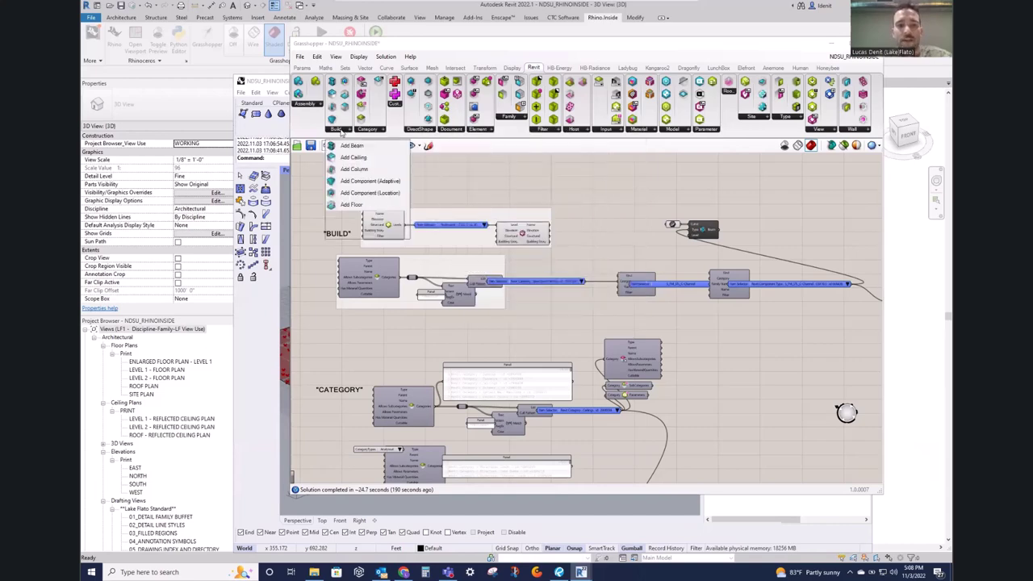
click(310, 105)
click(570, 183)
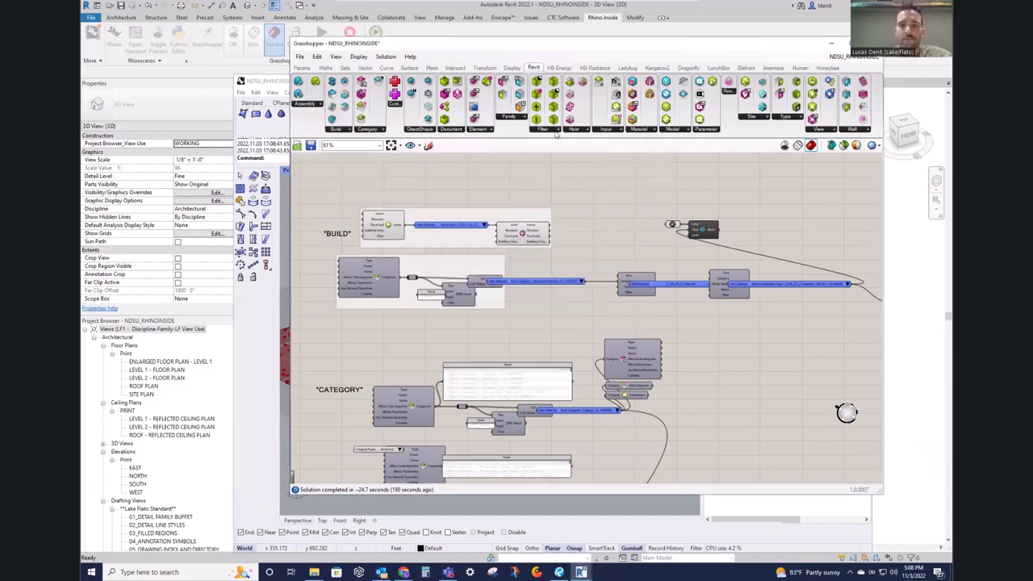
mouse_move(556, 135)
click(305, 68)
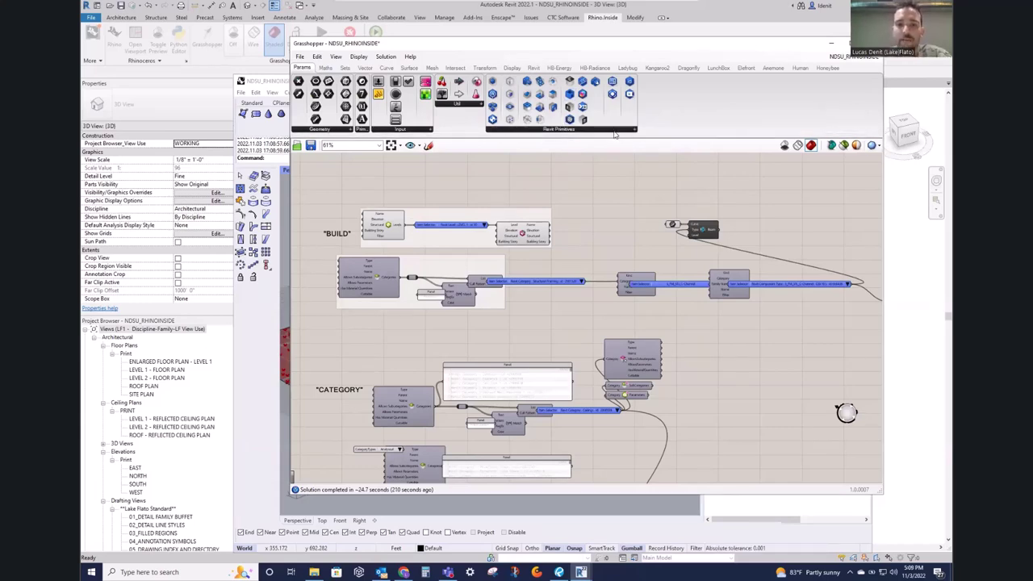
Step: Place an Addition component from the Maths operators on the empty canvas above the BUILD section and delete it again
right_drag(392, 162, 469, 223)
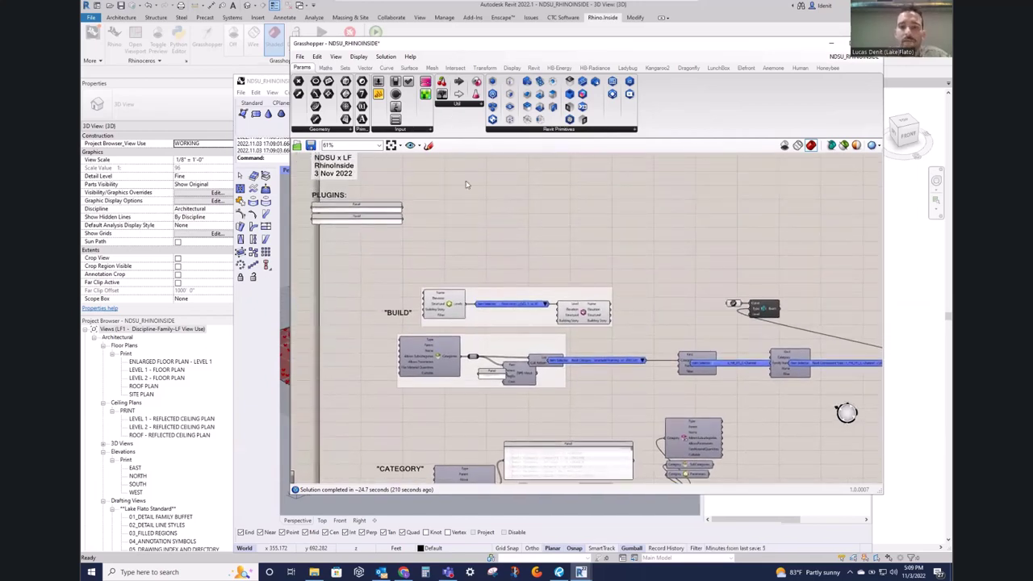
right_drag(488, 217, 492, 208)
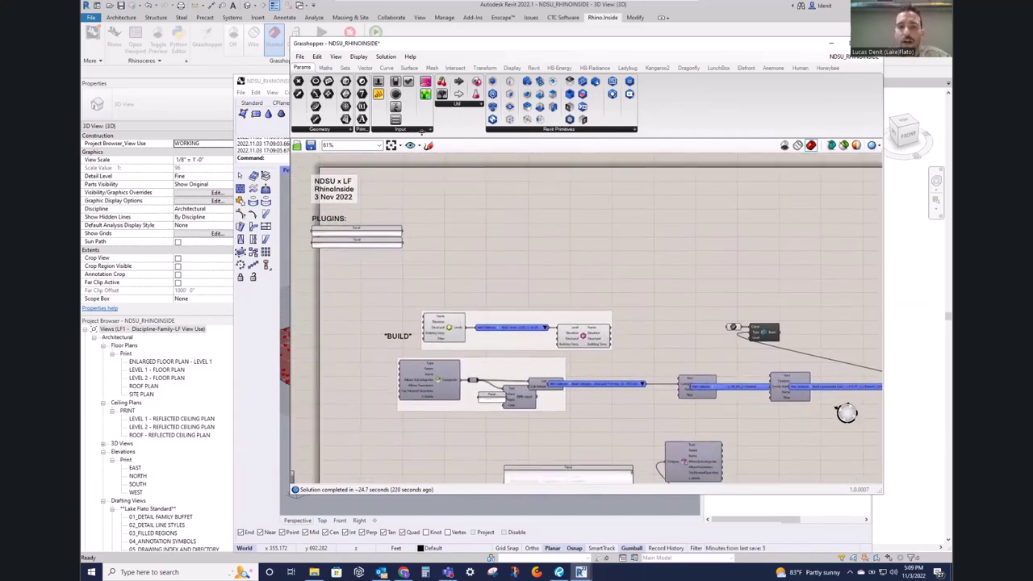
click(325, 68)
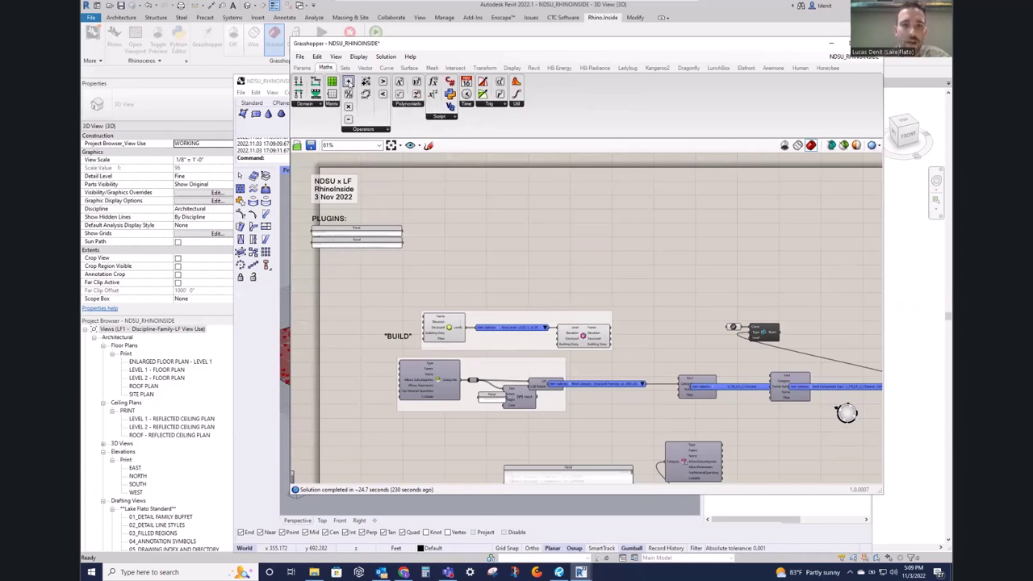
drag(347, 82, 521, 214)
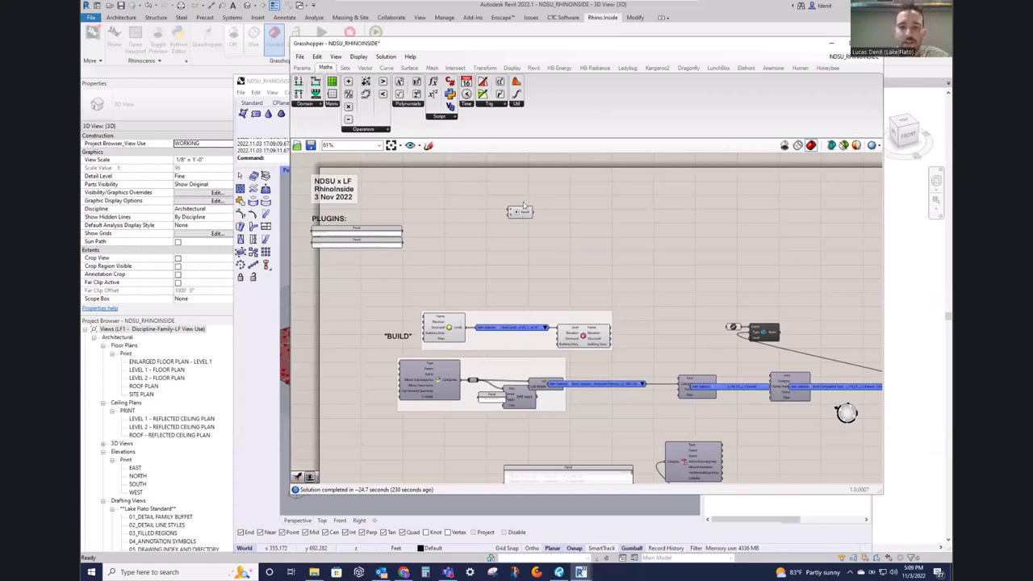
scroll(520, 207, up, 4)
click(525, 221)
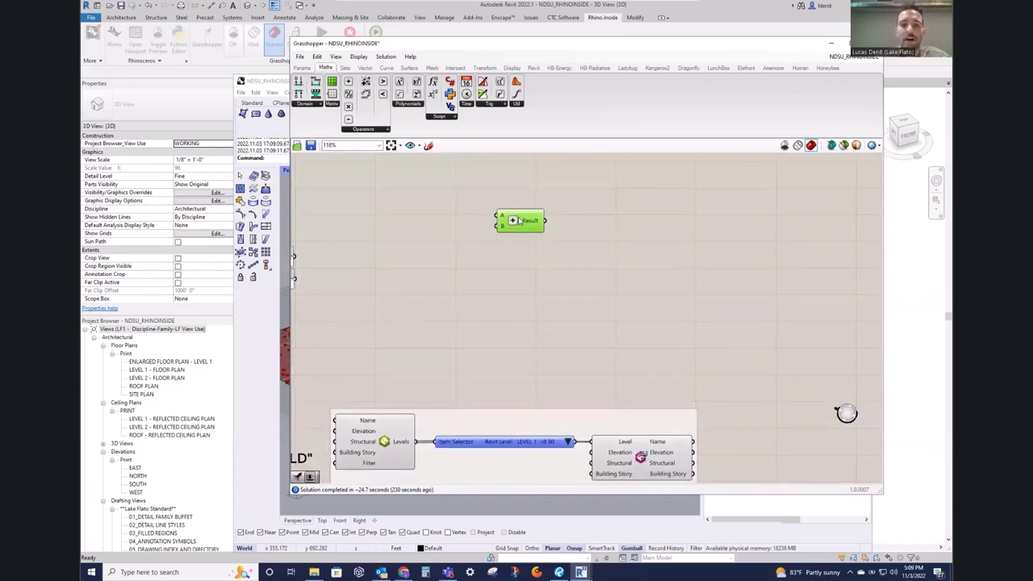
key(Delete)
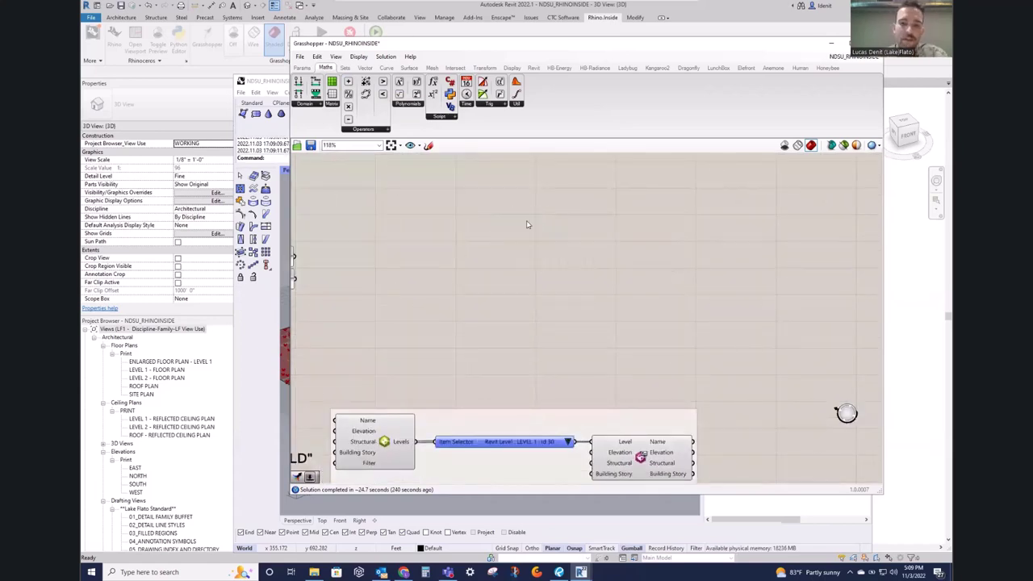
Step: Add an Addition component through the canvas keyword search "ADDITION", nudge it, and remove it
scroll(524, 218, down, 2)
scroll(522, 217, down, 2)
right_drag(523, 219, 525, 244)
scroll(525, 243, up, 2)
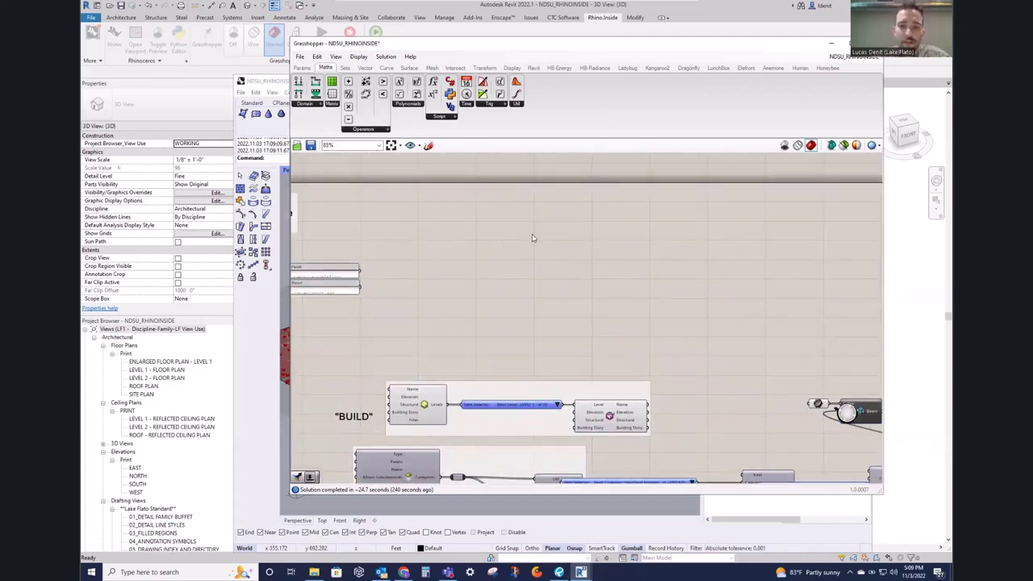
double_click(532, 234)
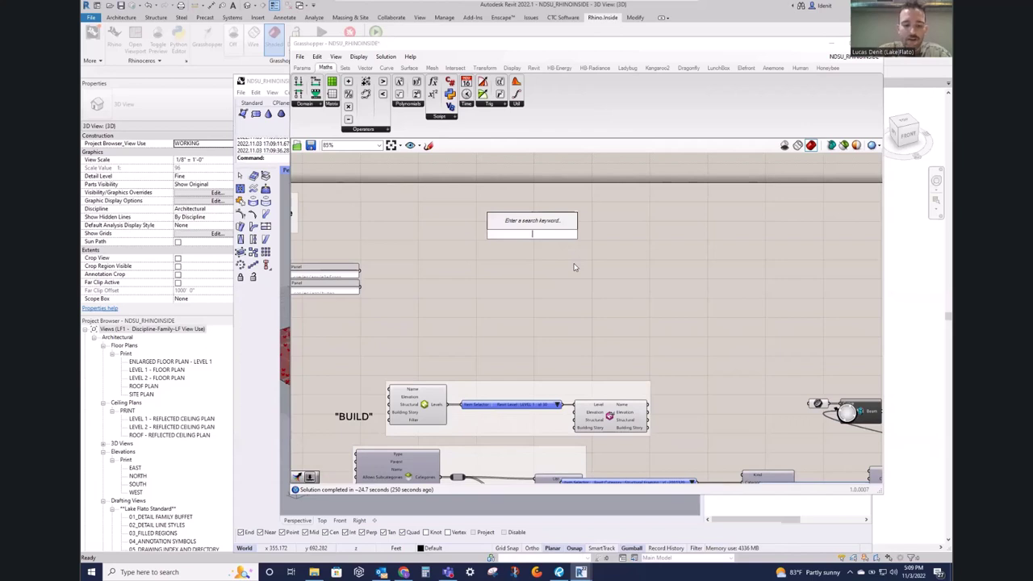
text(ADDITION)
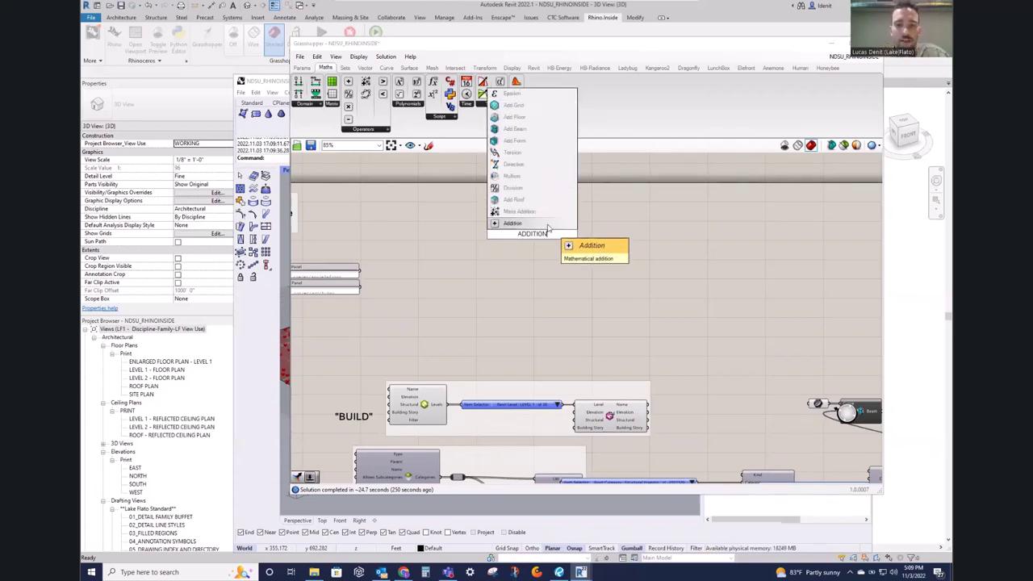
key(Return)
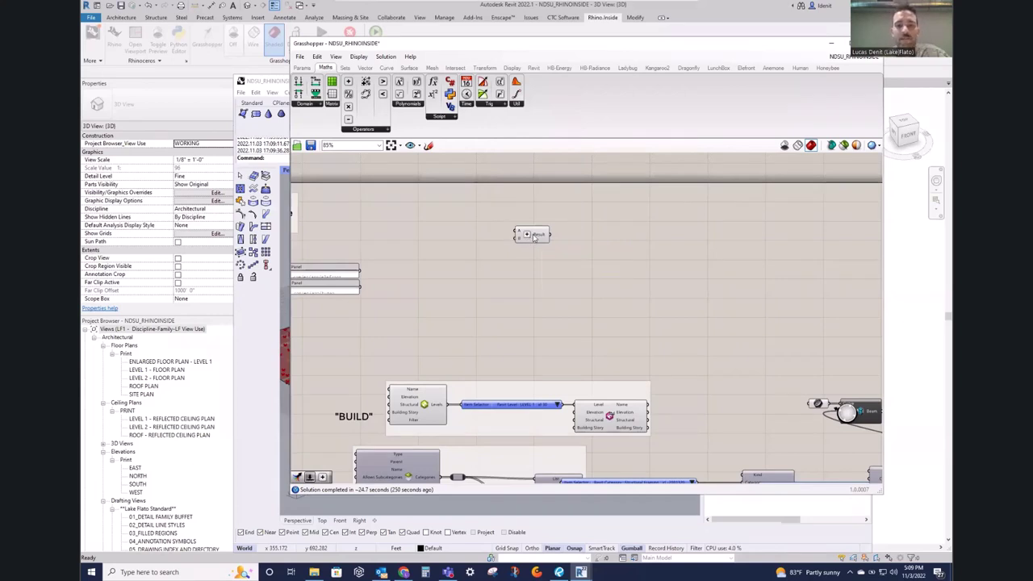
drag(530, 238, 530, 250)
key(Delete)
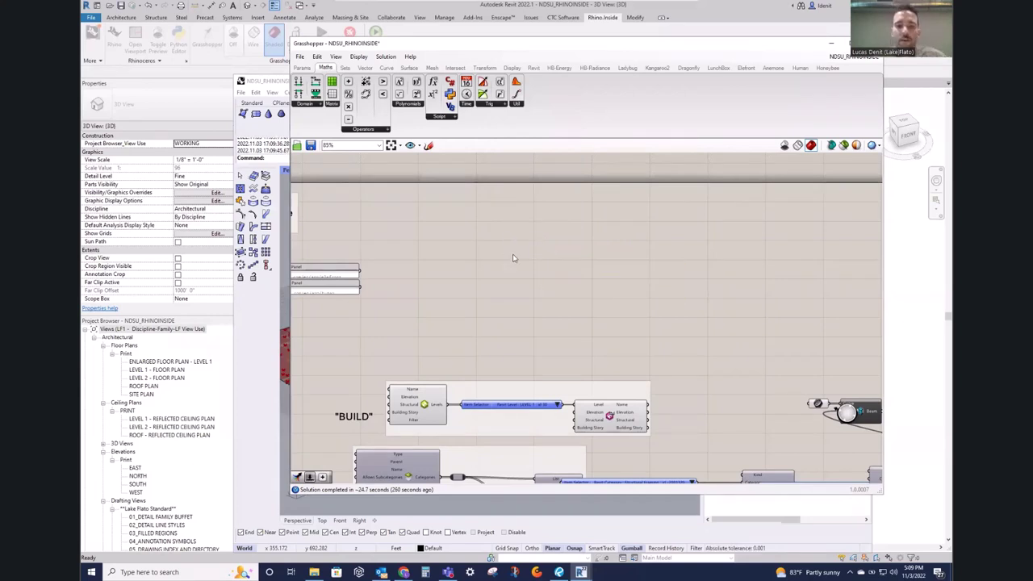
Step: Search the canvas for "ADDITION" and place an Addition component in the empty area above the BUILD section
double_click(513, 255)
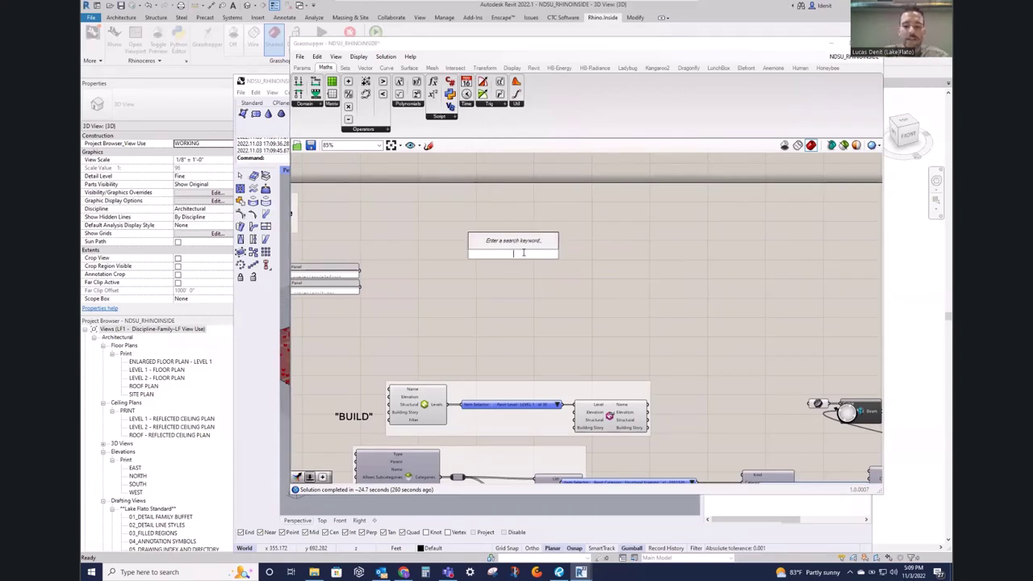
text(ADDITION)
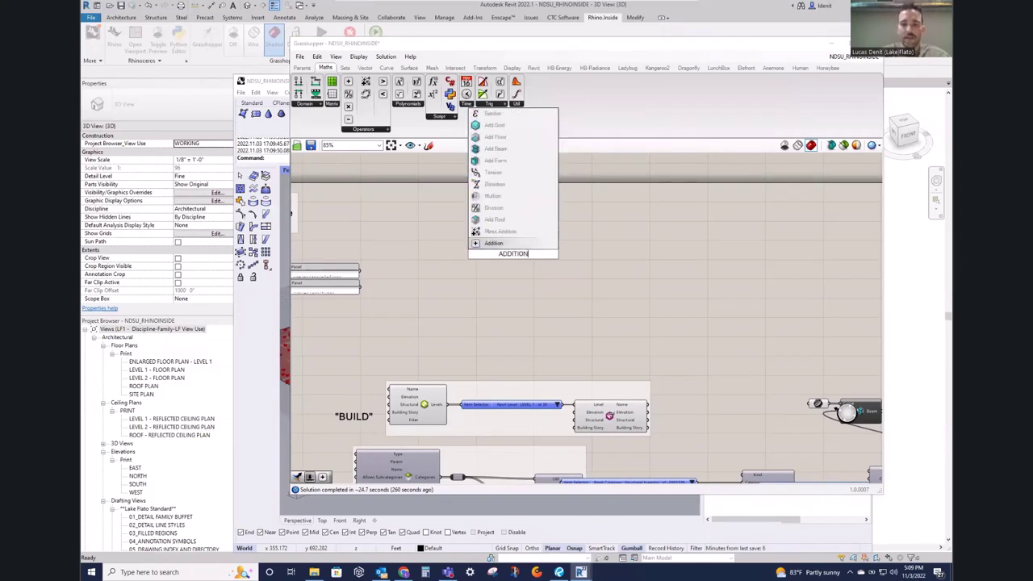
key(Return)
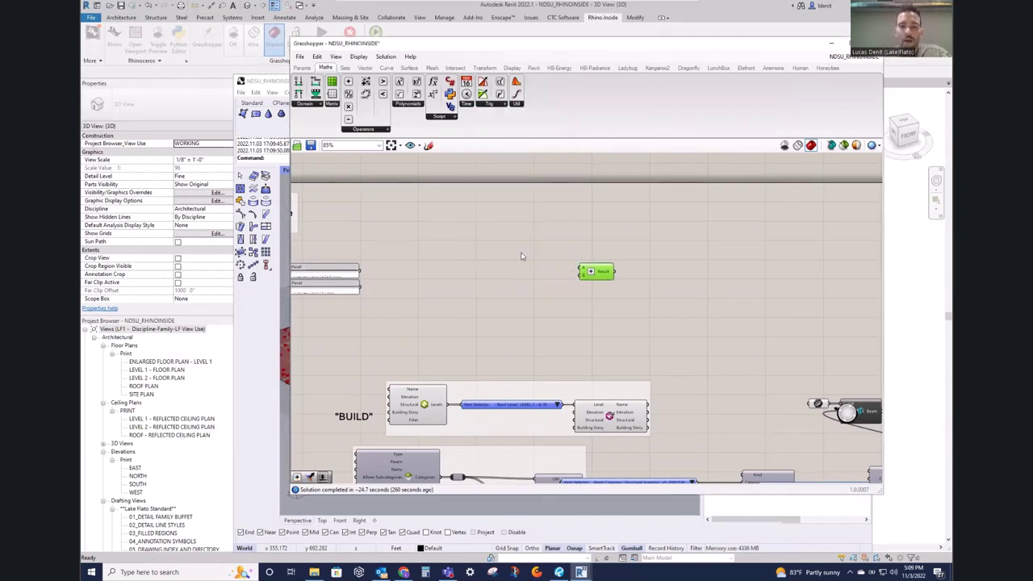
click(525, 261)
scroll(531, 265, up, 2)
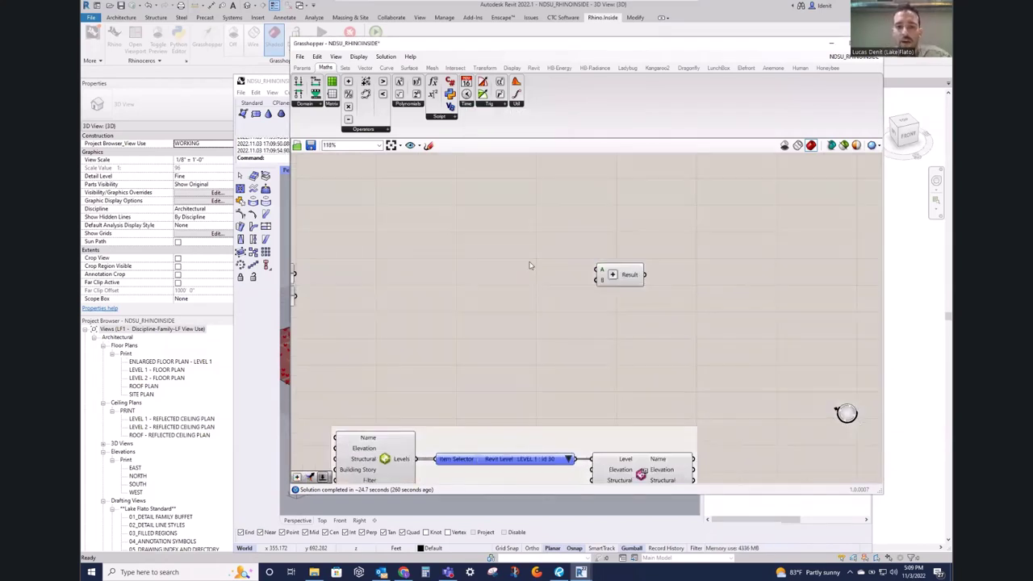
Step: Add a Number Slider set to 0.250 beside the Addition component and duplicate it directly below
double_click(484, 250)
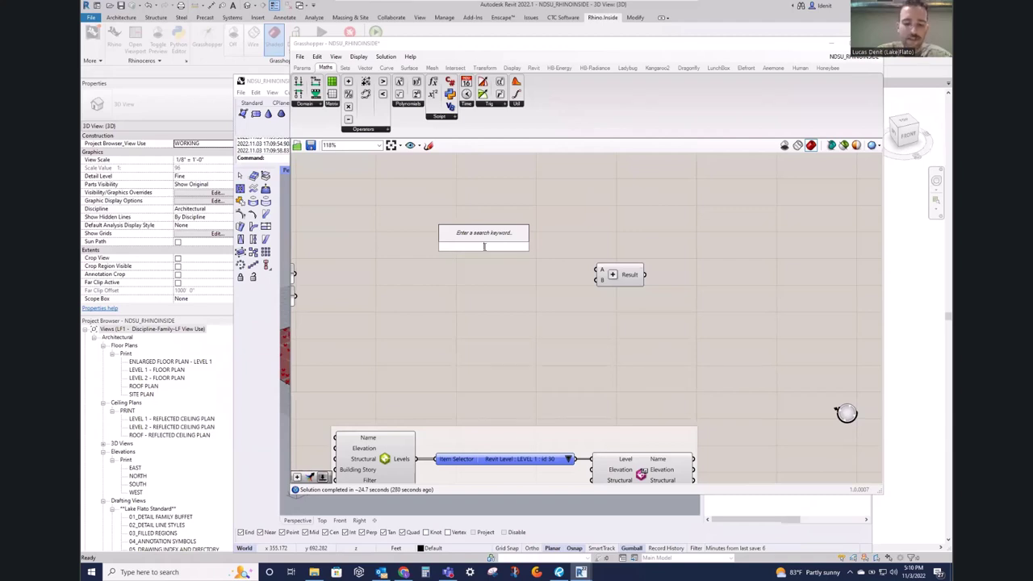
text(SLIDER)
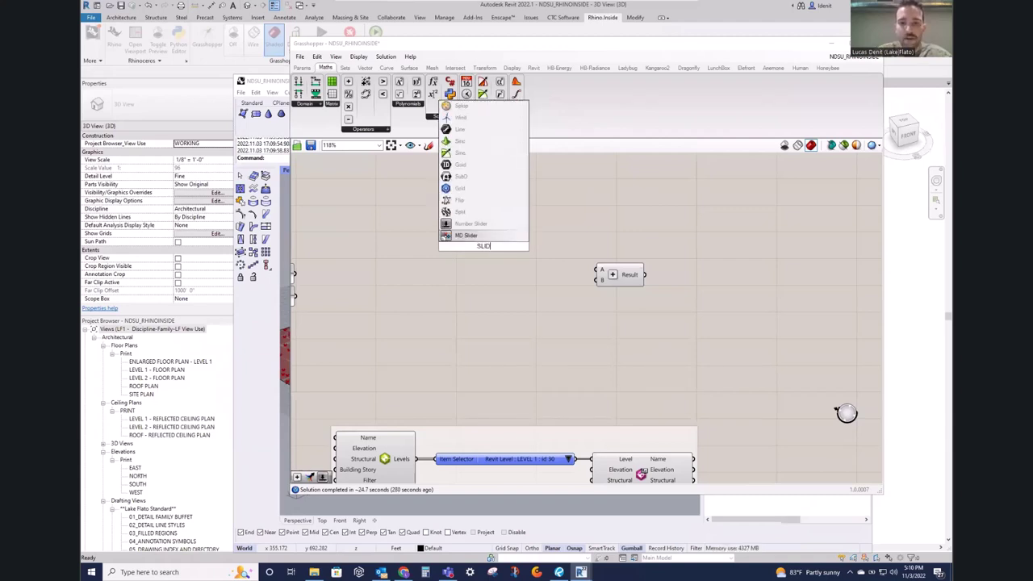
click(474, 225)
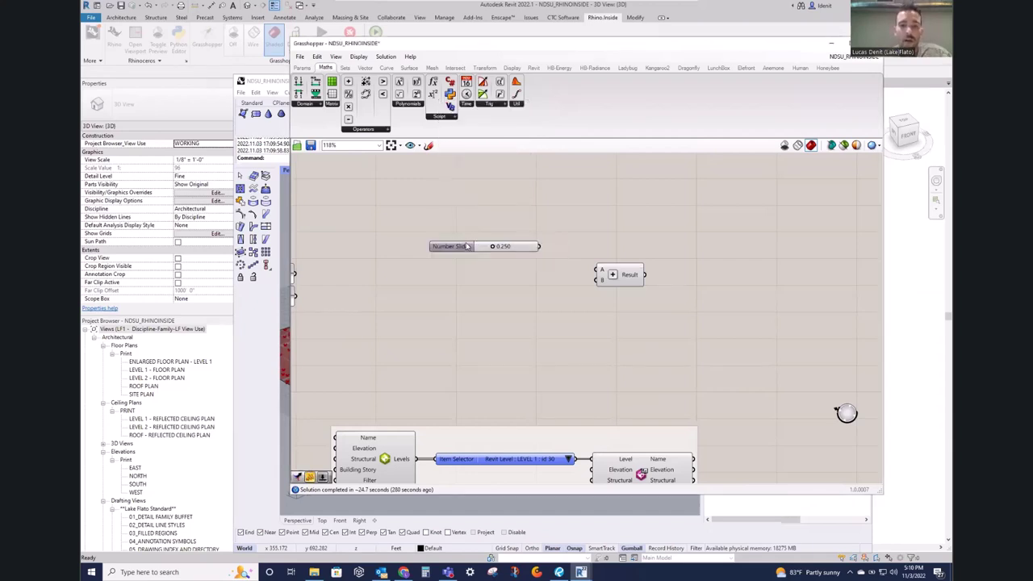
scroll(462, 242, up, 1)
drag(505, 256, 464, 289)
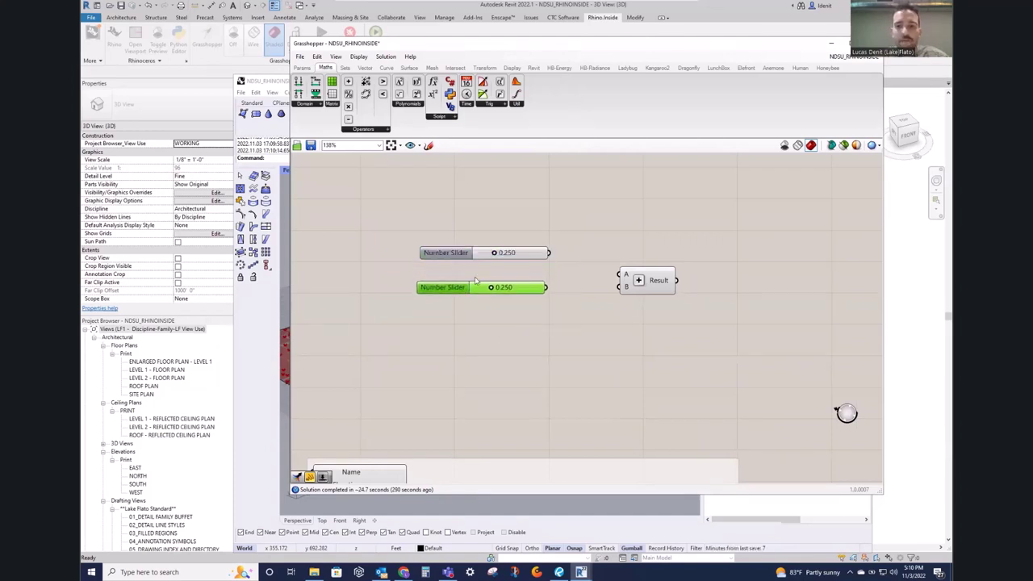
Step: Move the Addition component closer to the sliders and wire the upper slider to input A and the lower one to B
drag(654, 287, 567, 264)
click(560, 260)
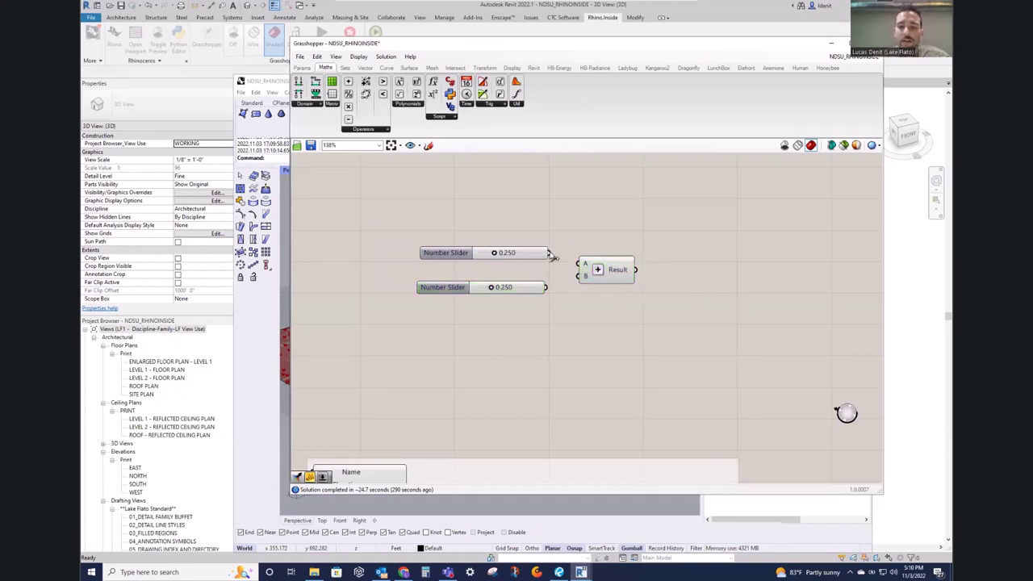
drag(552, 255, 581, 276)
click(552, 276)
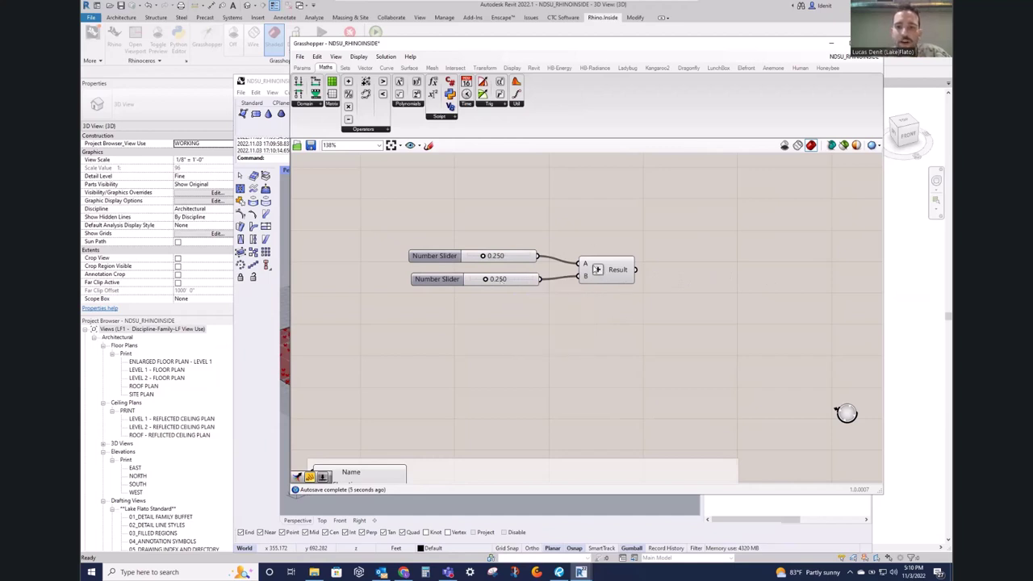
Step: Inspect the Addition component's Result output, search for "PANEL" and place a text Panel near that output
mouse_move(619, 277)
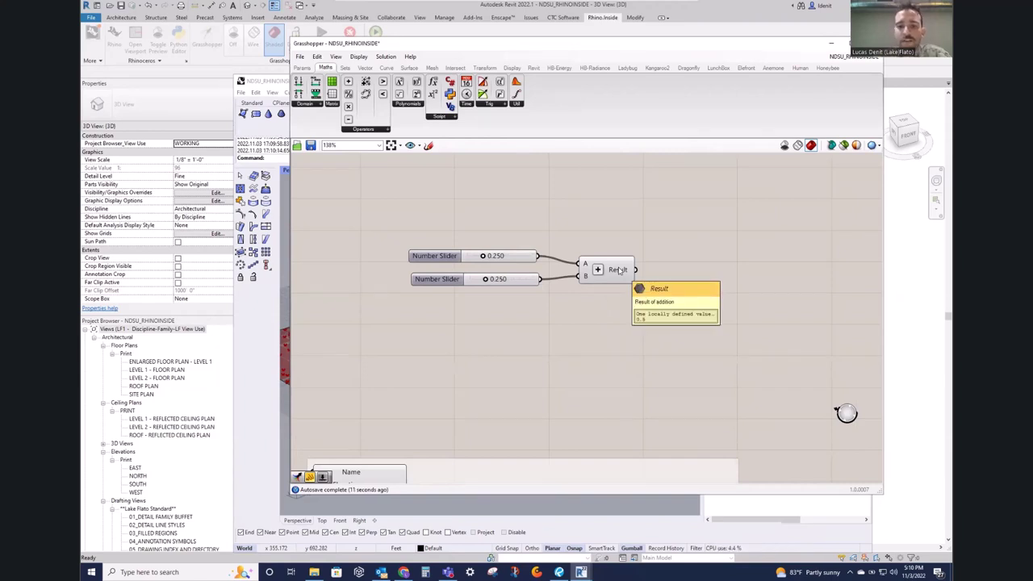
double_click(687, 241)
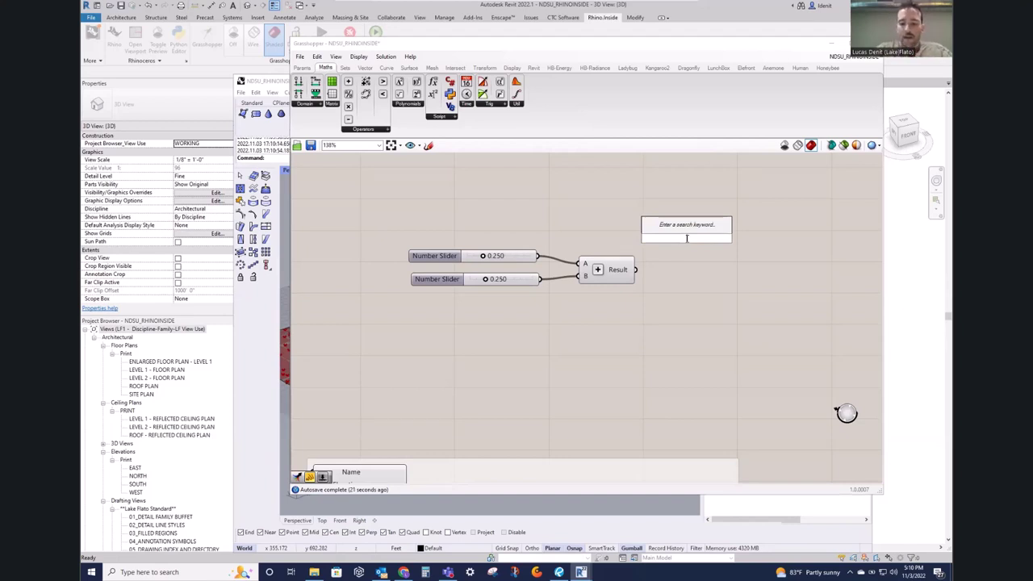
text(PANEL)
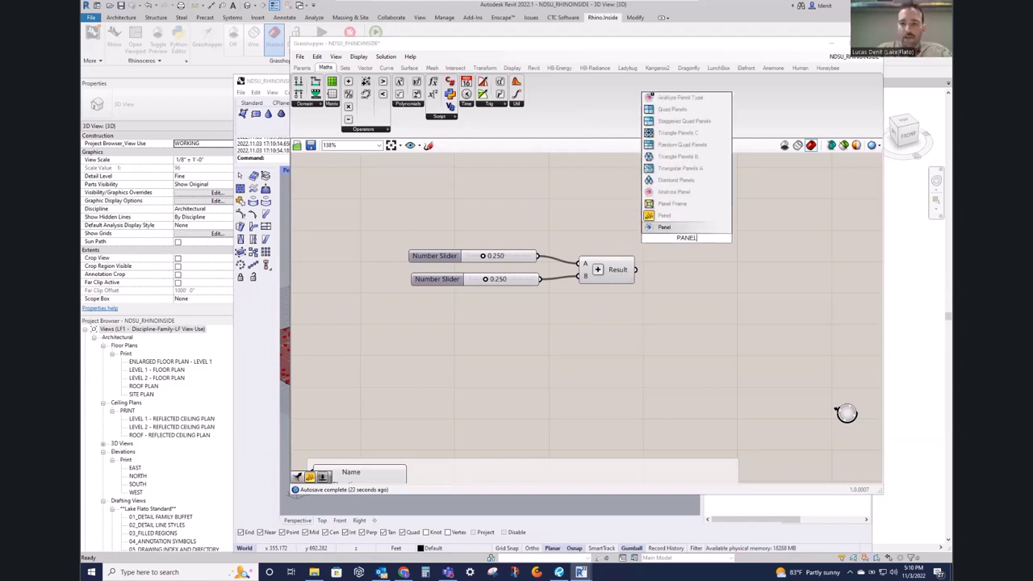
click(684, 219)
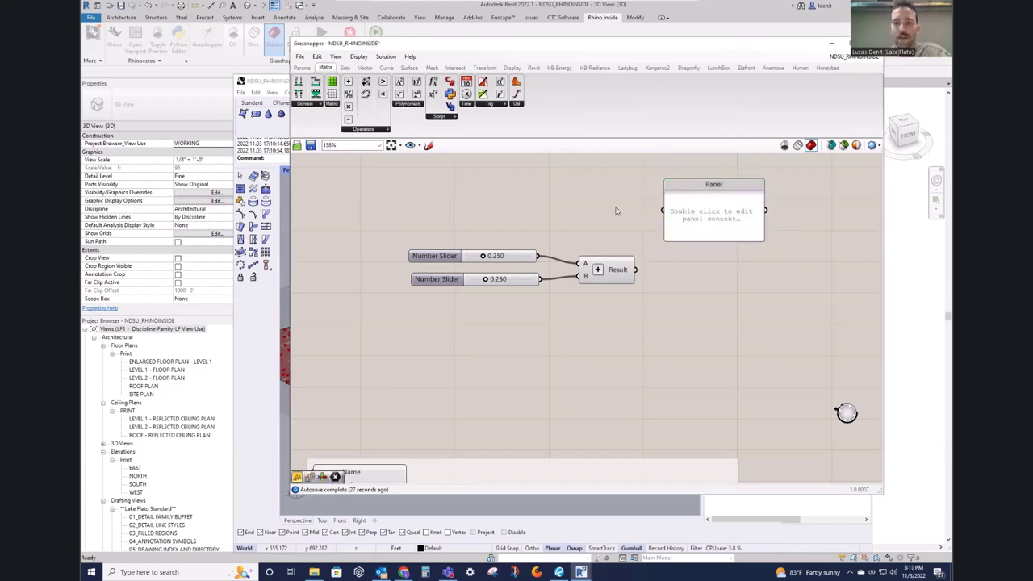
Step: Place a second Panel below the first with the "//" search shorthand and delete the duplicate
right_drag(614, 211, 587, 249)
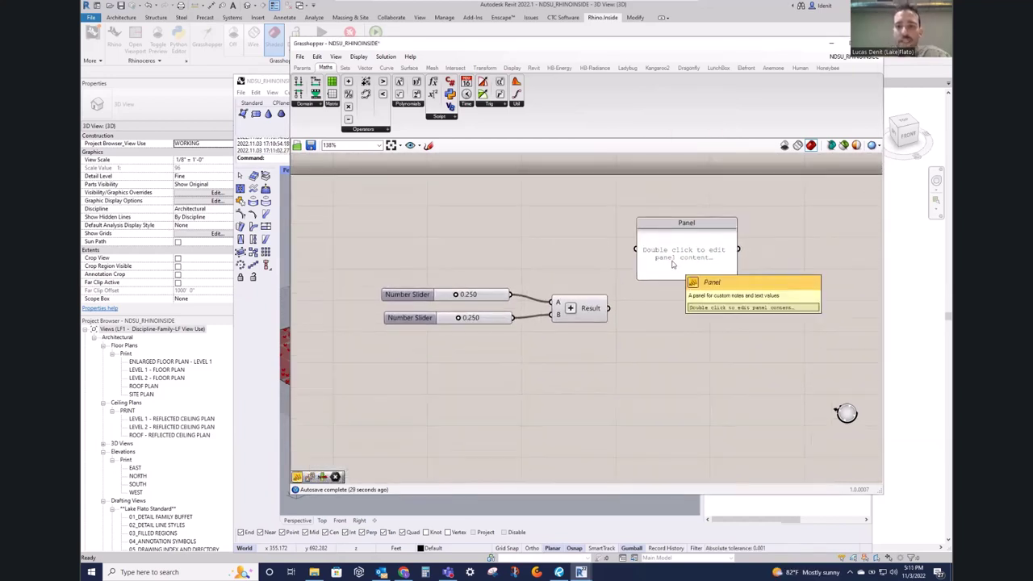
double_click(666, 329)
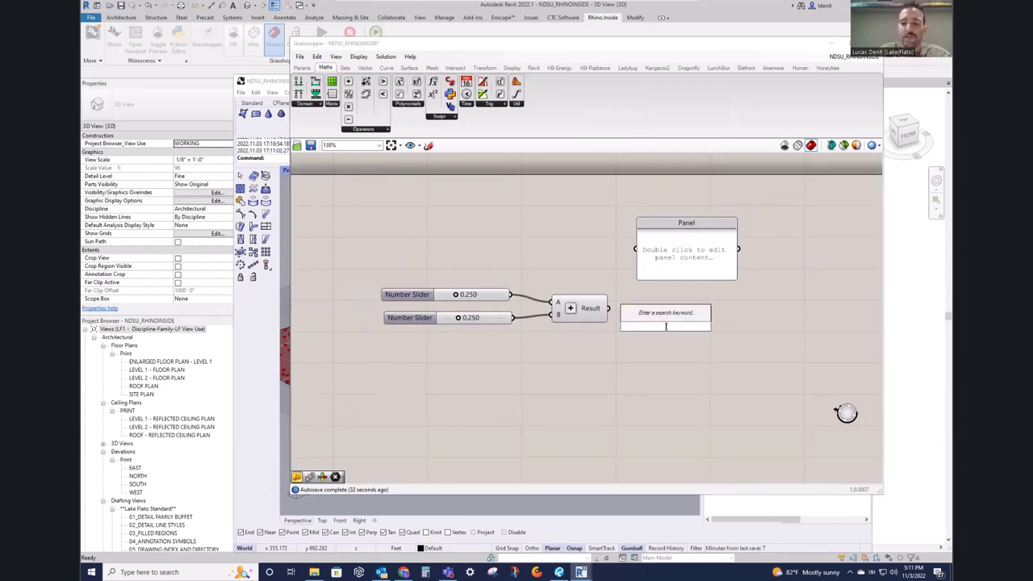
text(//)
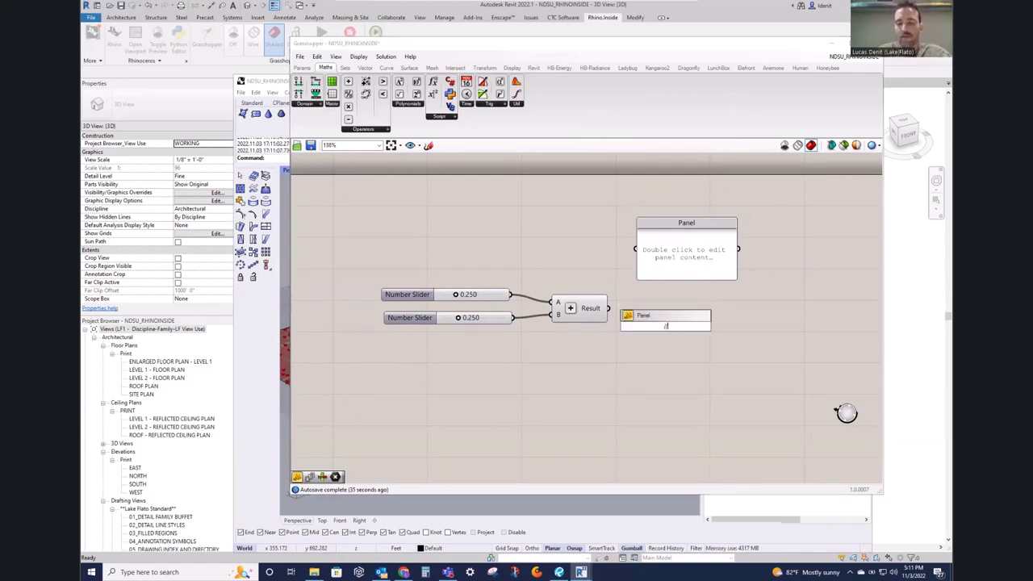
key(Return)
drag(667, 329, 713, 329)
key(Delete)
Step: Move the Panel beside the Addition component, wire the Result output into it and adjust its position
drag(666, 255, 667, 294)
drag(610, 310, 674, 318)
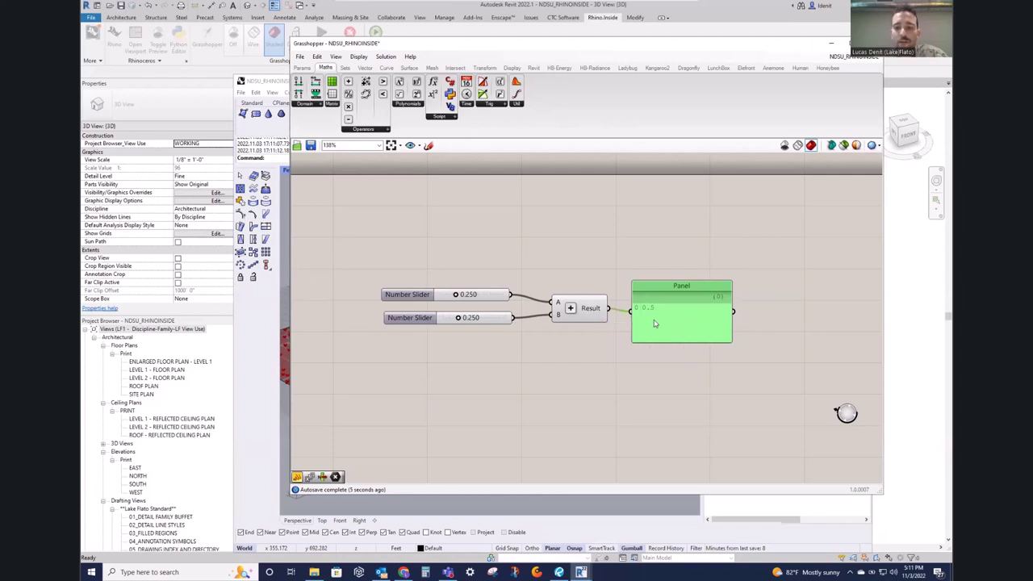
click(647, 366)
drag(655, 332, 642, 356)
click(589, 375)
drag(712, 247, 659, 236)
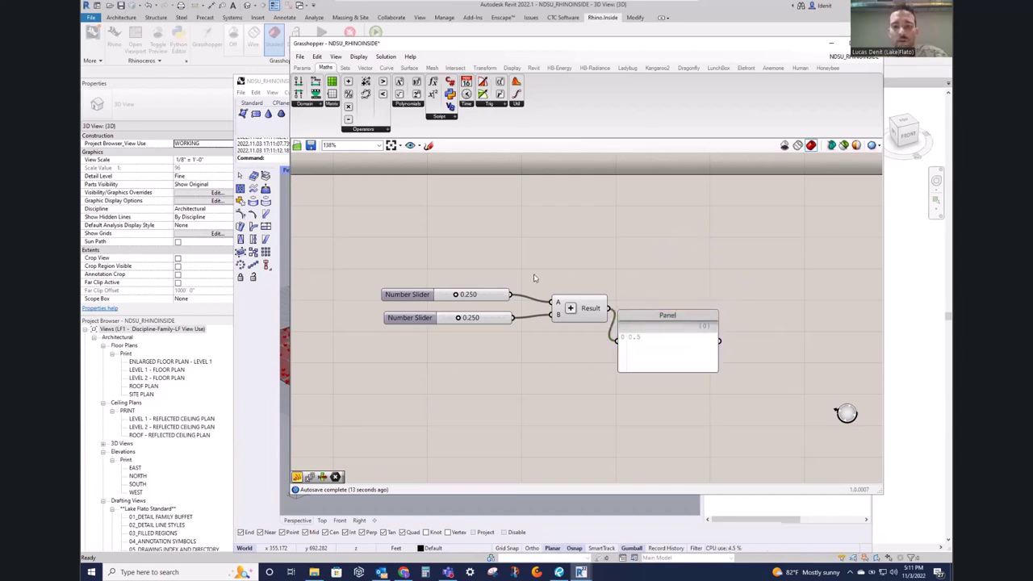
drag(674, 349, 689, 333)
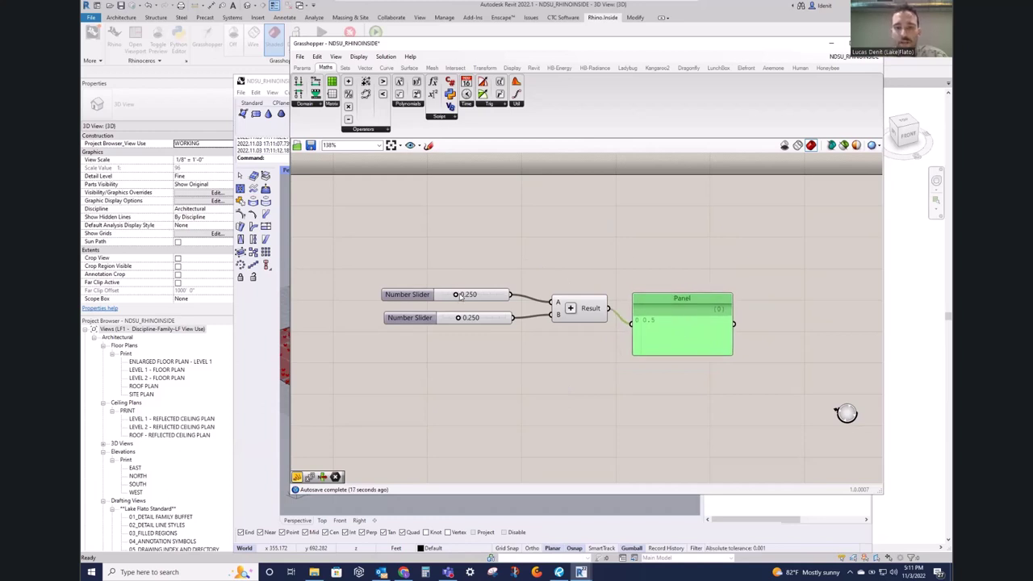
Step: Set the upper Number Slider to 0.510
click(463, 260)
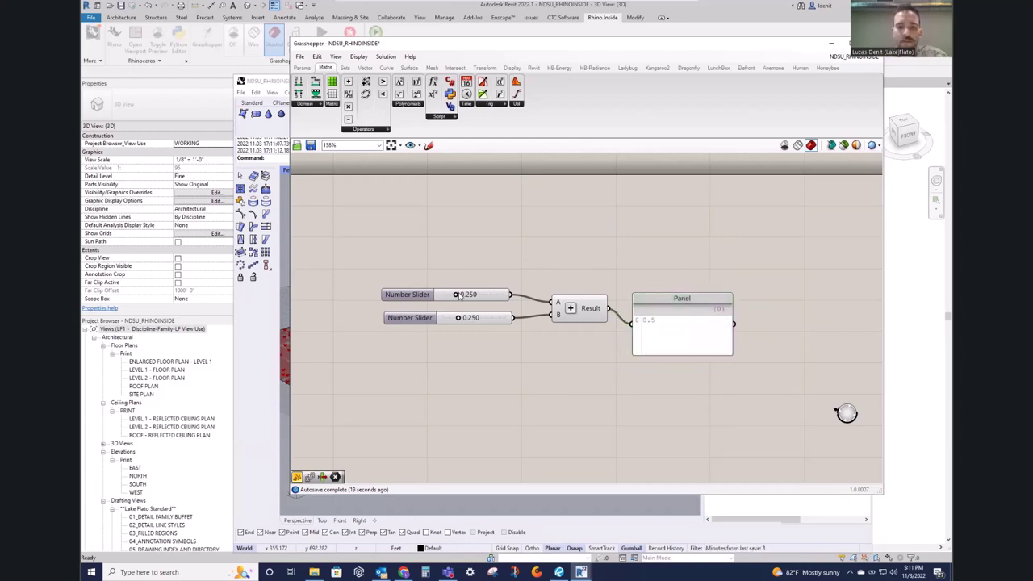
mouse_move(457, 296)
mouse_down()
mouse_move(499, 297)
mouse_move(434, 299)
mouse_move(513, 298)
mouse_move(474, 296)
mouse_up()
Step: Delete the whole addition example: both Number Sliders, the Addition component and the Panel
drag(680, 243, 443, 352)
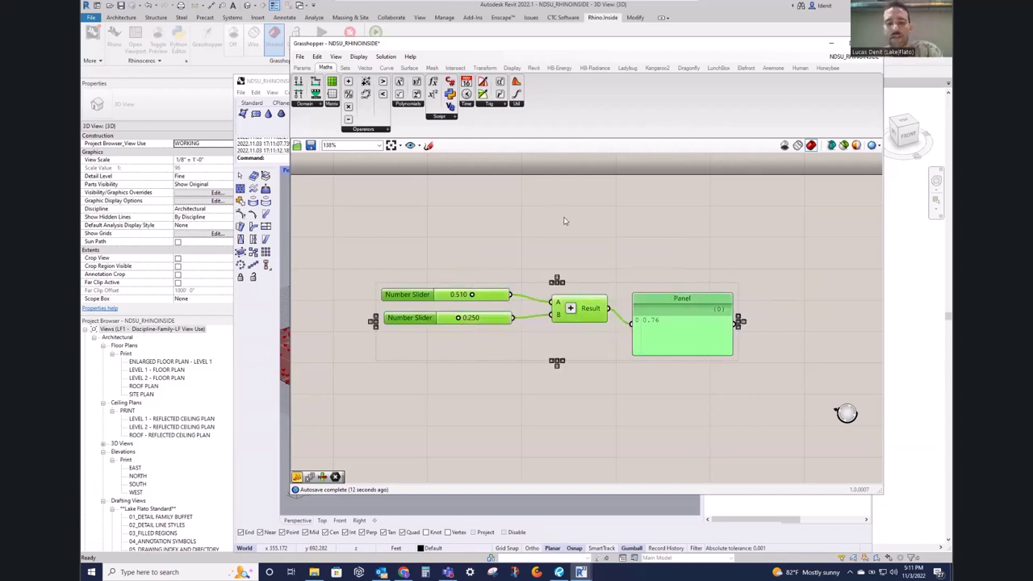
click(510, 260)
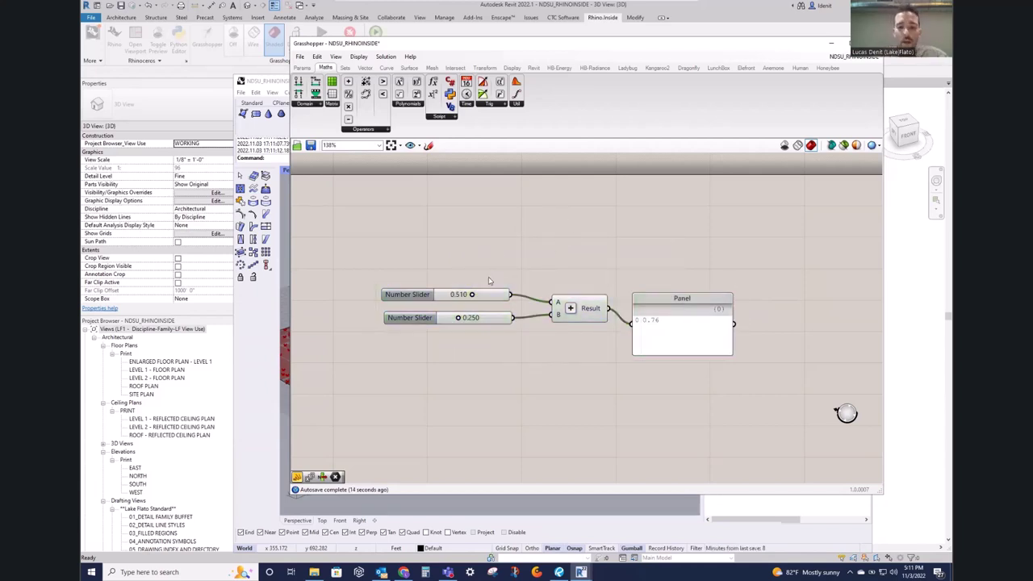
drag(685, 232, 489, 384)
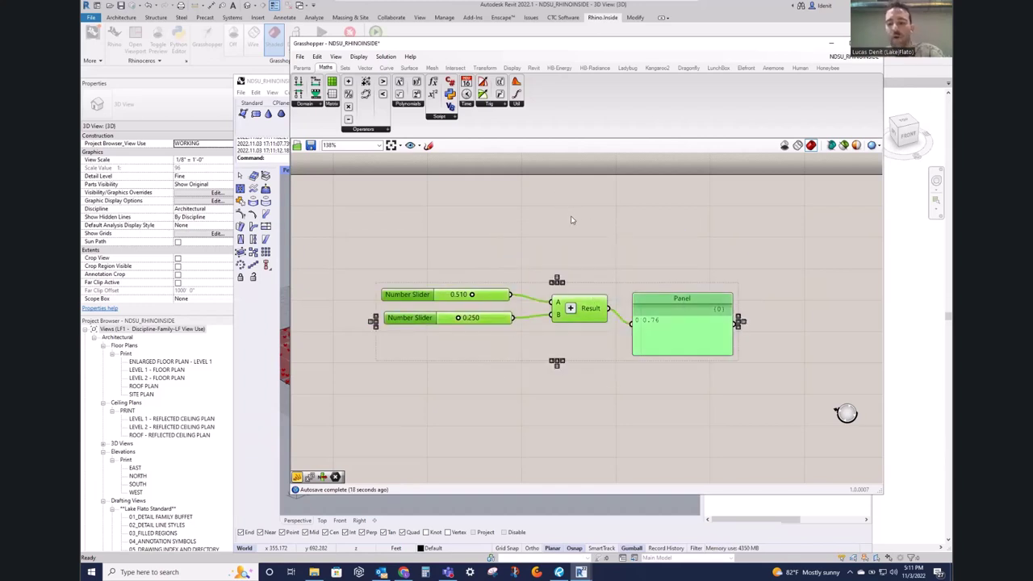
scroll(569, 246, down, 2)
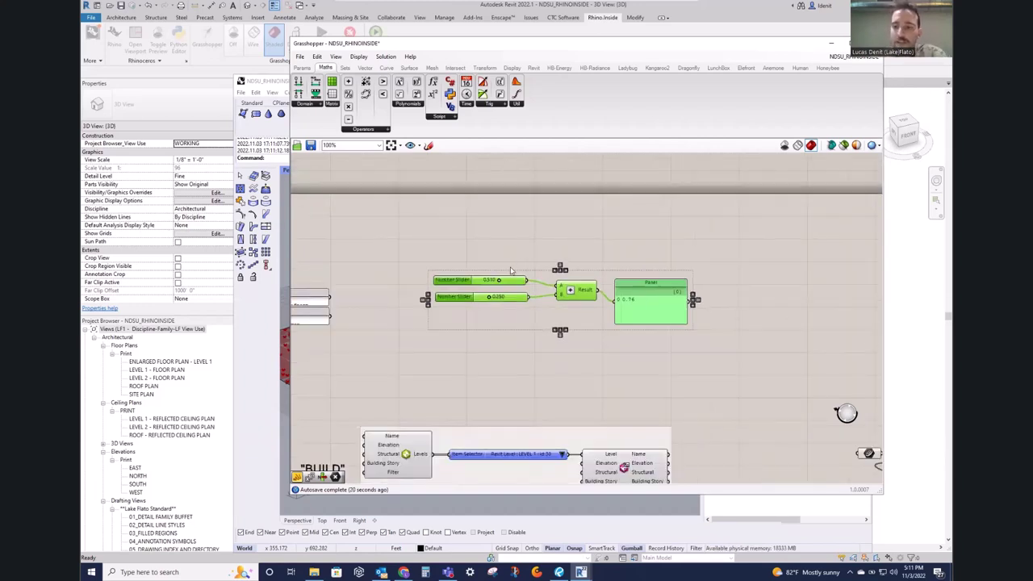
drag(704, 250, 481, 364)
key(Delete)
Step: Shift the Structural Framing Item Selector in the BUILD section clear of the Cull Pattern component it overlaps
right_drag(537, 293, 608, 231)
scroll(606, 226, down, 1)
right_drag(593, 247, 579, 236)
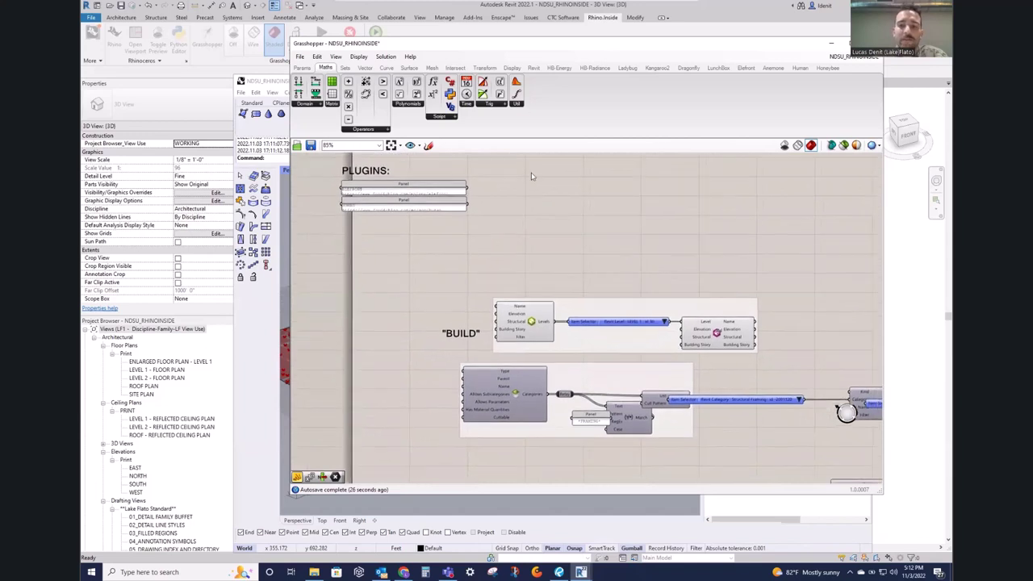
right_drag(596, 276, 572, 237)
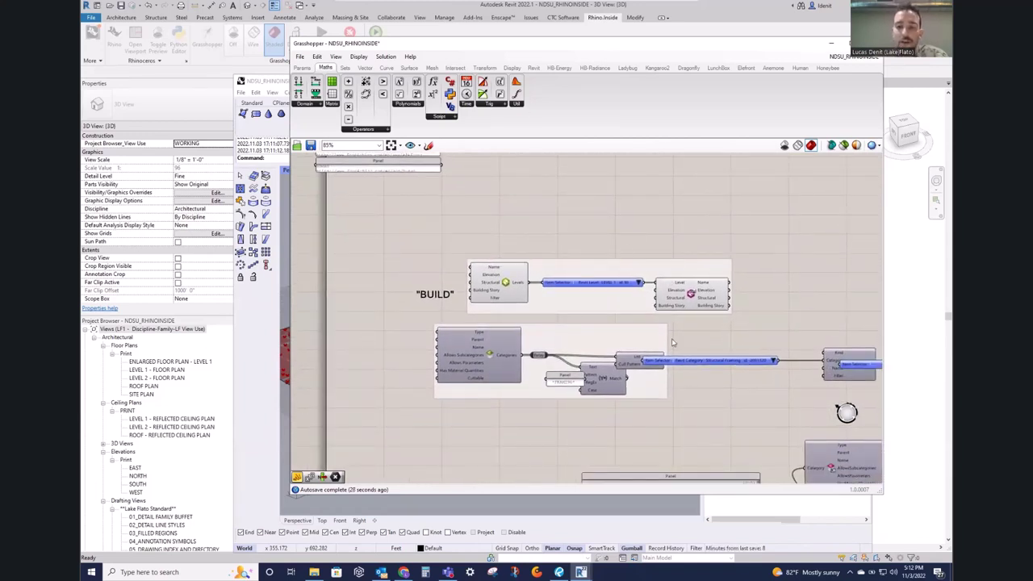
drag(686, 364, 720, 364)
click(733, 337)
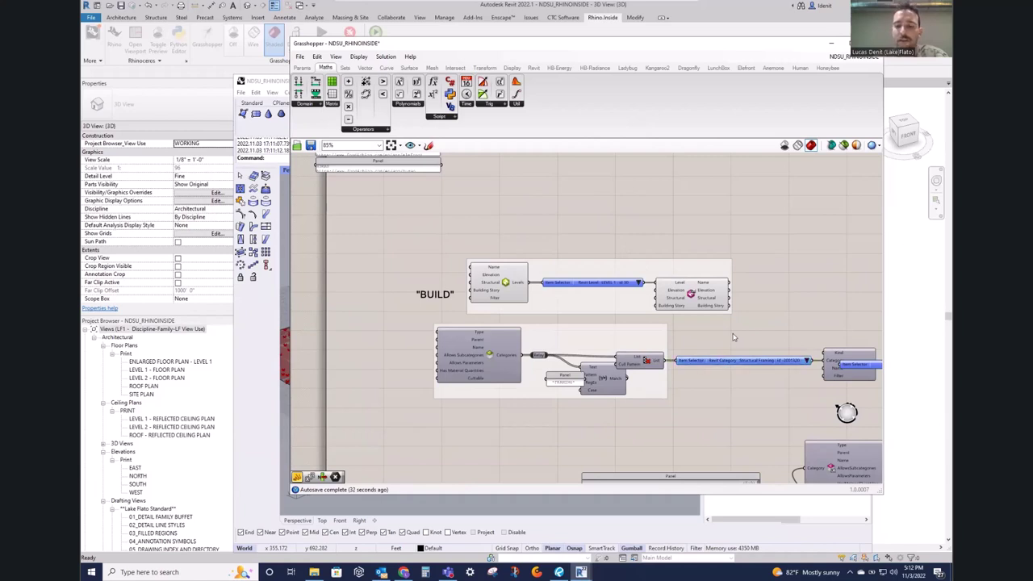
Step: Review the Surface components in the Analysis, Freeform, Primitive, SubD and Util groups
right_drag(729, 212, 595, 209)
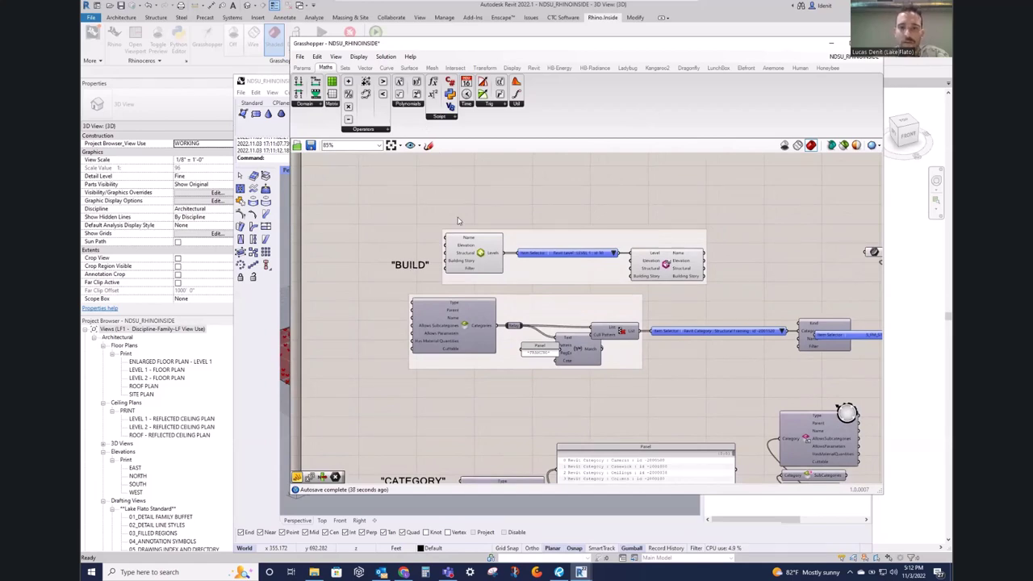
scroll(455, 226, down, 3)
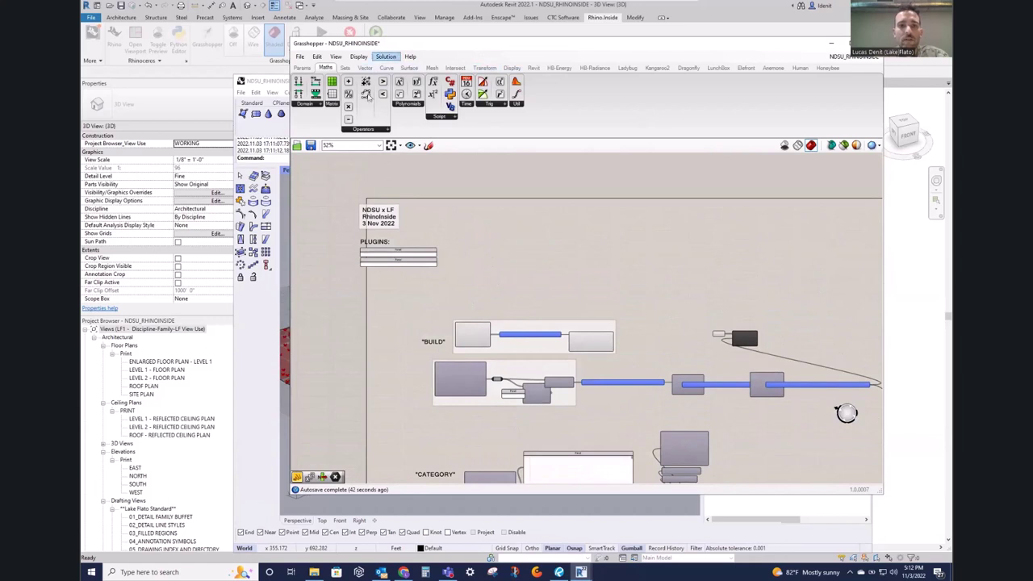
click(407, 69)
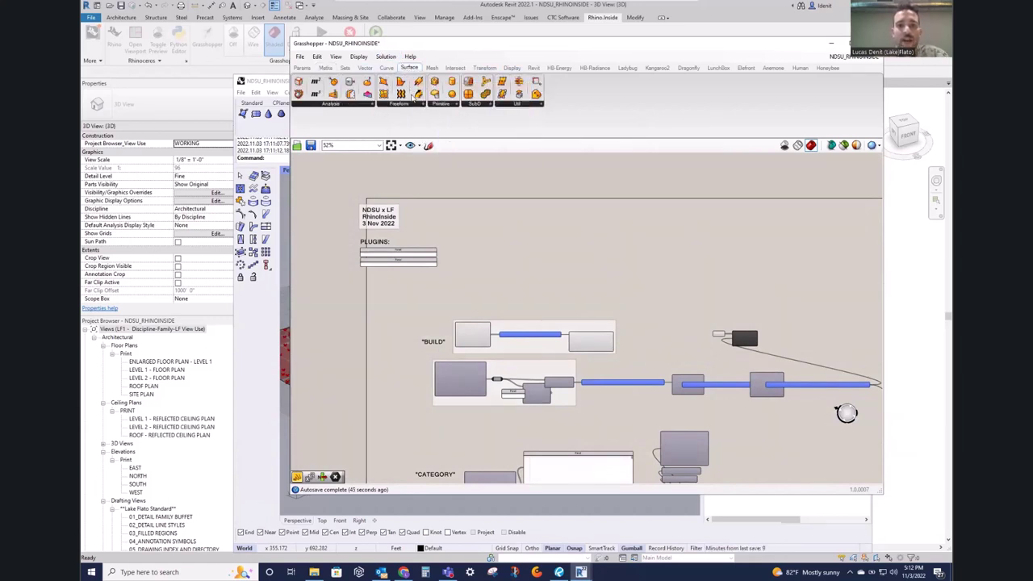
click(364, 106)
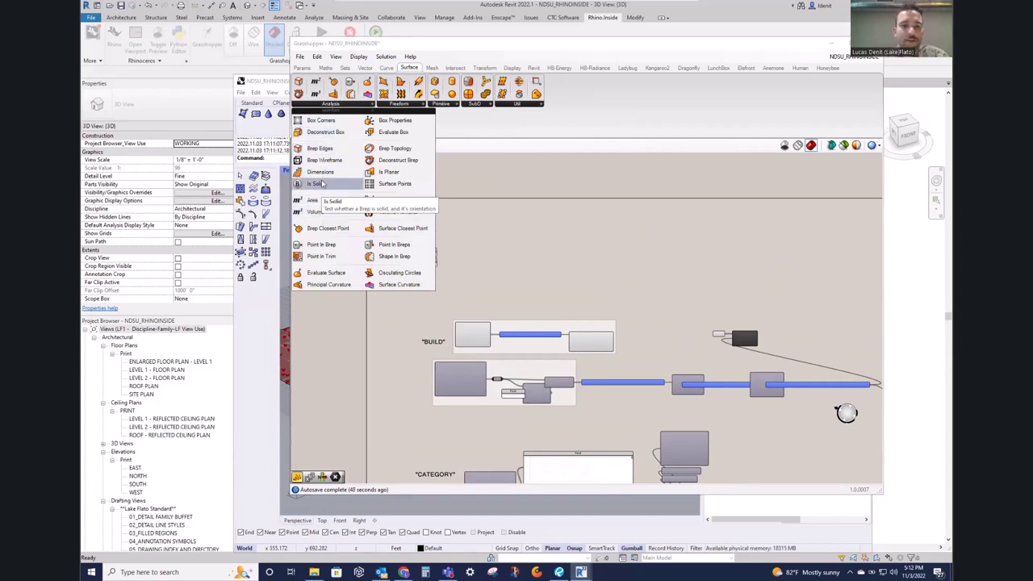
click(399, 104)
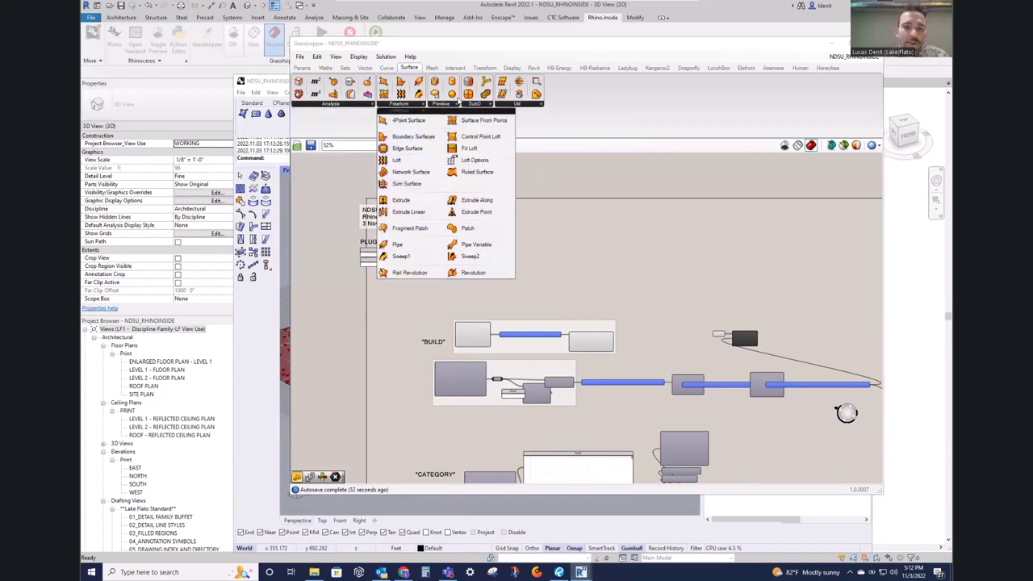
click(446, 104)
click(476, 104)
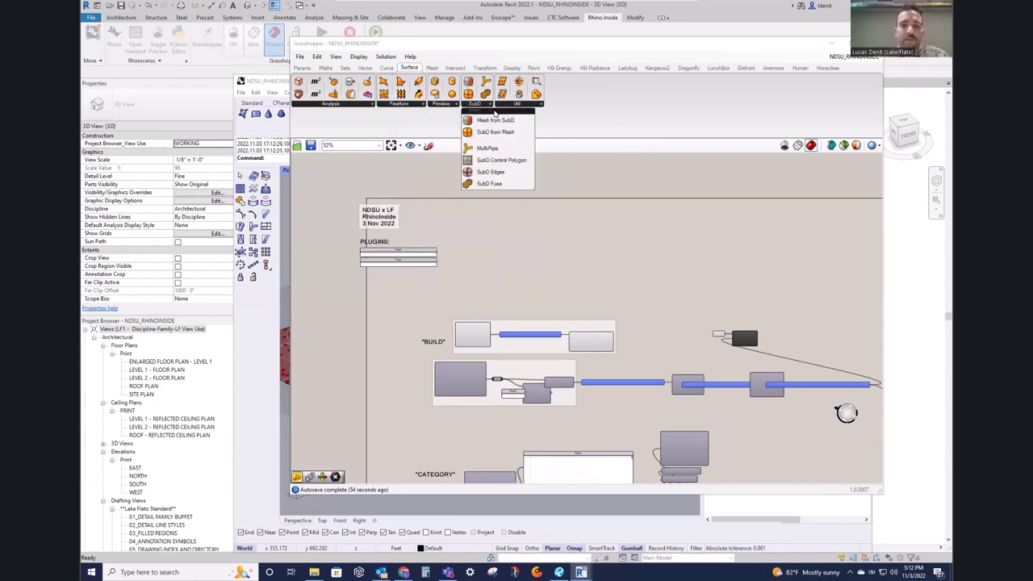
click(516, 104)
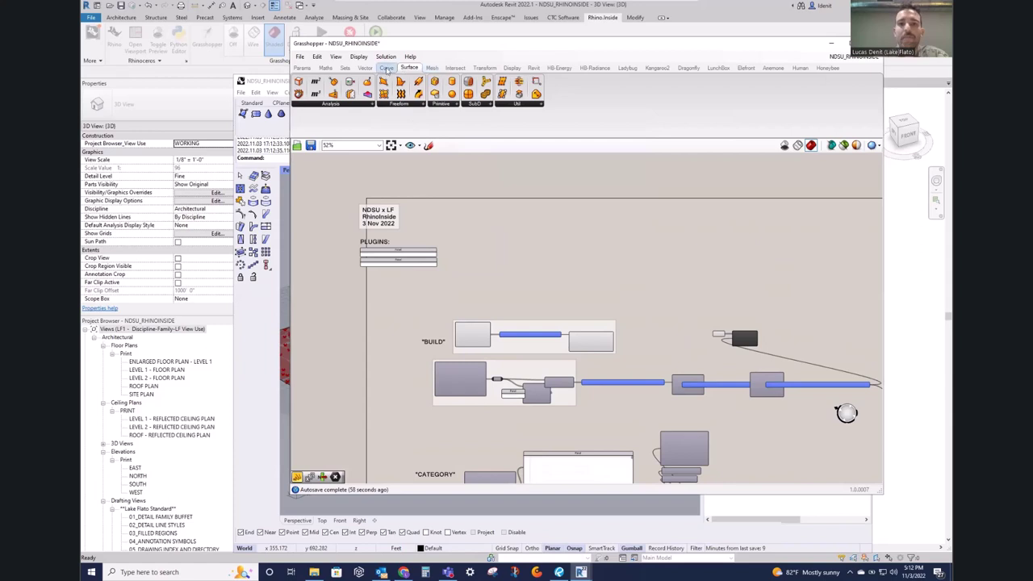
Step: Look through the Intersect, Transform and Display component sets
click(454, 68)
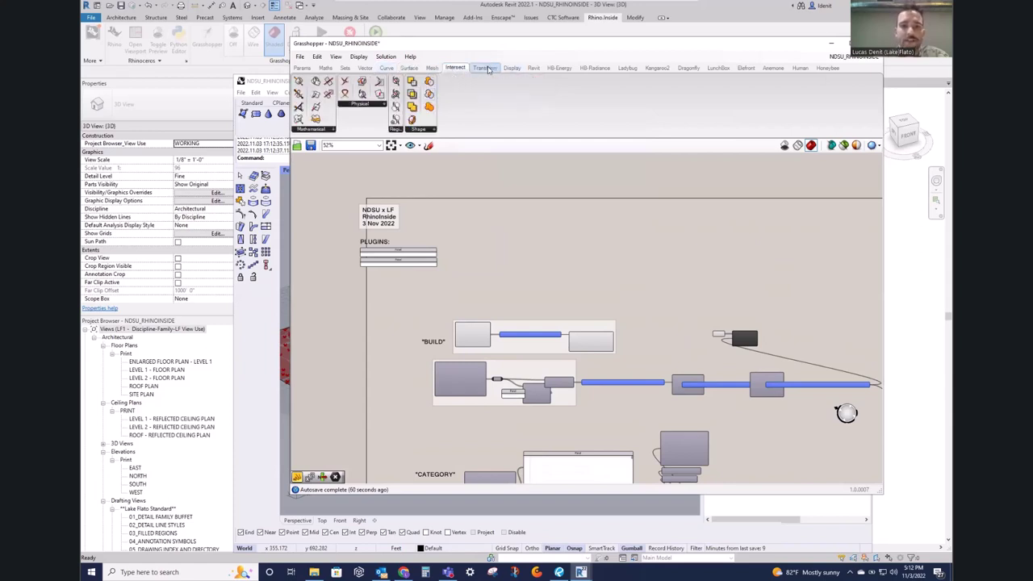
click(485, 67)
click(513, 67)
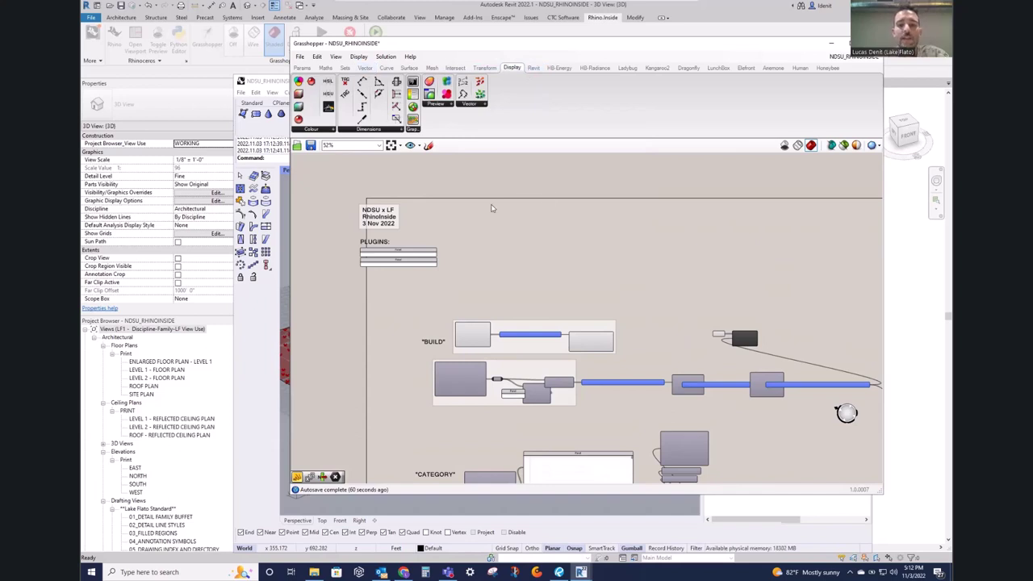
Step: Look through the plugin component sets Dragonfly, HB-Radiance, HB-Energy, Ladybug, Honeybee, Anemone and Kangaroo2
click(687, 69)
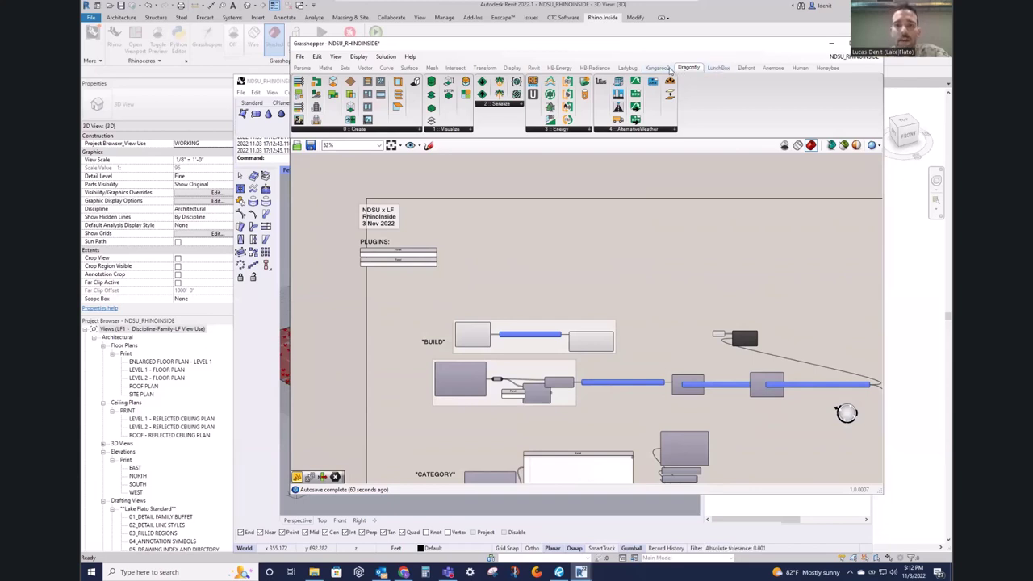
click(598, 69)
click(563, 69)
click(629, 68)
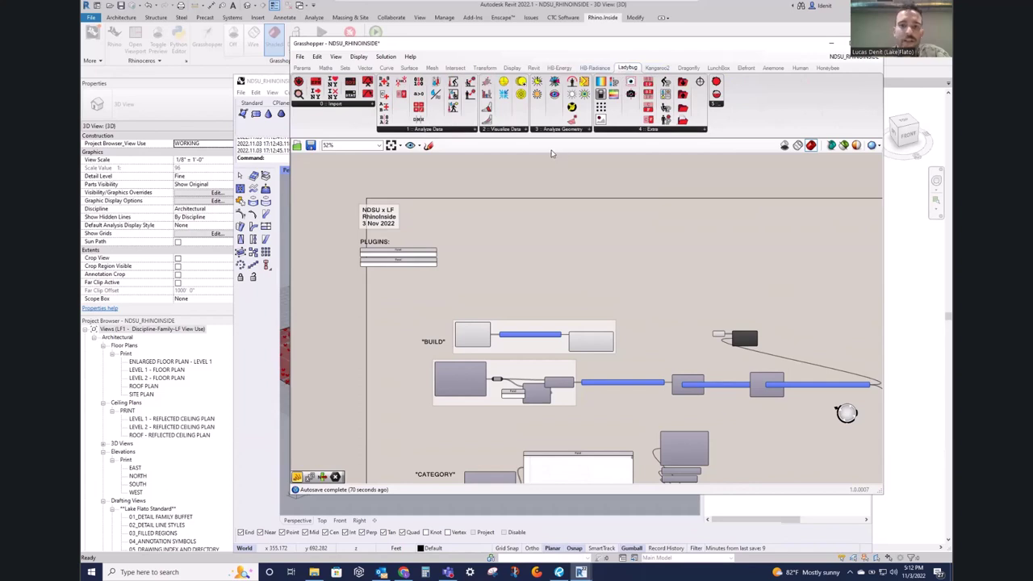
click(827, 68)
click(772, 68)
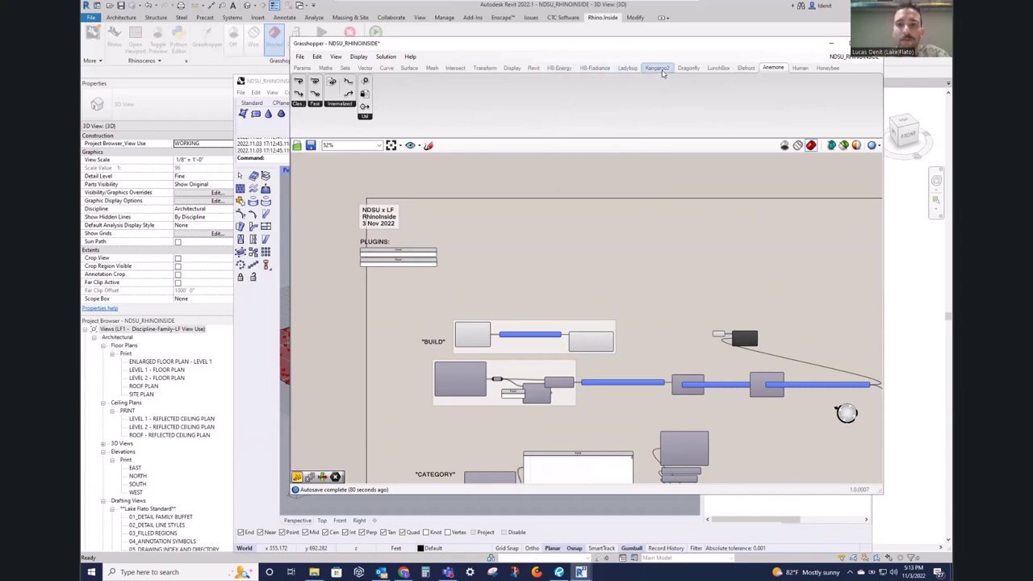
click(656, 68)
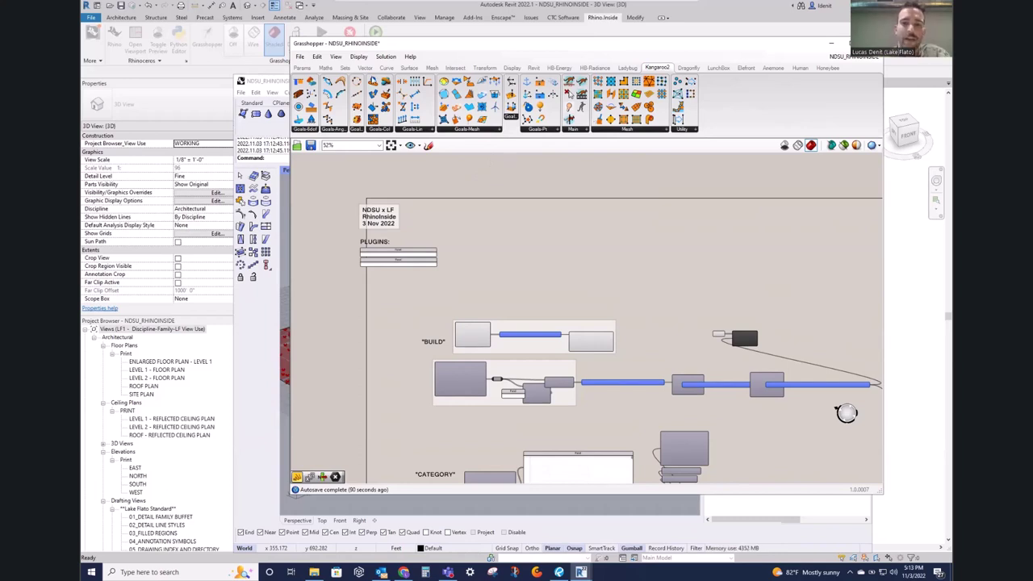
Step: Display the Revit component set and move the Grasshopper window aside to reveal the Rhino viewport
click(533, 68)
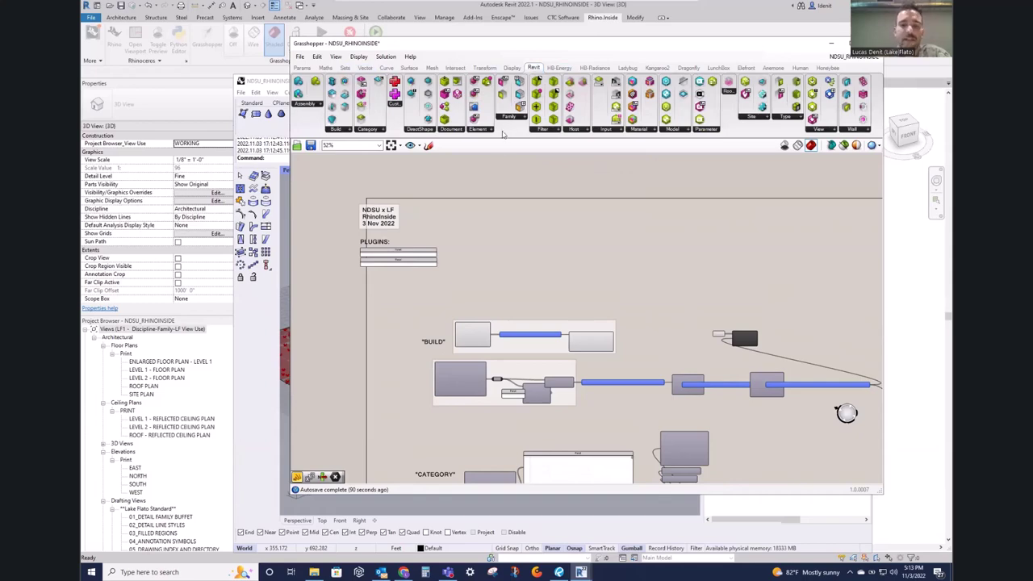
drag(487, 52, 708, 60)
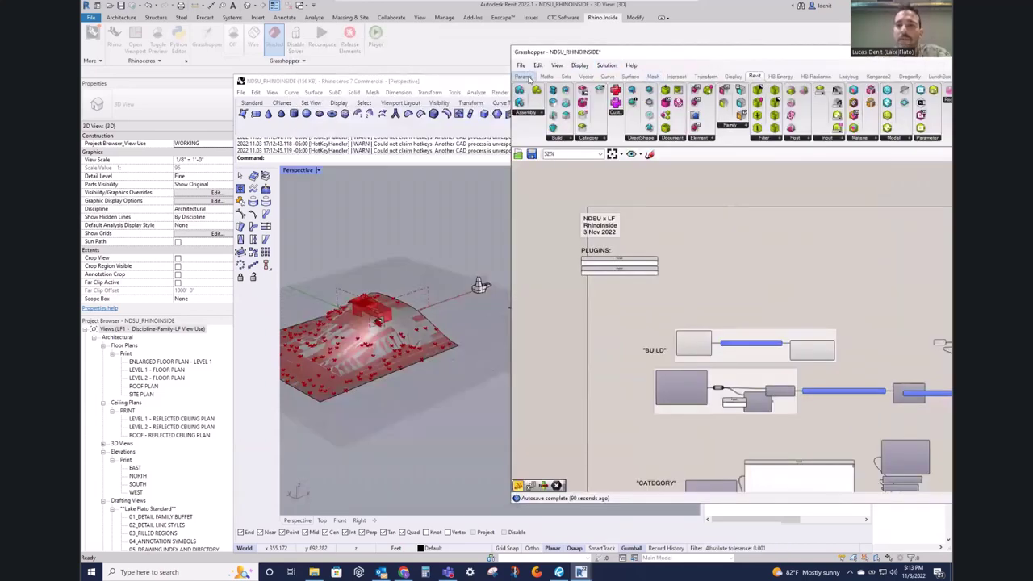
Step: Place a Type parameter from the Revit Primitives in the empty canvas area above the BUILD section
click(526, 77)
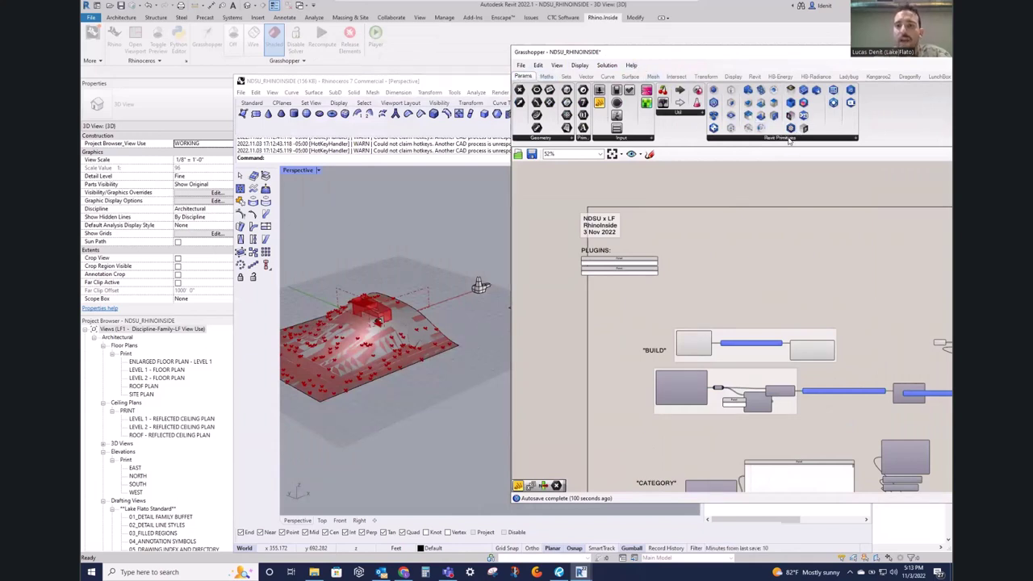
click(855, 139)
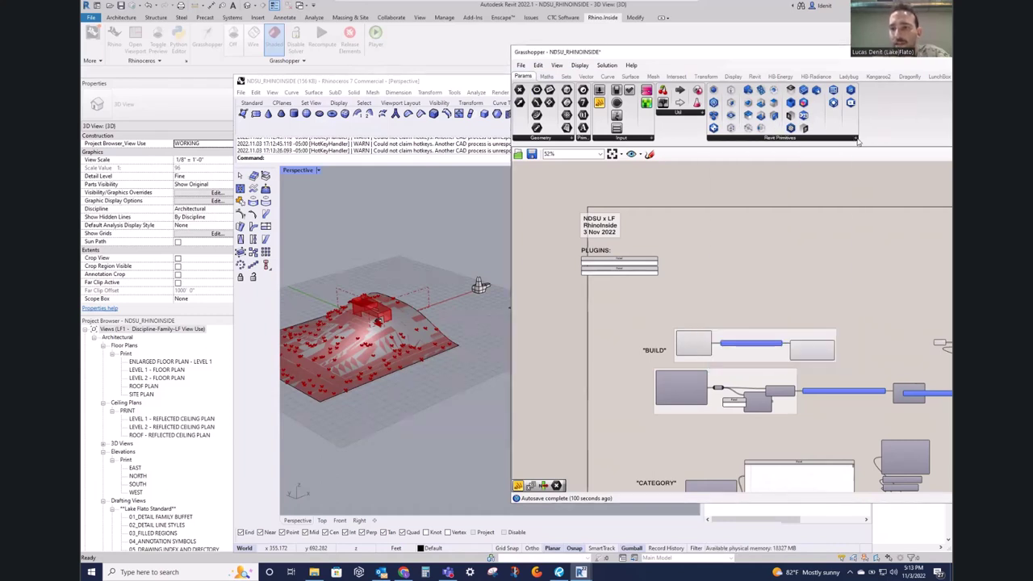
click(856, 139)
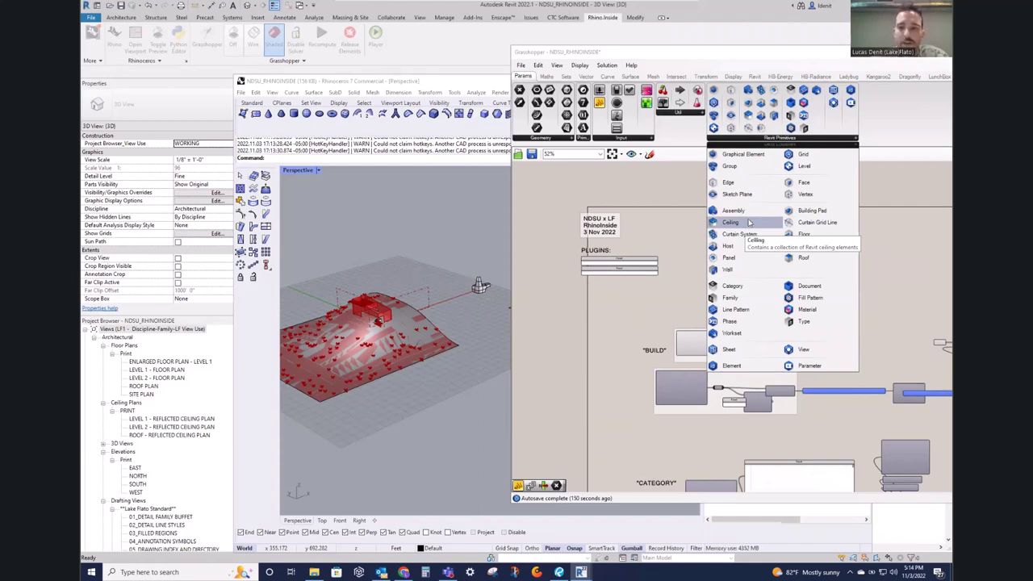
click(802, 323)
scroll(722, 285, up, 5)
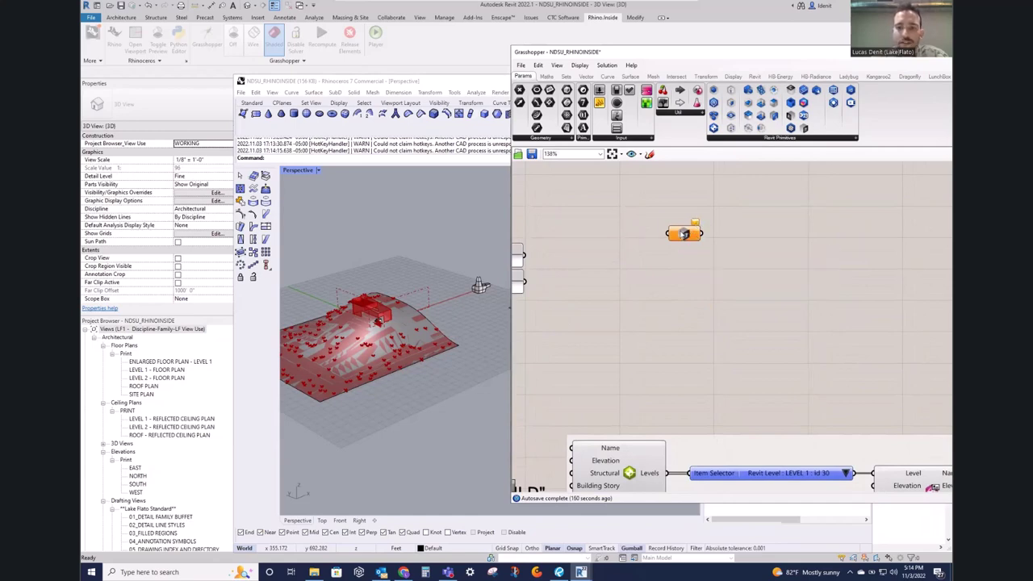
Step: Read the warning on the Type parameter and shift the parameter slightly on the canvas
mouse_move(695, 225)
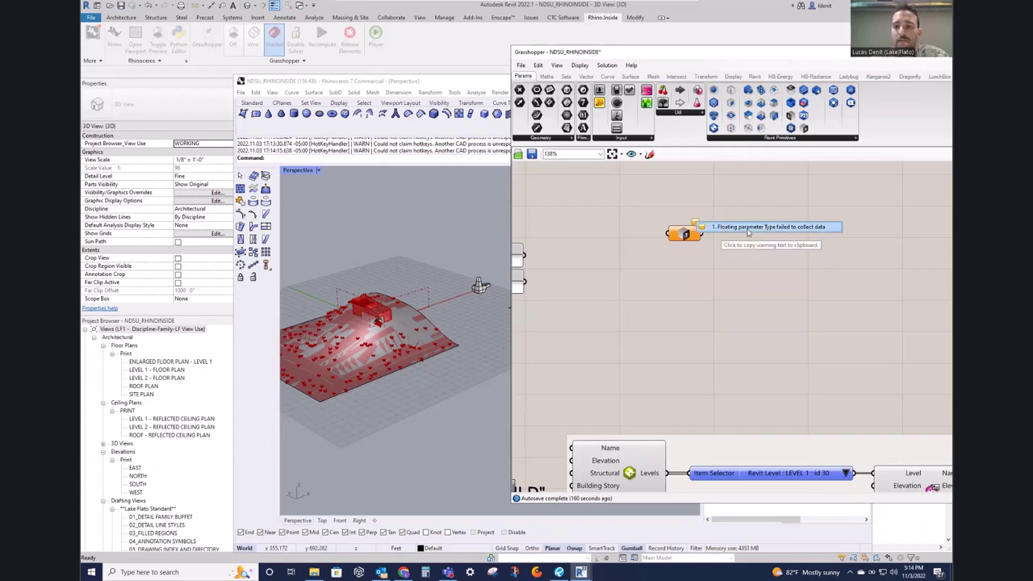
drag(683, 234, 698, 240)
click(690, 209)
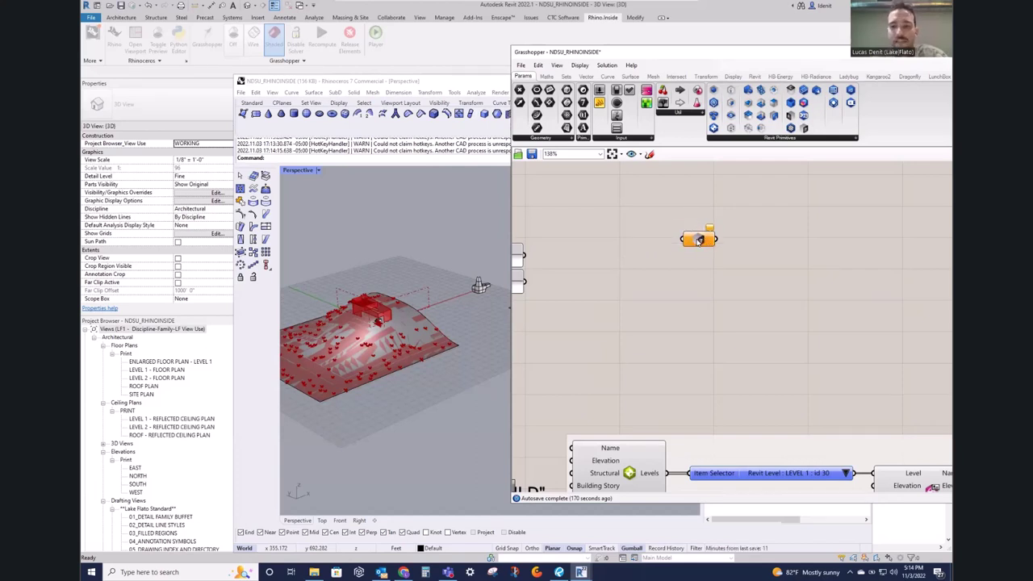
Step: Open the Type parameter's element selection options and set the category group to Model
right_drag(697, 239, 702, 257)
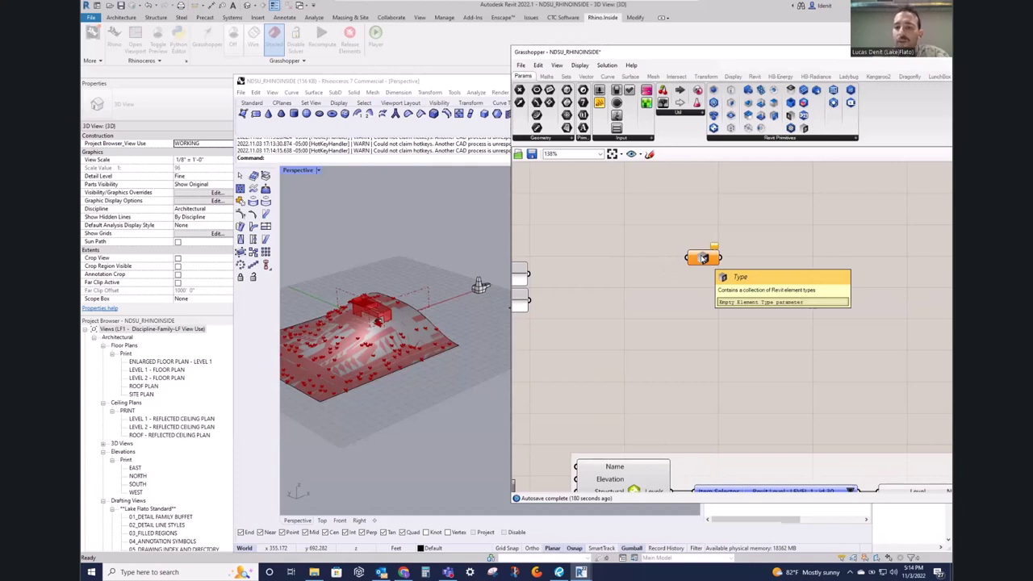
right_click(703, 258)
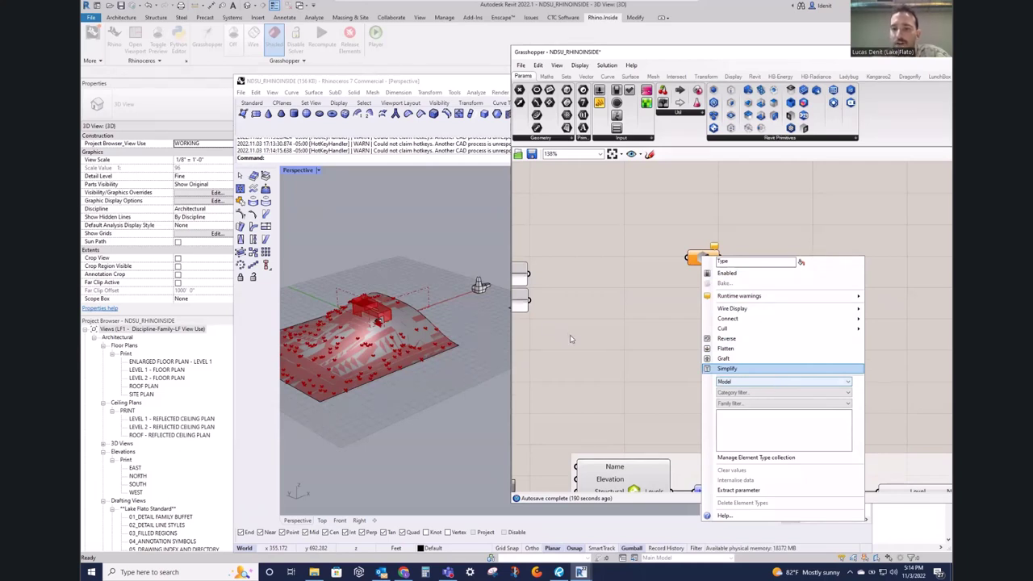
click(690, 269)
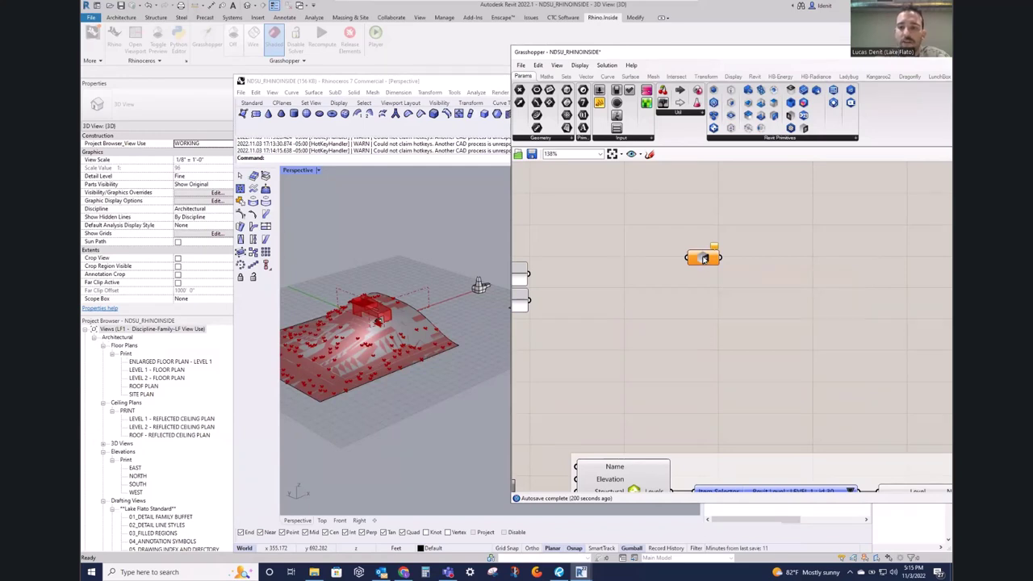
right_click(704, 258)
click(756, 384)
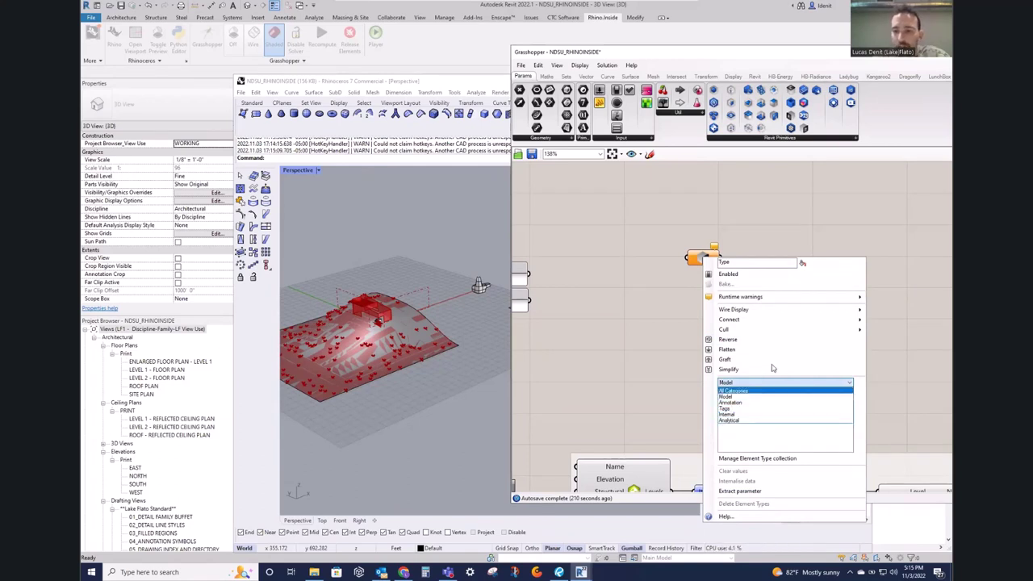
click(730, 396)
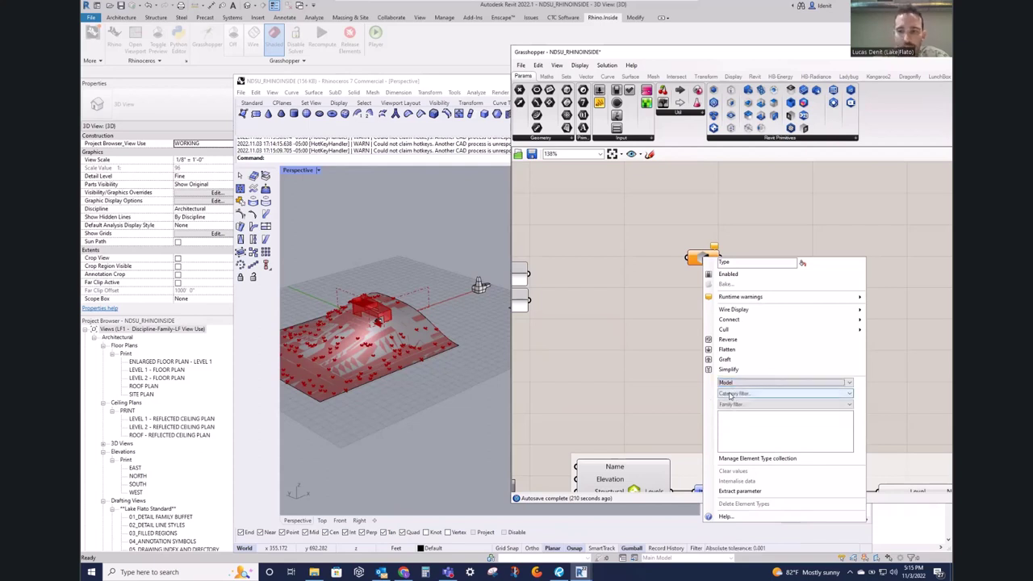
Step: Look through the model categories for the Type parameter and set the category filter to Floors
click(730, 393)
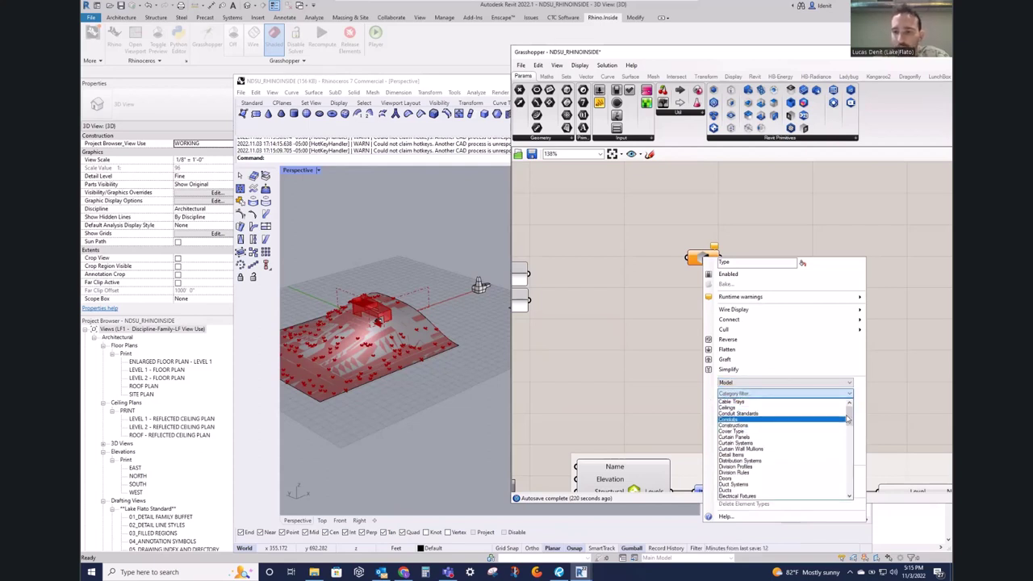
drag(850, 413, 850, 435)
drag(851, 440, 849, 469)
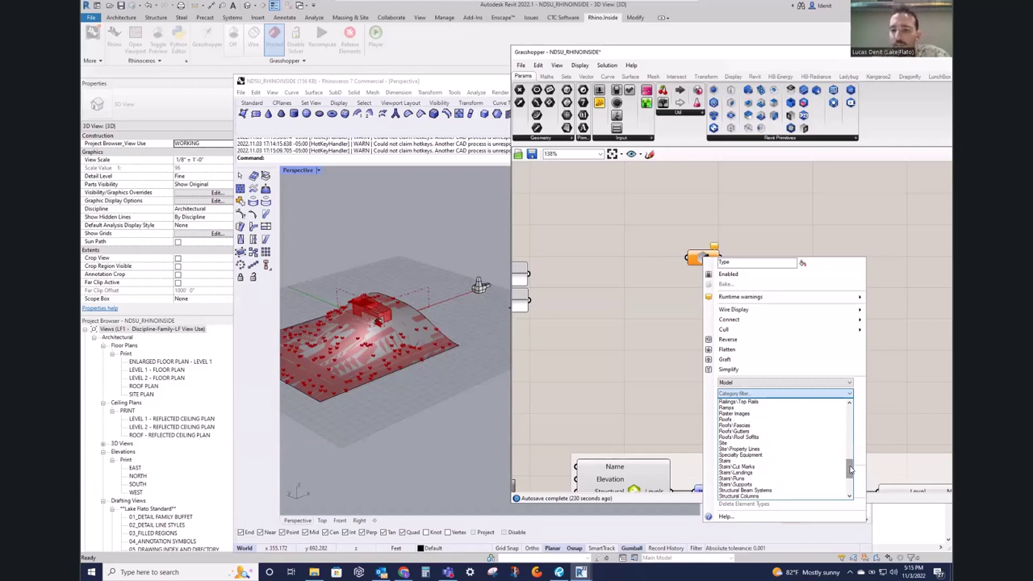
mouse_move(850, 470)
mouse_down()
mouse_move(851, 435)
mouse_move(854, 482)
mouse_up()
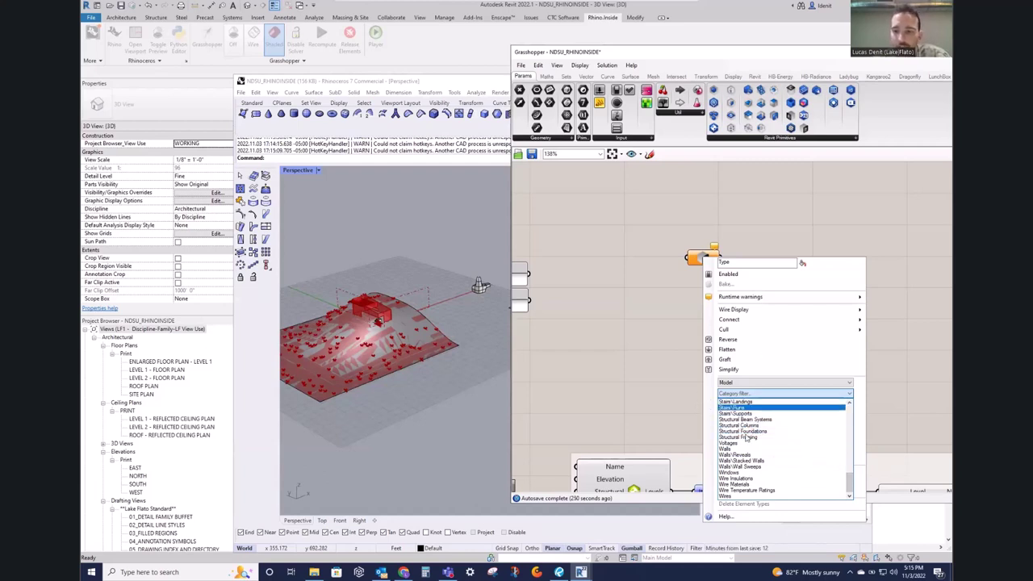
drag(849, 487, 850, 426)
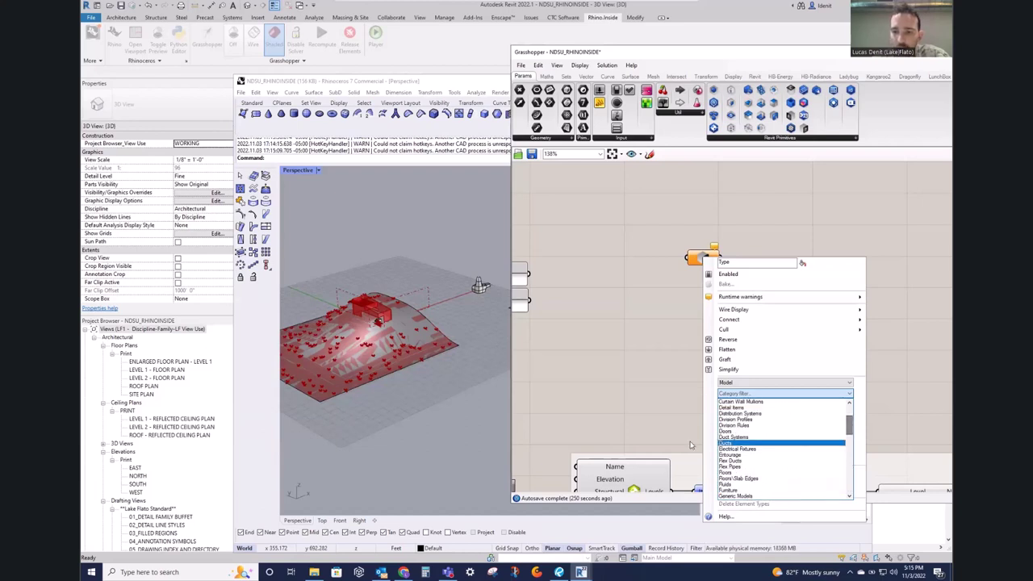
click(747, 472)
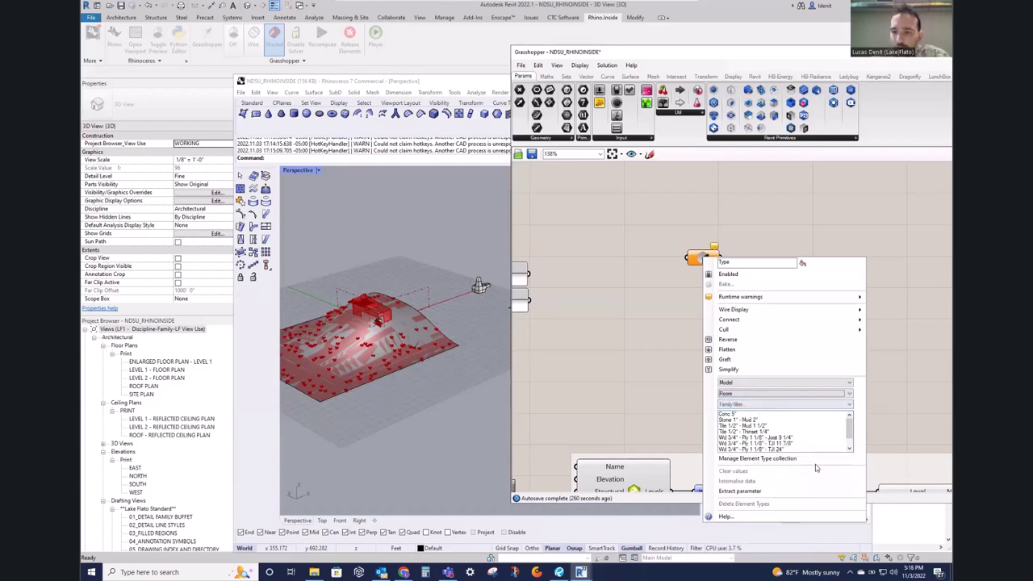
Step: Set the Type parameter's family filter to Floor and look through the listed floor types
scroll(845, 434, down, 2)
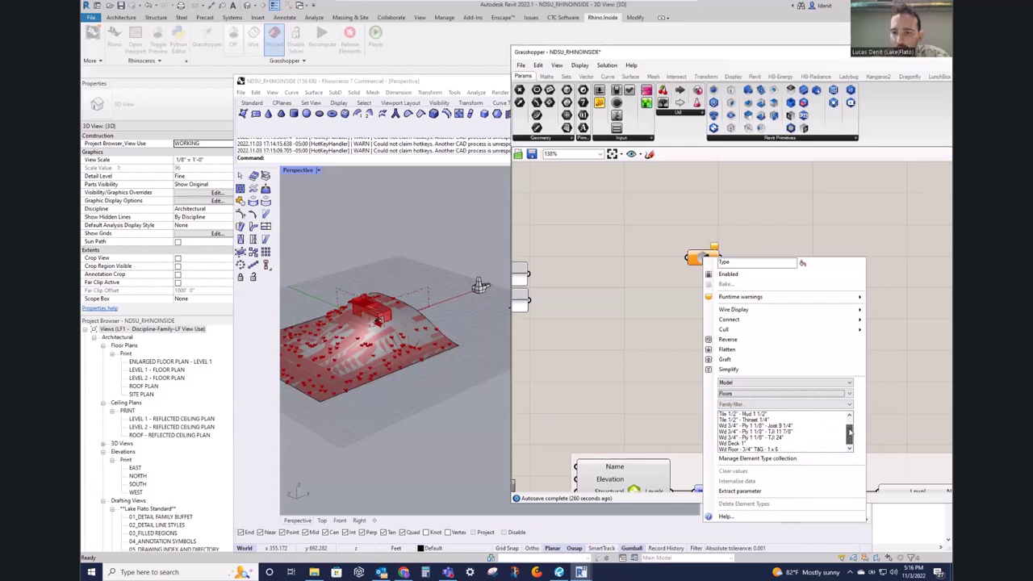
scroll(774, 432, up, 3)
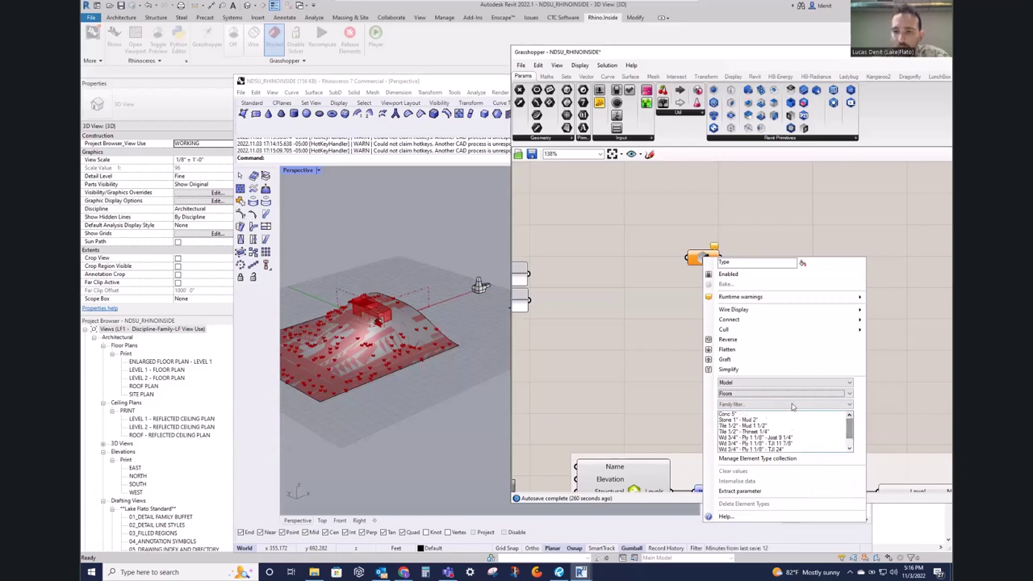
click(765, 403)
click(765, 412)
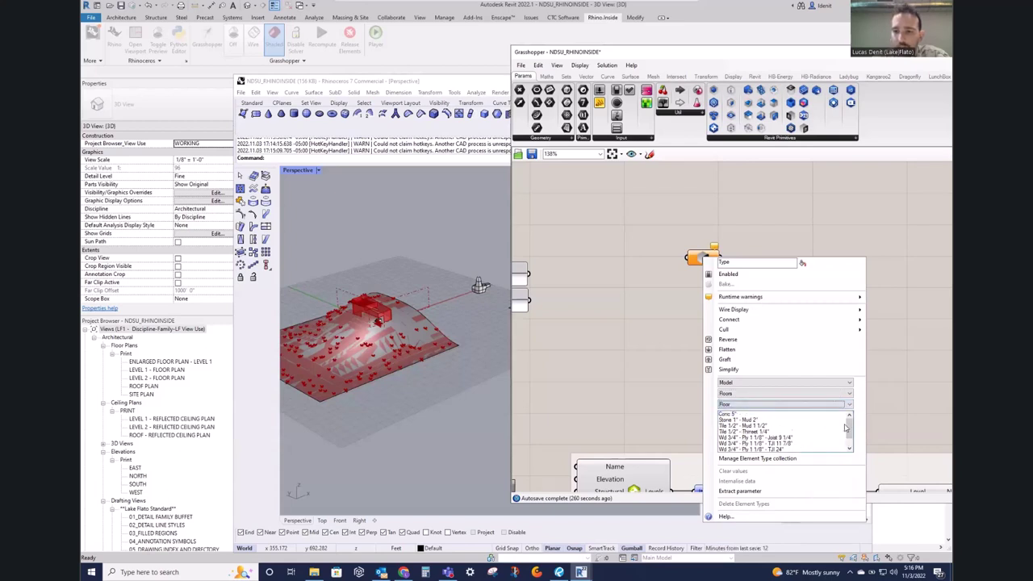
drag(850, 425, 851, 438)
scroll(848, 436, up, 3)
click(827, 405)
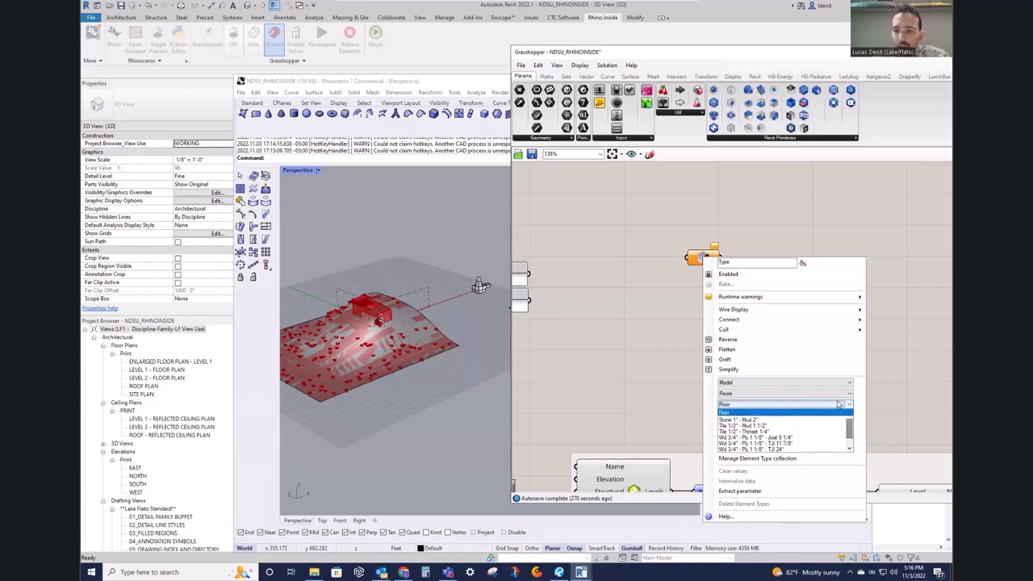
click(827, 412)
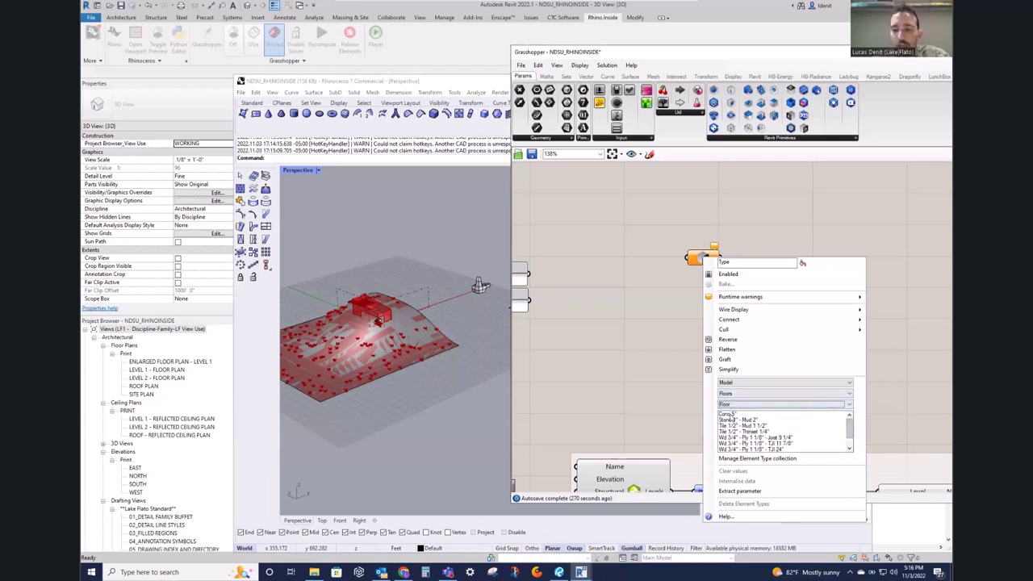
scroll(733, 428, down, 1)
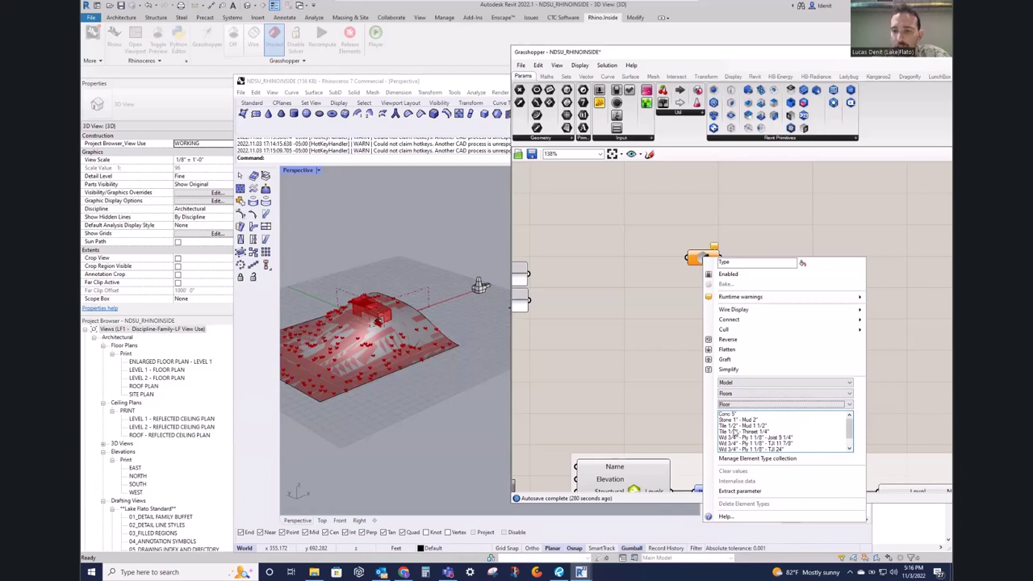
Step: Move the Rhino window aside, start a floor in Revit and review the floor types available there
click(424, 232)
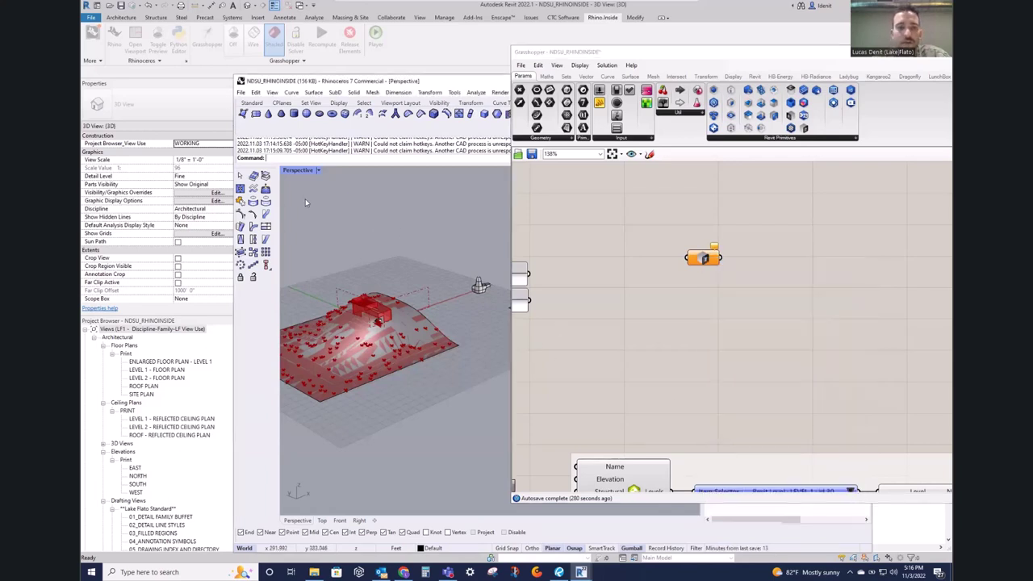
drag(281, 86, 589, 239)
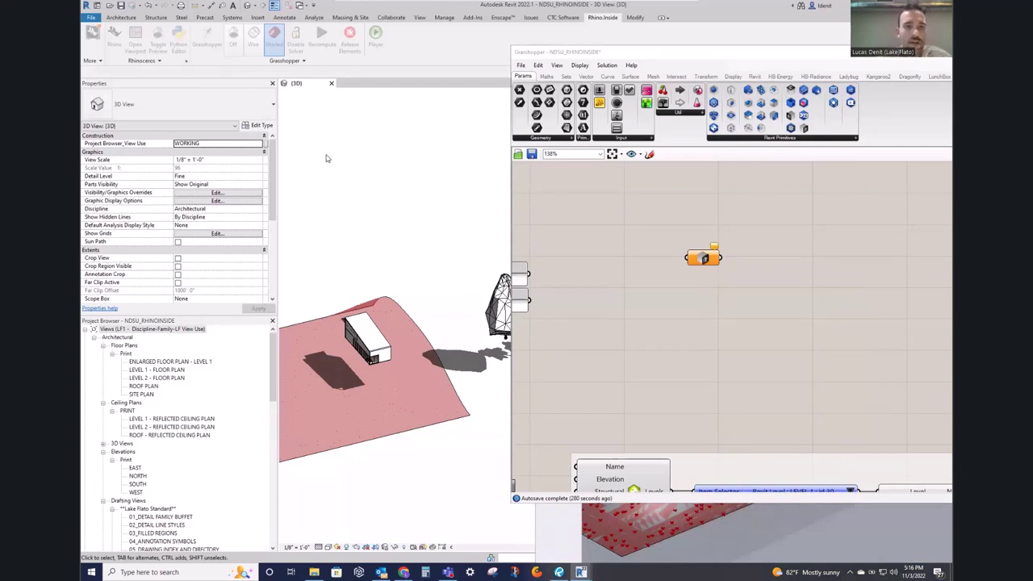
click(121, 16)
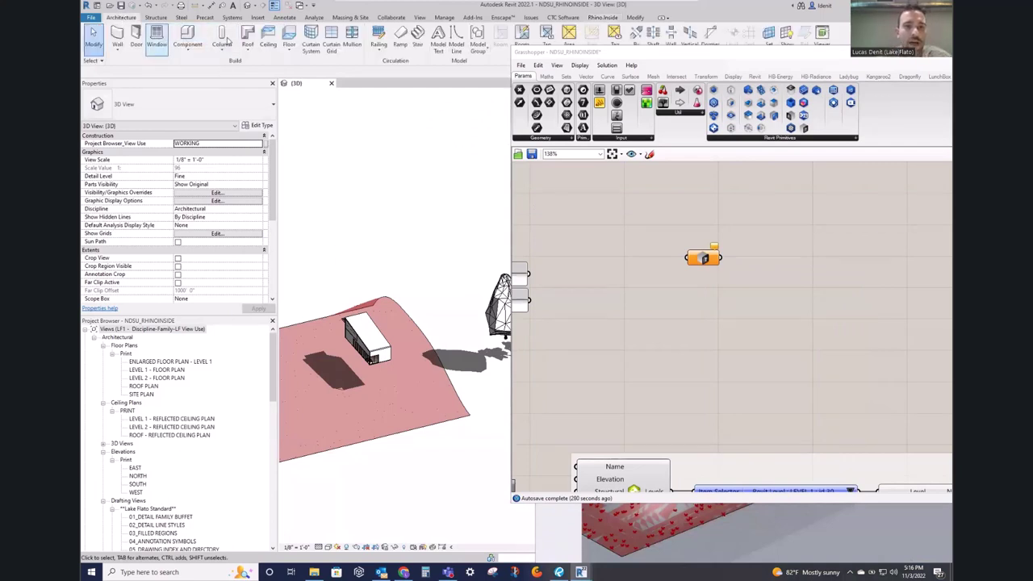
click(289, 37)
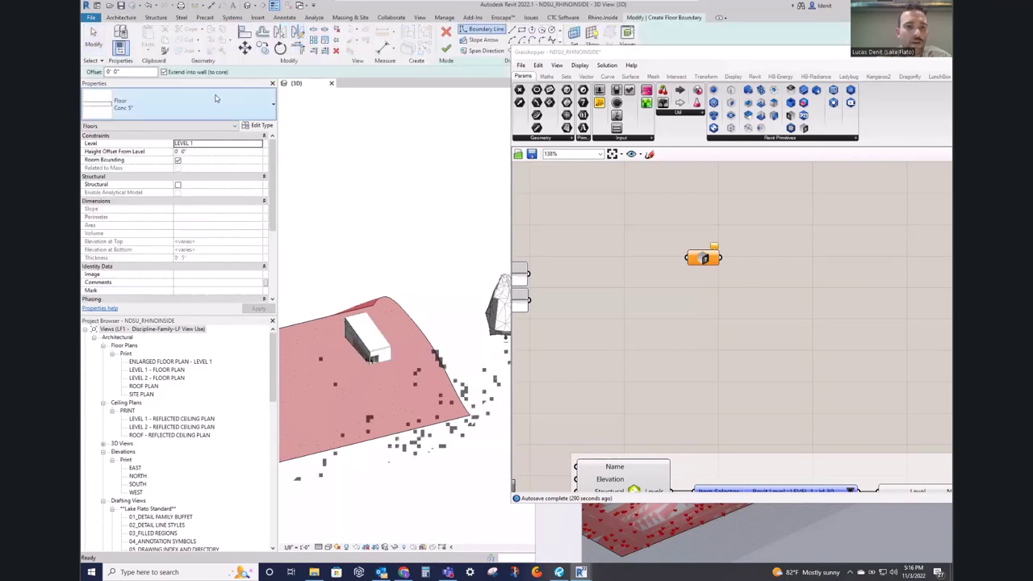
click(185, 105)
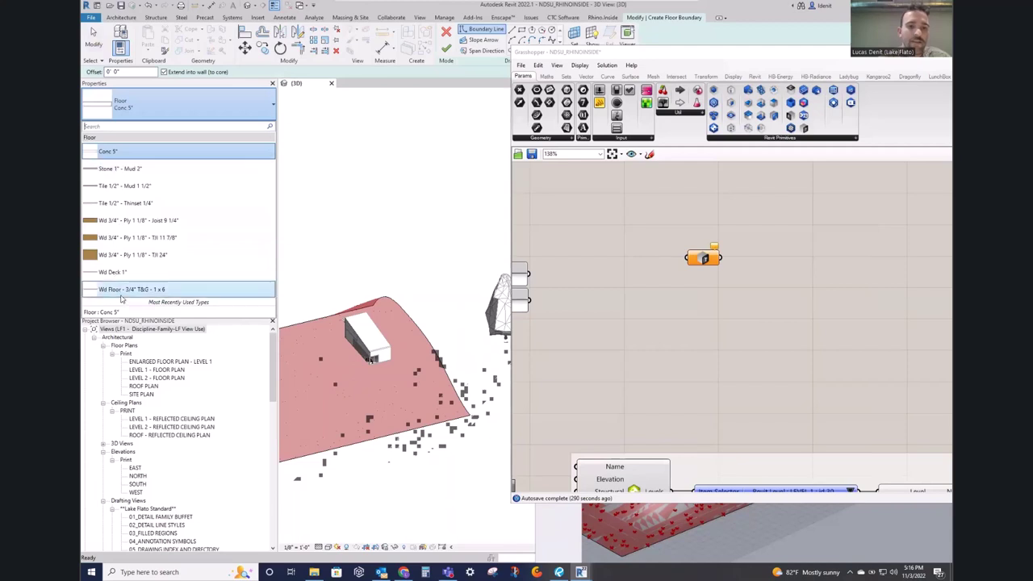
click(341, 294)
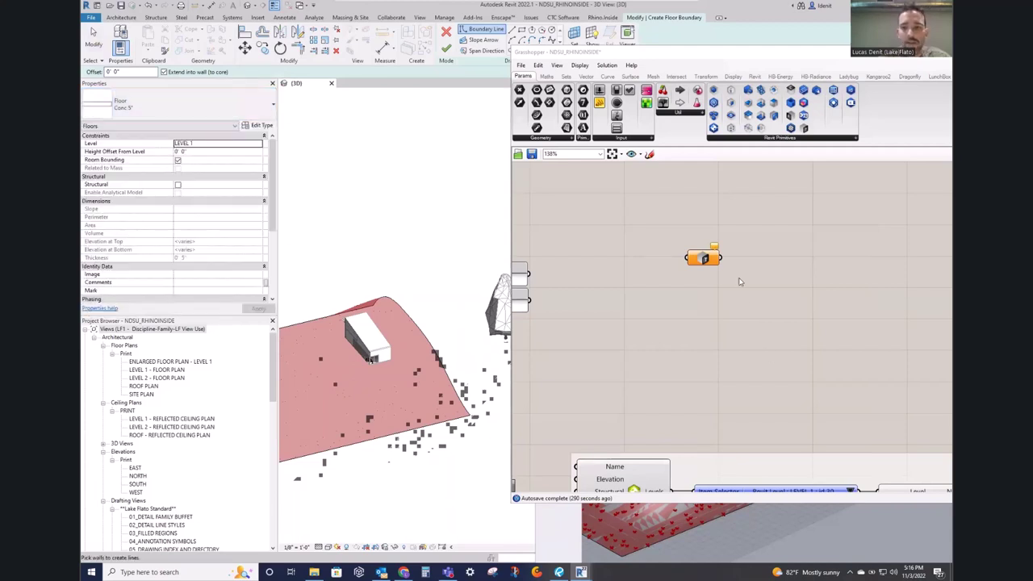
Step: Compare the floor types offered by the Grasshopper Type parameter with those in the Revit project
right_click(703, 258)
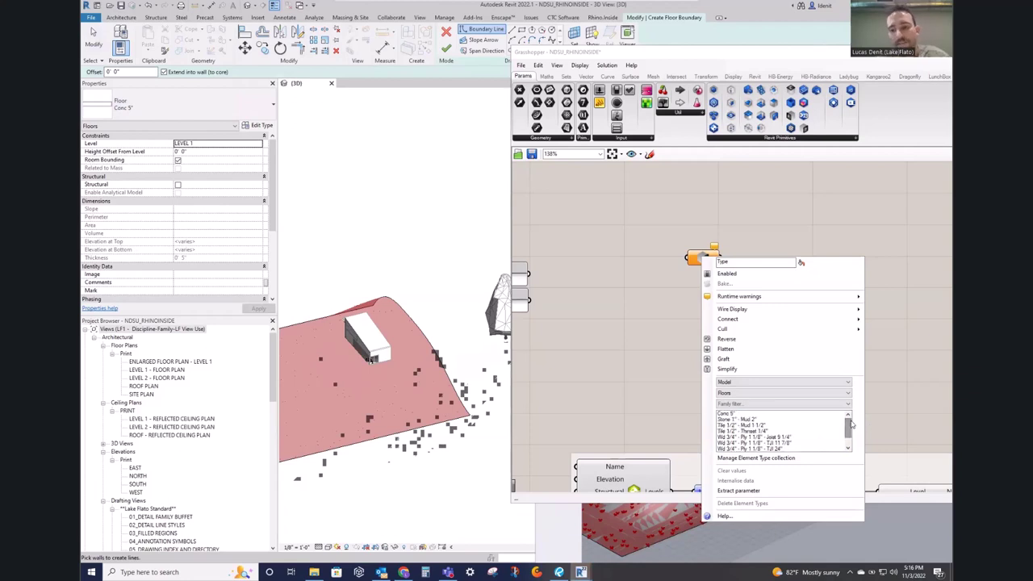
mouse_move(851, 425)
mouse_down()
mouse_move(851, 438)
mouse_move(854, 423)
mouse_up()
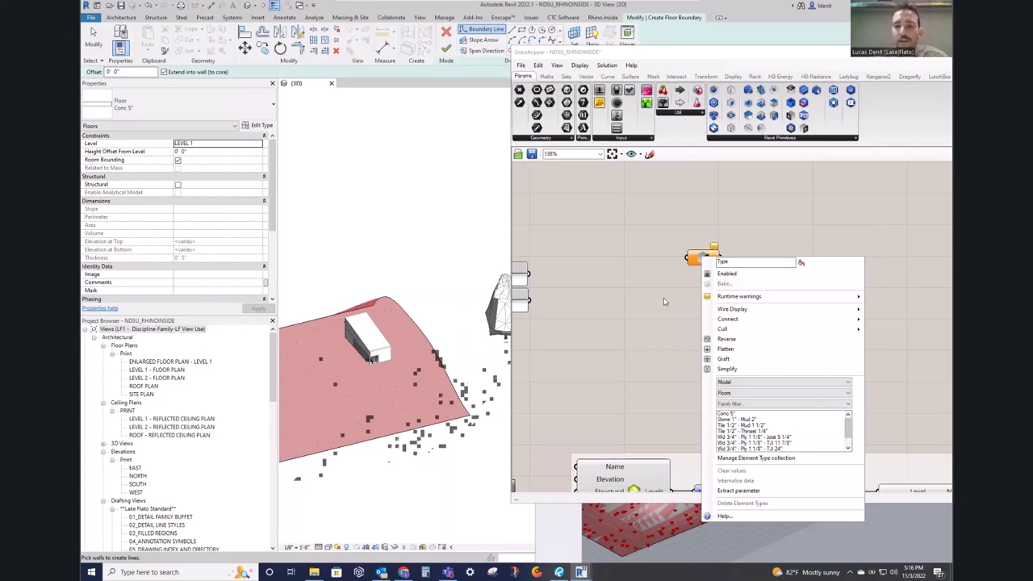
click(785, 249)
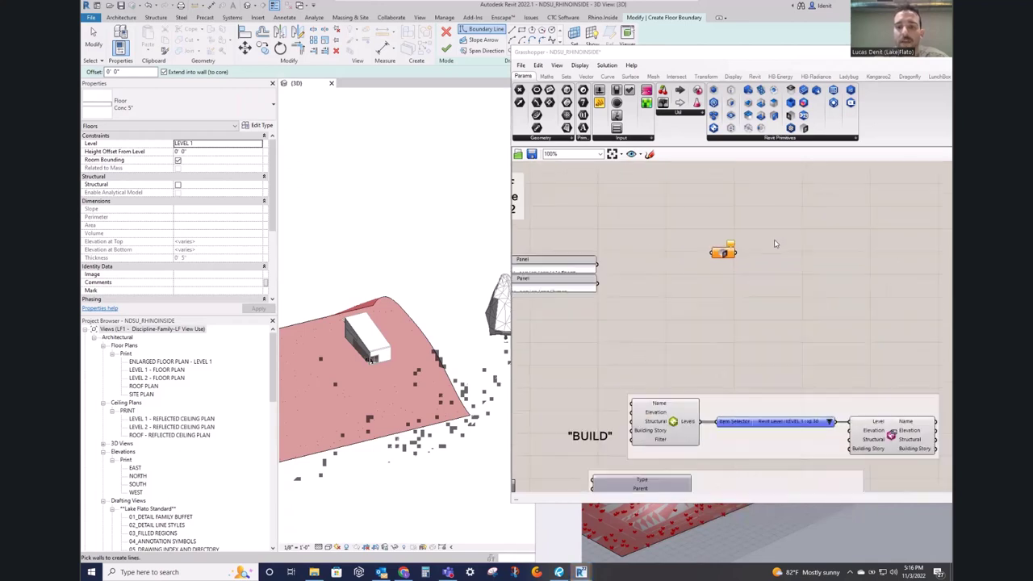
right_click(751, 251)
right_click(703, 249)
key(Escape)
right_click(756, 242)
scroll(782, 226, down, 2)
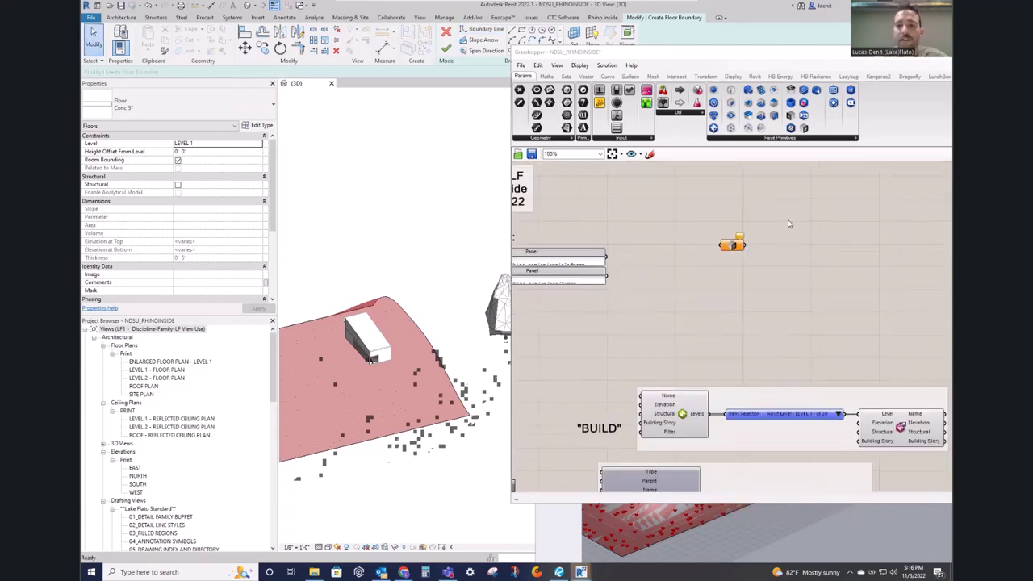
scroll(792, 222, down, 3)
right_click(711, 235)
click(882, 251)
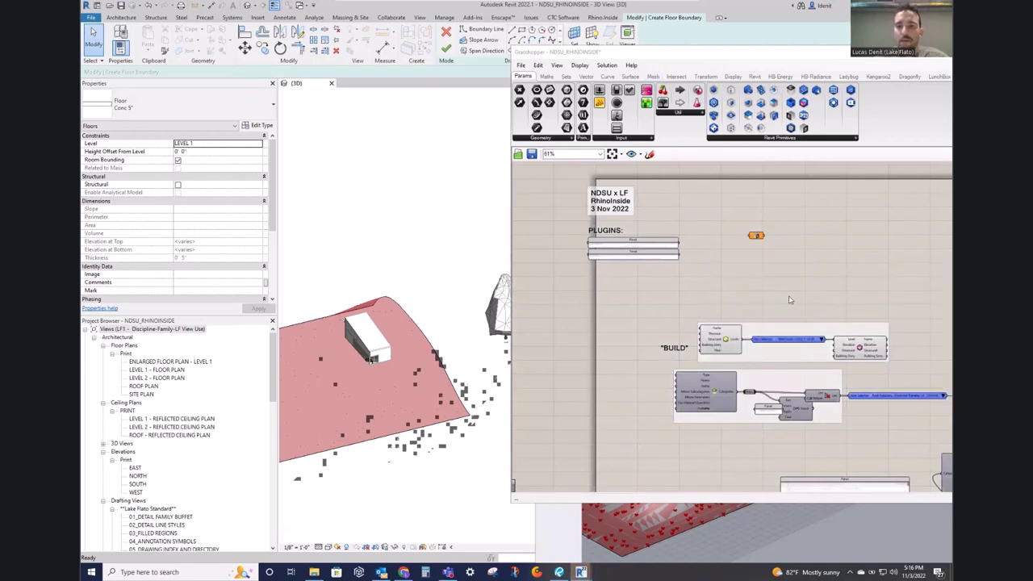
Step: Move the Grasshopper window clear of Revit's editing tools and cancel the floor boundary sketch
drag(700, 56, 572, 57)
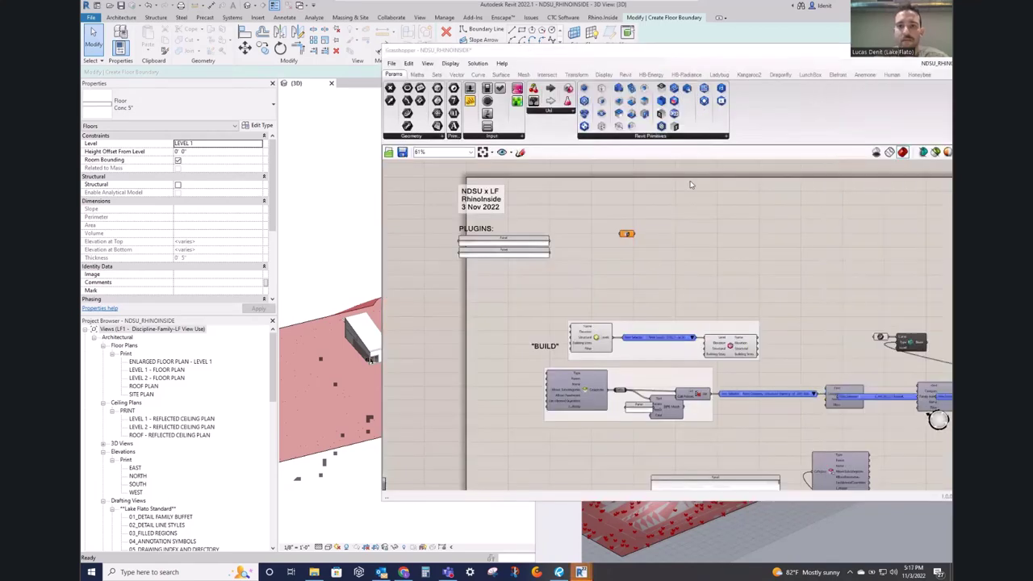
right_click(592, 280)
right_click(564, 262)
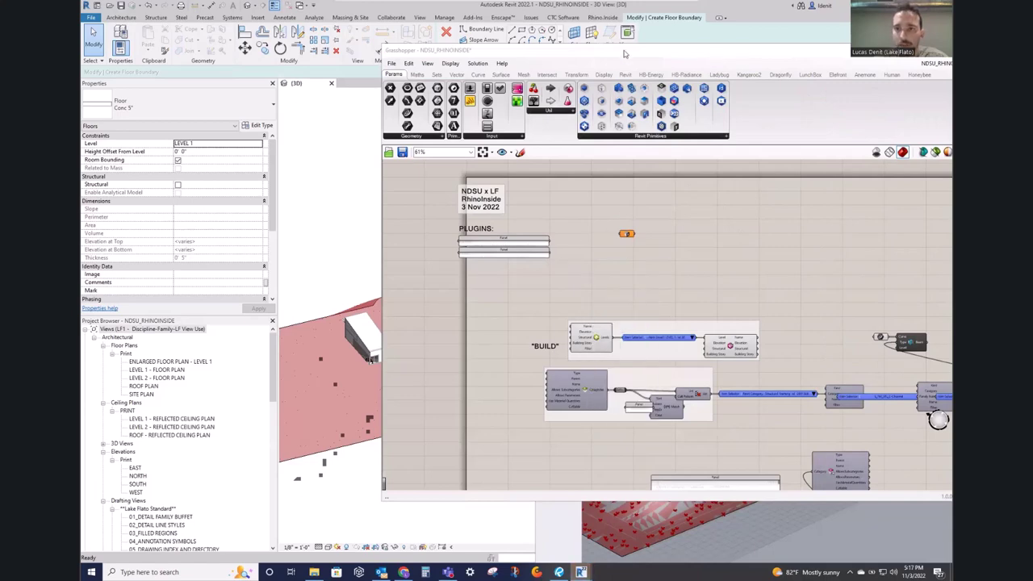
drag(700, 54, 549, 56)
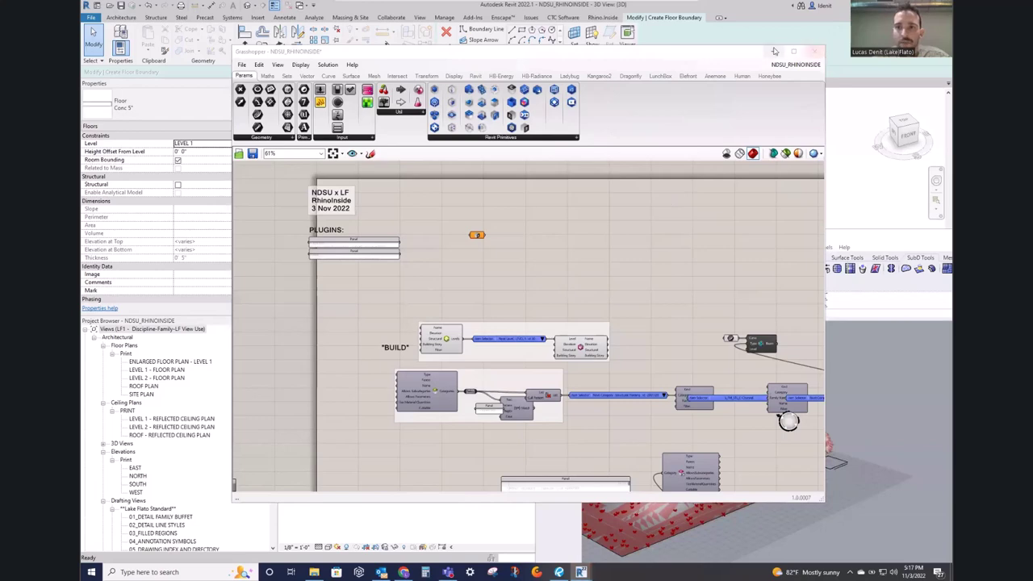
drag(466, 56, 755, 143)
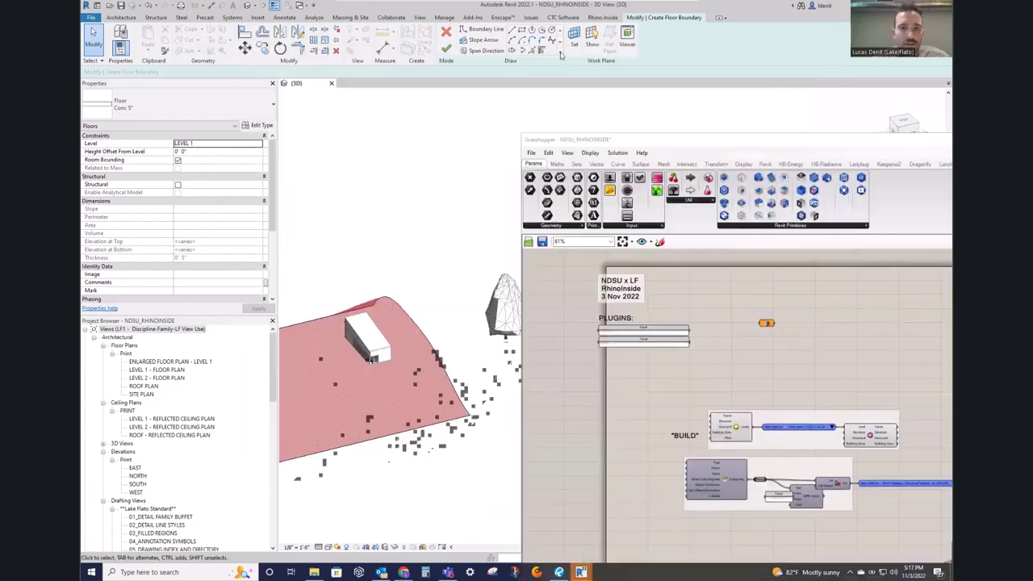
click(446, 33)
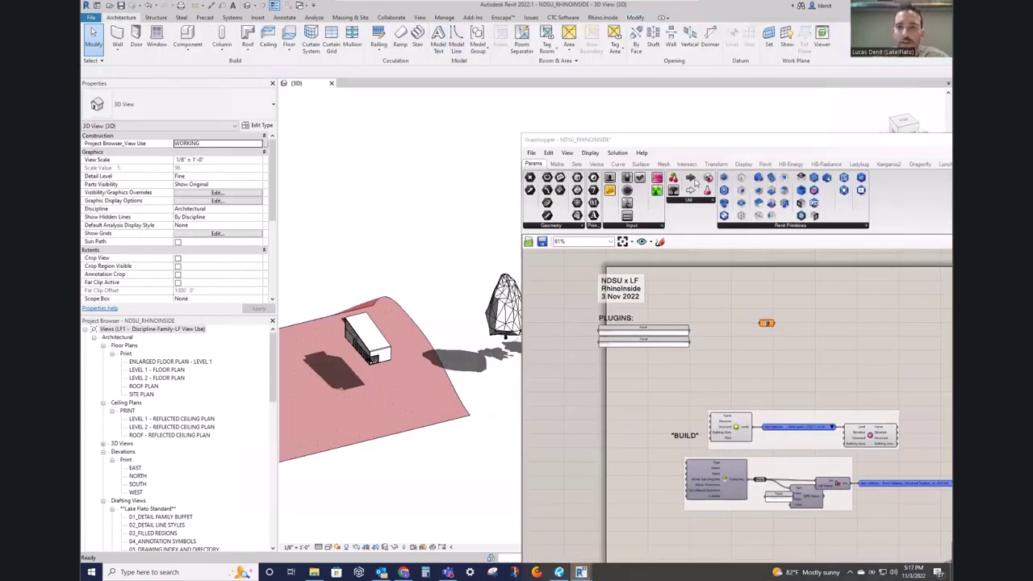
Step: Bring the Grasshopper window back over the Revit view and shift the Type parameter slightly lower on the canvas
drag(686, 140, 504, 82)
right_drag(632, 278, 612, 247)
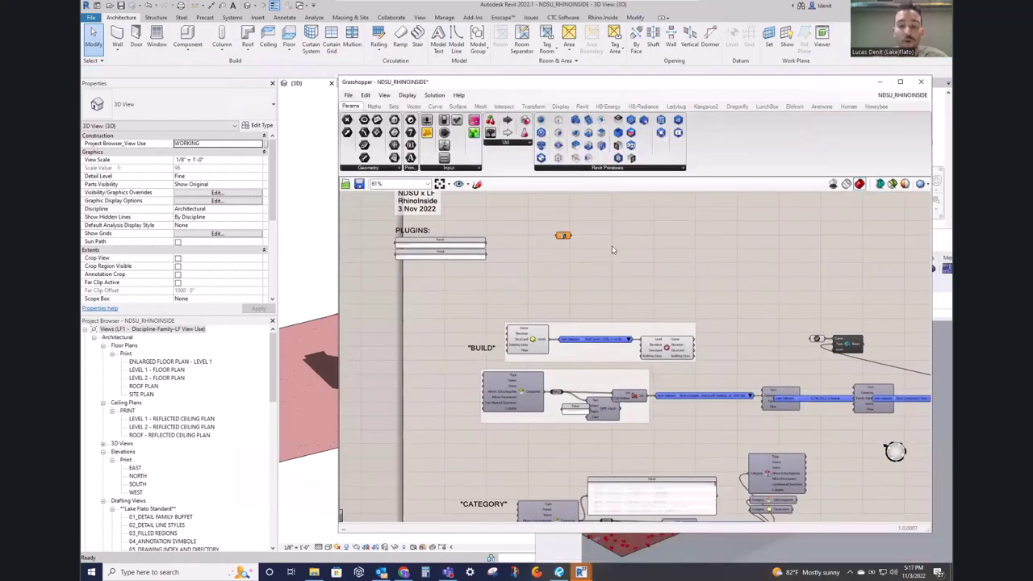
scroll(563, 239, up, 5)
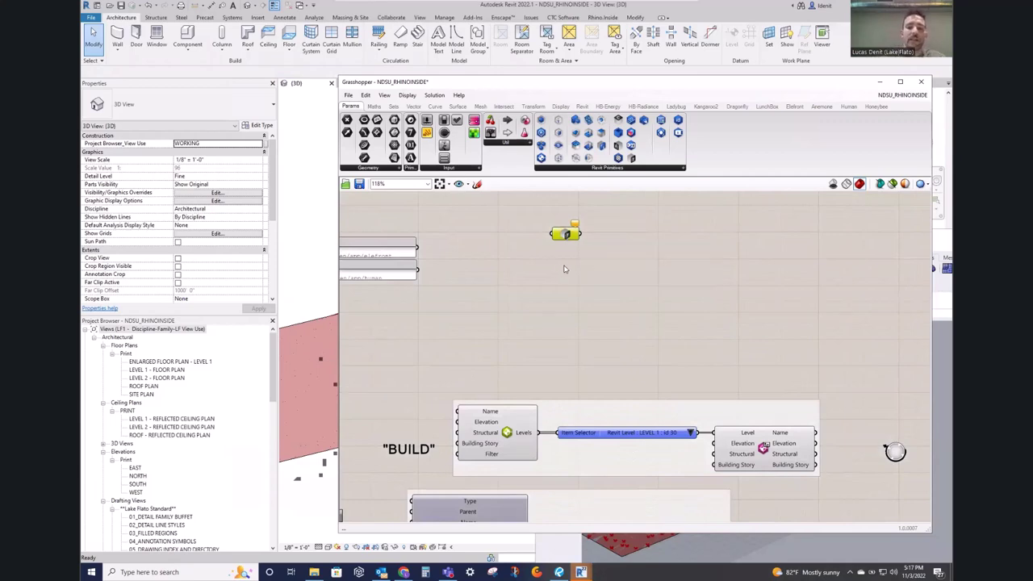
drag(565, 235, 577, 260)
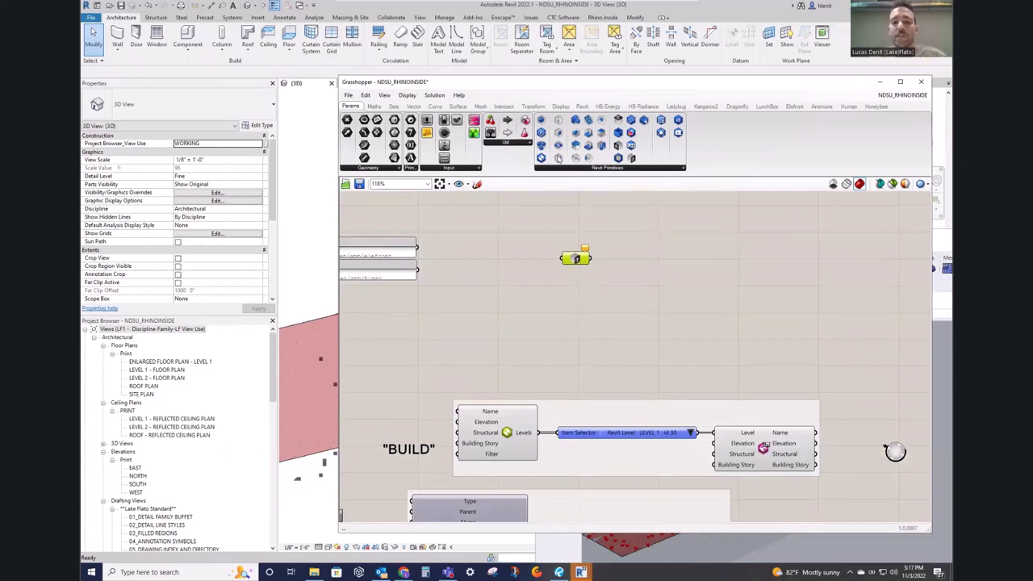
click(592, 167)
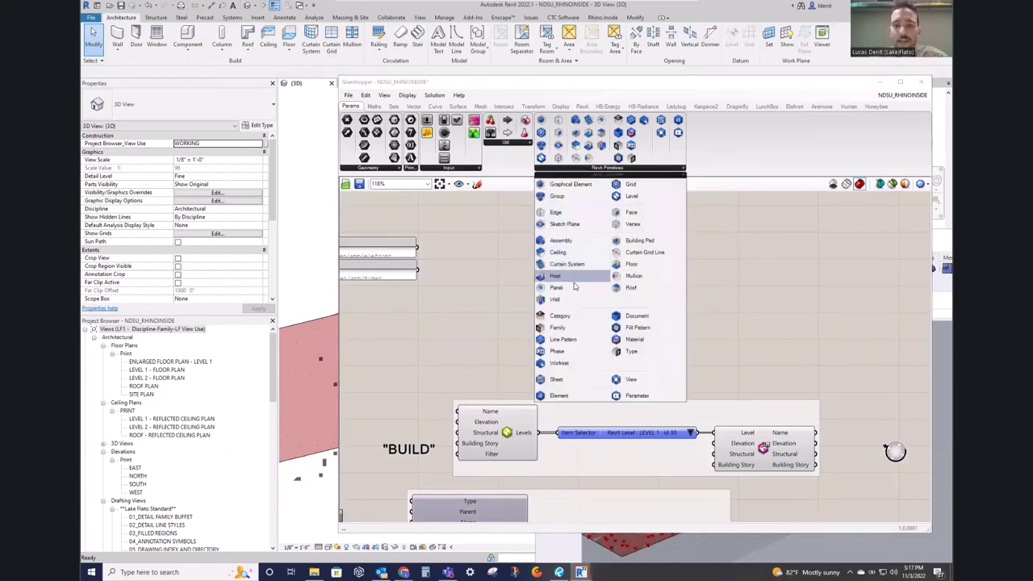
drag(573, 300, 632, 273)
right_click(632, 273)
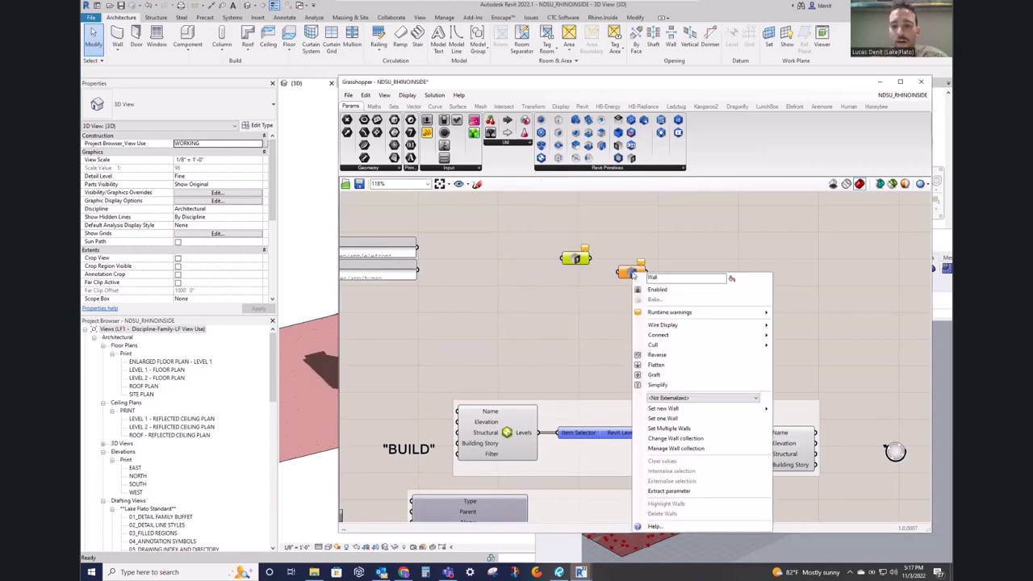
click(646, 366)
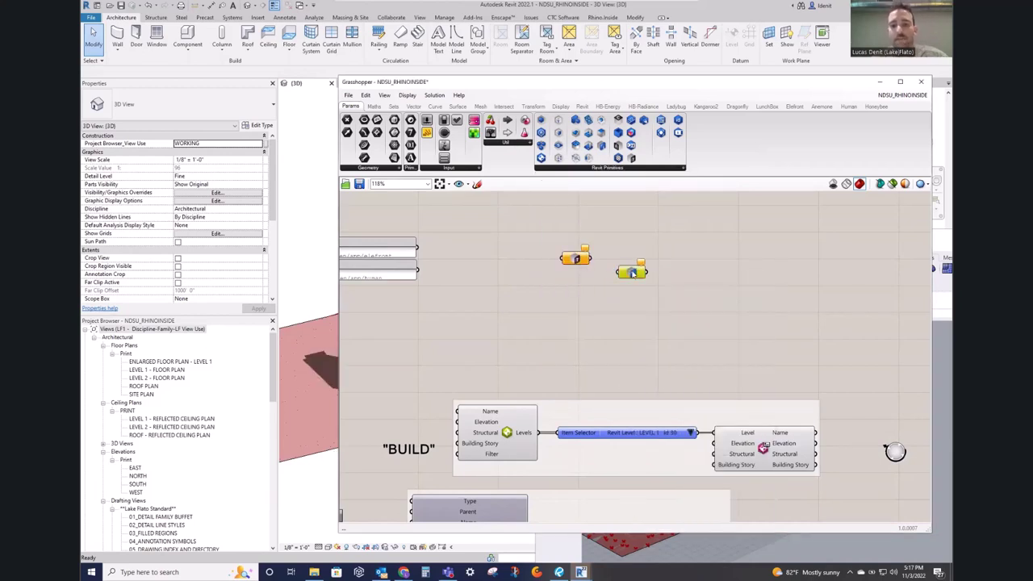
key(Delete)
Step: Place a Material parameter on the canvas and browse the Revit project materials it offers
click(630, 170)
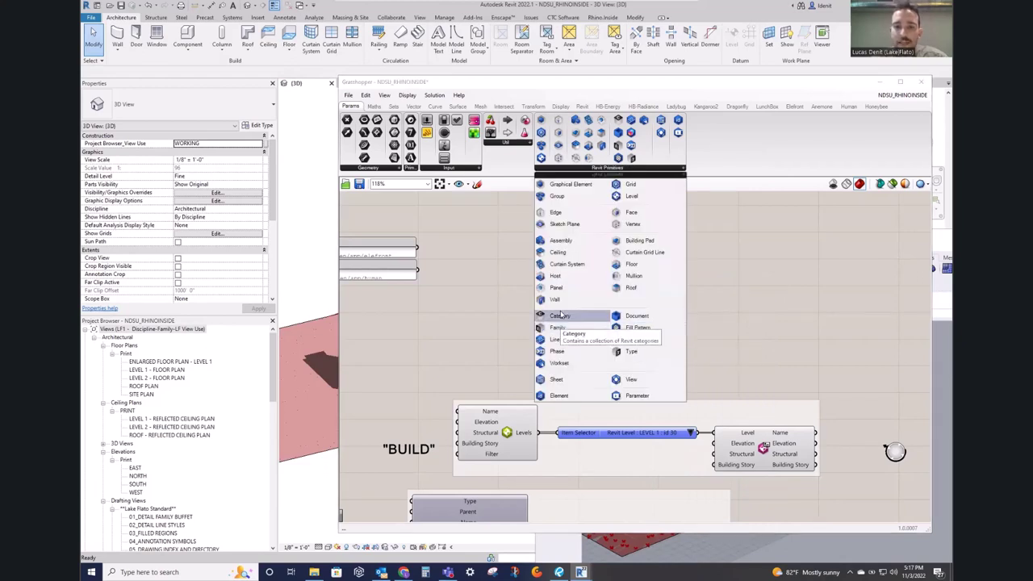
drag(646, 339, 668, 314)
right_click(668, 315)
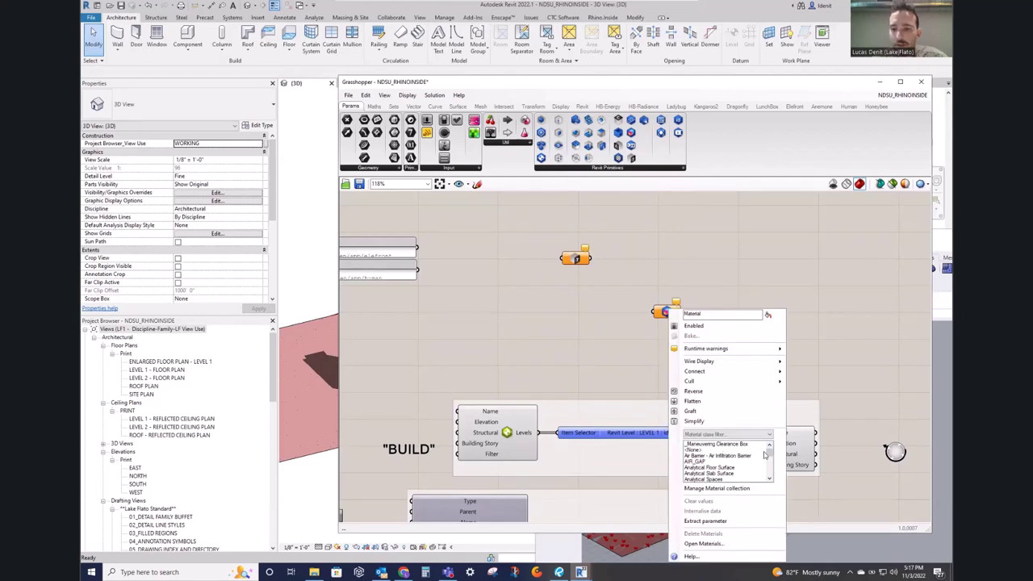
mouse_move(769, 455)
mouse_down()
mouse_move(769, 469)
mouse_move(769, 456)
mouse_up()
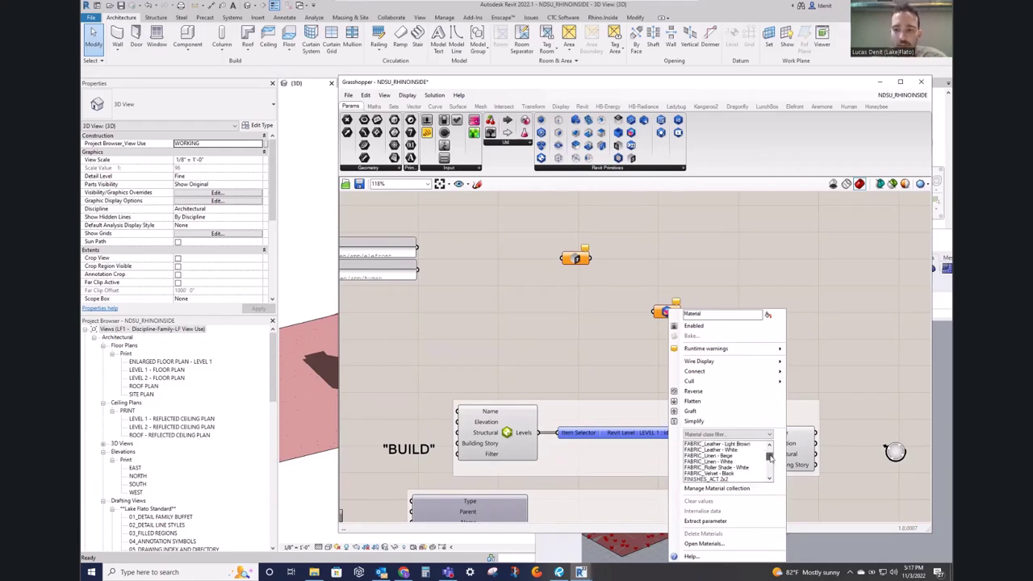
Step: Add a Level parameter, check its level choices, and stack the Level and Material parameters beneath the Type parameter
click(611, 169)
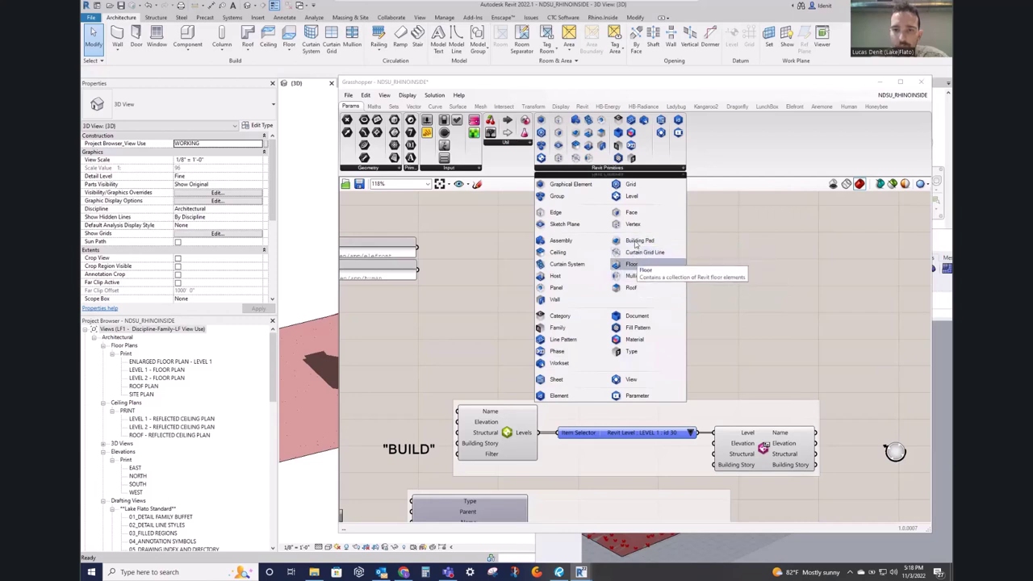
click(631, 196)
click(655, 218)
right_click(656, 219)
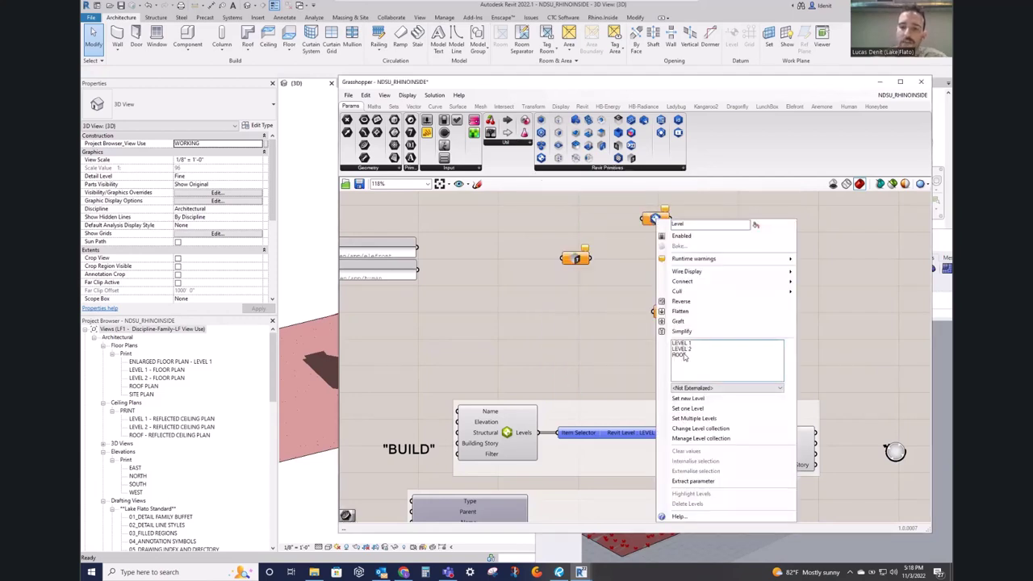
click(624, 317)
drag(656, 227, 576, 289)
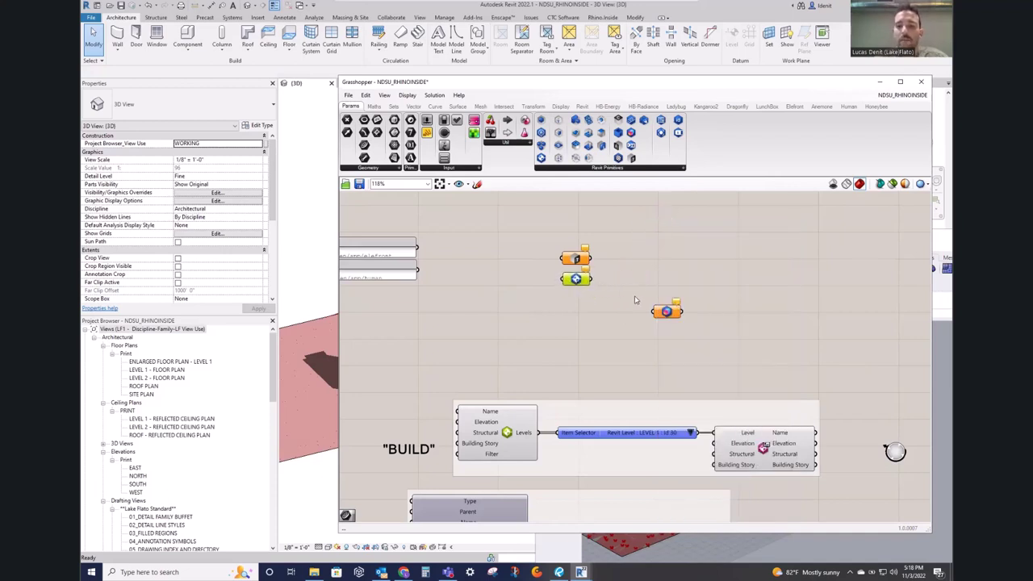
drag(661, 316, 577, 305)
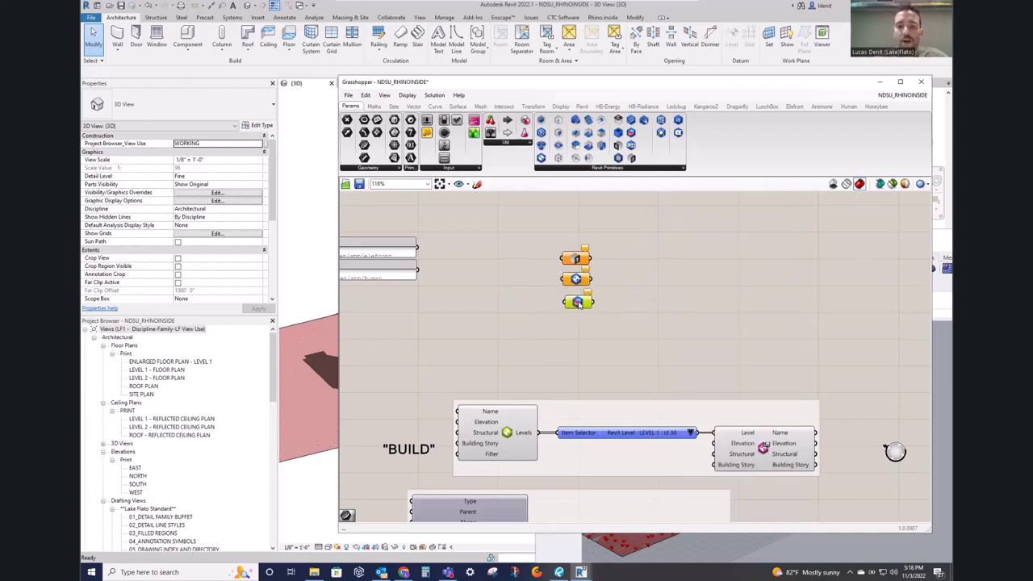
Step: Place a Wall parameter on the canvas and review its options for setting a new wall
click(632, 168)
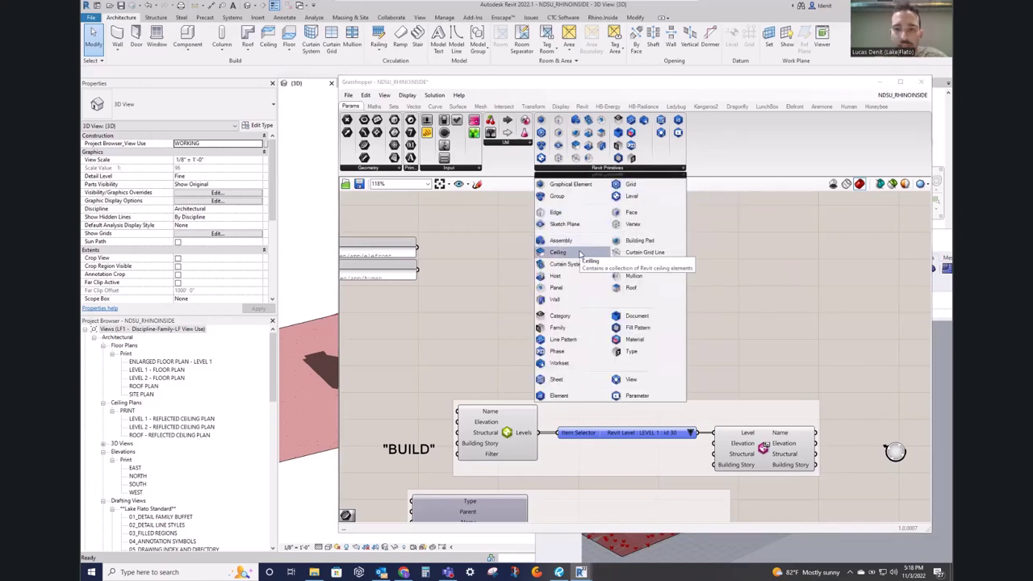
click(578, 299)
click(725, 290)
right_click(727, 291)
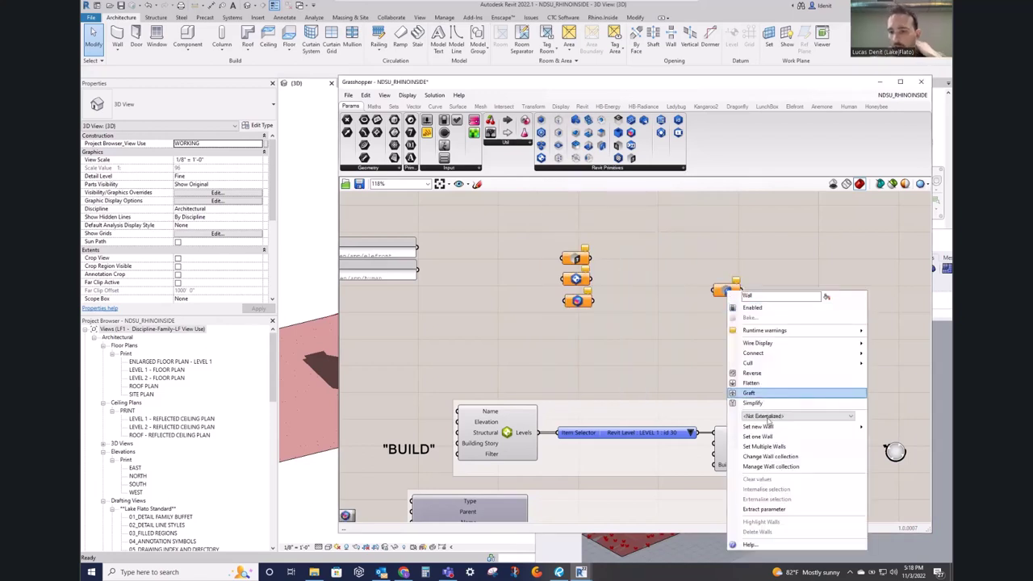
mouse_move(776, 428)
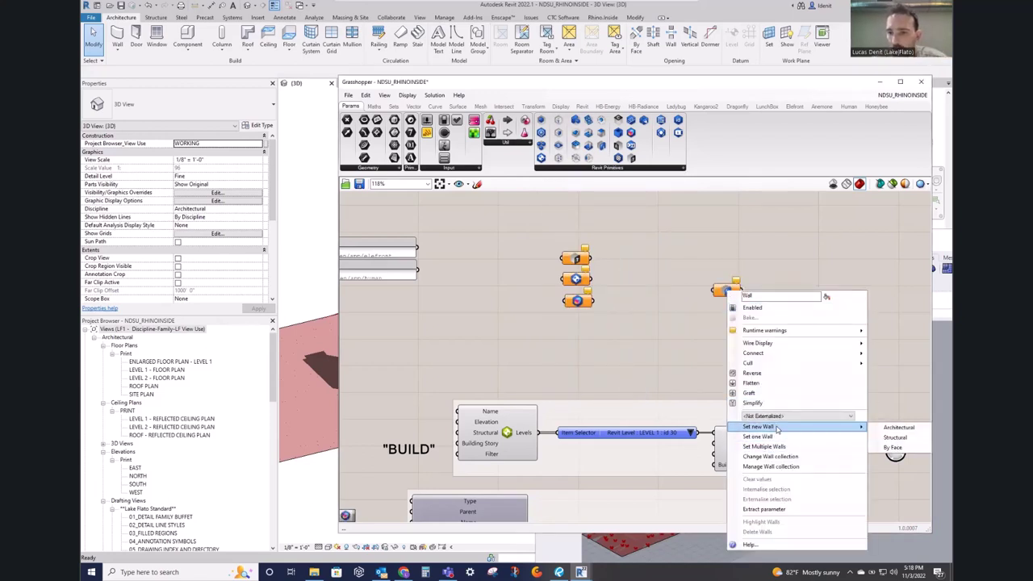
key(Escape)
key(Escape)
Step: Set one wall in the Wall parameter by picking the building's grey sloped-top side wall in the Revit 3D view
right_click(725, 292)
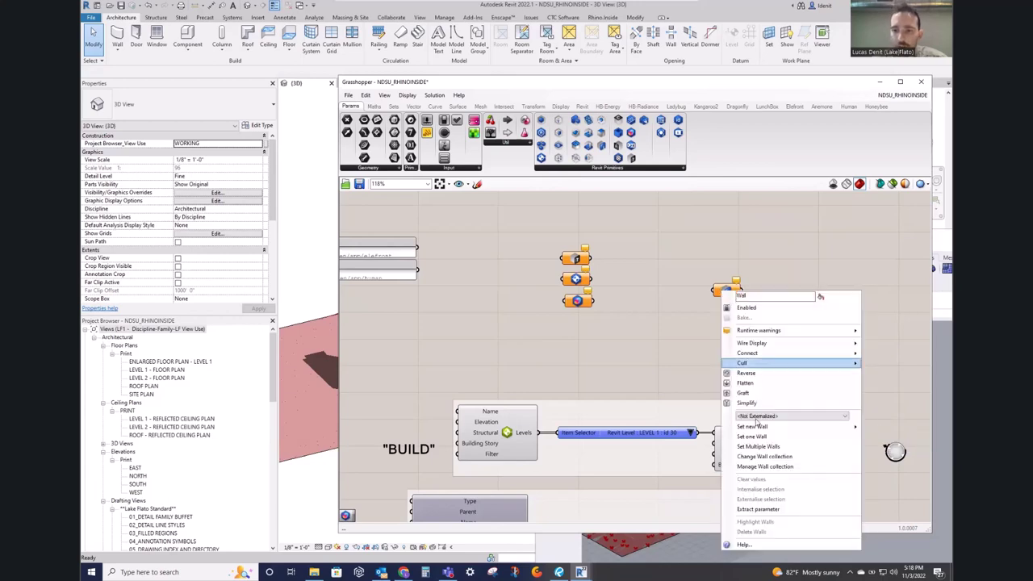
click(754, 436)
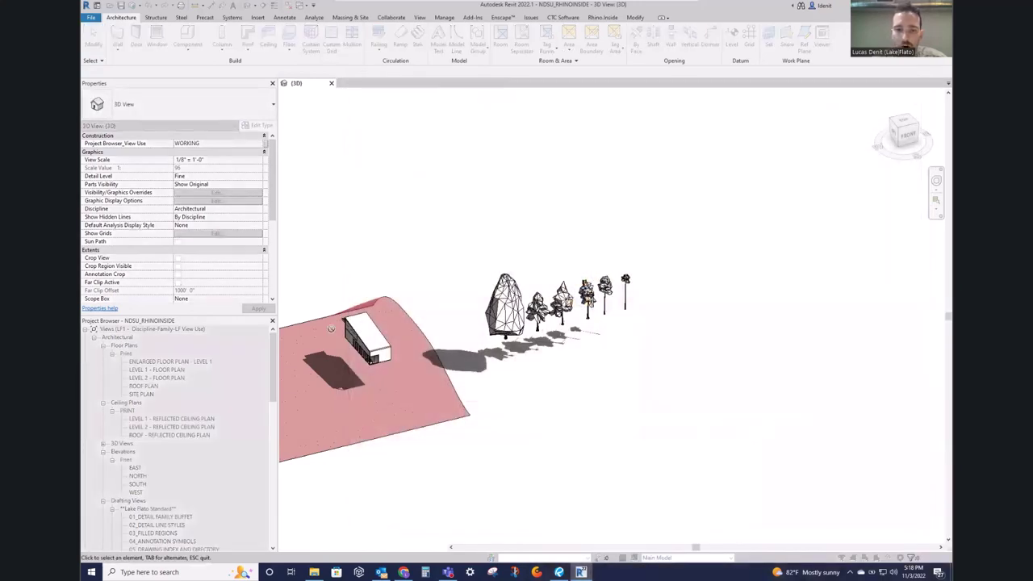
scroll(352, 307, up, 5)
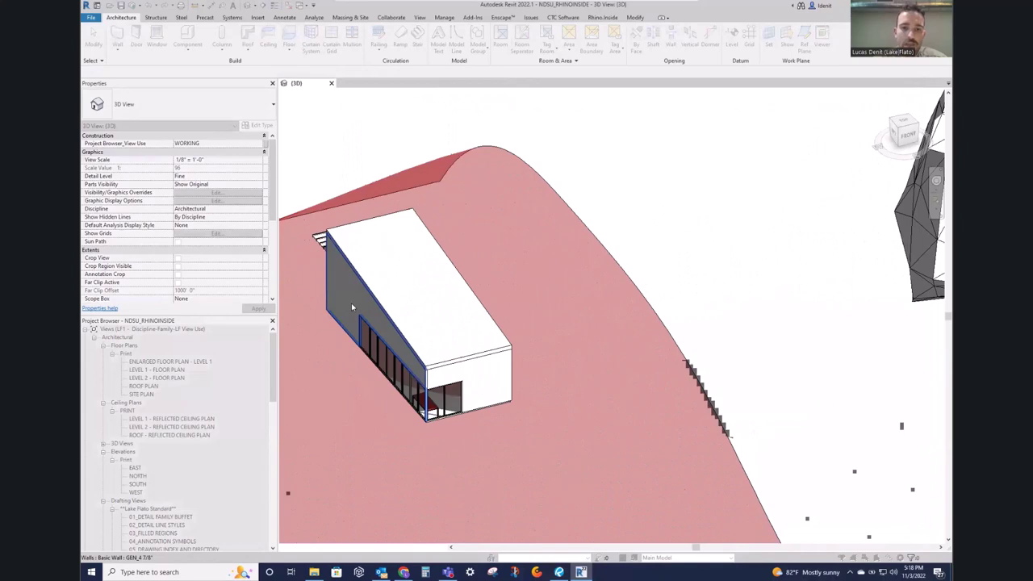
scroll(352, 302, up, 2)
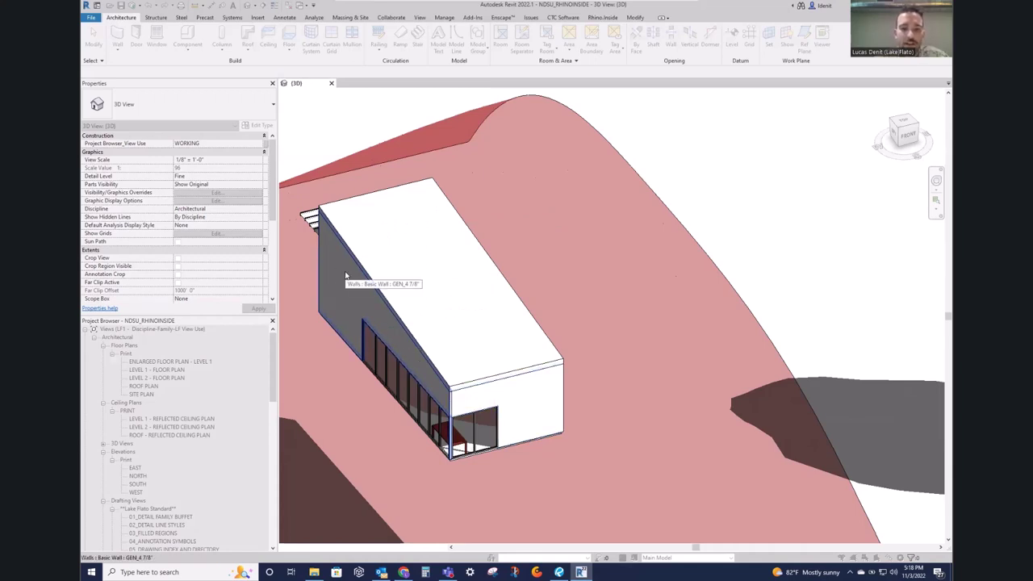
Step: Move the Grasshopper window aside and select the Wall parameter to inspect its referenced wall in Rhino's perspective view
key(alt+Tab)
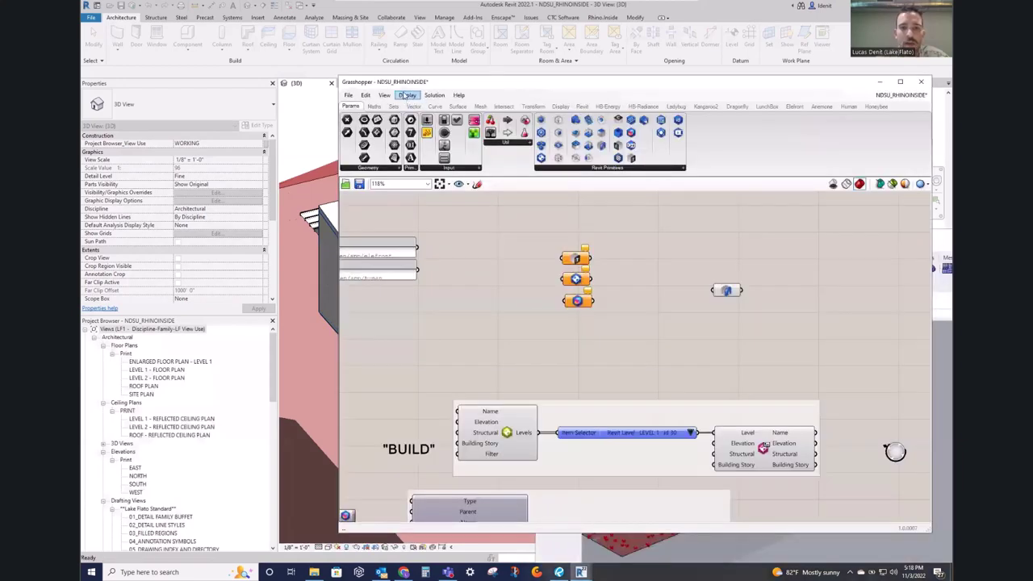
drag(404, 80, 743, 95)
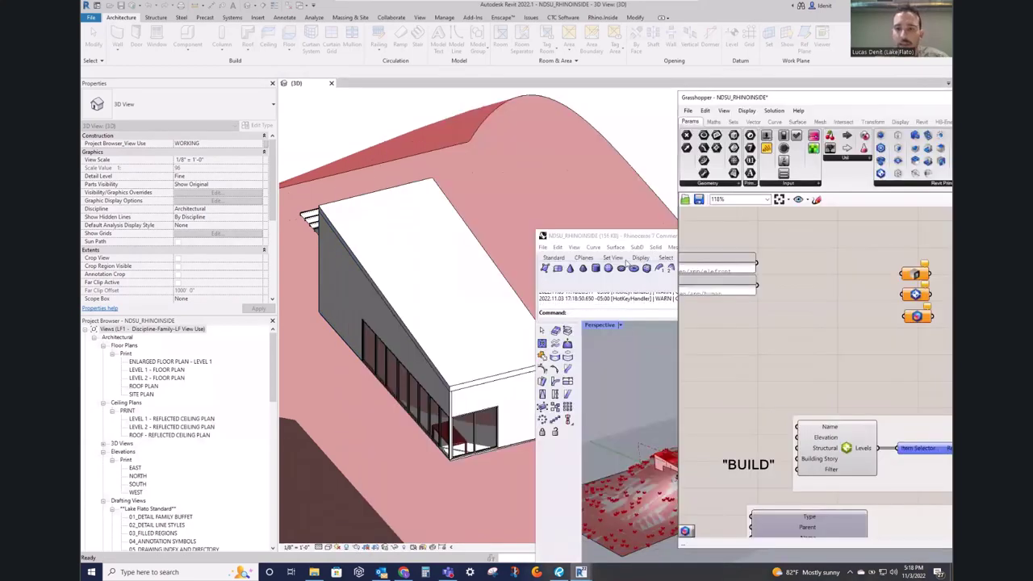
scroll(494, 410, up, 12)
right_drag(893, 292, 693, 317)
scroll(872, 332, up, 3)
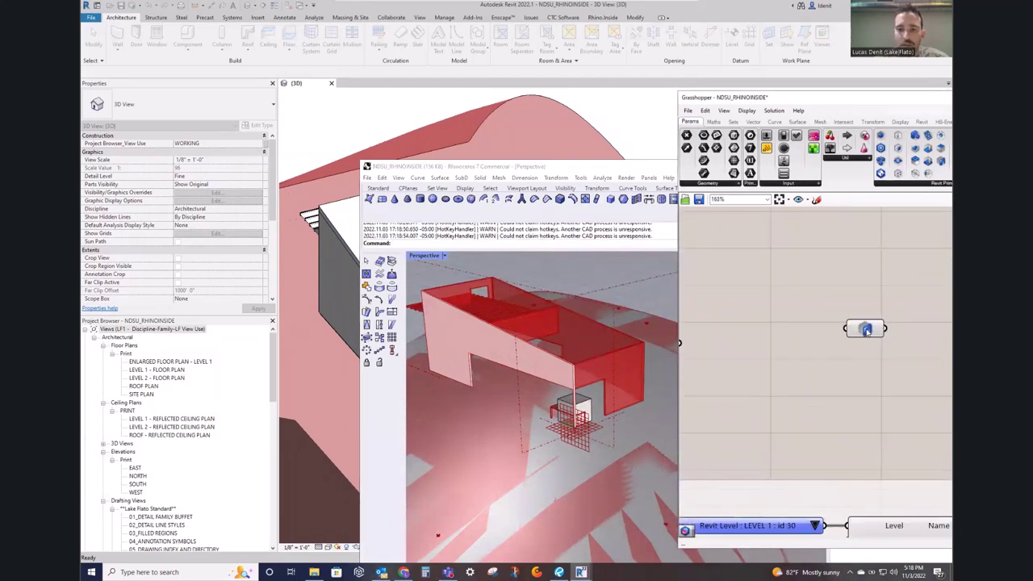
click(867, 330)
right_drag(523, 370, 543, 384)
right_drag(498, 354, 576, 321)
Step: Move the Wall parameter beneath the Material parameter and select it to highlight its wall in Rhino
click(844, 363)
scroll(806, 339, down, 2)
right_drag(792, 339, 836, 331)
scroll(881, 326, up, 2)
drag(899, 322, 686, 373)
right_drag(715, 363, 763, 357)
scroll(741, 359, up, 1)
mouse_move(730, 370)
mouse_down()
mouse_move(741, 353)
mouse_move(741, 370)
mouse_up()
click(768, 384)
click(741, 358)
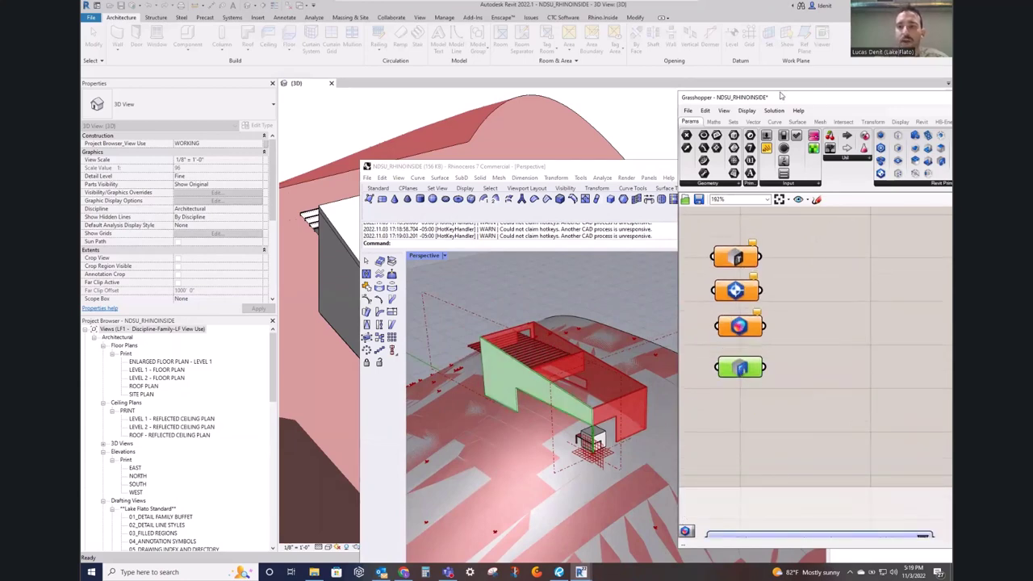
Step: Reposition the Grasshopper window over the Revit view and review the full list of Revit primitive parameters
drag(814, 102, 626, 89)
click(598, 302)
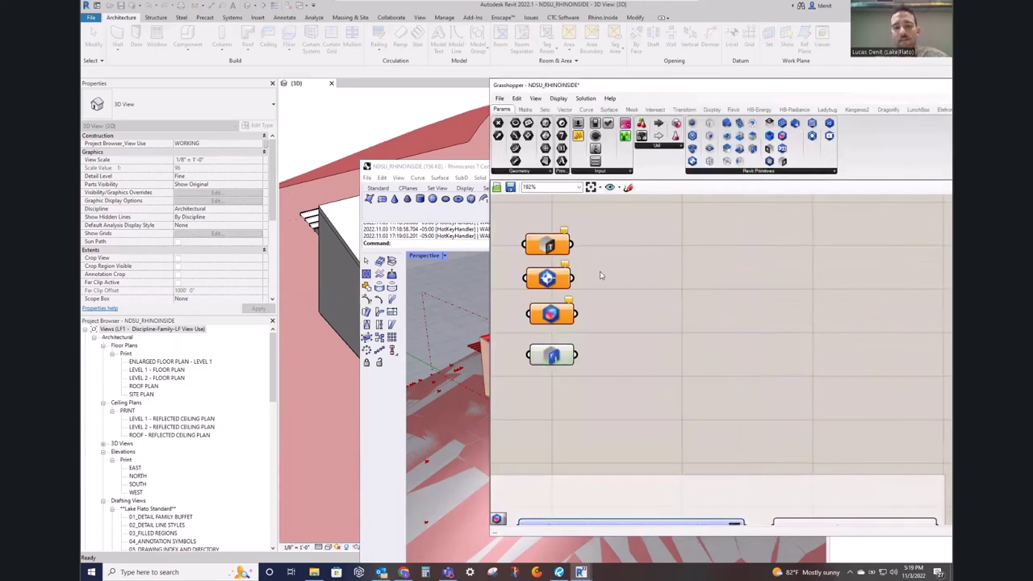
scroll(594, 307, down, 6)
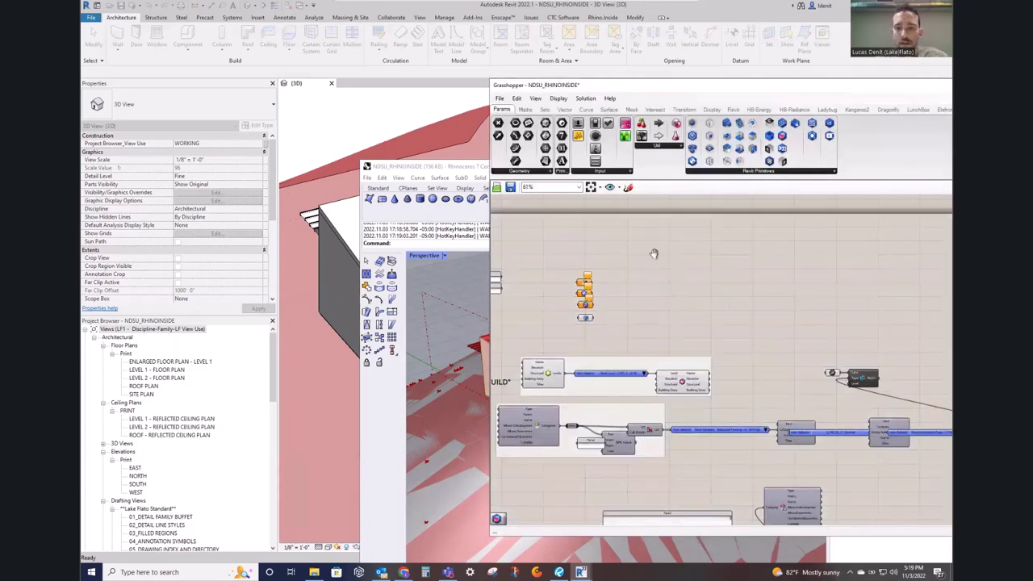
right_drag(618, 284, 649, 255)
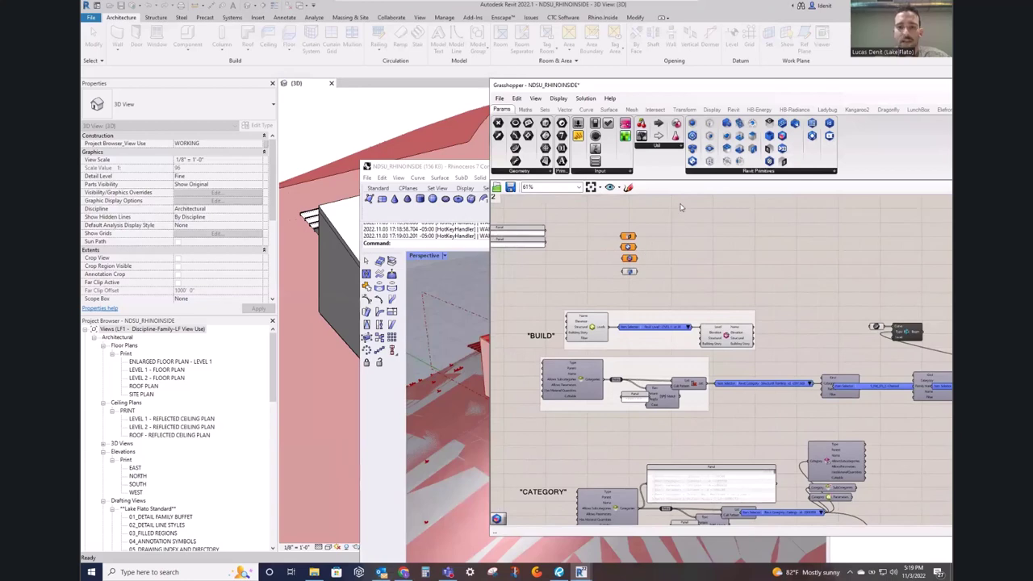
drag(653, 89, 538, 30)
right_drag(555, 175, 616, 200)
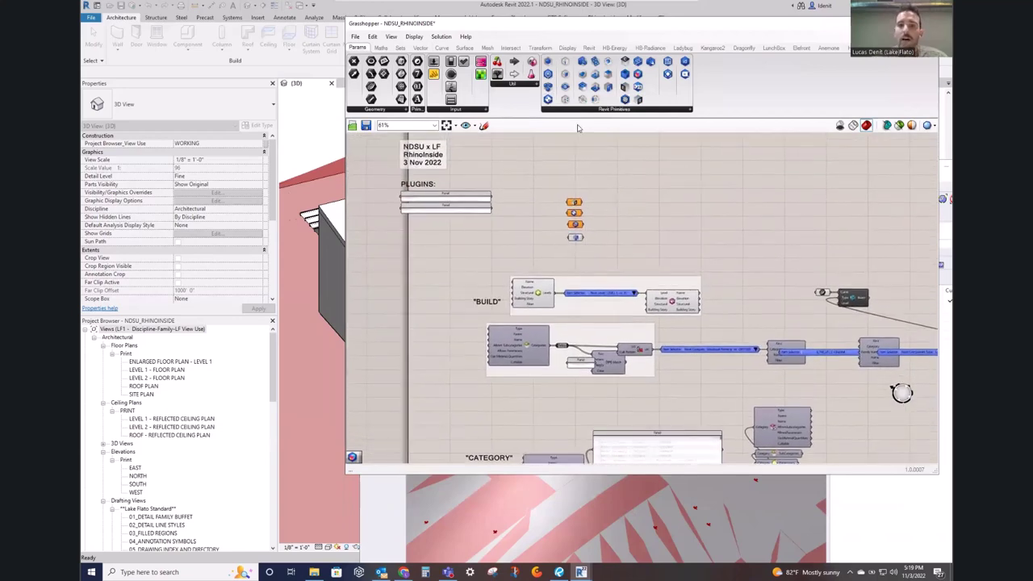
click(677, 111)
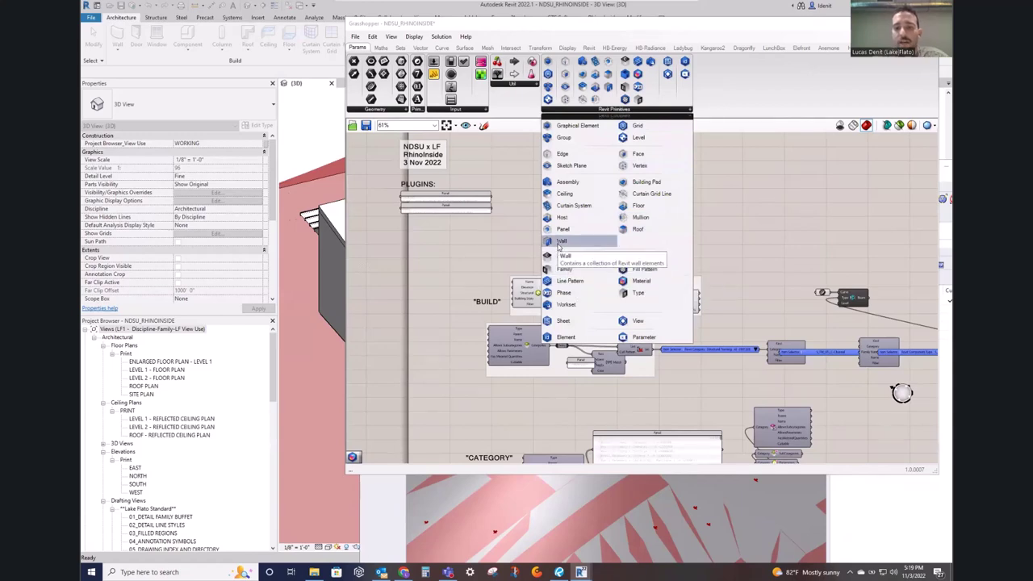
click(518, 235)
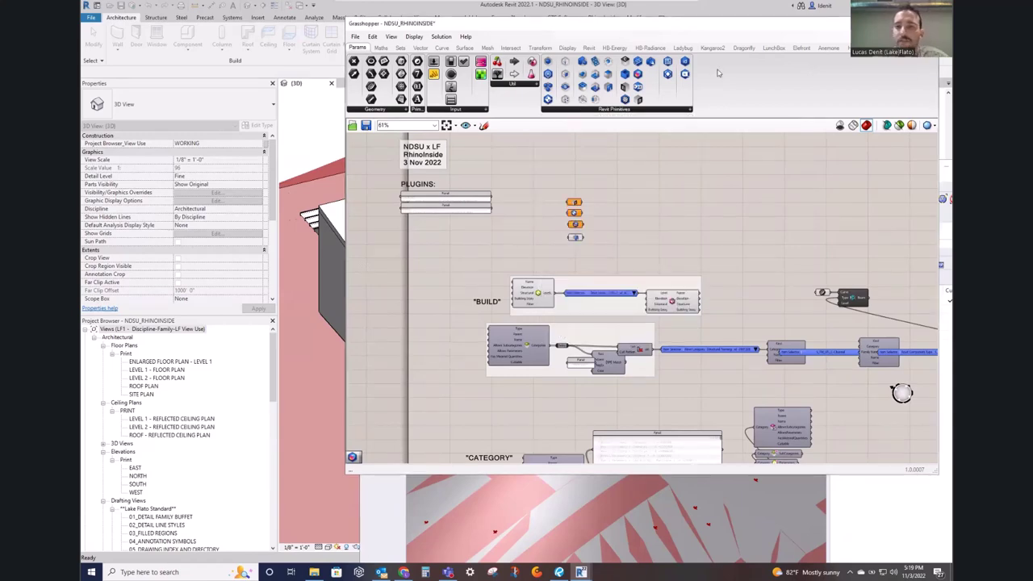
Step: Show the Revit component sets and relate the Build set to the "BUILD" section of the definition
click(591, 49)
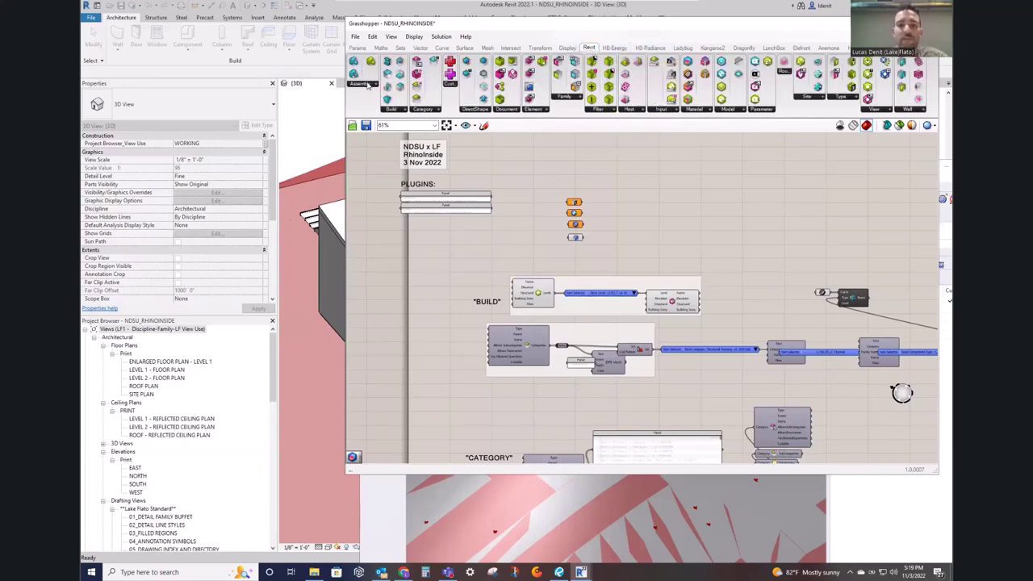
scroll(652, 330, down, 4)
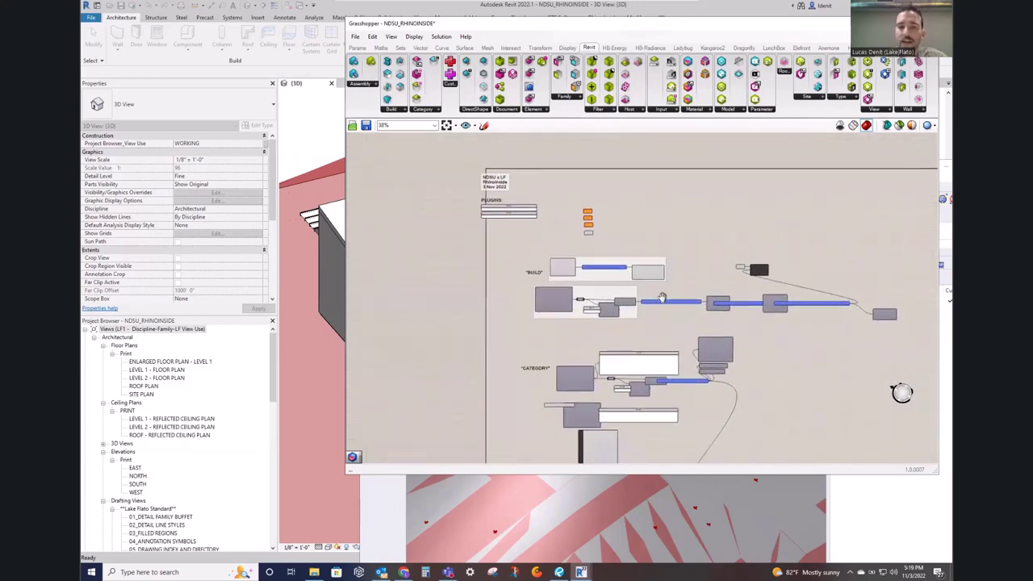
scroll(624, 346, up, 3)
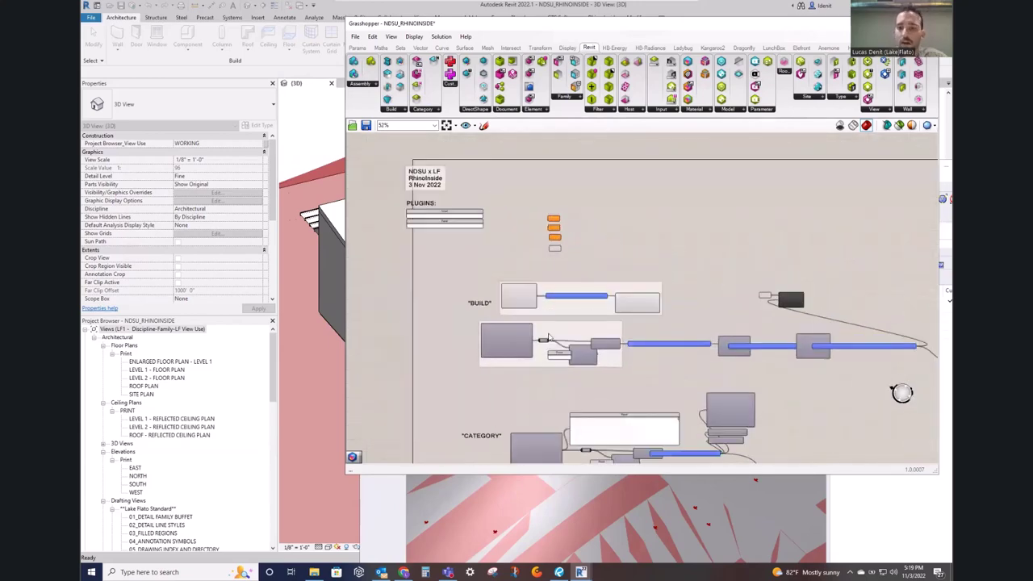
right_drag(542, 320, 498, 292)
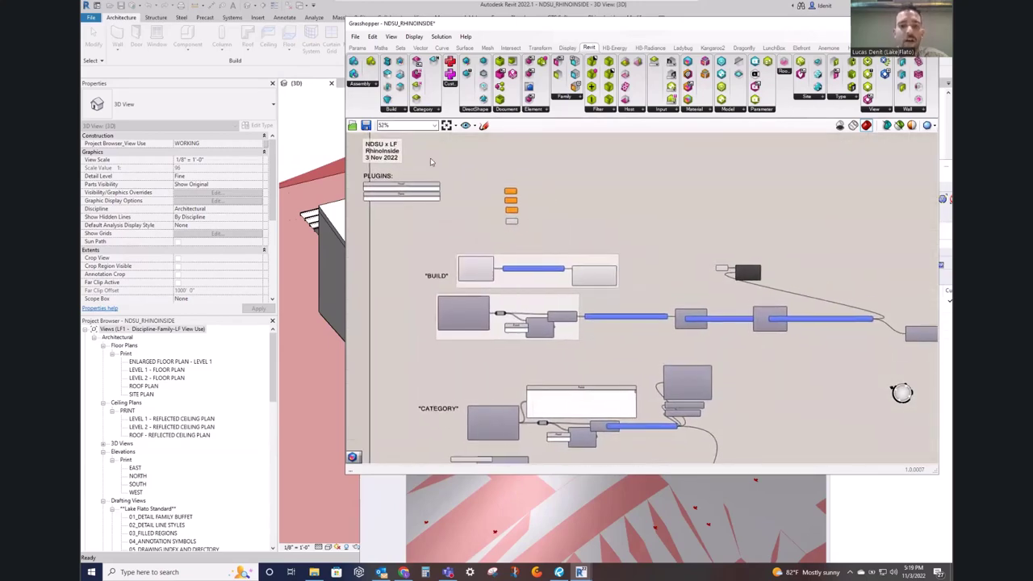
click(406, 111)
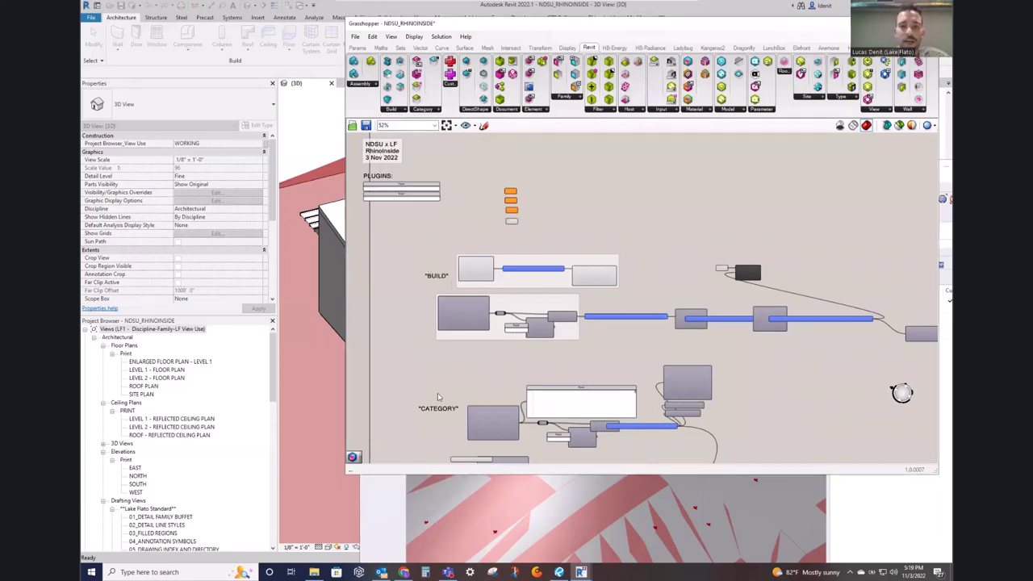
Step: Survey the "CATEGORY", "DIRECTSHAPE", "DOCUMENT", "ELEMENT" and "FAMILY" sections of the definition and show the Filter component set
right_drag(409, 326, 426, 171)
right_drag(427, 364, 434, 263)
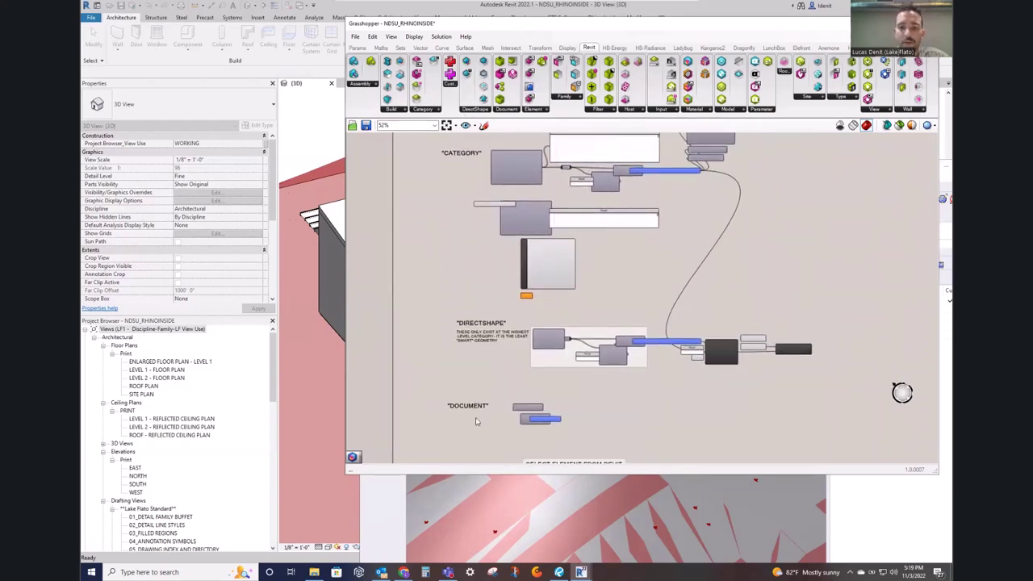
right_drag(476, 420, 535, 311)
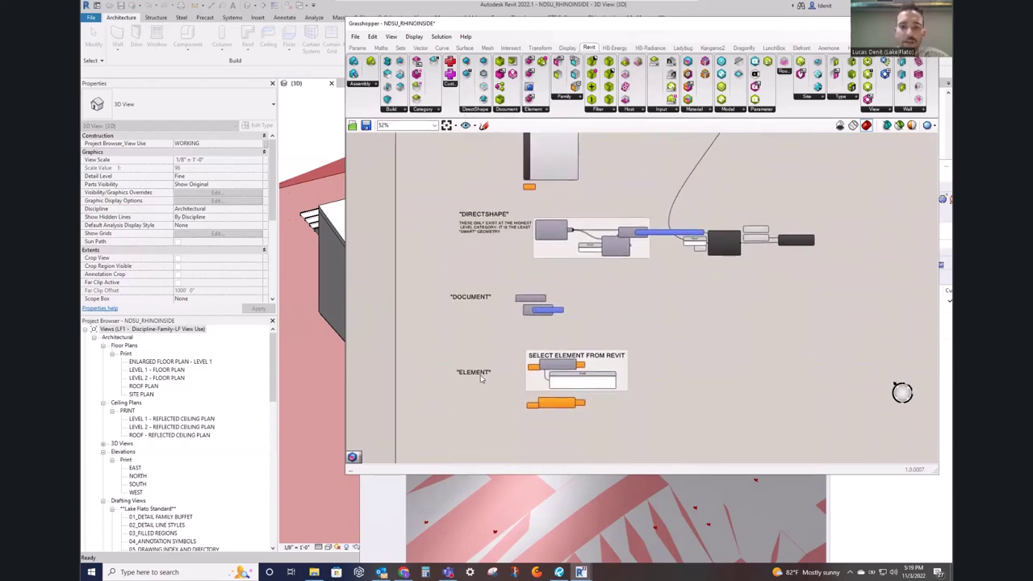
right_drag(503, 393, 502, 315)
right_drag(508, 394, 516, 260)
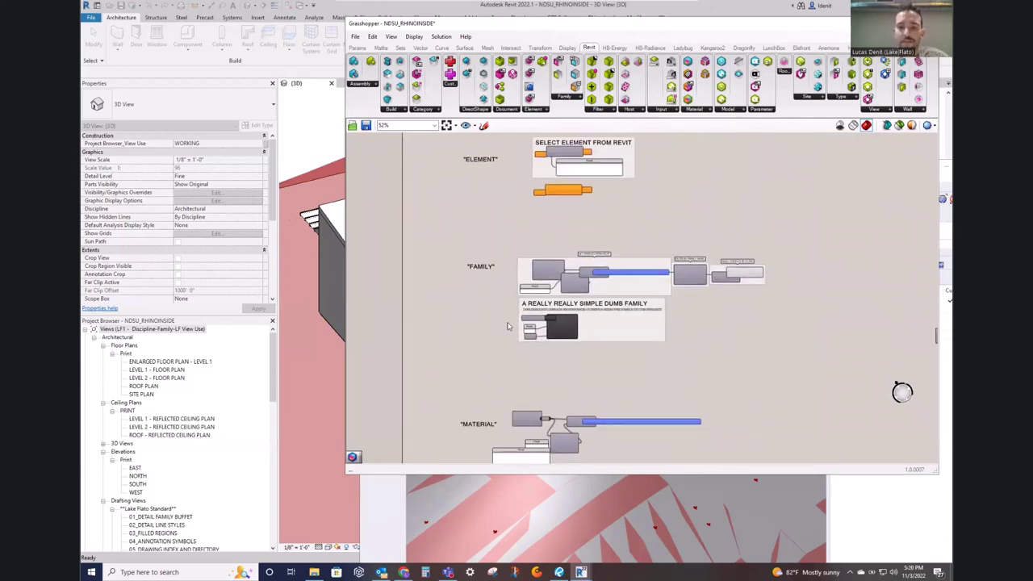
click(600, 114)
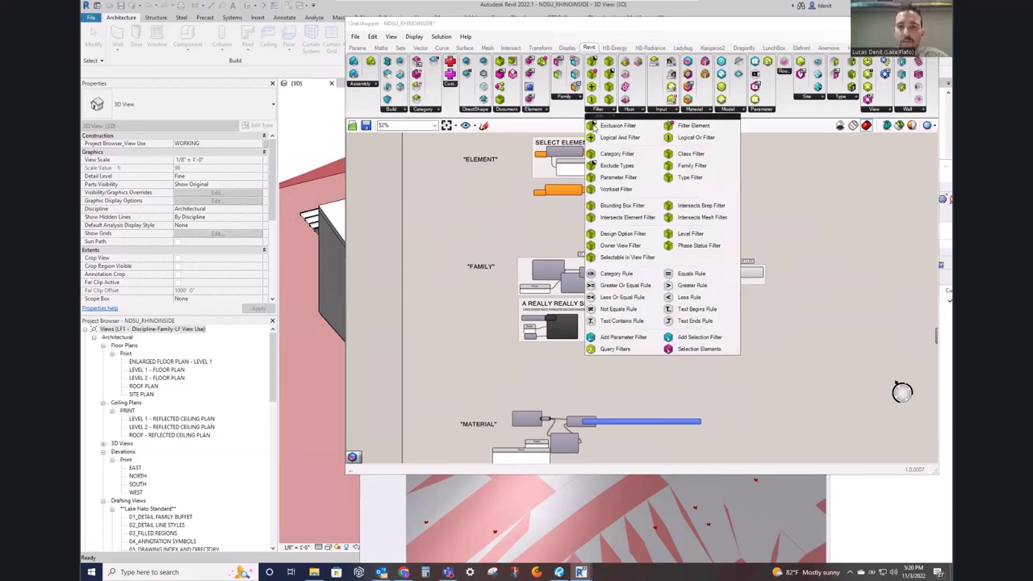
Step: Survey the "MATERIAL", "MODEL" and "SITE" sections and show the matching Site component set
right_drag(525, 263, 509, 175)
right_drag(461, 344, 505, 236)
right_drag(494, 466, 495, 299)
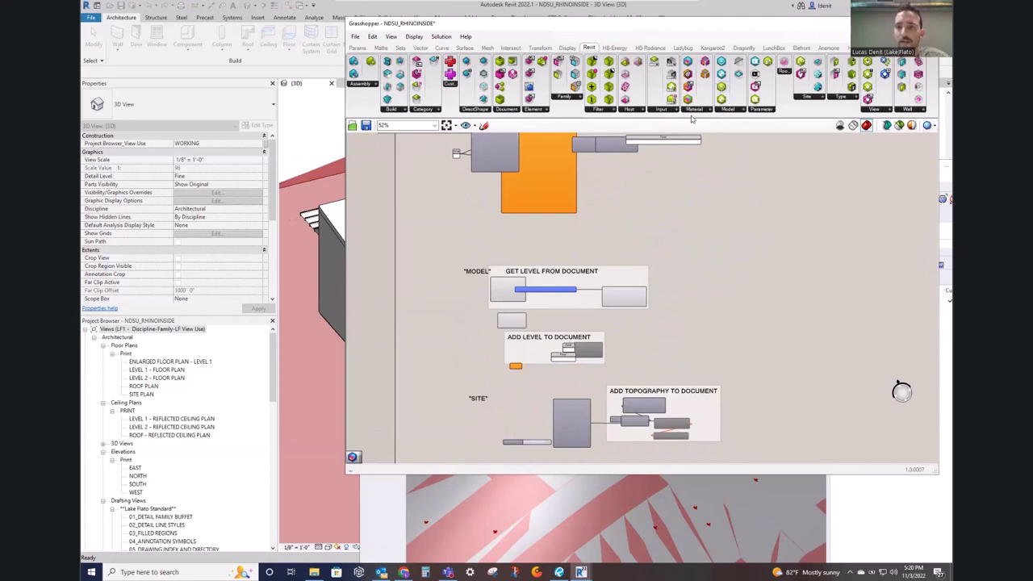
click(817, 98)
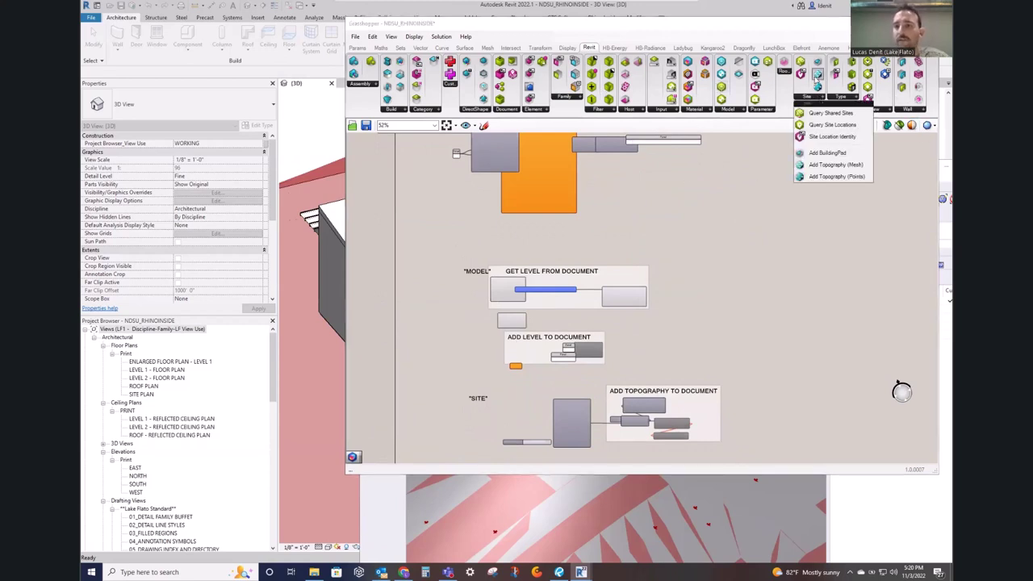
Step: Return to the "BUILD" section of the definition and list the components of the Build set
scroll(691, 277, down, 3)
right_drag(691, 277, 668, 455)
scroll(598, 229, up, 3)
right_drag(598, 228, 579, 427)
right_drag(541, 143, 550, 296)
right_drag(562, 168, 520, 327)
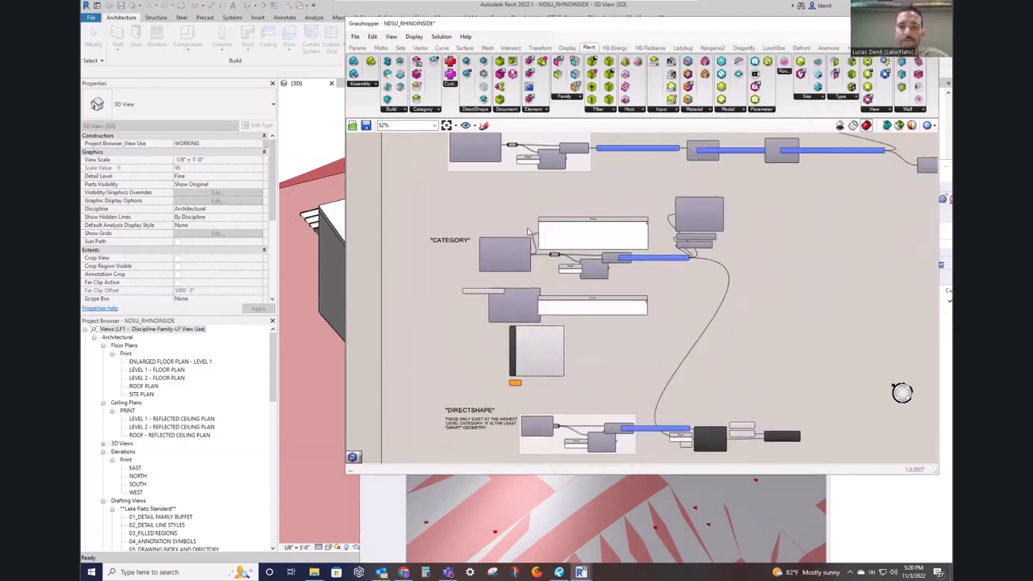
right_drag(523, 235, 524, 291)
right_drag(512, 172, 509, 301)
scroll(526, 265, up, 3)
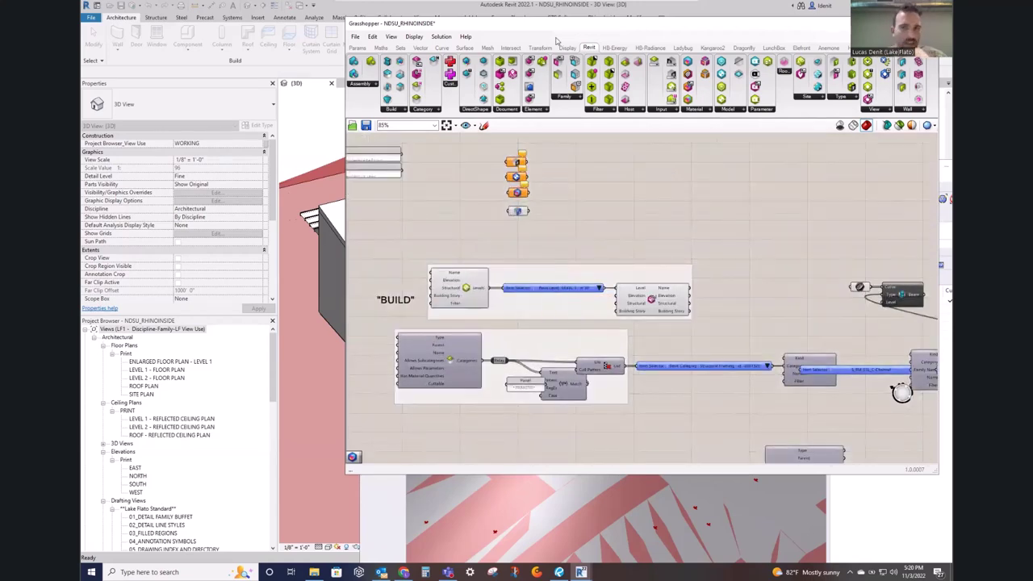
mouse_move(525, 31)
mouse_down()
mouse_move(517, 36)
mouse_move(529, 42)
mouse_up()
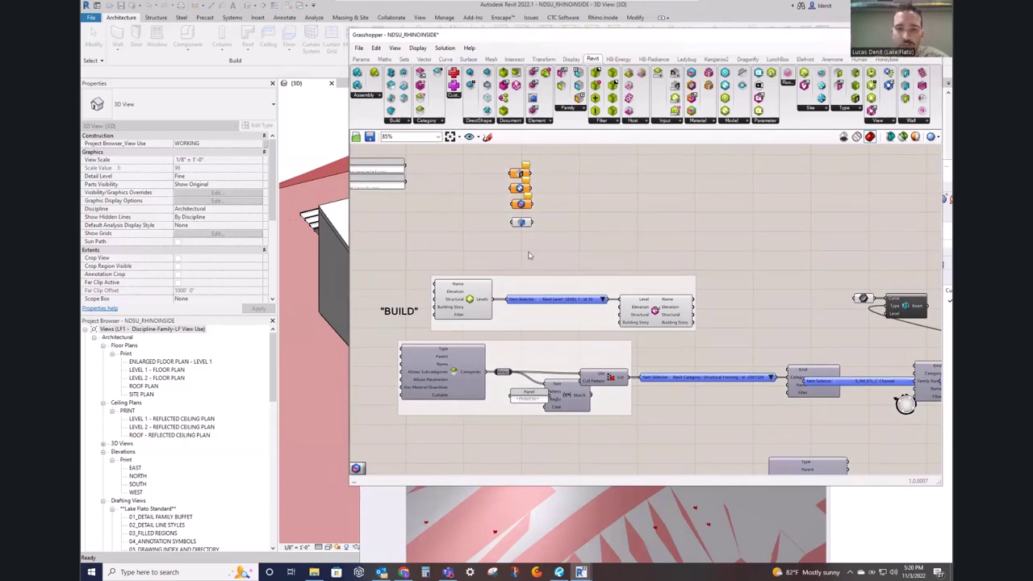
scroll(418, 242, up, 3)
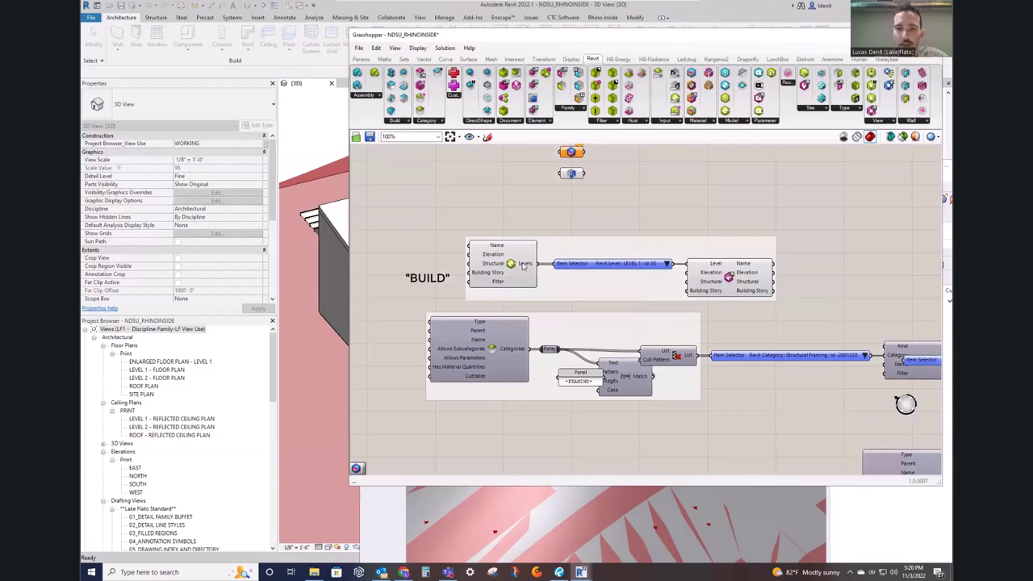
click(409, 121)
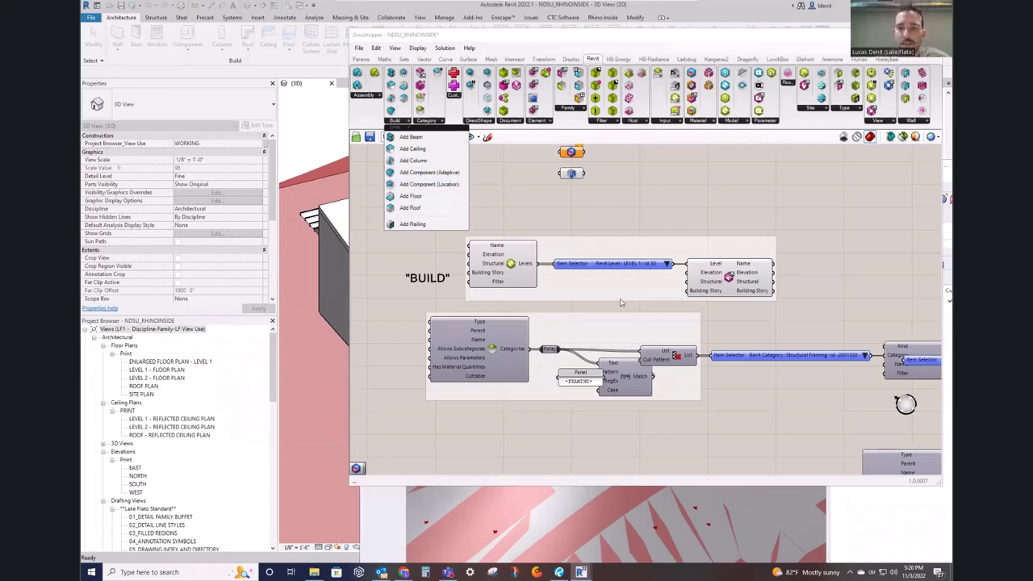
Step: Delete the group with the Levels query, its item selector and the level identity component from the "BUILD" section
click(514, 296)
drag(812, 220, 494, 288)
key(Delete)
Step: Select the Add Beam component and compare it with the other Build components, such as Add Column and Add Roof
right_drag(563, 339, 478, 272)
right_drag(813, 290, 564, 271)
scroll(682, 285, down, 1)
click(633, 220)
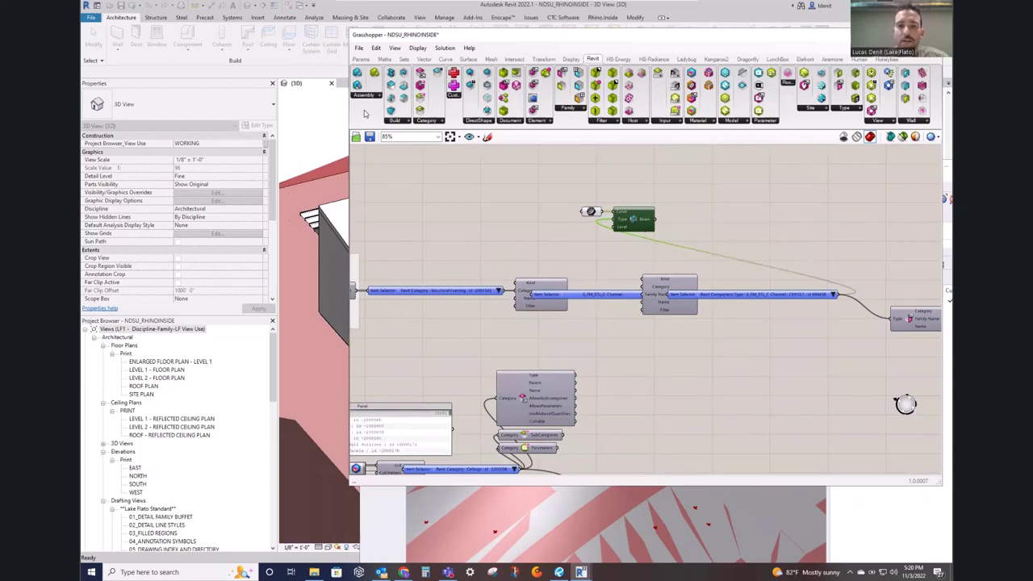
click(396, 121)
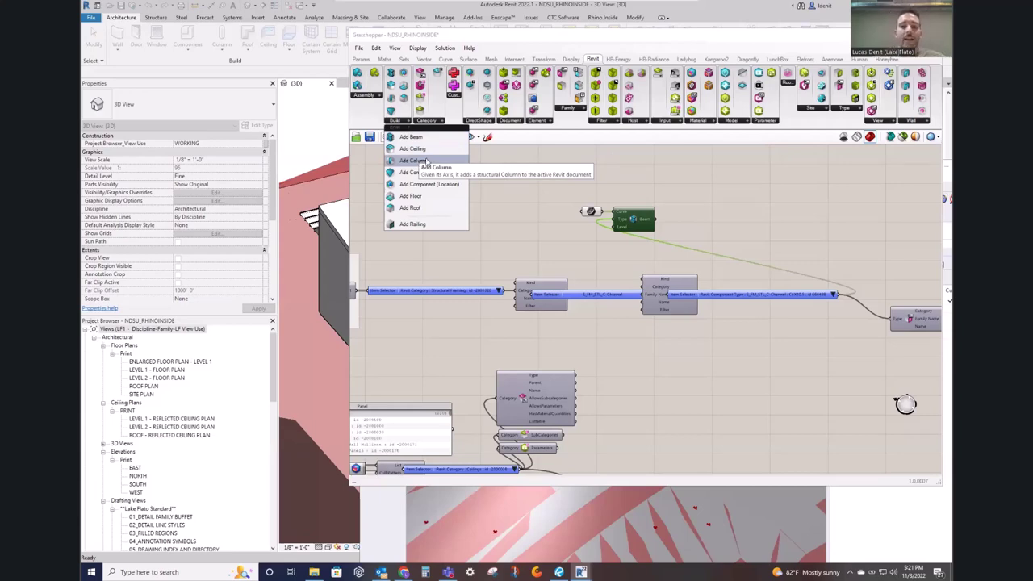
click(521, 197)
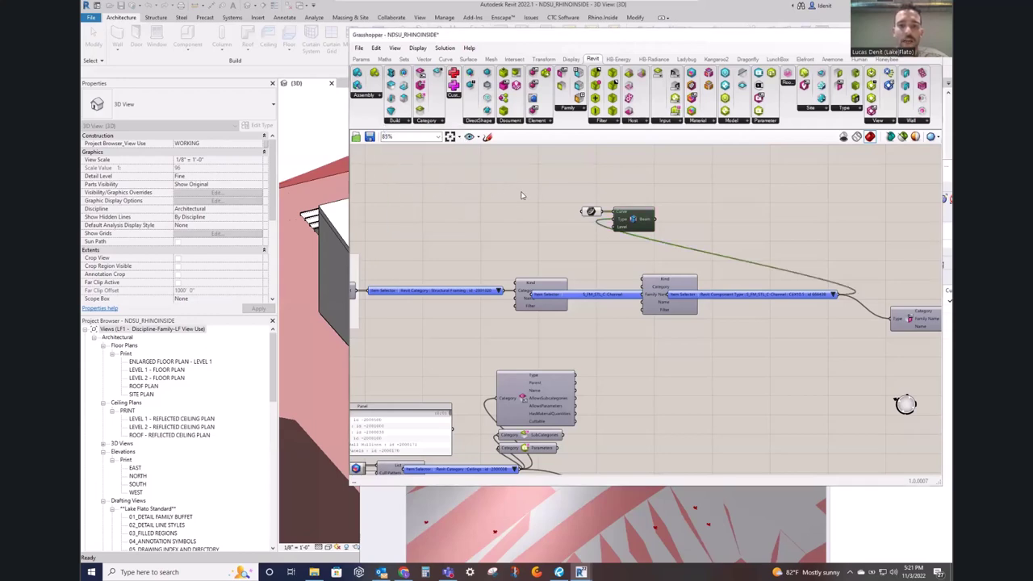
click(409, 121)
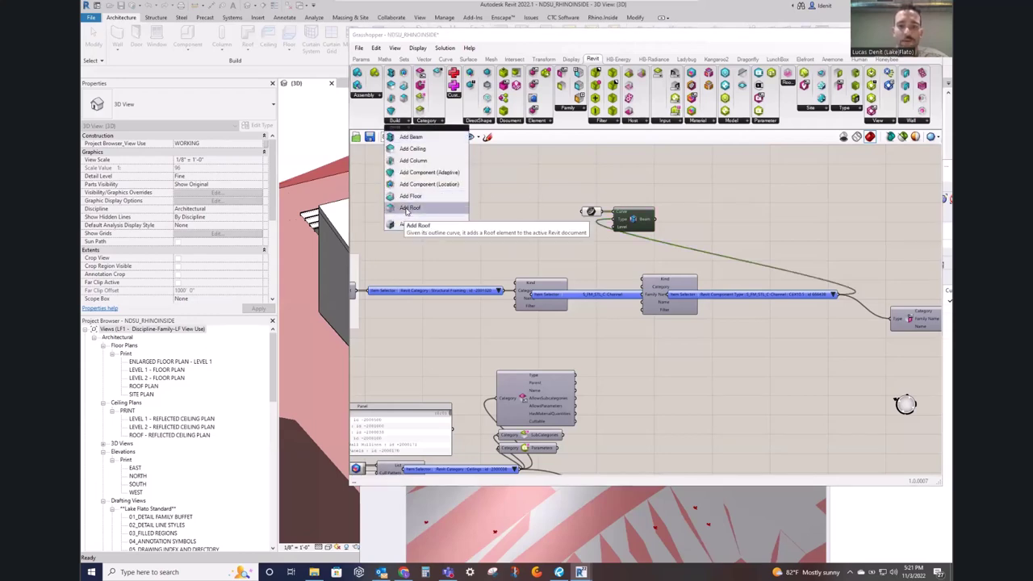
Step: Move the "*FRAMING*" panel and the Cull Pattern component clear of the text match component in the "BUILD" section
right_drag(618, 261, 854, 234)
scroll(621, 243, down, 1)
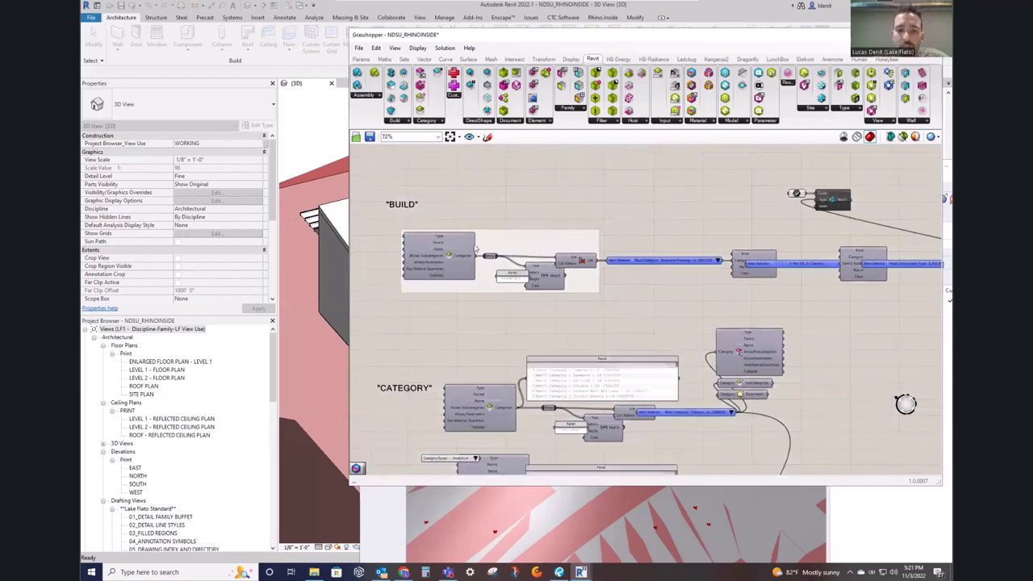
scroll(476, 248, up, 2)
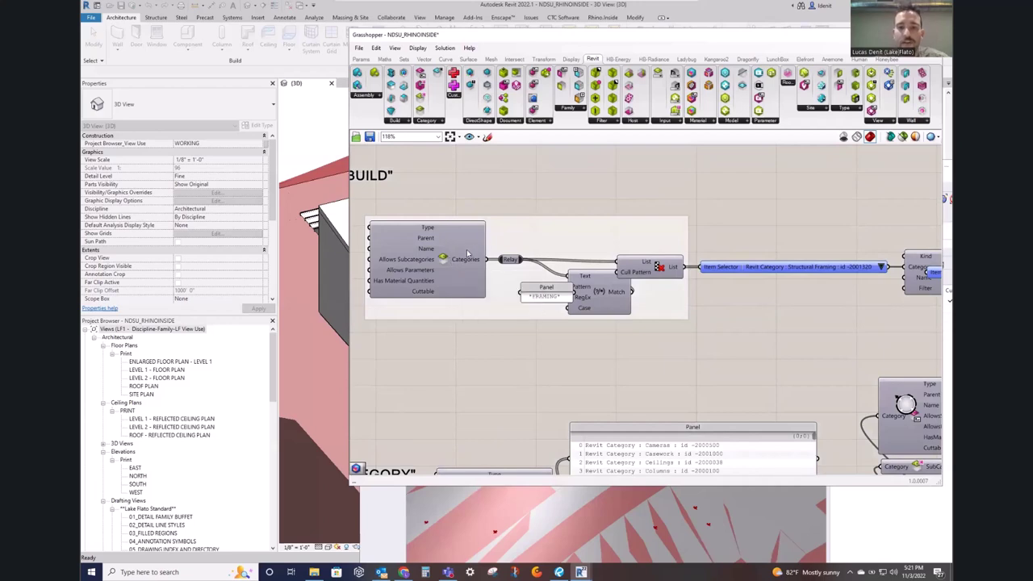
drag(534, 300, 517, 314)
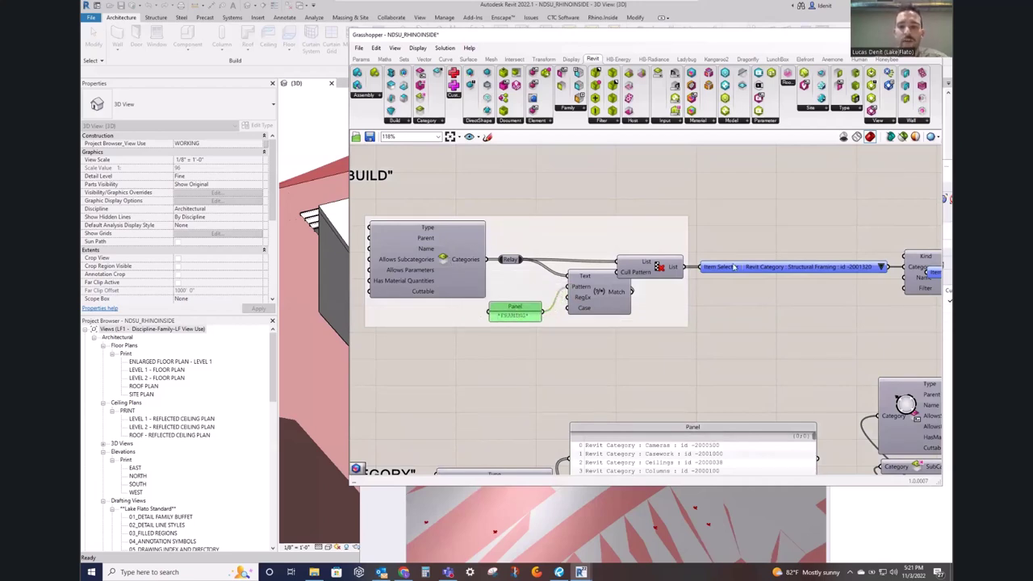
drag(660, 275, 669, 265)
Step: Show the framing categories offered by the item selector that follows the Cull Pattern component
right_drag(720, 222, 578, 251)
click(649, 224)
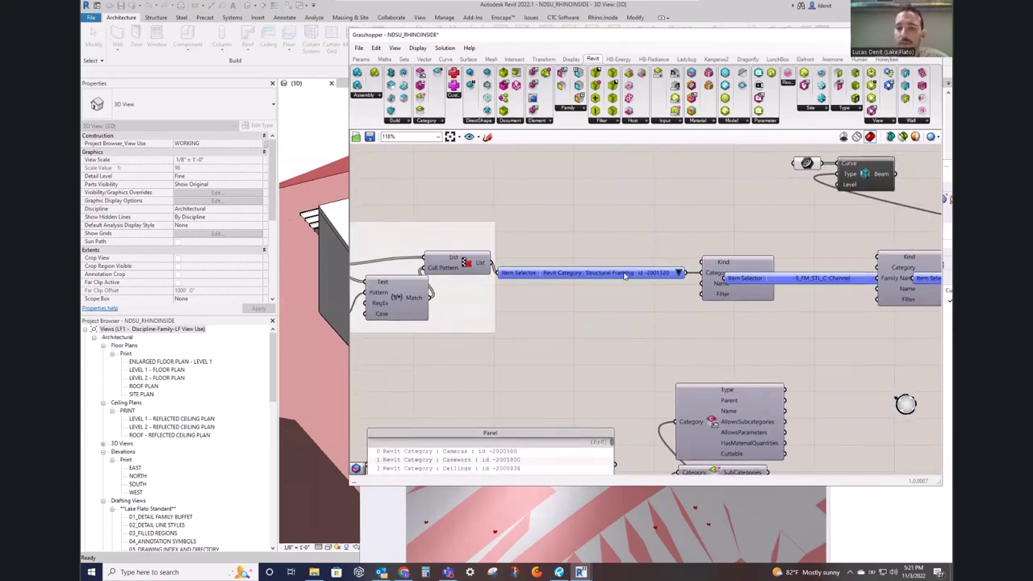
click(679, 274)
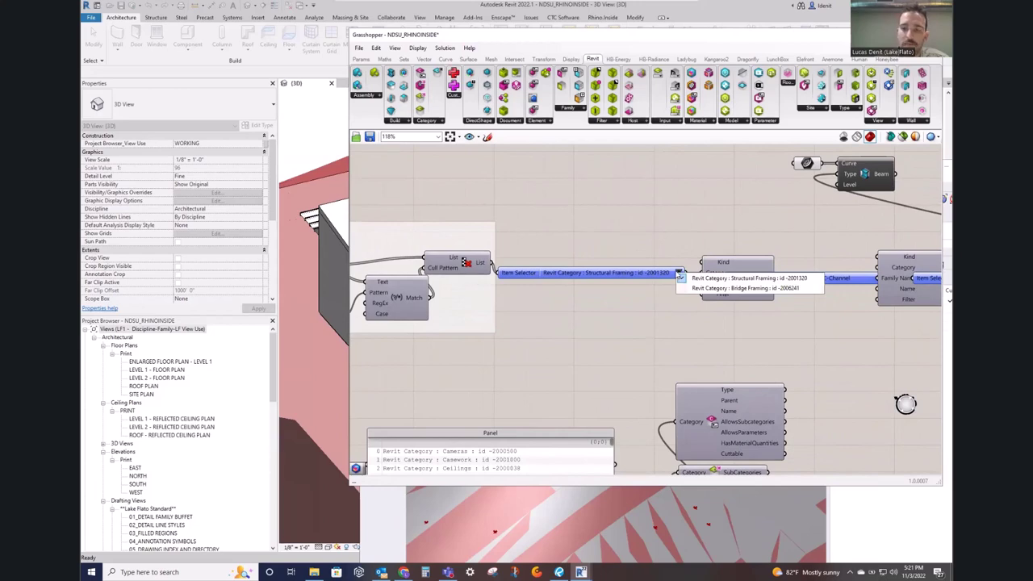
click(661, 245)
click(679, 274)
click(679, 235)
Step: Move the Types query and the S_FM_STL_C-Channel item selector so that they no longer overlap the neighbouring components
right_drag(686, 231, 600, 227)
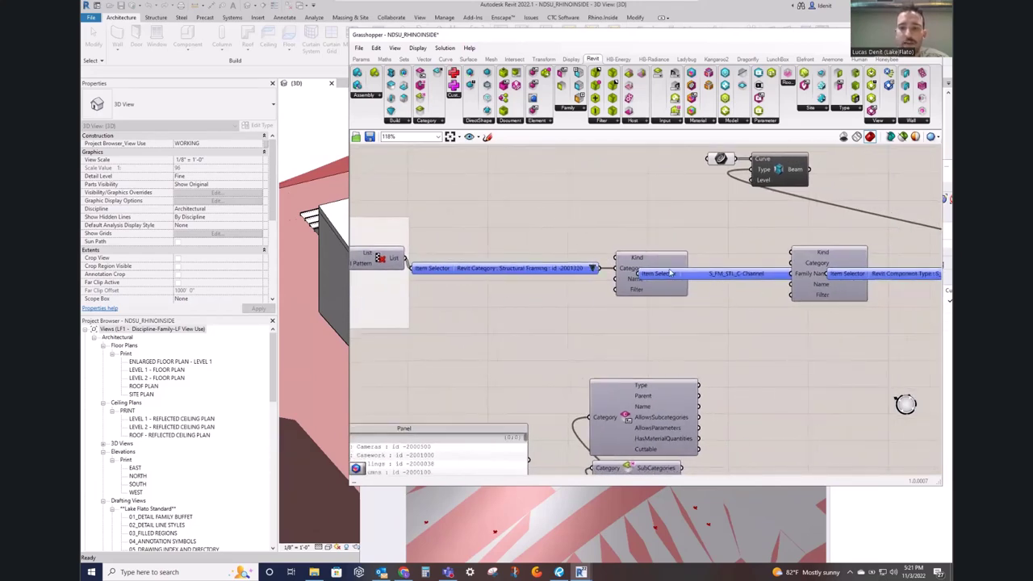
right_drag(725, 277, 531, 304)
drag(614, 290, 703, 266)
drag(529, 302, 587, 270)
Step: Examine how the "*FRAMING*" panel filters the Revit categories and recheck the options in the category item selector
right_drag(460, 256, 679, 249)
click(567, 258)
right_drag(567, 258, 697, 249)
right_drag(473, 256, 673, 223)
right_drag(614, 231, 487, 265)
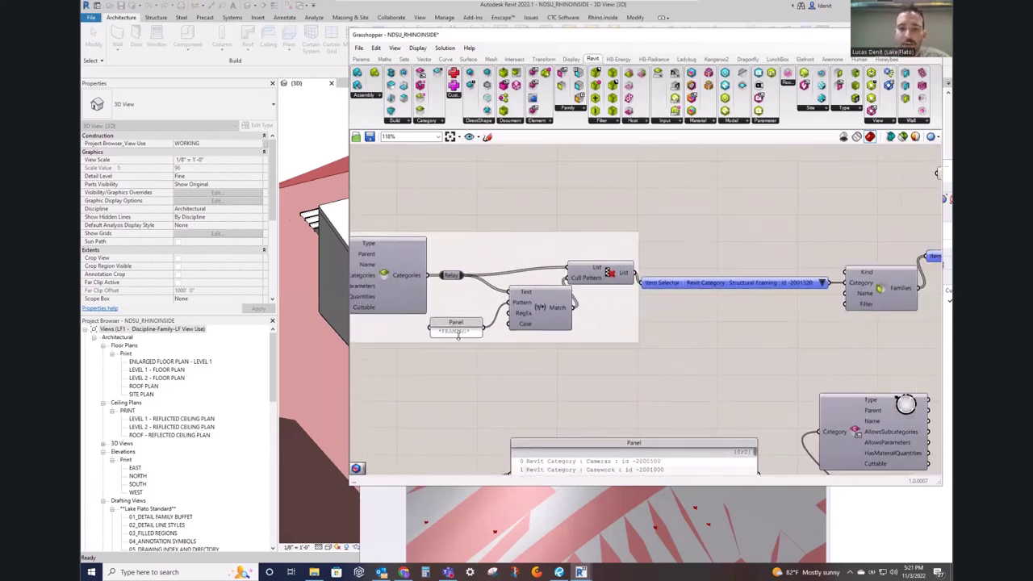
scroll(453, 333, up, 2)
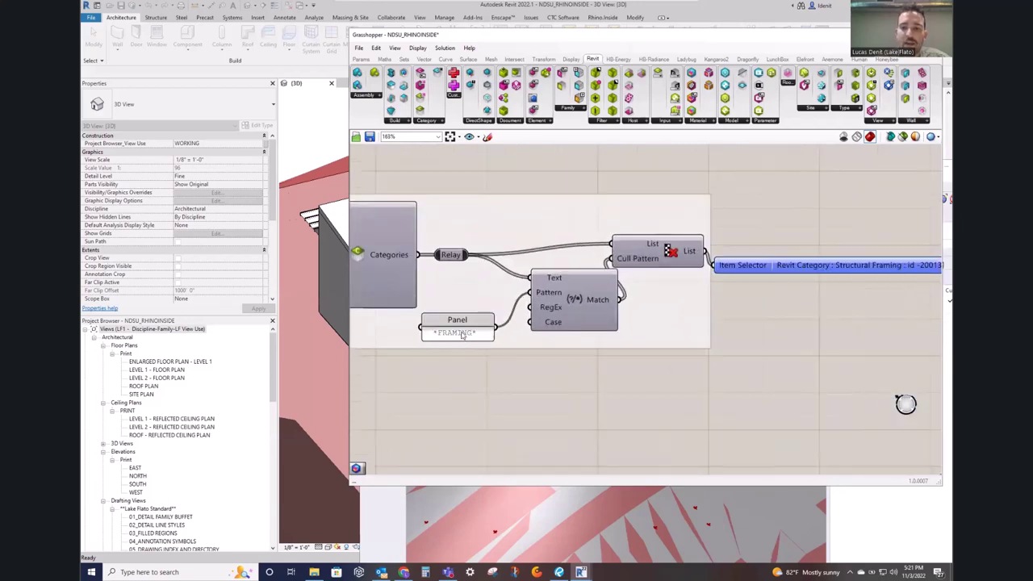
scroll(463, 336, down, 2)
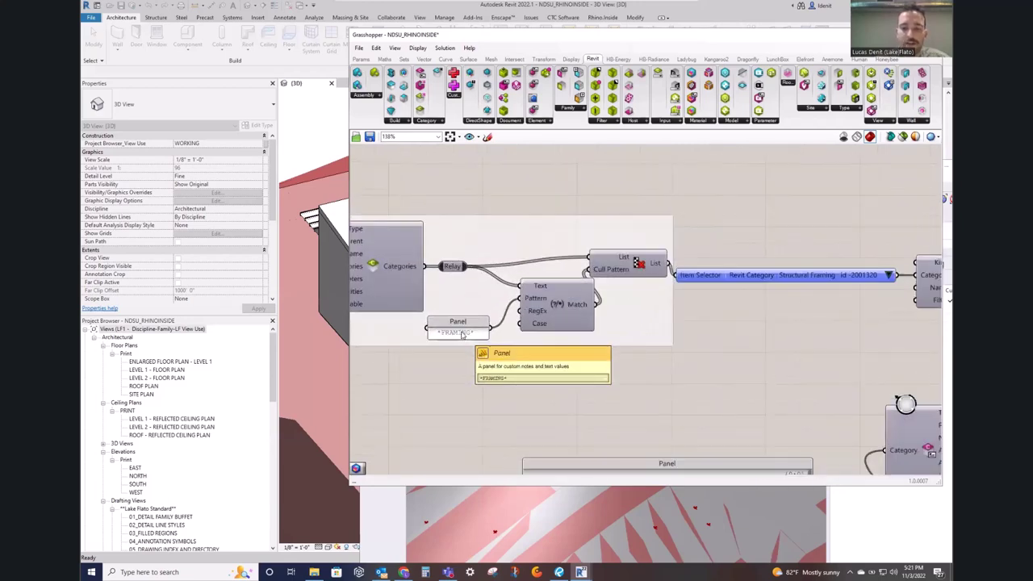
scroll(462, 336, up, 1)
right_drag(844, 300, 737, 305)
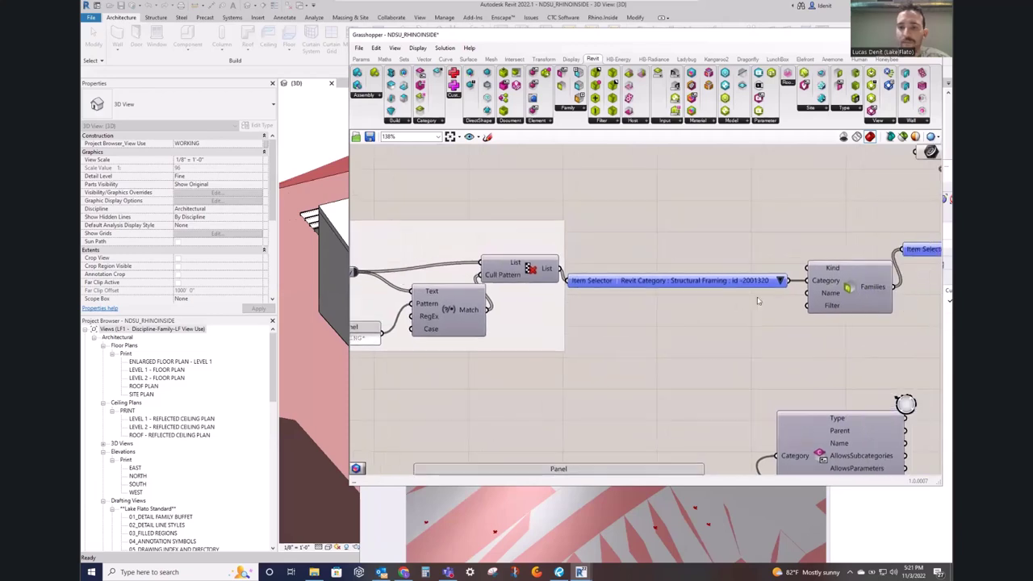
click(781, 281)
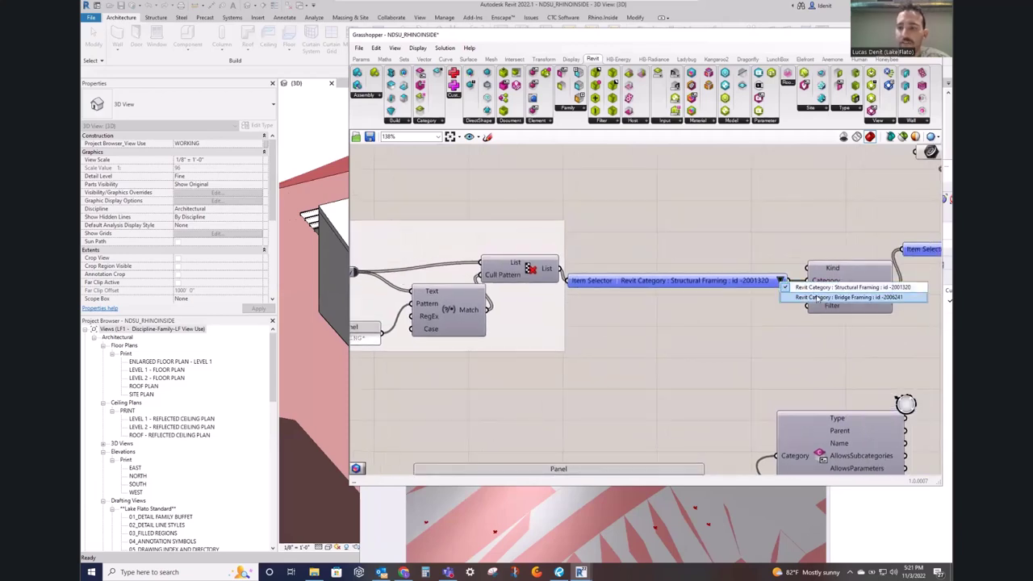
click(818, 216)
Step: List the structural framing families offered by the item selector after the Families query
right_drag(818, 217, 474, 254)
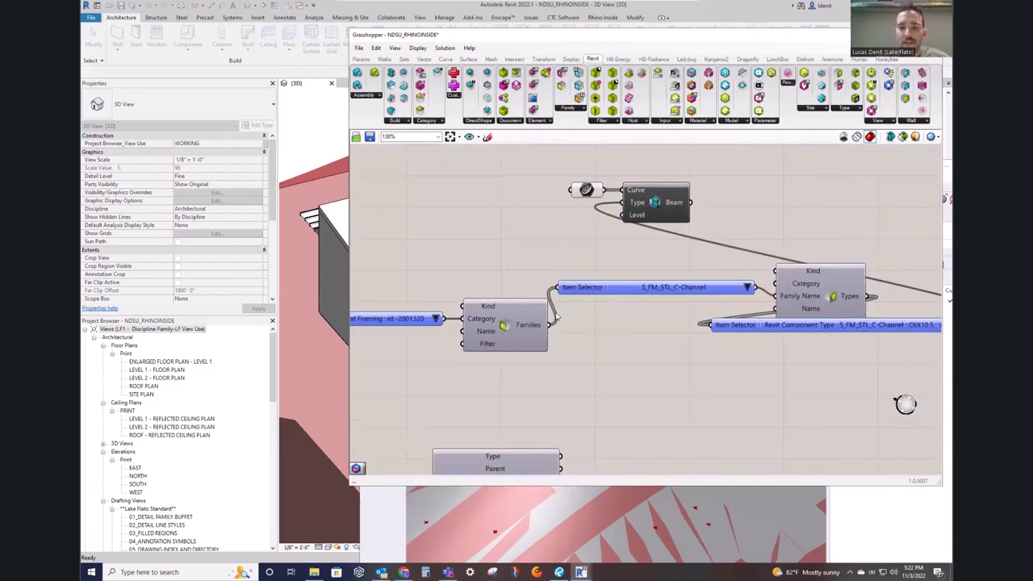
click(749, 287)
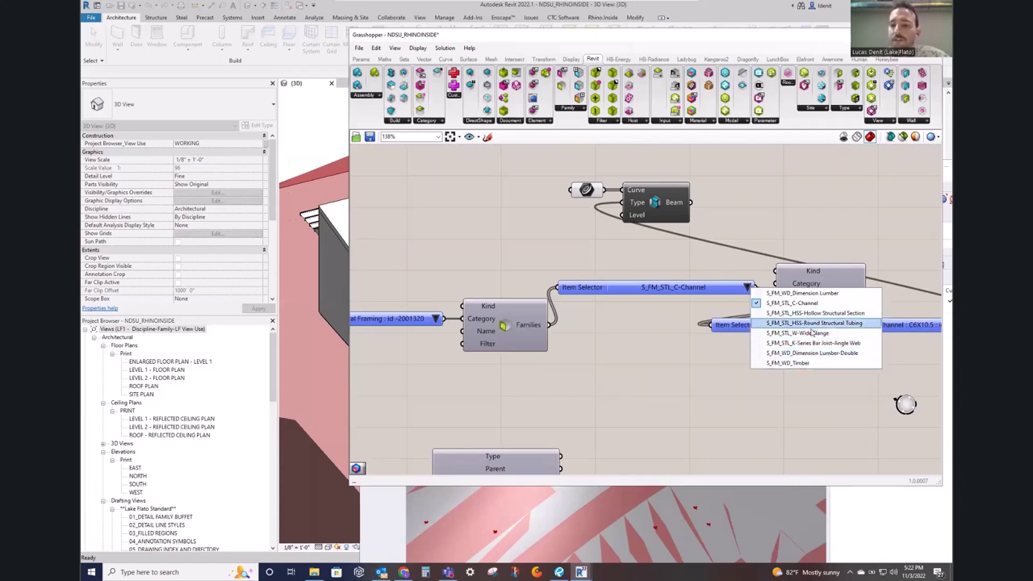
right_drag(720, 332, 575, 313)
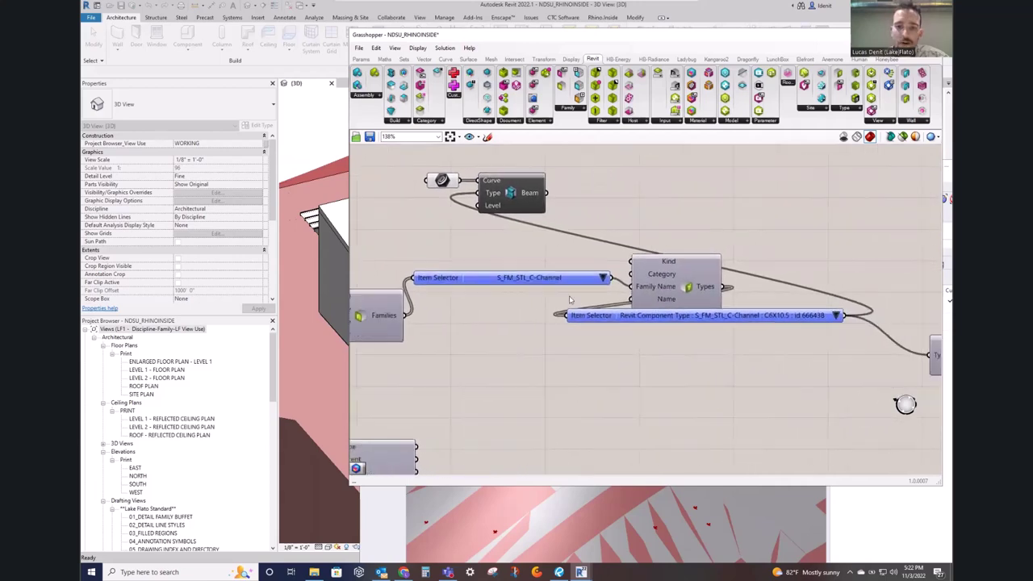
Step: Move the component type selector beyond the Types query and list the C-Channel types it offers
drag(597, 324, 775, 282)
right_drag(775, 281, 623, 242)
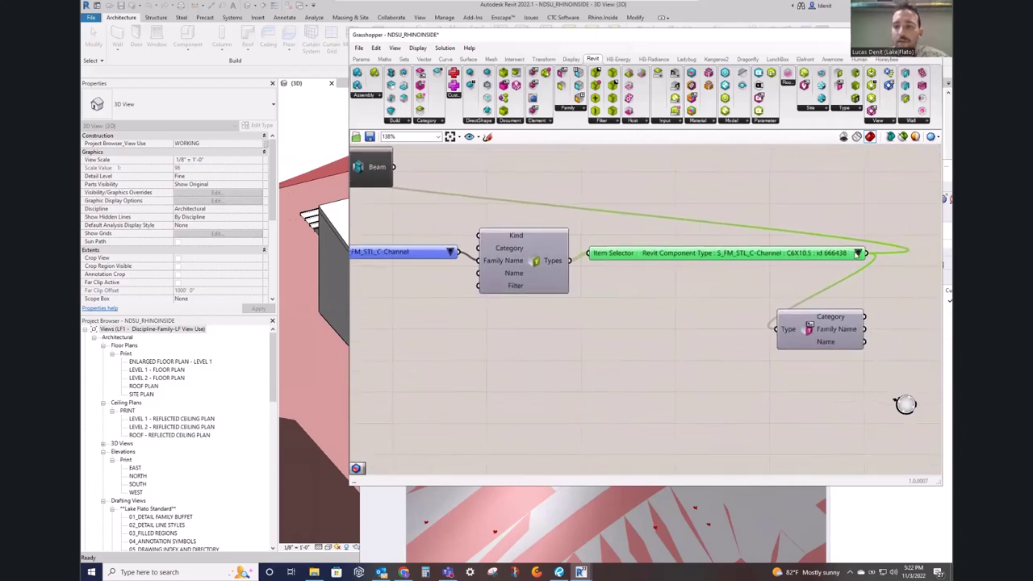
click(857, 253)
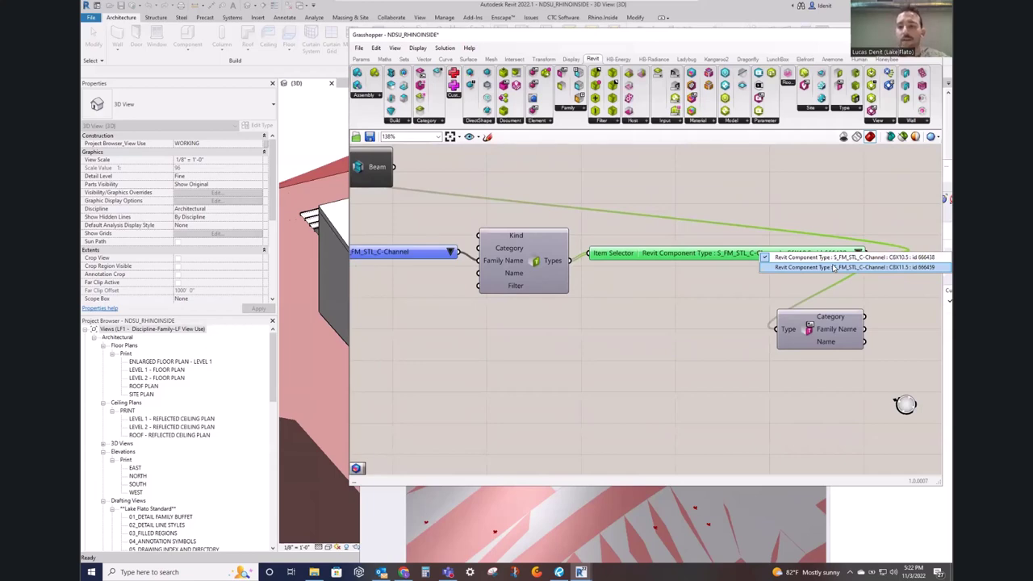
click(660, 232)
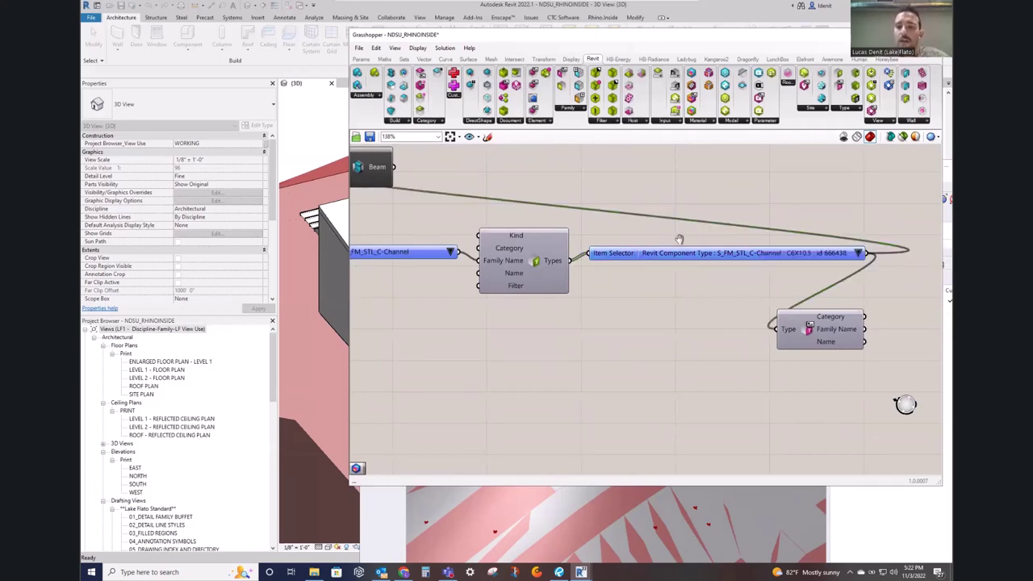
Step: Recheck the Build component set and select the Curve parameter feeding the Add Beam component to inspect its referenced curves
right_drag(405, 190, 535, 258)
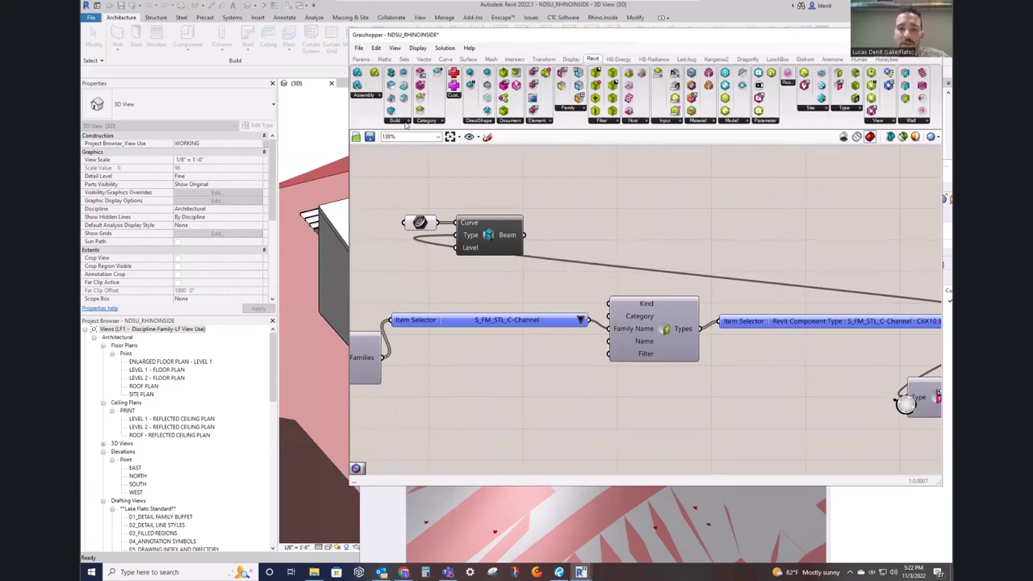
click(406, 121)
click(592, 196)
mouse_move(468, 223)
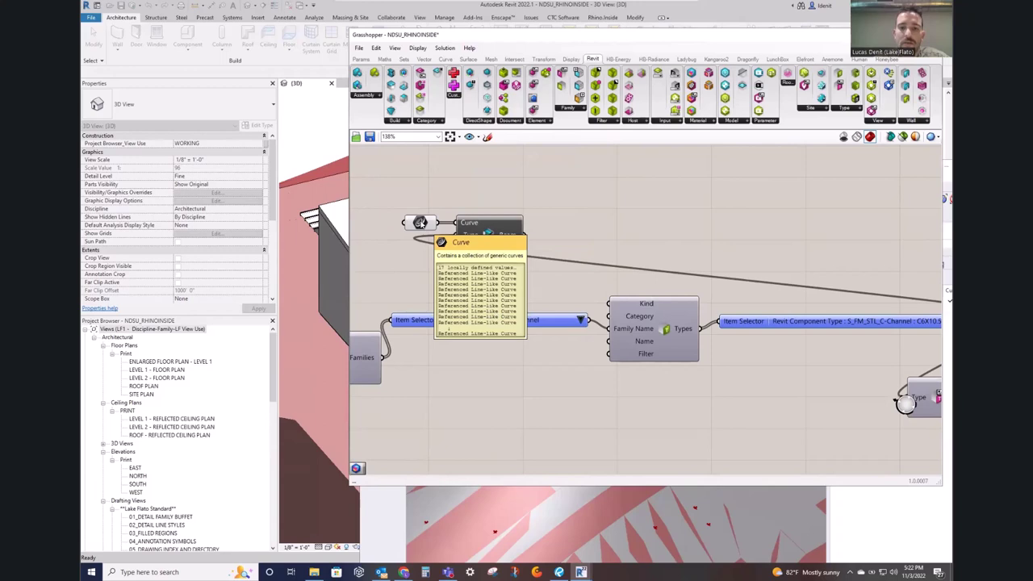
click(419, 222)
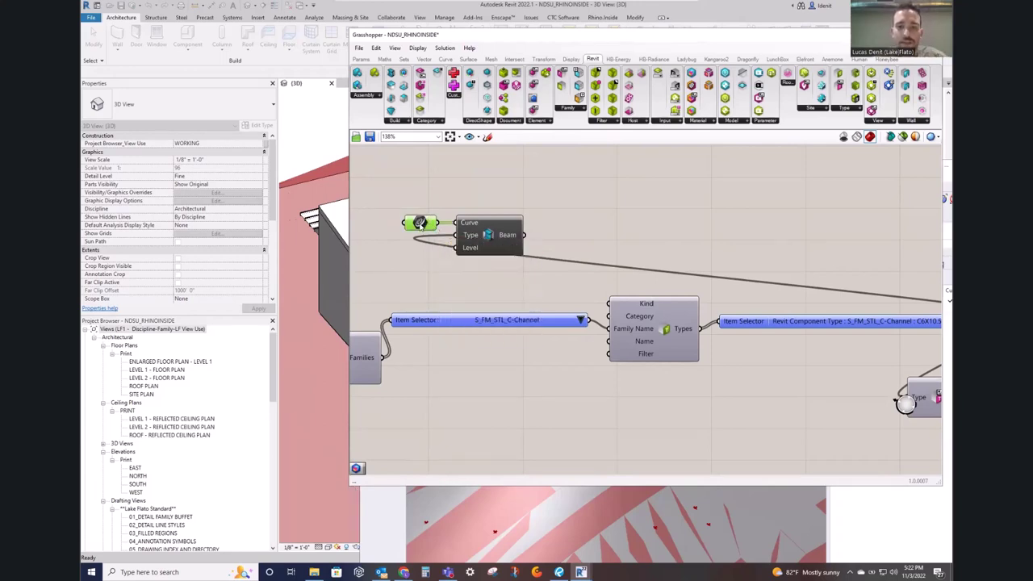
Step: Show the Geometry parameters of the Params component set and move the Grasshopper window aside to uncover the Rhino model
click(419, 207)
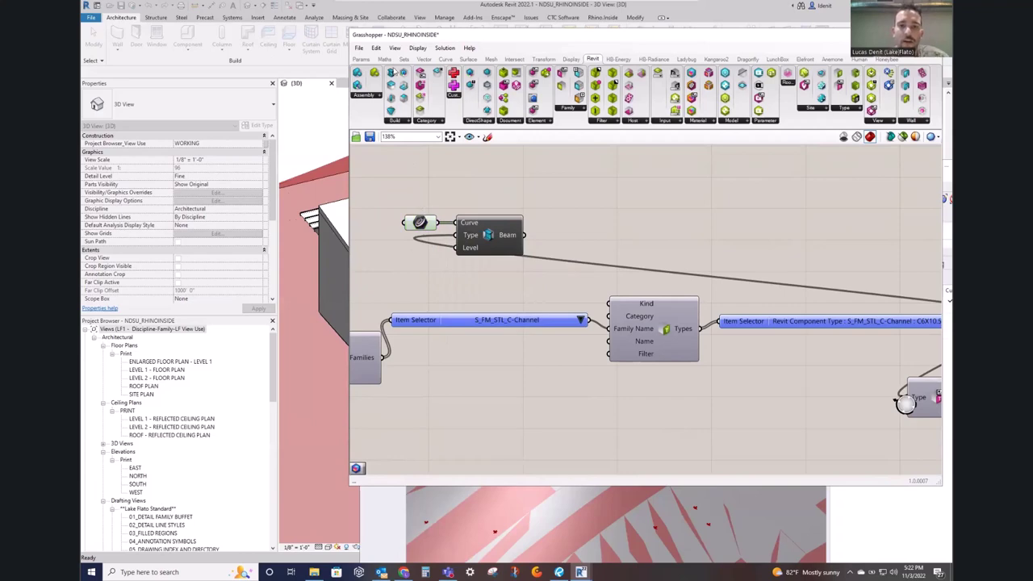
click(361, 59)
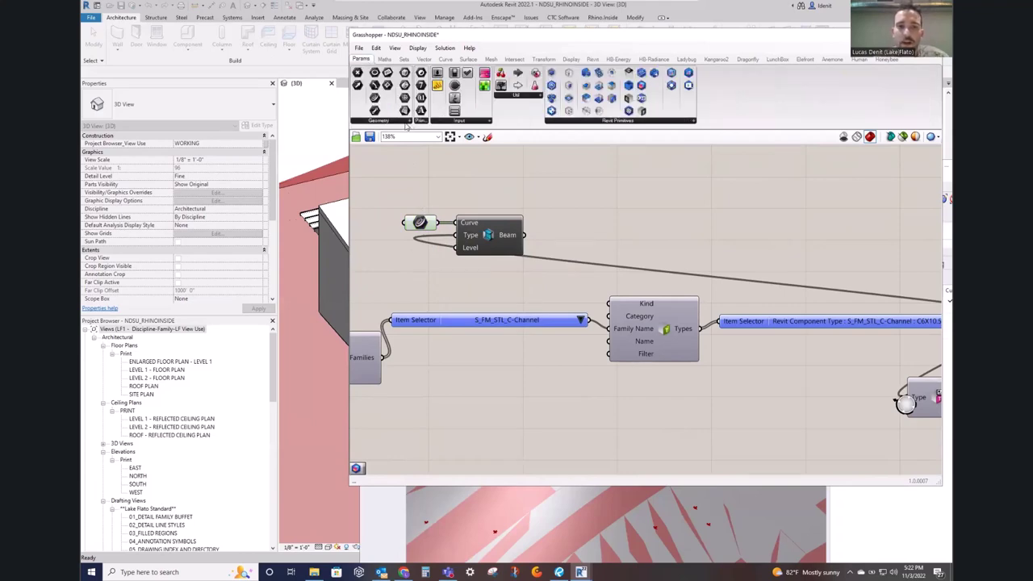
click(407, 123)
drag(372, 164, 412, 223)
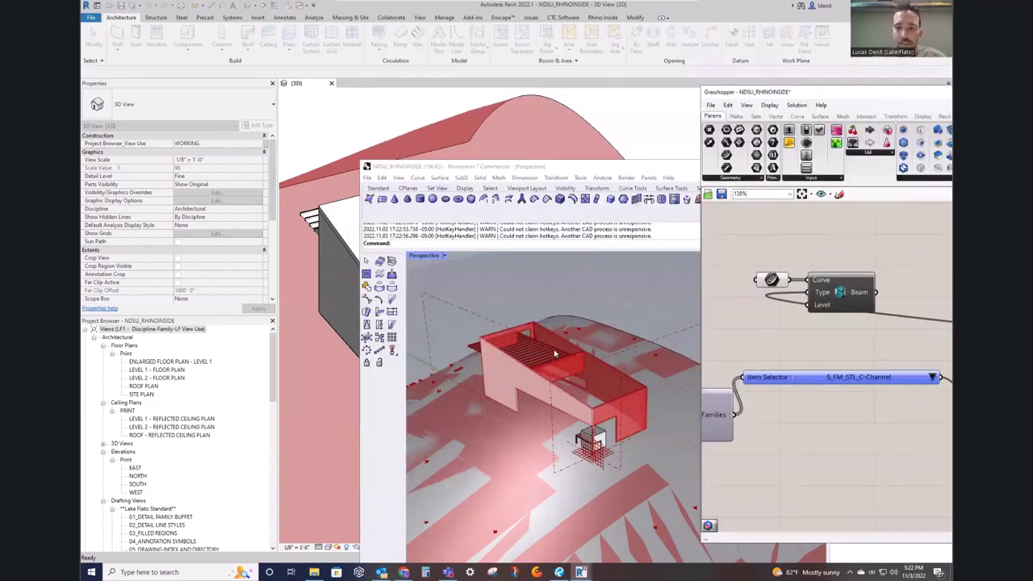
Step: Examine the canopy beams projecting from the building in the Rhino Perspective view, from the side and from above
scroll(557, 339, up, 10)
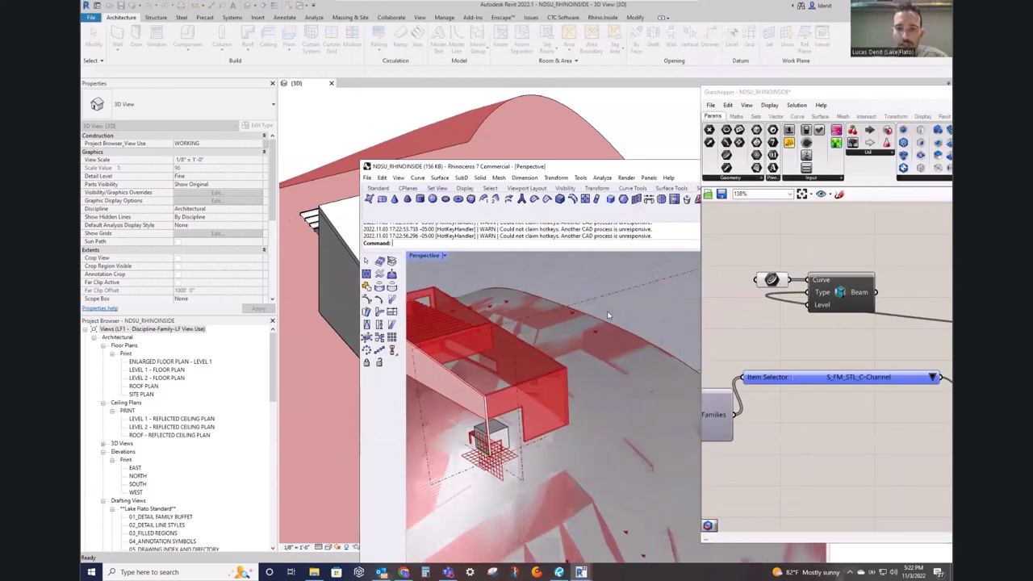
right_drag(516, 326, 576, 376)
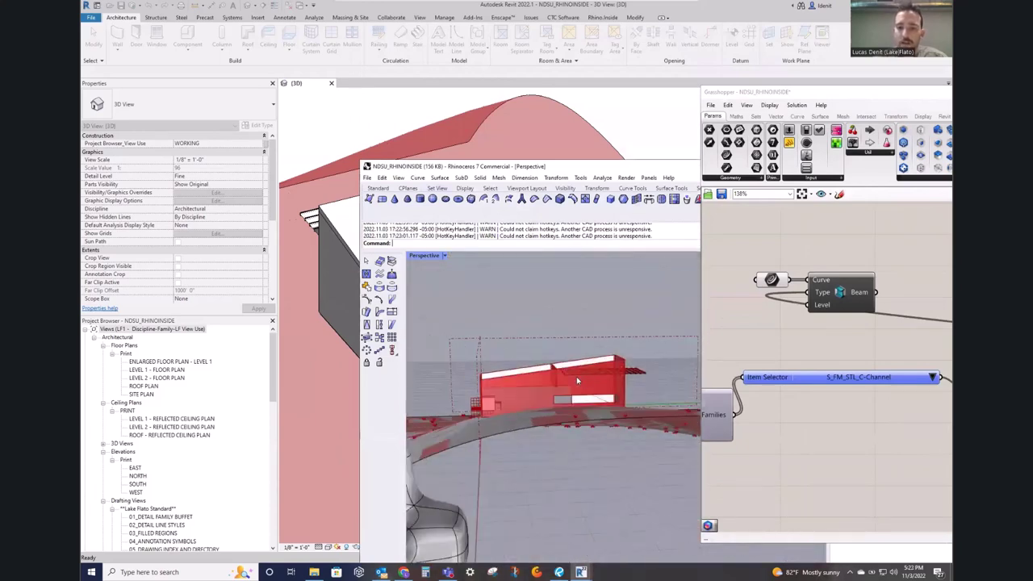
scroll(635, 364, up, 4)
right_drag(638, 362, 574, 365)
text(z)
key(Return)
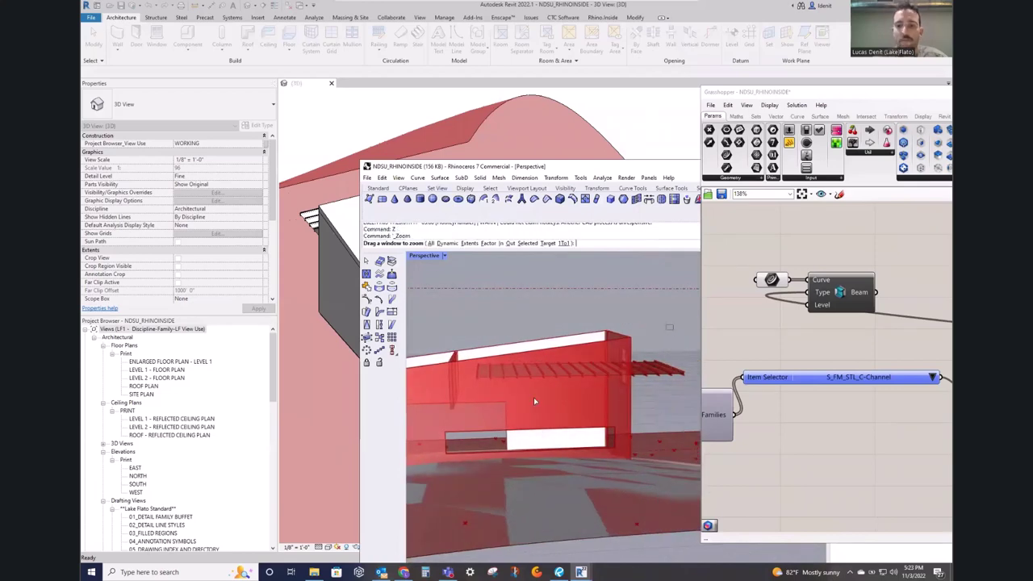
drag(677, 326, 511, 409)
right_drag(599, 341, 543, 358)
shift+right_drag(542, 358, 607, 404)
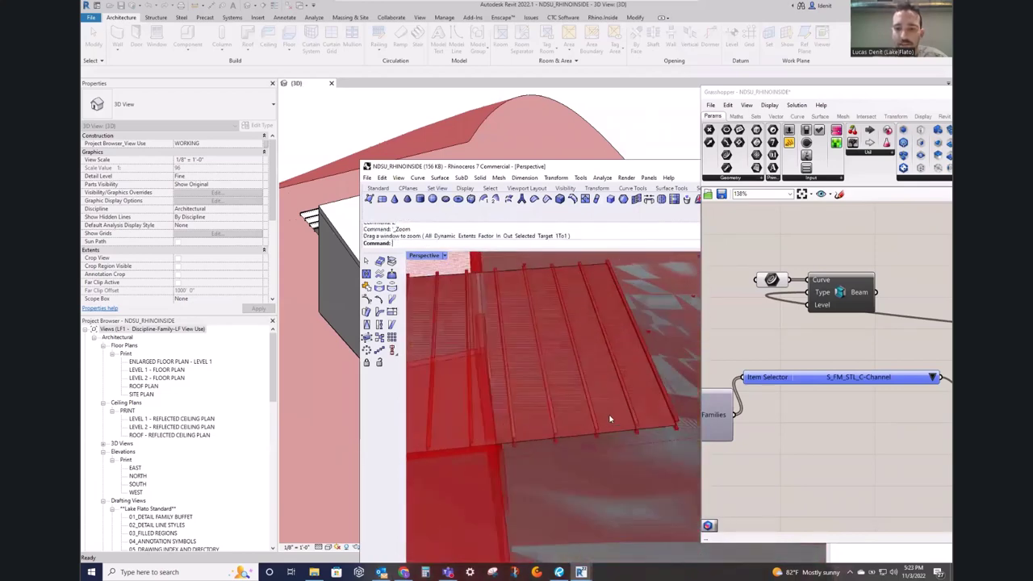
Step: Isolate the referenced canopy beam curves in the Rhino model
click(596, 429)
scroll(596, 429, down, 4)
text(Isol)
key(Return)
scroll(801, 418, down, 5)
Step: Turn off the preview of all components in the Grasshopper definition
click(800, 418)
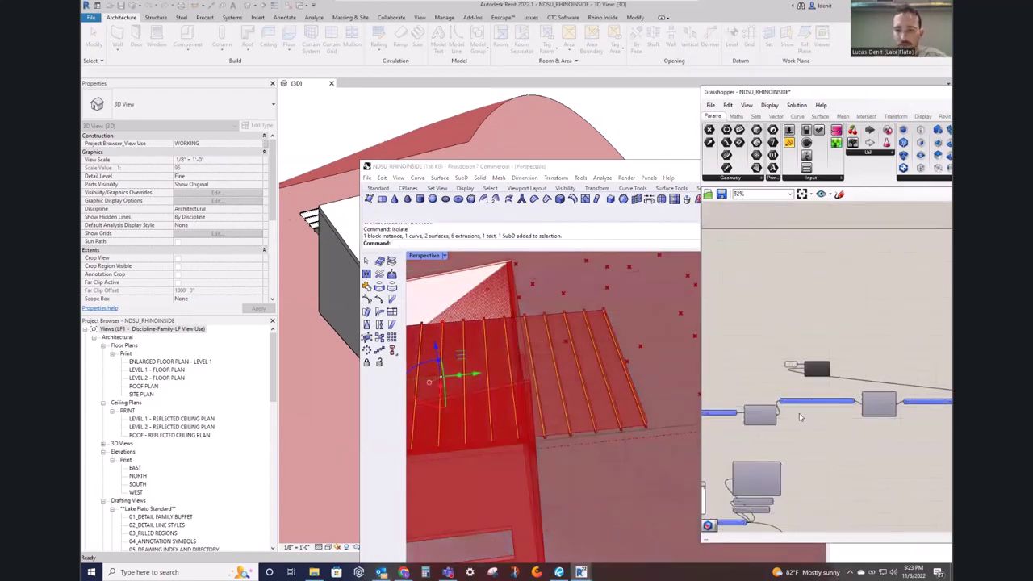
key(ctrl+a)
right_click(800, 315)
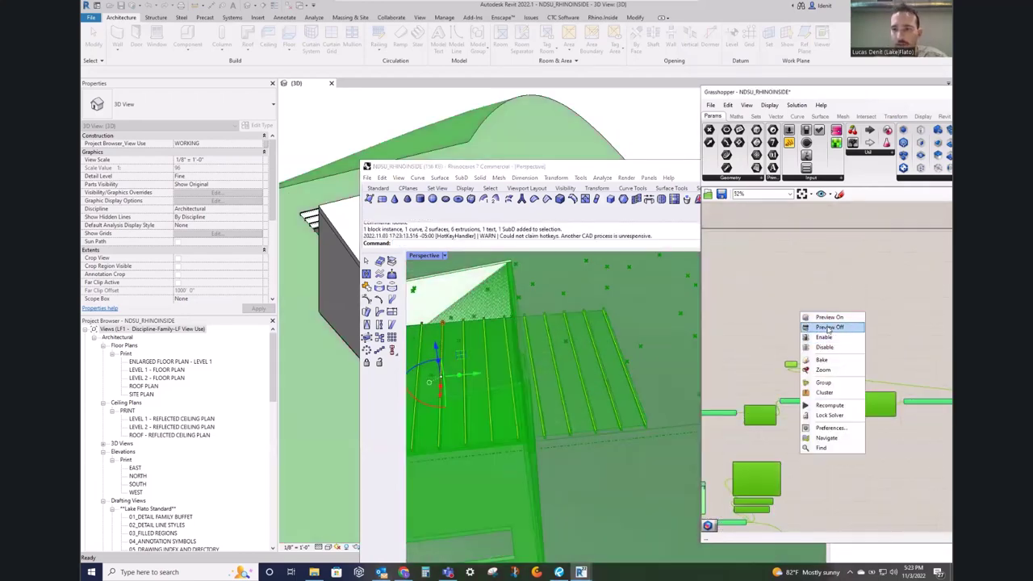
click(811, 326)
click(799, 310)
Step: Examine the isolated beam curves in the Rhino Perspective view, selecting them all and clearing the selection
click(528, 296)
shift+right_drag(486, 373, 608, 357)
key(ctrl+a)
scroll(544, 357, down, 5)
click(609, 357)
right_drag(543, 400, 580, 419)
key(ctrl+a)
key(Escape)
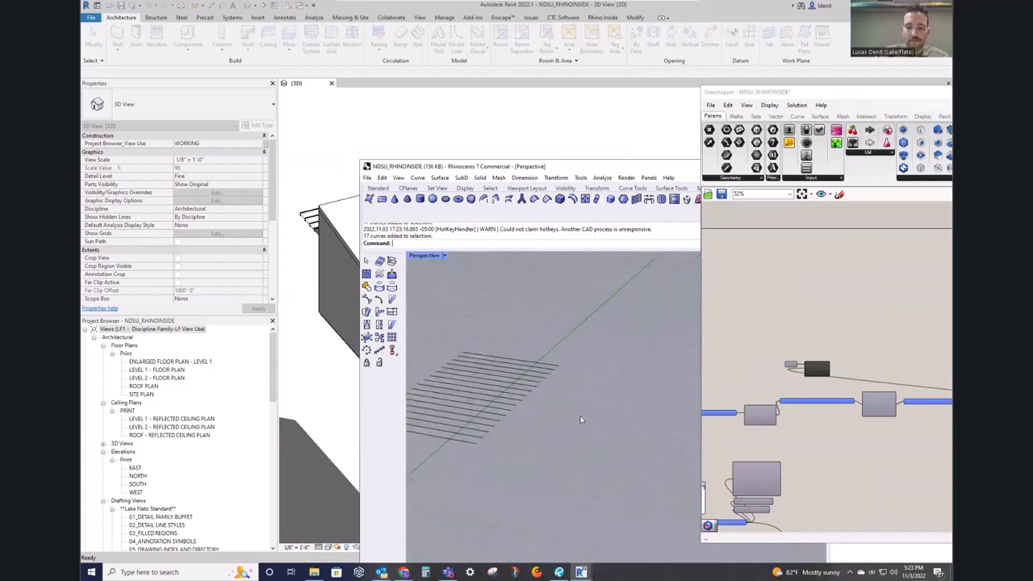
Step: Draw a single straight line in Rhino beside the row of isolated beam curves
key(Return)
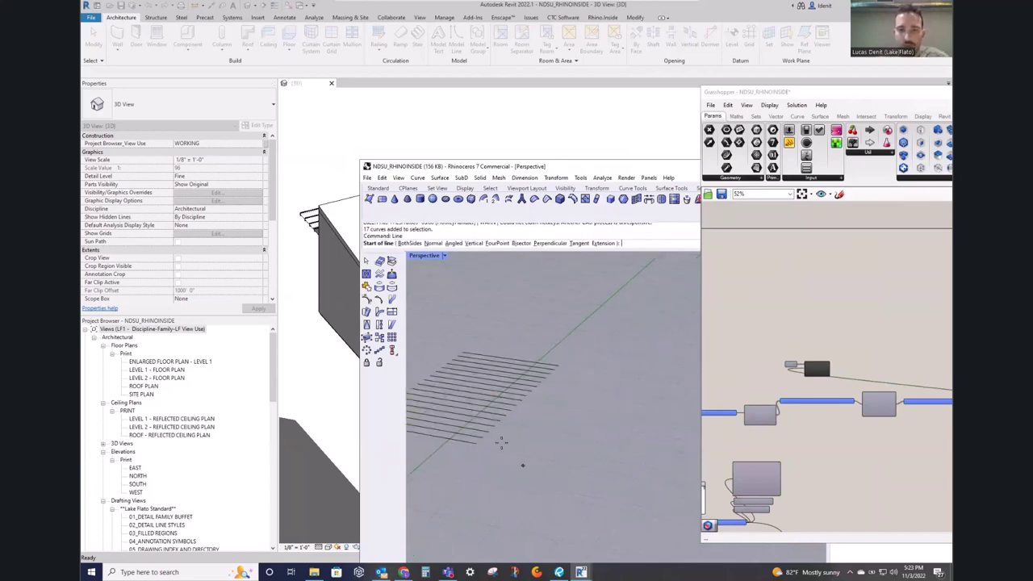
click(531, 478)
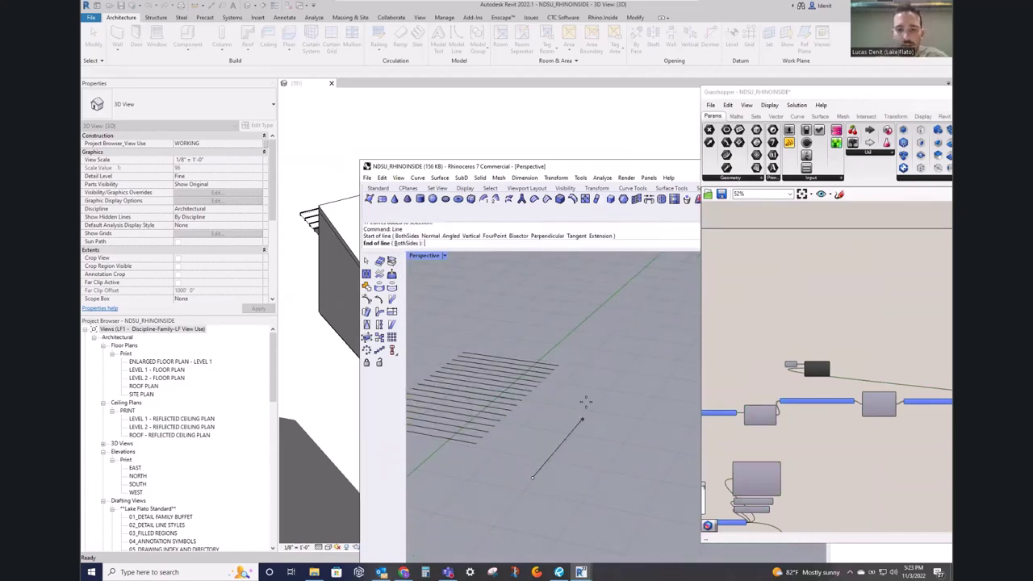
click(600, 396)
Step: Add a new Curve parameter above the existing one in Grasshopper and reference the newly drawn line in it
scroll(815, 343, up, 4)
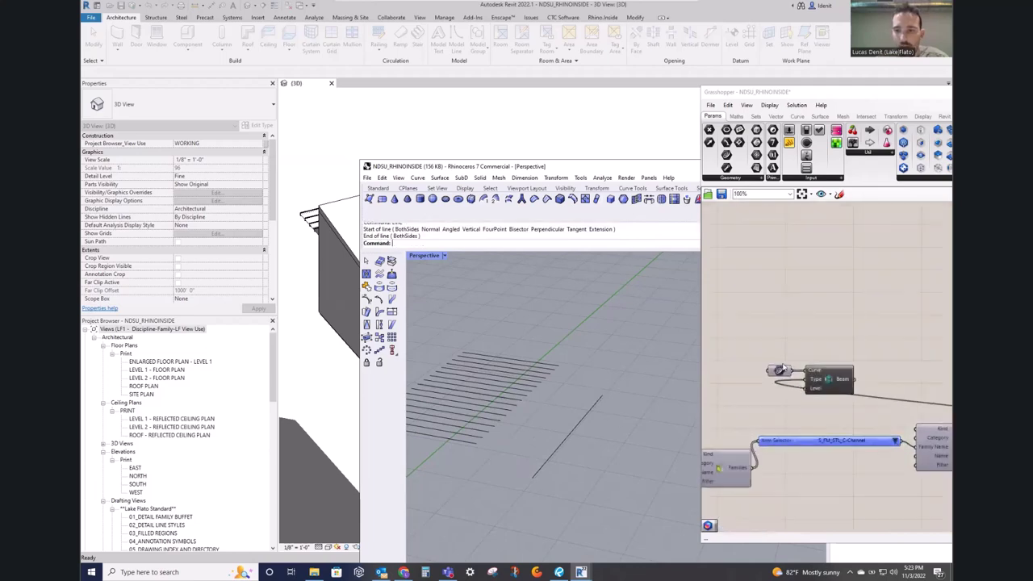
double_click(811, 276)
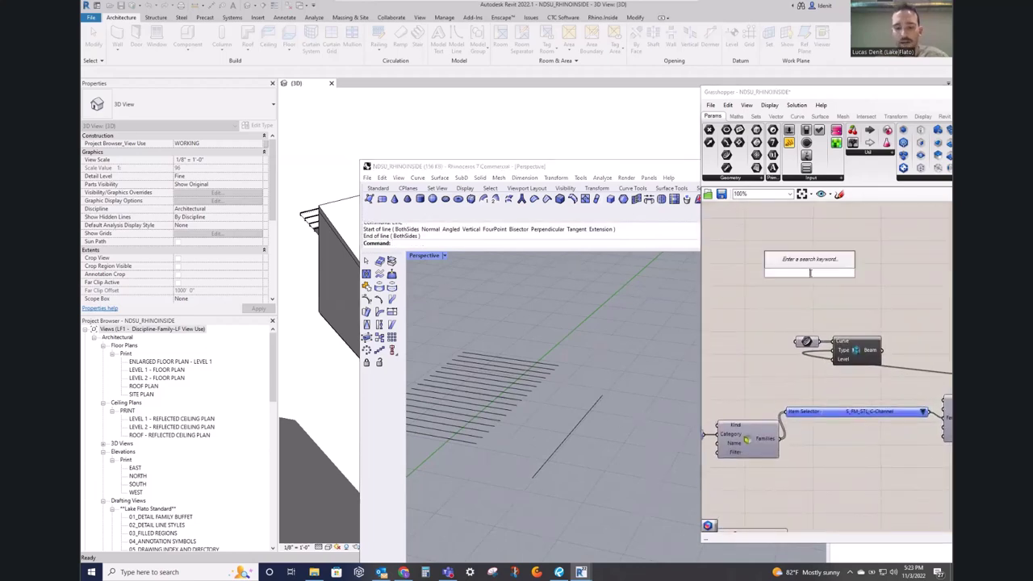
text(CURVE)
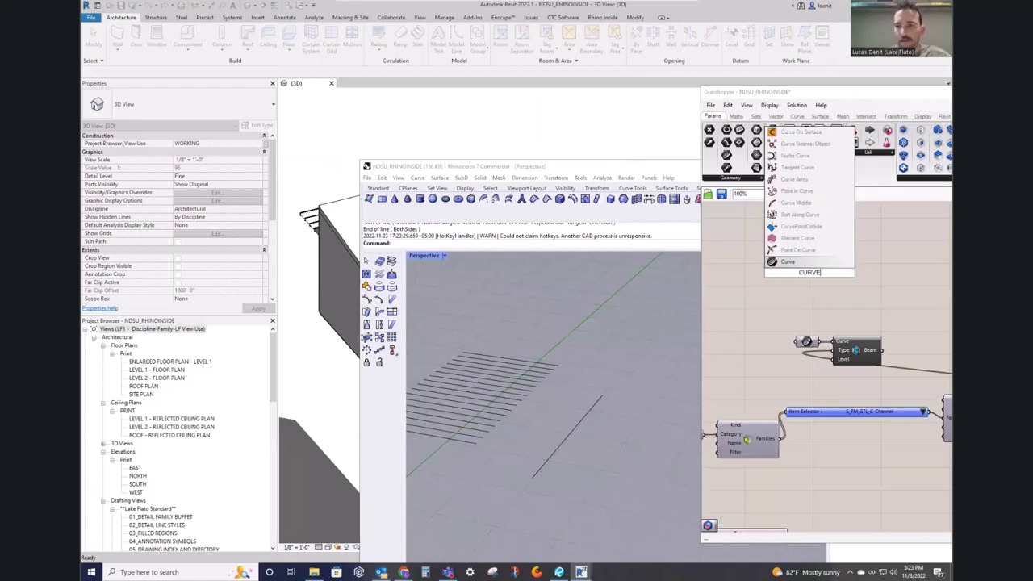
click(802, 261)
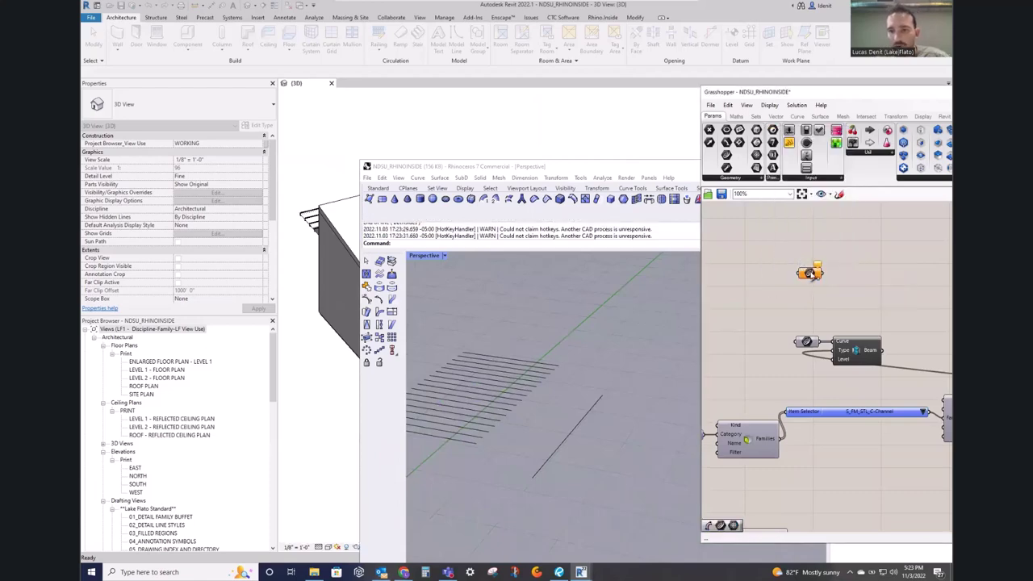
right_click(809, 273)
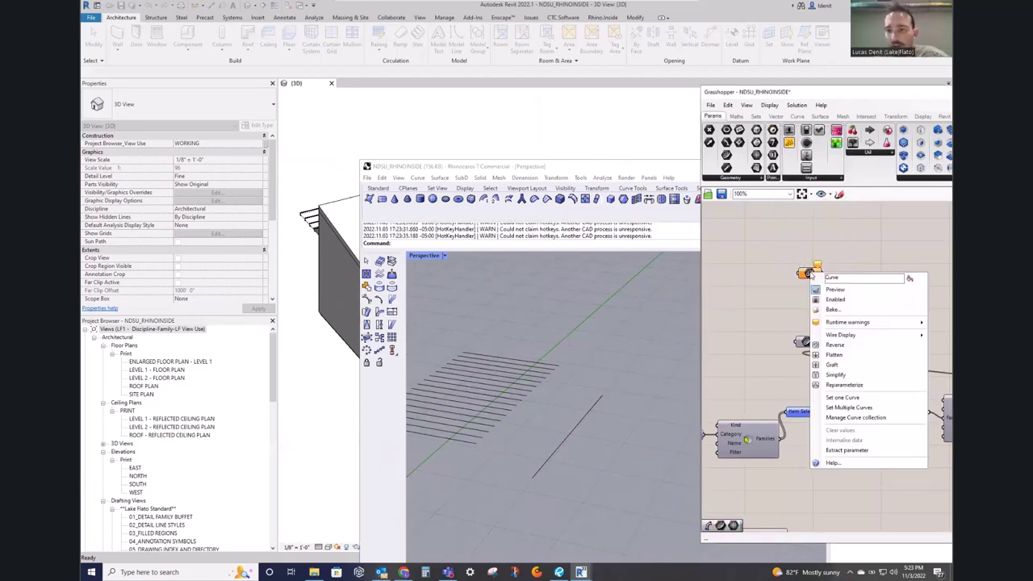
click(847, 401)
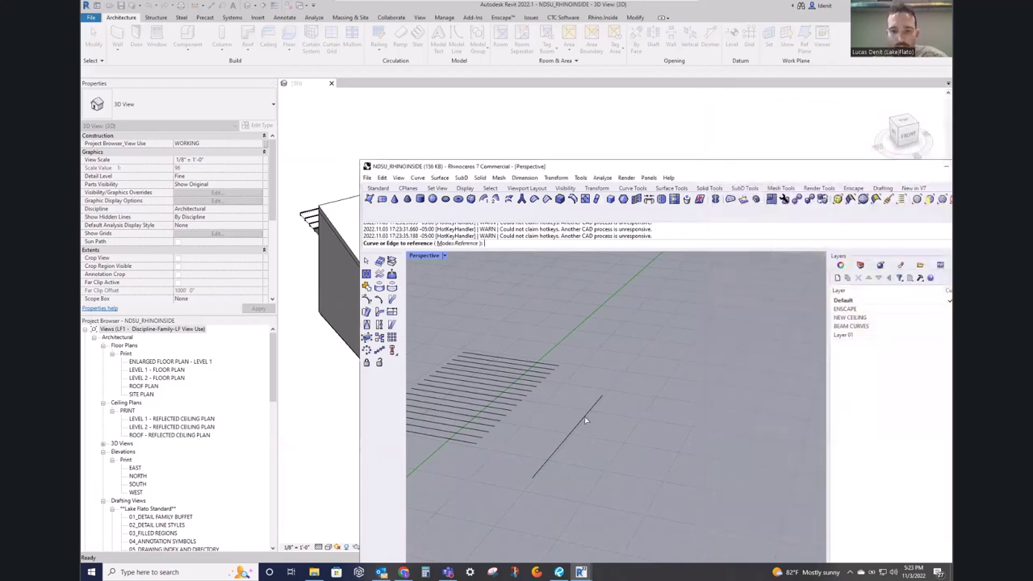
click(586, 419)
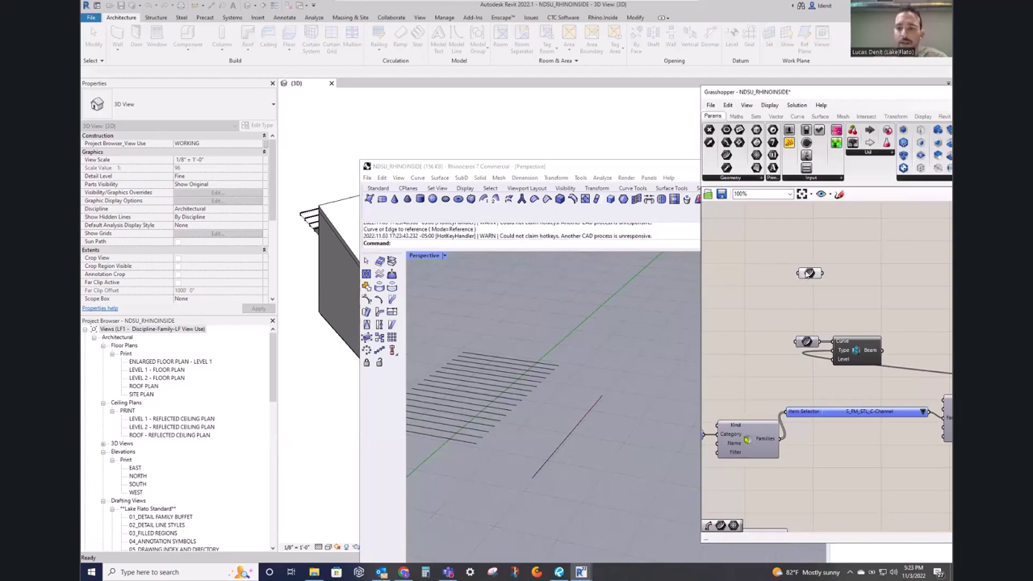
Step: Feed the new Curve parameter into the Curve input of Add Beam, replacing the existing curve connection
click(810, 272)
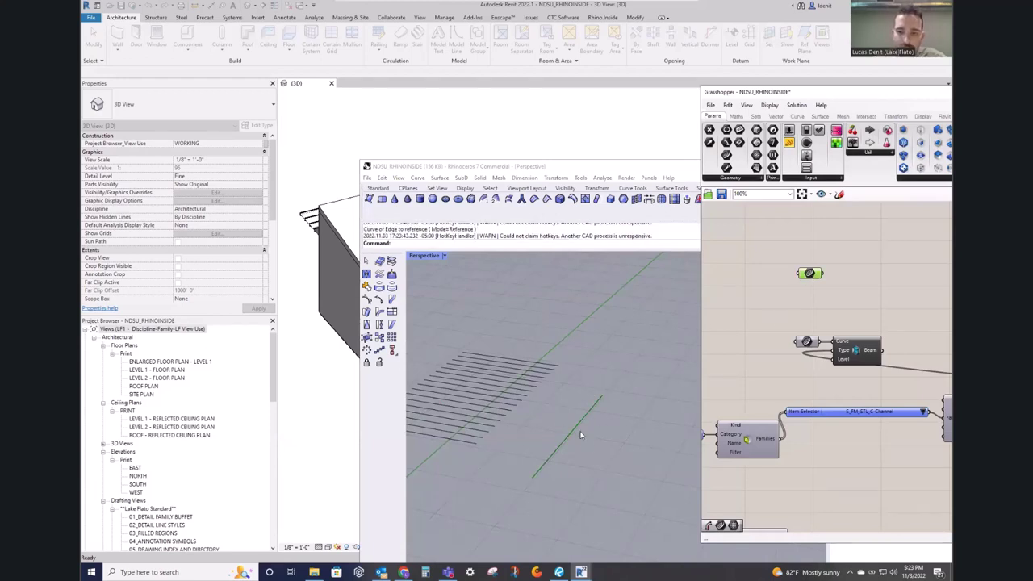
click(886, 305)
right_drag(862, 301, 819, 311)
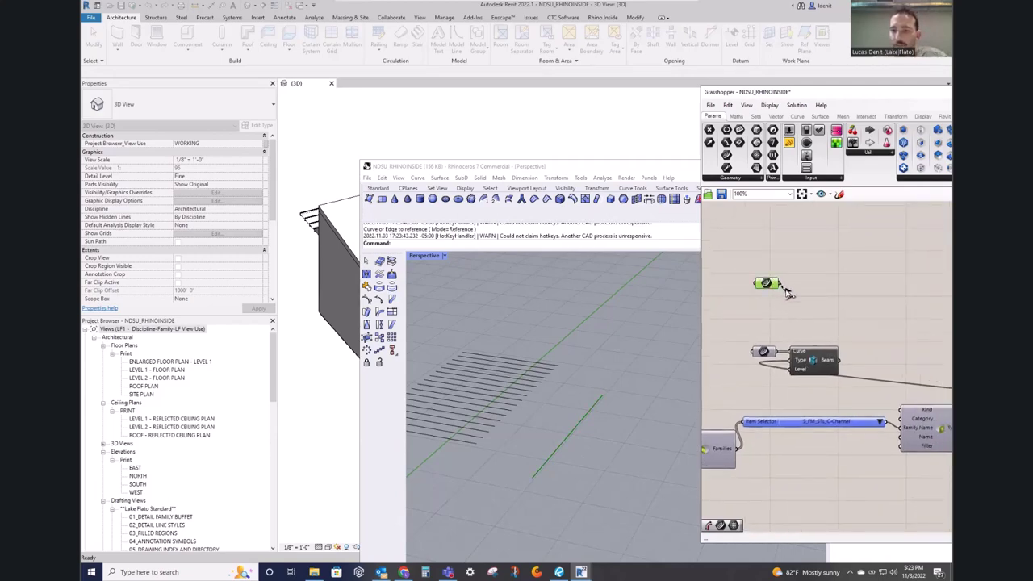
drag(812, 359, 839, 347)
drag(778, 283, 816, 343)
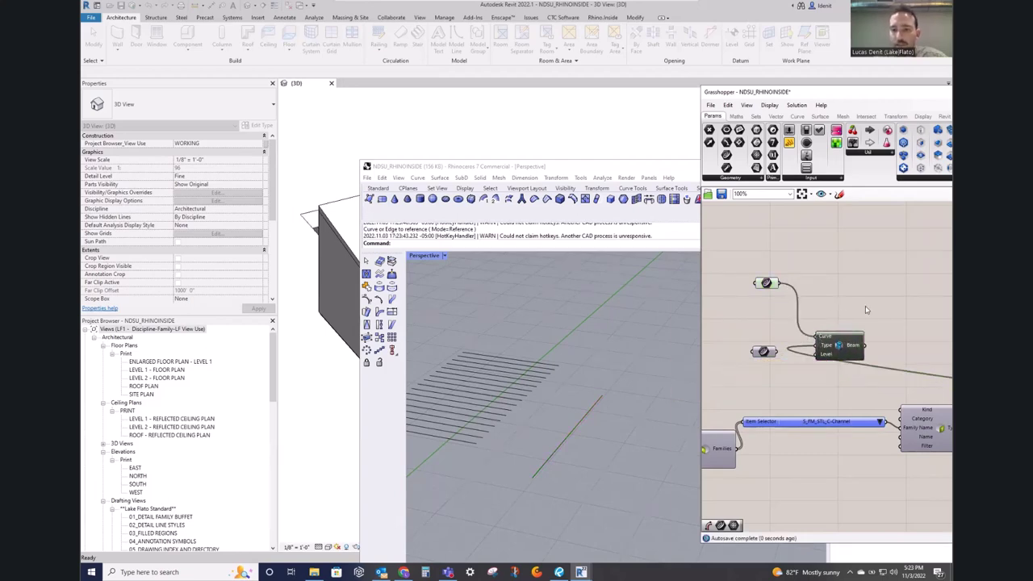
Step: Turn on the preview of the Add Beam component
right_drag(815, 341, 758, 331)
click(780, 335)
right_click(780, 335)
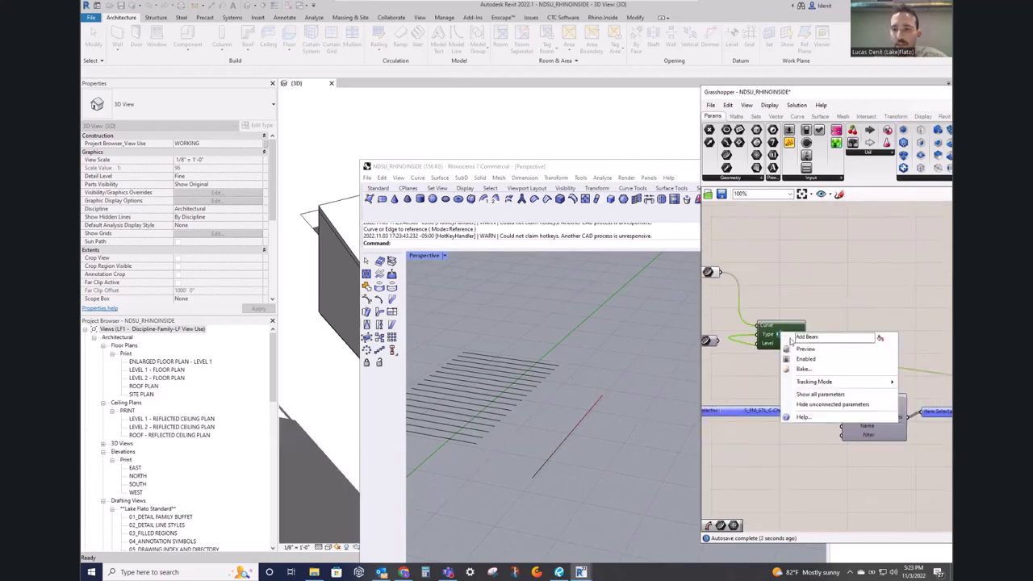
click(800, 349)
click(803, 293)
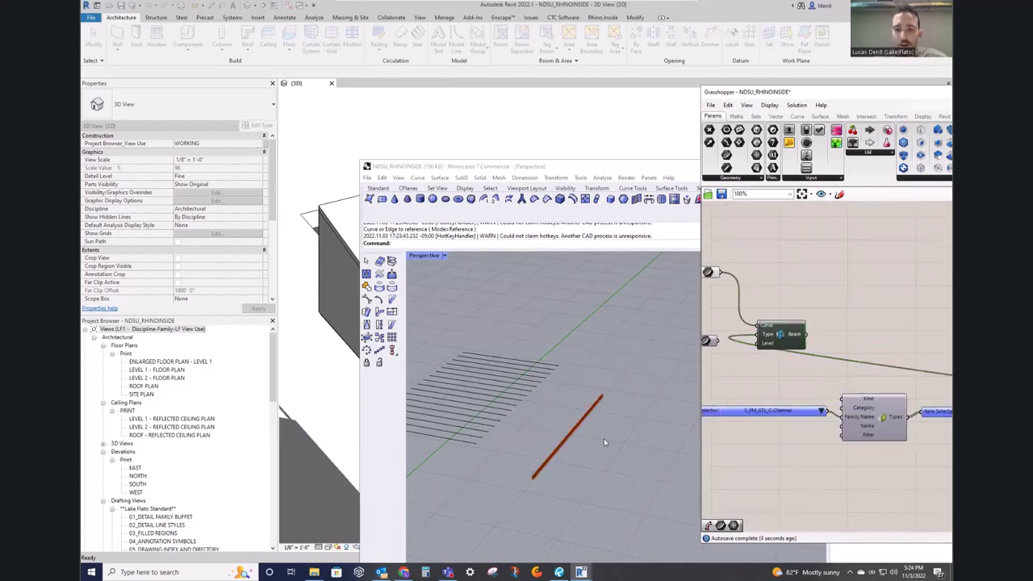
Step: Examine the C-channel beam preview up close along its line in the Rhino view
scroll(545, 460, up, 5)
key(Return)
drag(596, 376, 513, 474)
right_drag(517, 475, 592, 336)
shift+right_drag(621, 376, 550, 407)
Step: Move the Add Beam component higher on the canvas and place its new Curve parameter directly beside it
click(843, 292)
drag(788, 335, 817, 306)
click(818, 262)
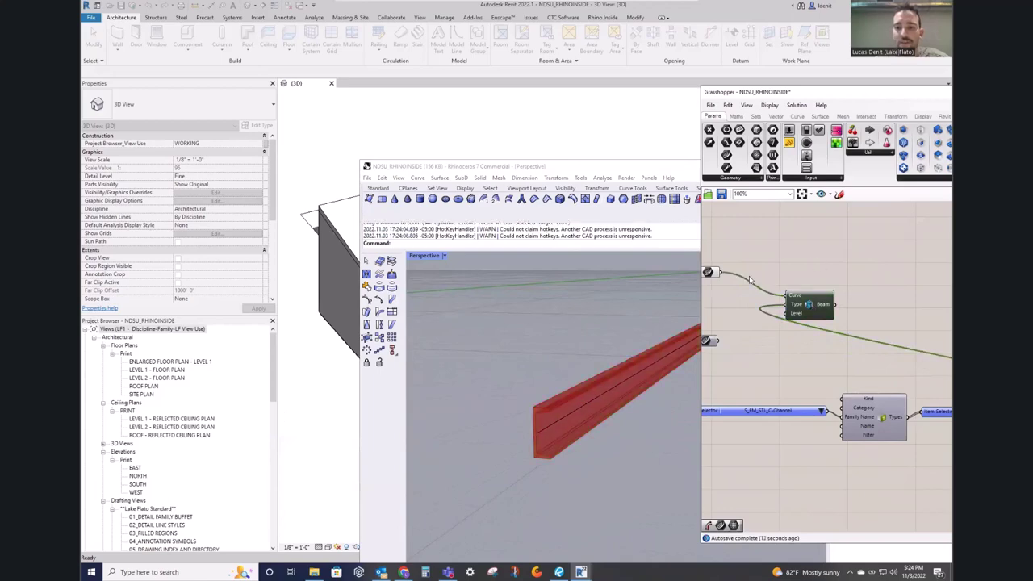
drag(710, 272, 744, 295)
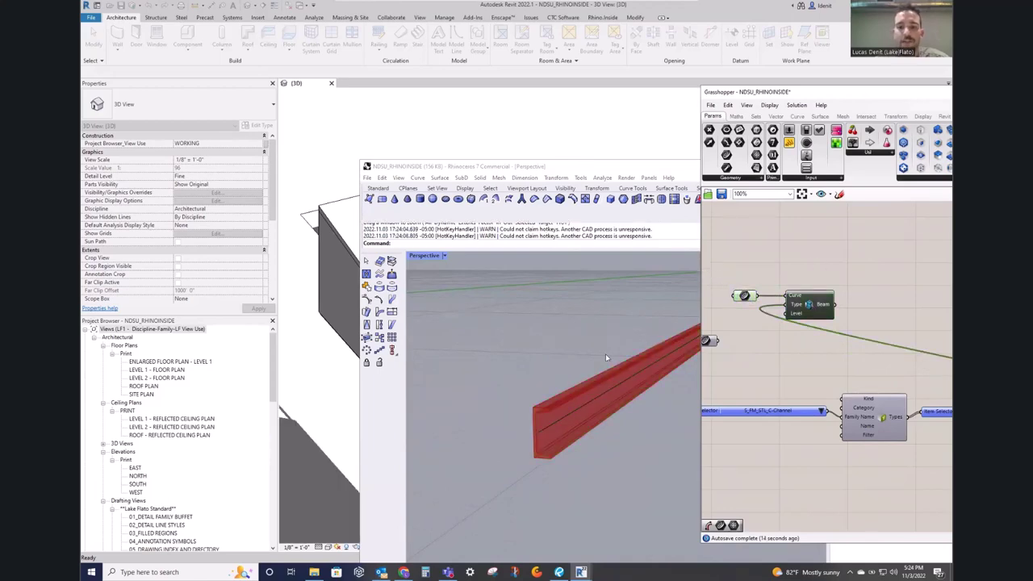
Step: View the whole beam preview in Rhino, uncover the Revit 3D view and examine the matching beam at the building corner
scroll(563, 417, down, 7)
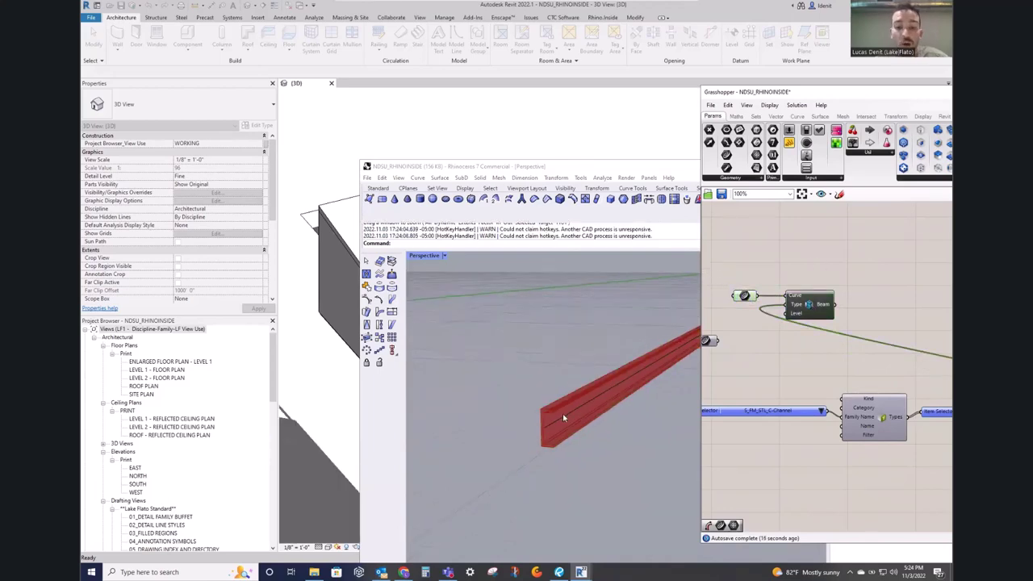
right_drag(564, 417, 537, 427)
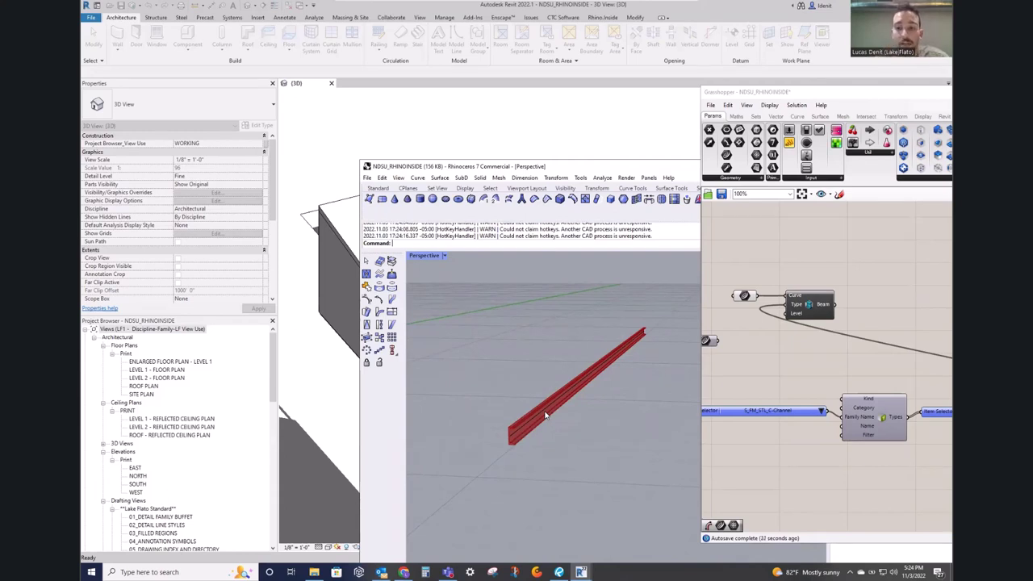
drag(430, 167, 601, 418)
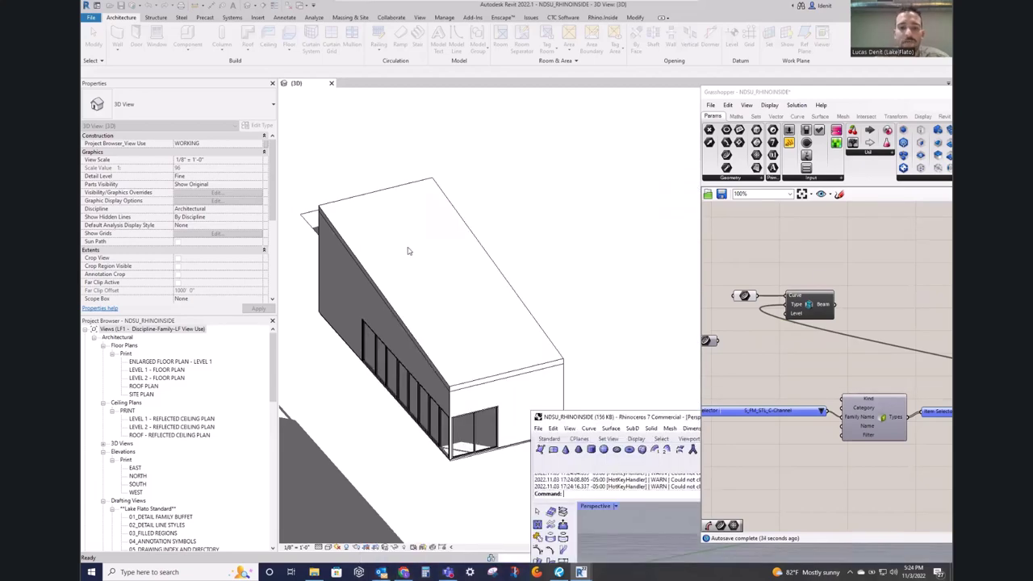
shift+middle_drag(410, 326, 515, 360)
scroll(452, 377, up, 8)
shift+middle_drag(448, 381, 489, 372)
click(424, 277)
click(478, 314)
scroll(887, 395, down, 1)
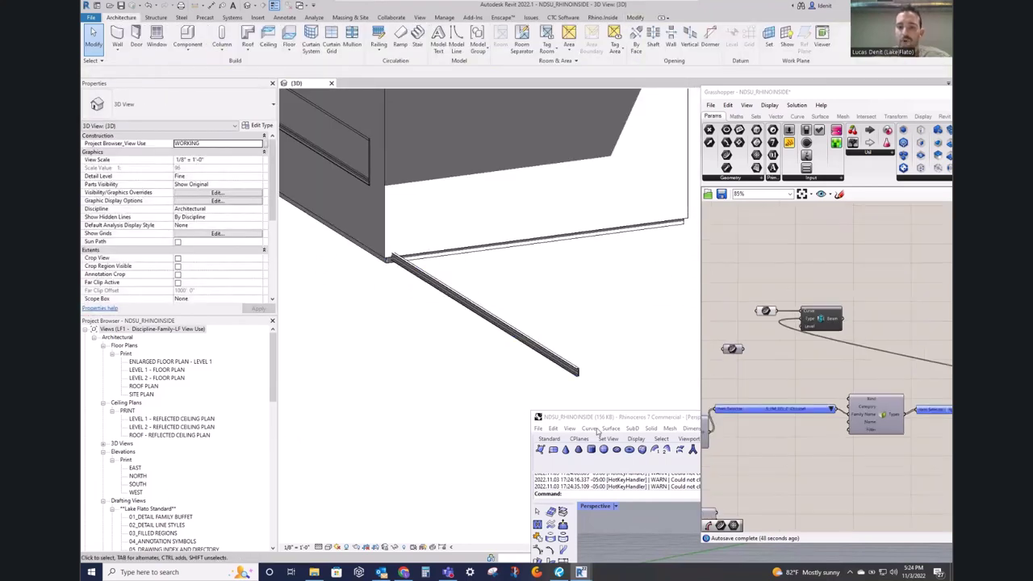
Step: Arrange the windows to show the beam in both Rhino and Revit, and move its driving line vertically upward in Rhino
drag(621, 416, 709, 133)
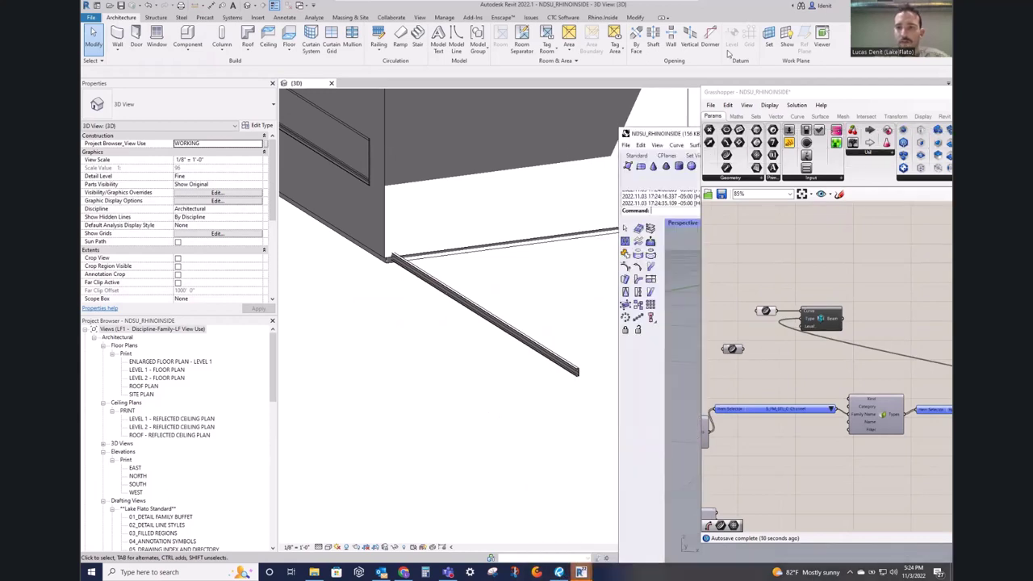
drag(737, 92, 836, 454)
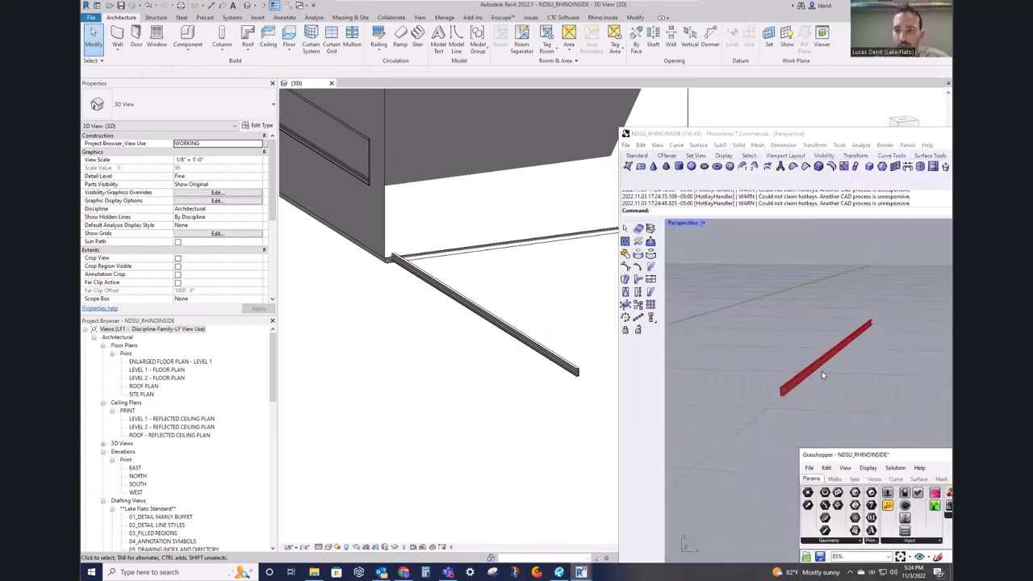
mouse_move(444, 295)
shift+middle_down()
mouse_move(443, 240)
mouse_move(484, 312)
mouse_move(438, 219)
mouse_move(484, 306)
shift+middle_up()
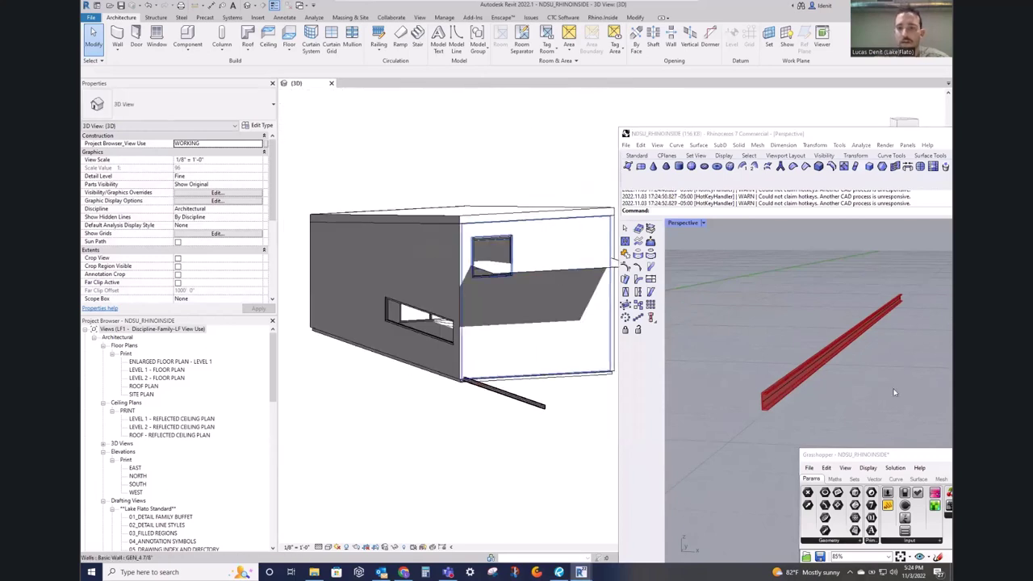
click(811, 368)
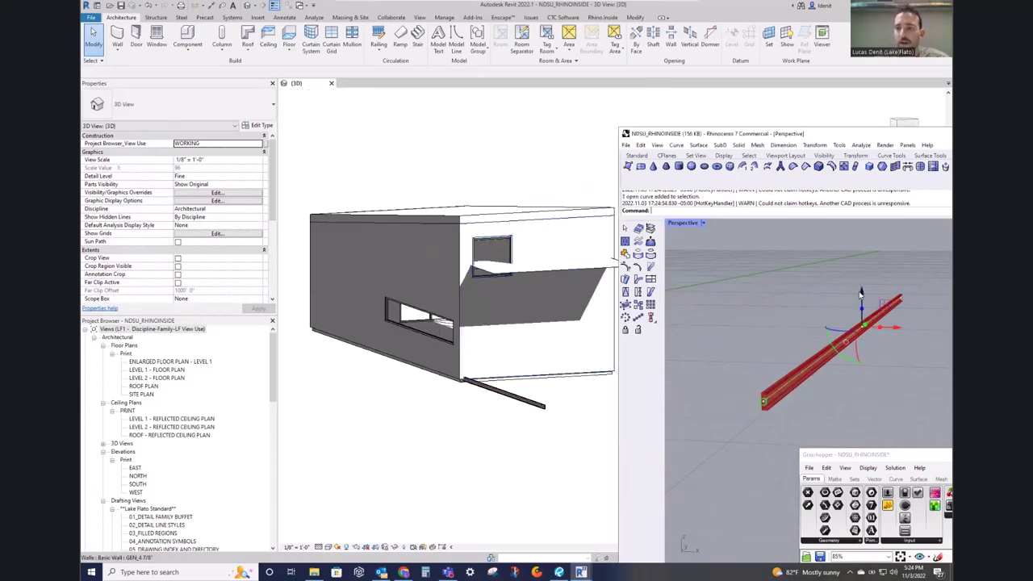
drag(844, 218, 818, 234)
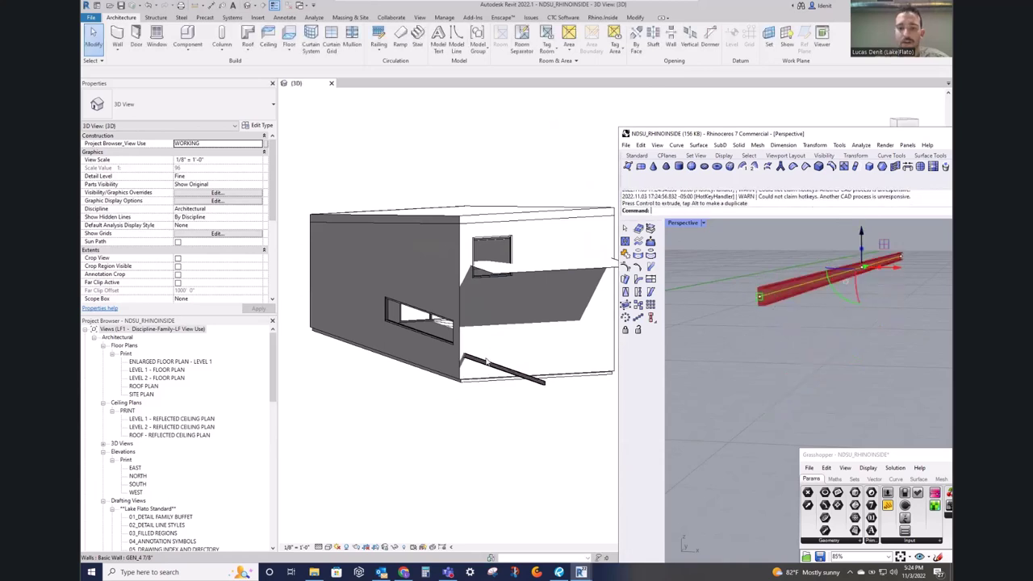
Step: Shorten the line driving the beam in the Rhino viewport and rotate it to a steep tilt
scroll(545, 318, down, 2)
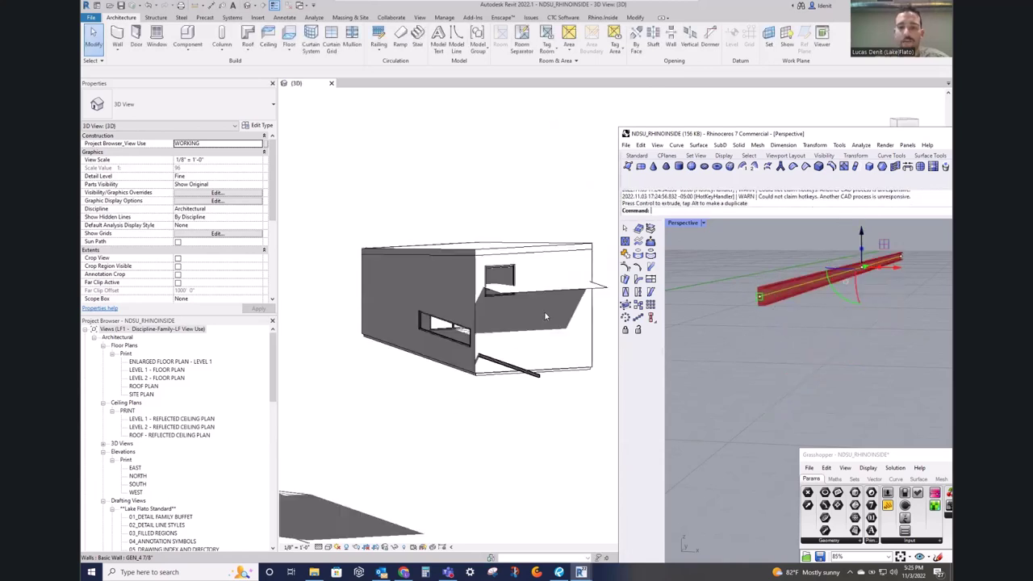
scroll(849, 300, down, 3)
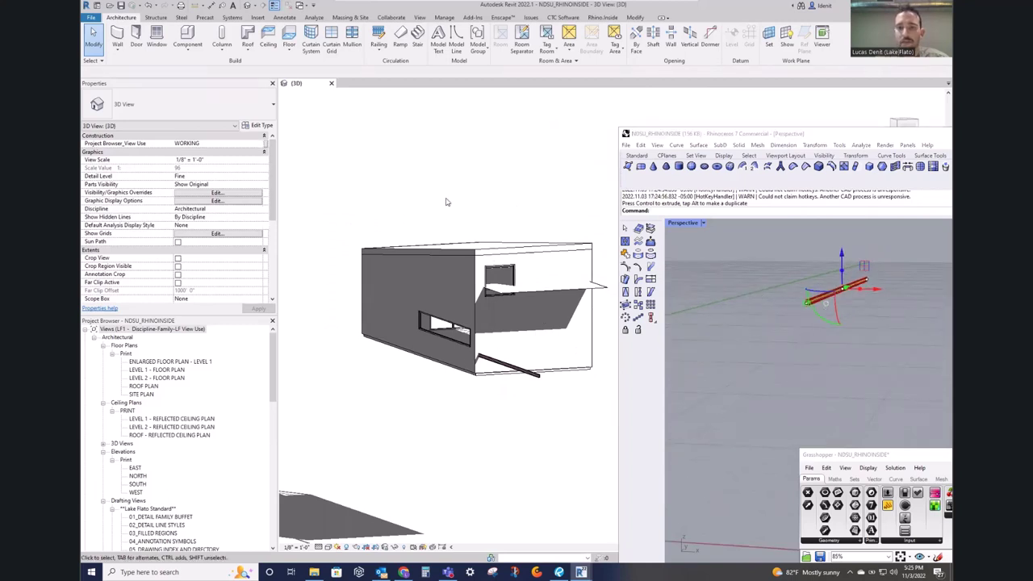
right_drag(857, 365, 771, 372)
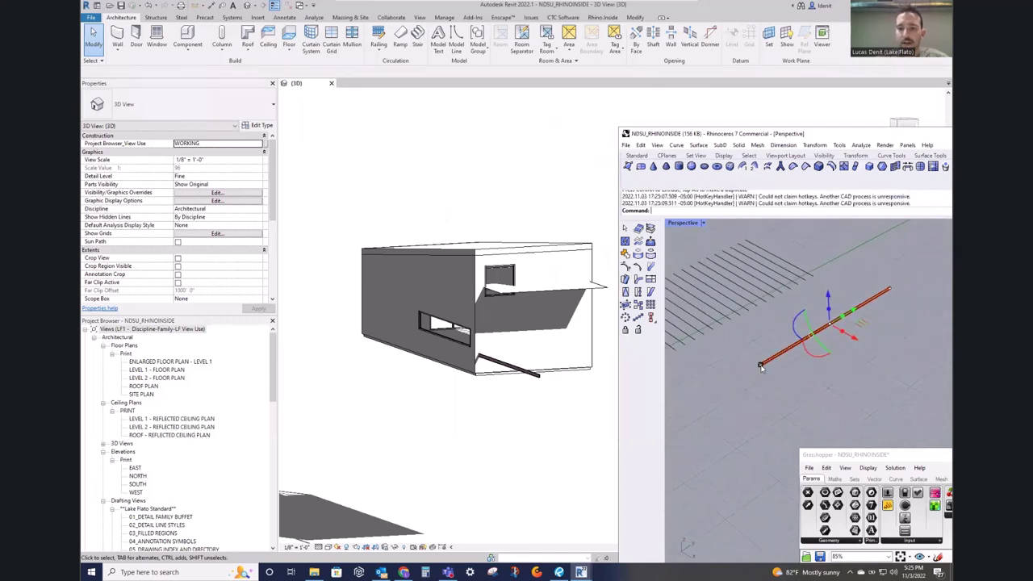
drag(760, 367, 827, 345)
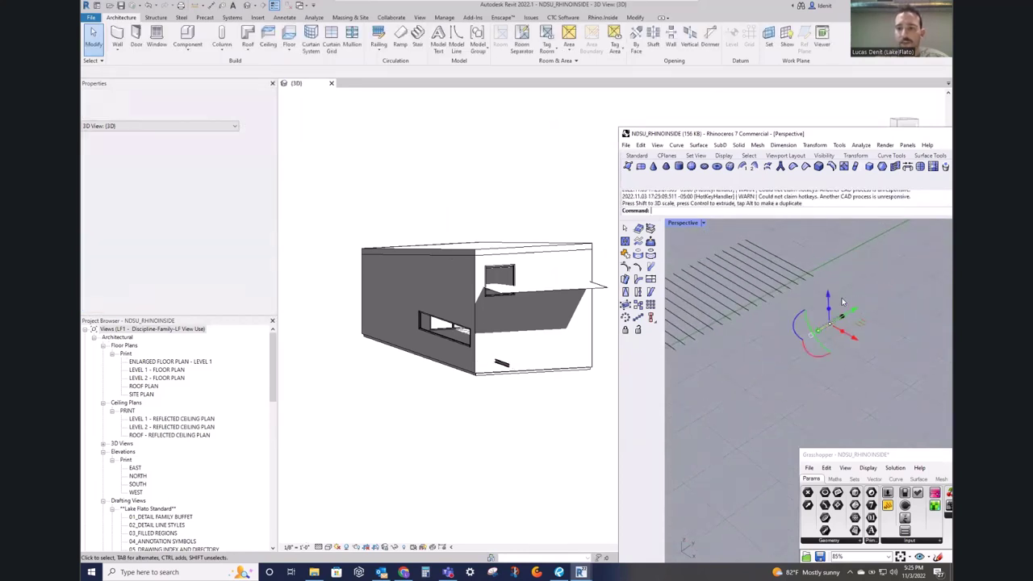
drag(848, 312, 853, 367)
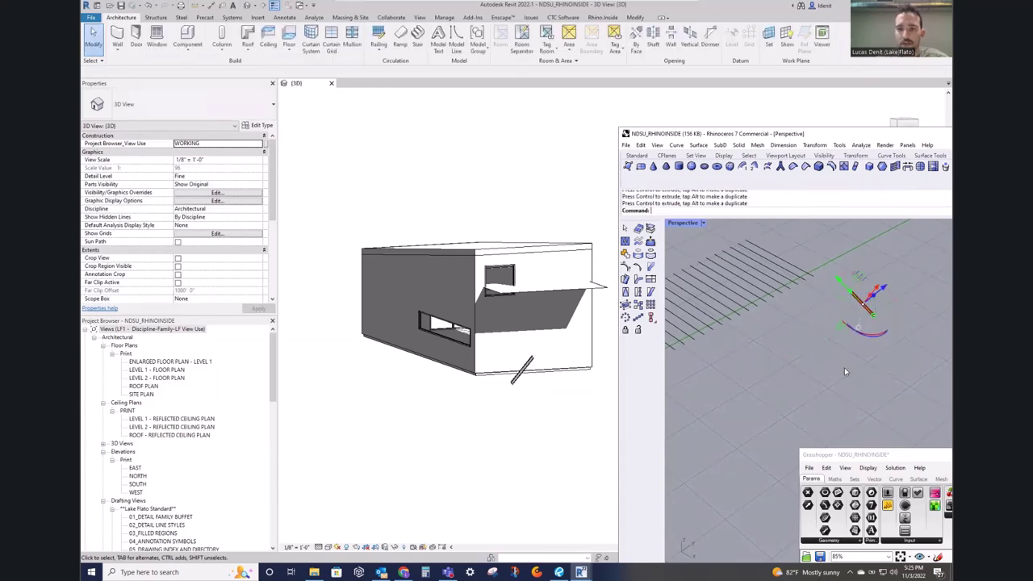
Step: Inspect the tilted C-channel structural framing beam in the Revit 3D view
scroll(483, 374, up, 2)
mouse_move(483, 371)
shift+middle_down()
mouse_move(540, 362)
mouse_move(502, 354)
mouse_move(560, 364)
mouse_move(493, 301)
mouse_move(525, 315)
shift+middle_up()
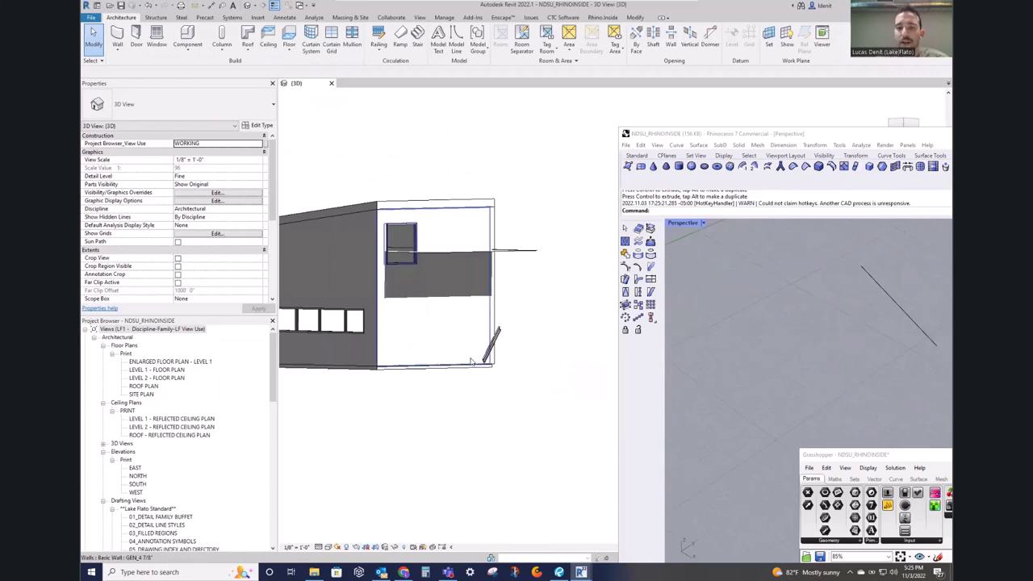
scroll(506, 339, up, 3)
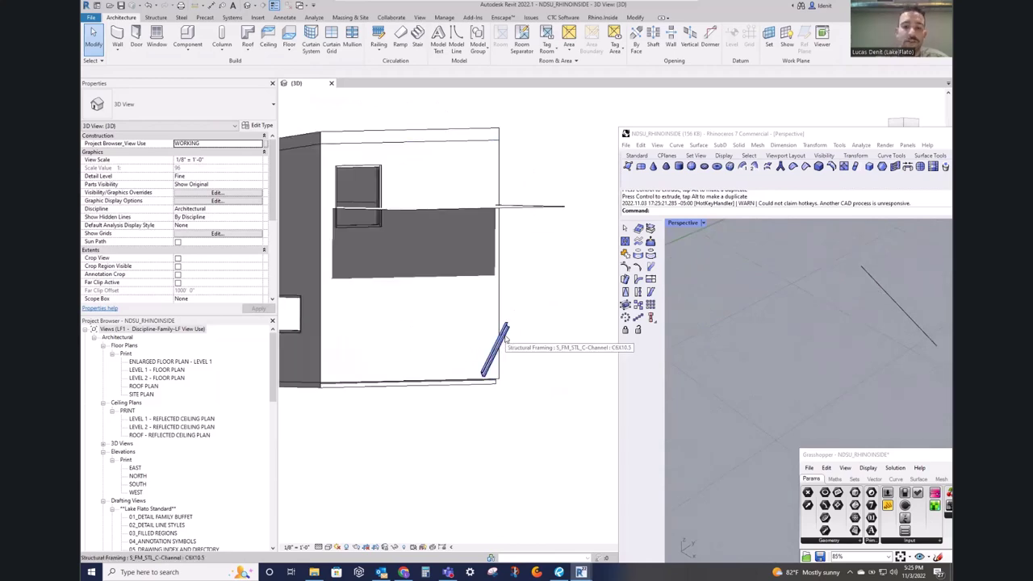
click(506, 337)
key(Escape)
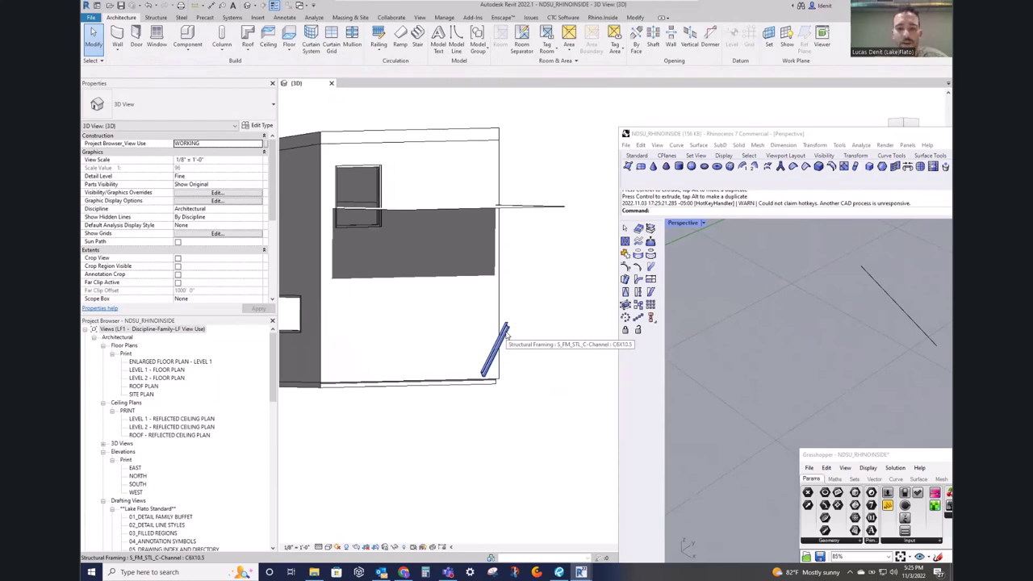
click(506, 337)
key(Escape)
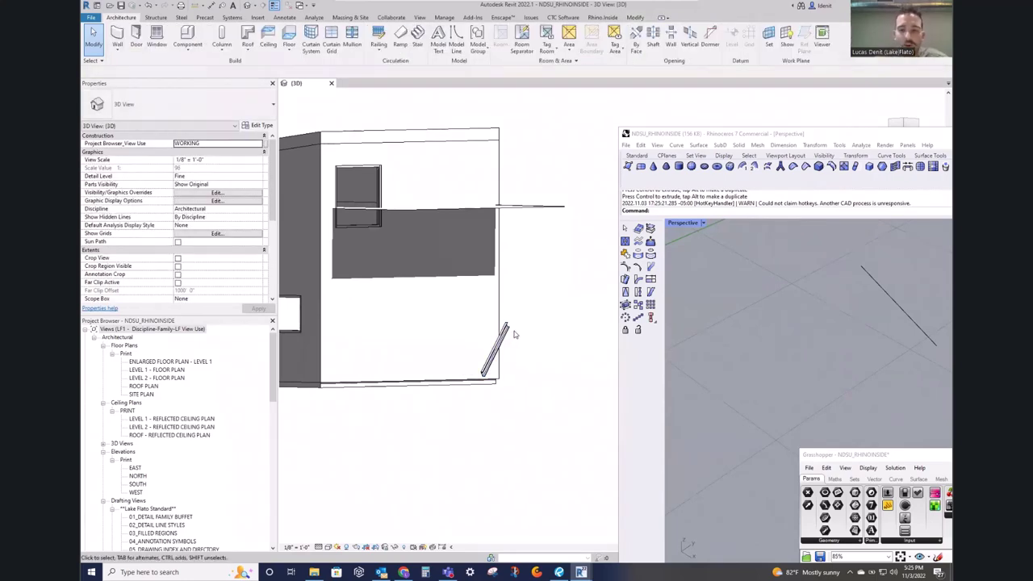
Step: Delete the line that drives the beam from the Rhino model
click(882, 292)
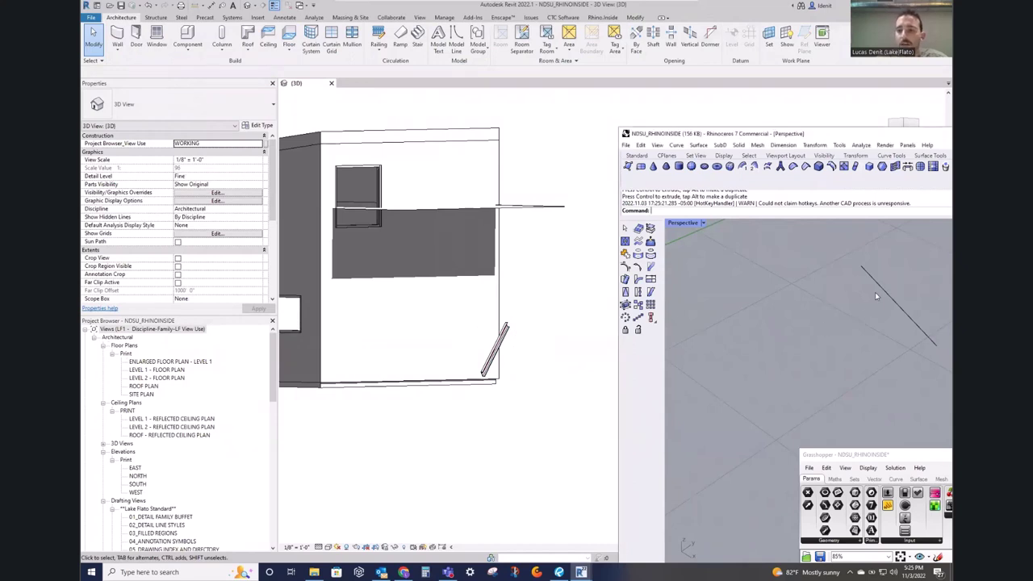
click(891, 294)
scroll(824, 302, down, 6)
mouse_move(824, 299)
right_down()
mouse_move(782, 312)
mouse_move(800, 299)
mouse_move(793, 387)
right_up()
click(802, 376)
key(Delete)
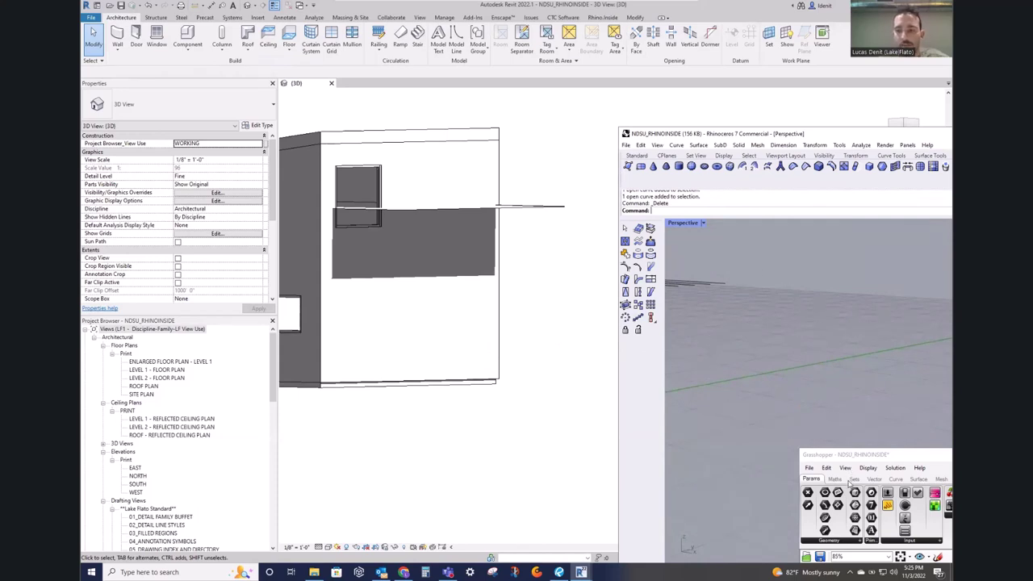
Step: Save the Grasshopper definition and move its window aside so the Revit and Rhino views are uncovered
drag(853, 456, 572, 98)
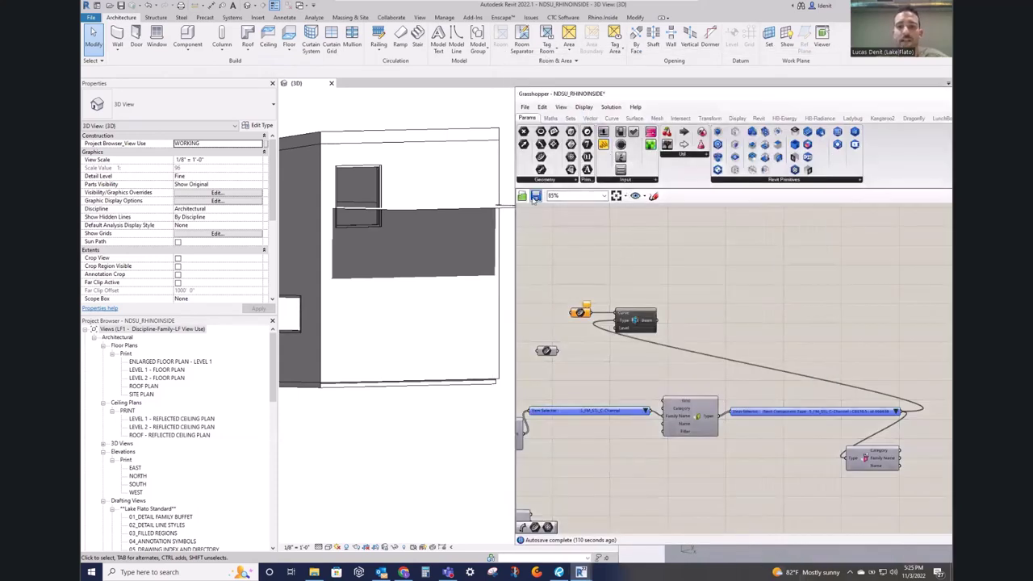
drag(550, 95, 763, 262)
click(689, 254)
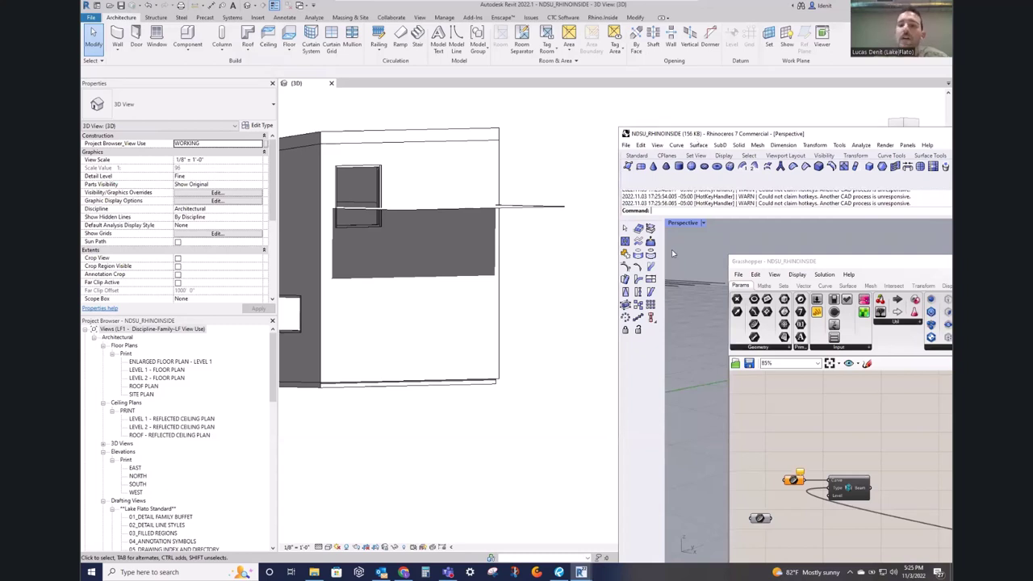
click(837, 263)
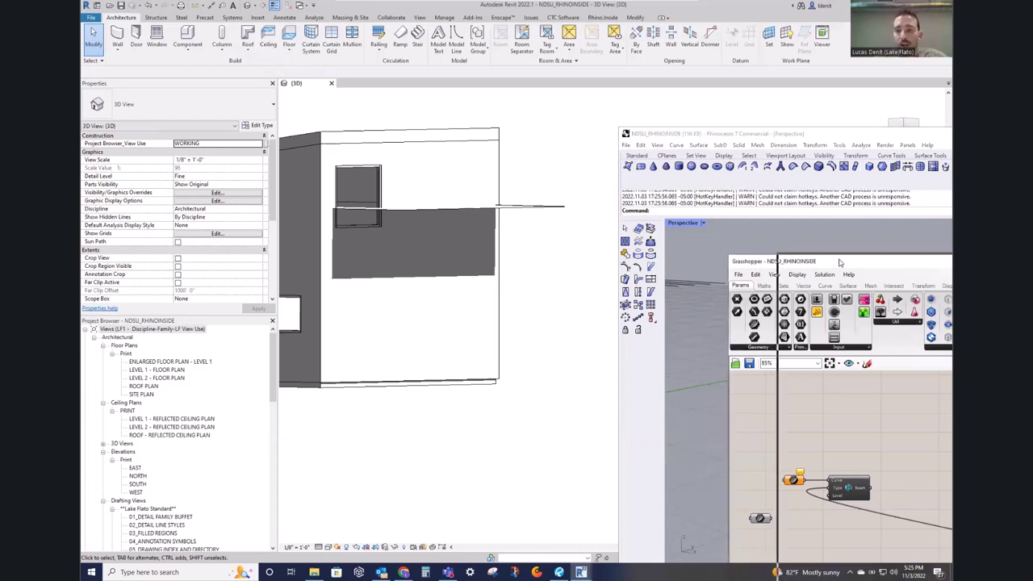
drag(837, 263, 910, 260)
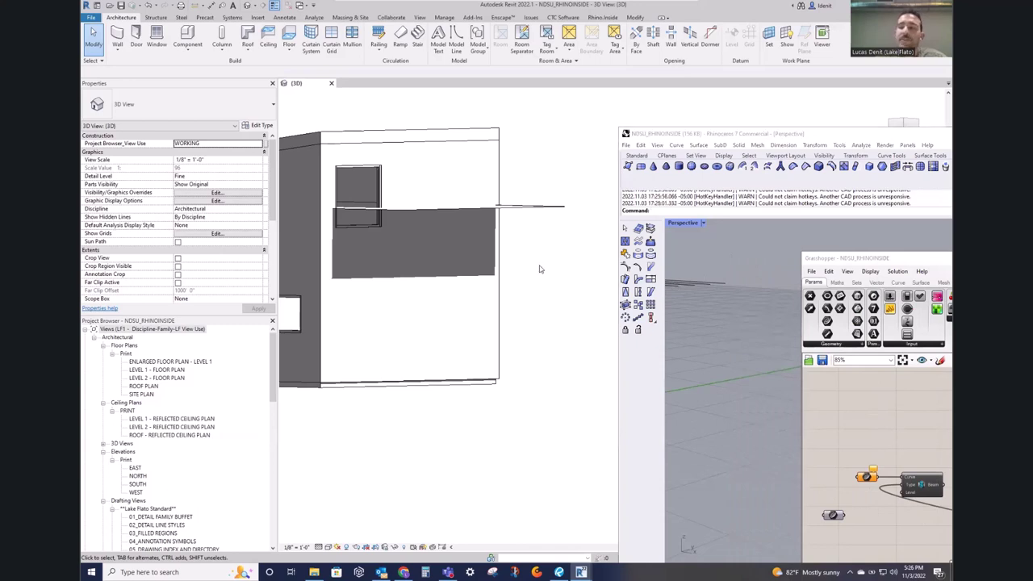
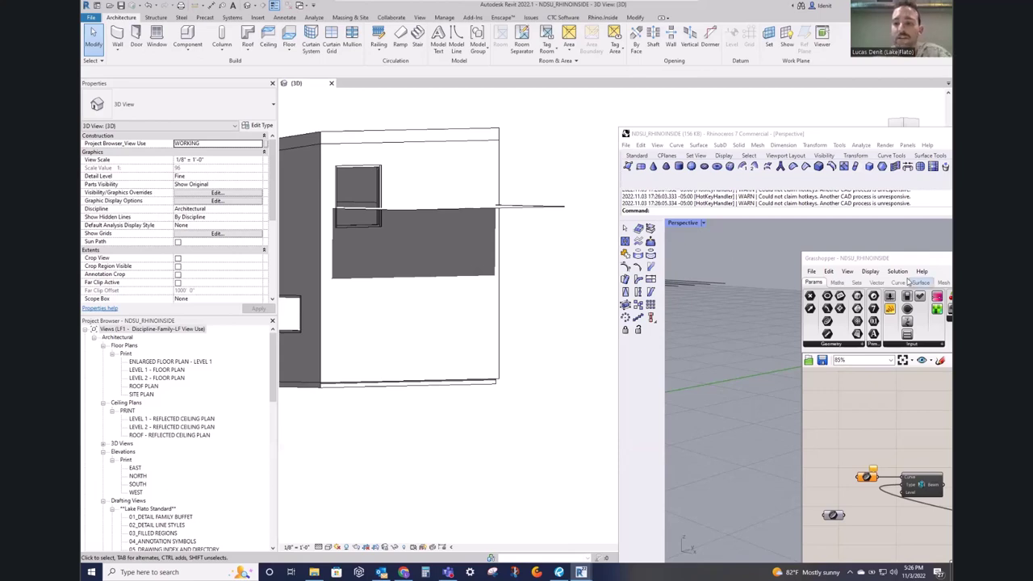
Step: Bring the Grasshopper canvas back into view and review the Revit Build components that can be added
drag(897, 264, 626, 97)
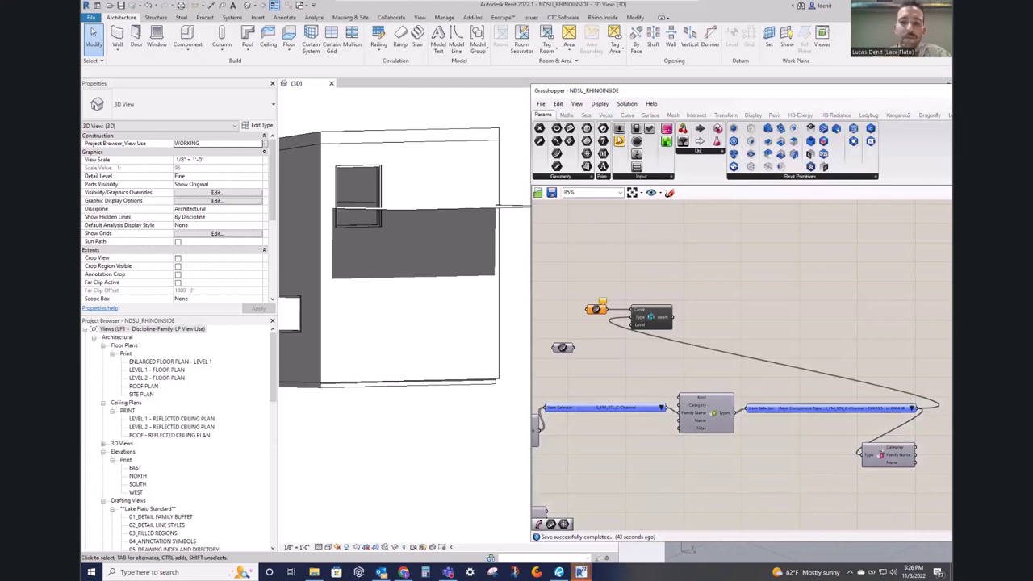
scroll(662, 284, down, 4)
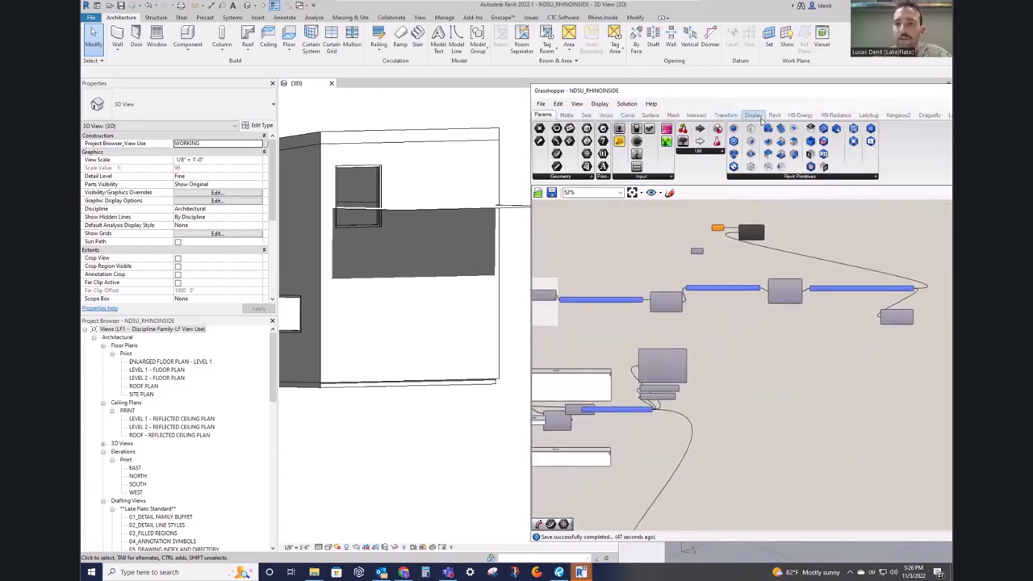
click(773, 114)
click(576, 175)
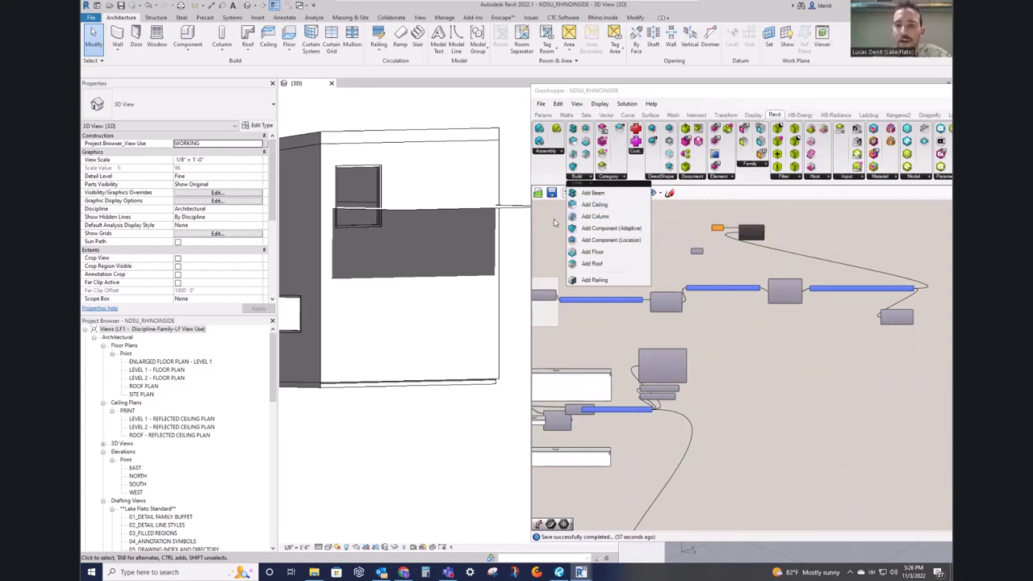
click(592, 306)
Step: Reposition the Grasshopper window so it fits entirely on screen, with the canvas at the plugin notes
scroll(592, 307, down, 1)
right_drag(592, 306, 796, 277)
scroll(774, 288, down, 1)
scroll(804, 302, up, 3)
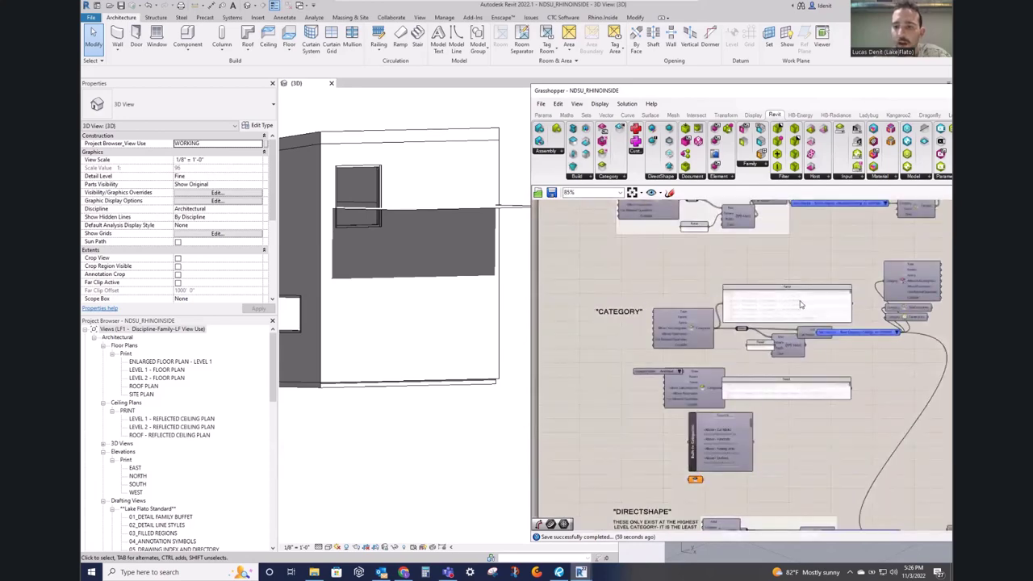
scroll(804, 302, up, 3)
scroll(666, 323, down, 2)
right_drag(664, 336, 631, 354)
right_drag(738, 234, 683, 339)
drag(772, 89, 548, 67)
Step: Resize the ELEFRONT and HUMAN plugin panels so their food4rhino links are fully readable
scroll(651, 319, up, 7)
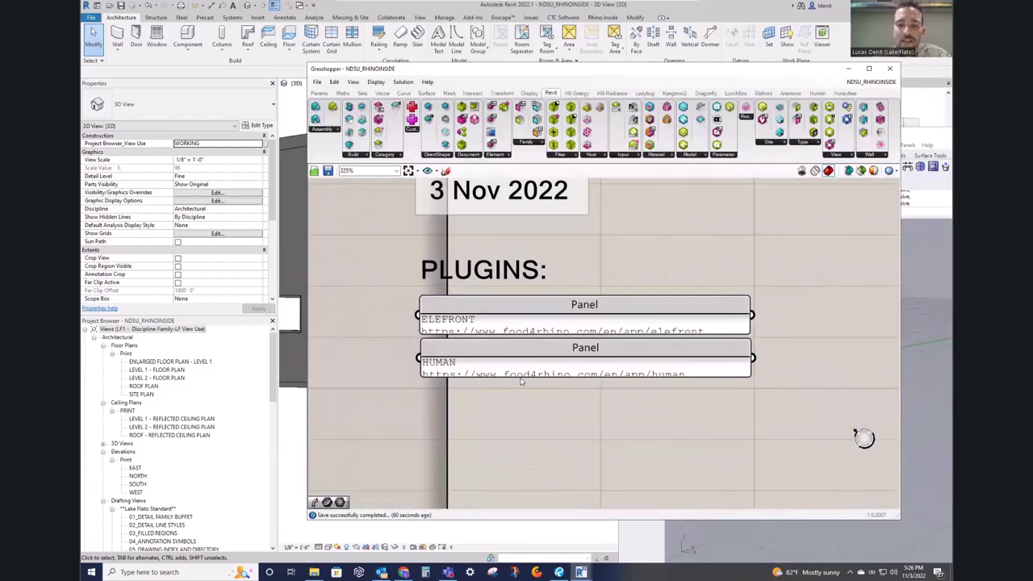
drag(520, 394, 520, 424)
drag(525, 276, 525, 247)
drag(530, 286, 533, 263)
click(660, 248)
scroll(703, 315, down, 2)
right_drag(703, 313, 625, 296)
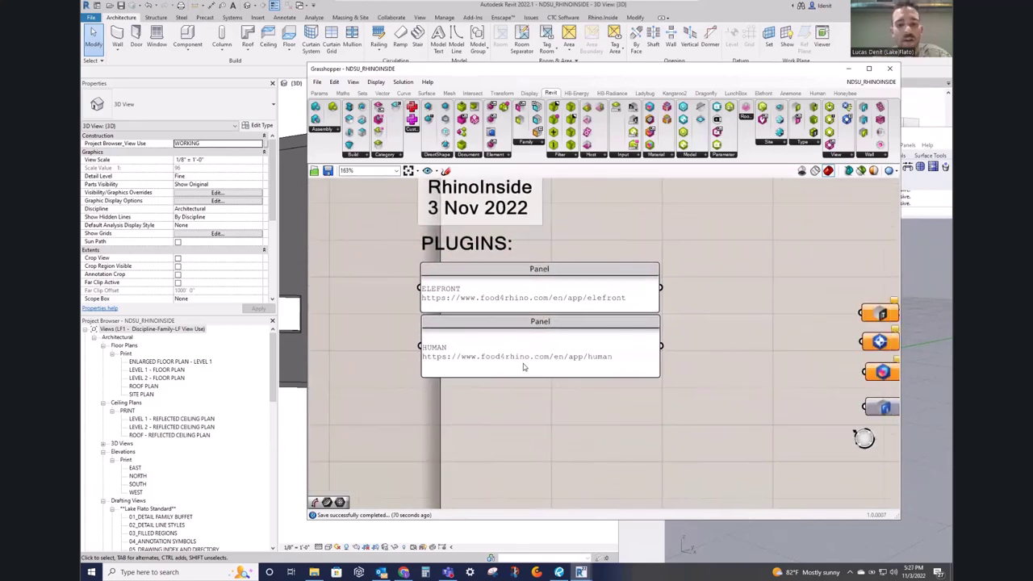
Step: Look up the Item Selector among the Human plugin's Misc components
scroll(750, 423, down, 5)
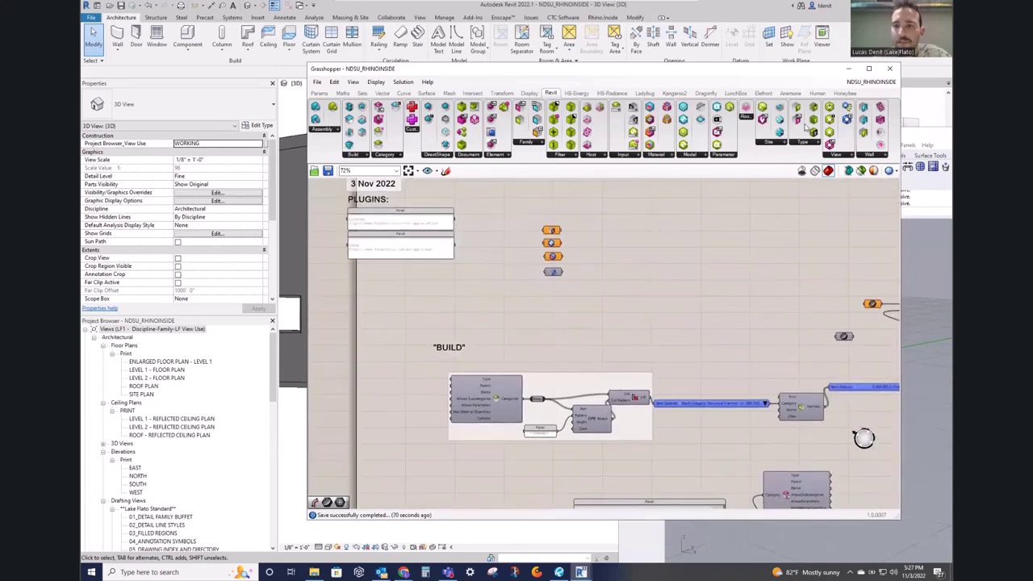
click(817, 93)
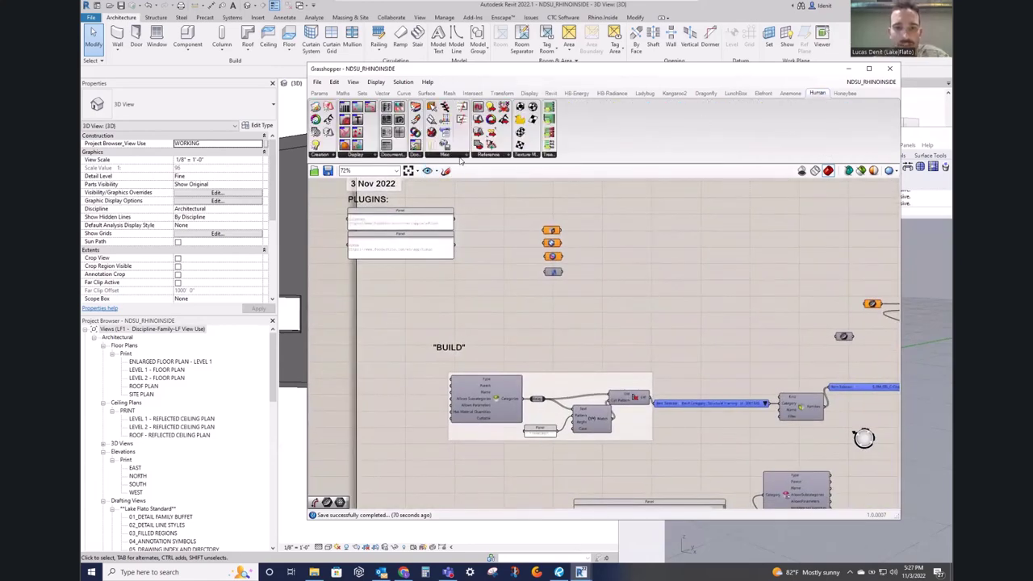
click(466, 155)
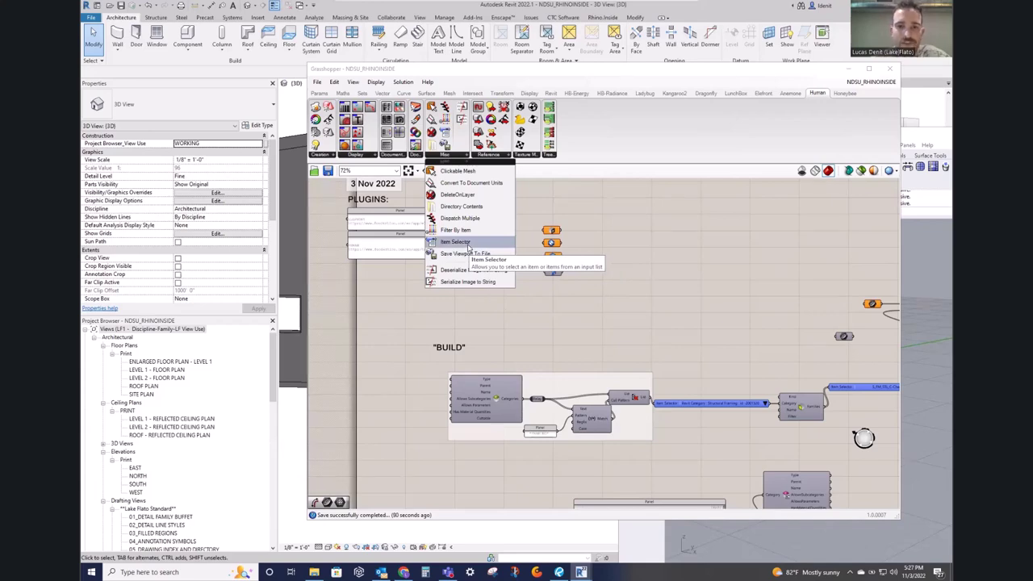
Step: Line up the Structural Framing Item Selector with the culled list output in the BUILD section, and examine the text-match filter feeding it
scroll(605, 277, up, 3)
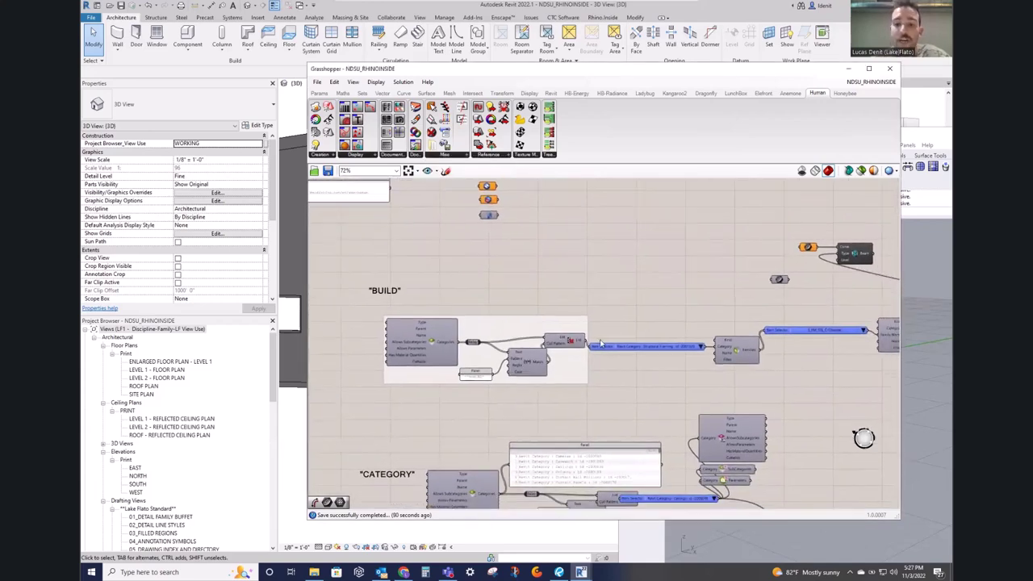
drag(600, 353, 607, 344)
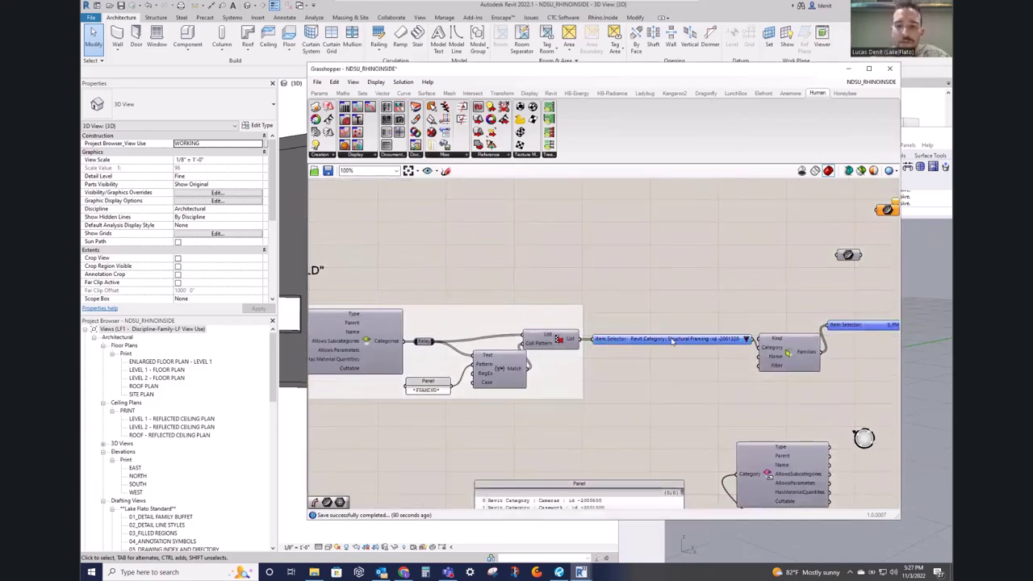
scroll(643, 331, down, 2)
scroll(517, 385, up, 1)
click(517, 378)
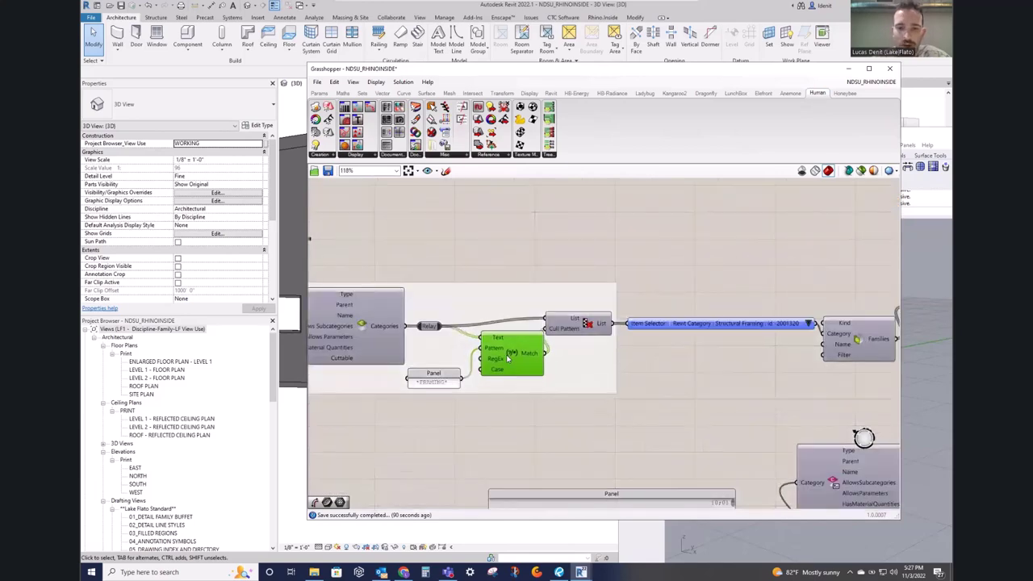
click(765, 281)
scroll(744, 306, down, 2)
right_drag(719, 329, 622, 300)
scroll(667, 290, up, 2)
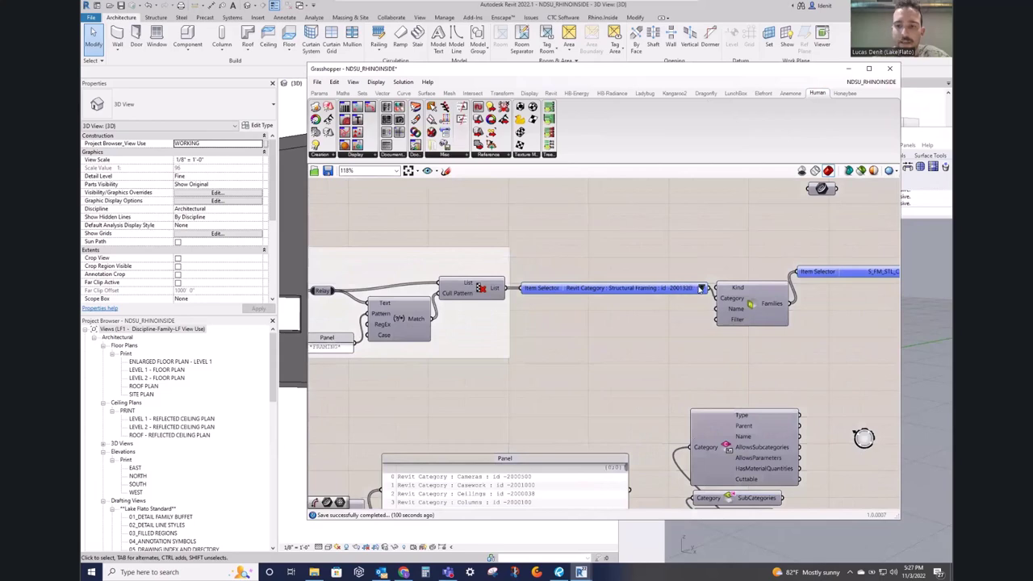
Step: Move the CategoryTypes selector in the CATEGORY section away from the category query component so the two do not overlap
scroll(546, 370, down, 2)
right_drag(552, 349, 588, 284)
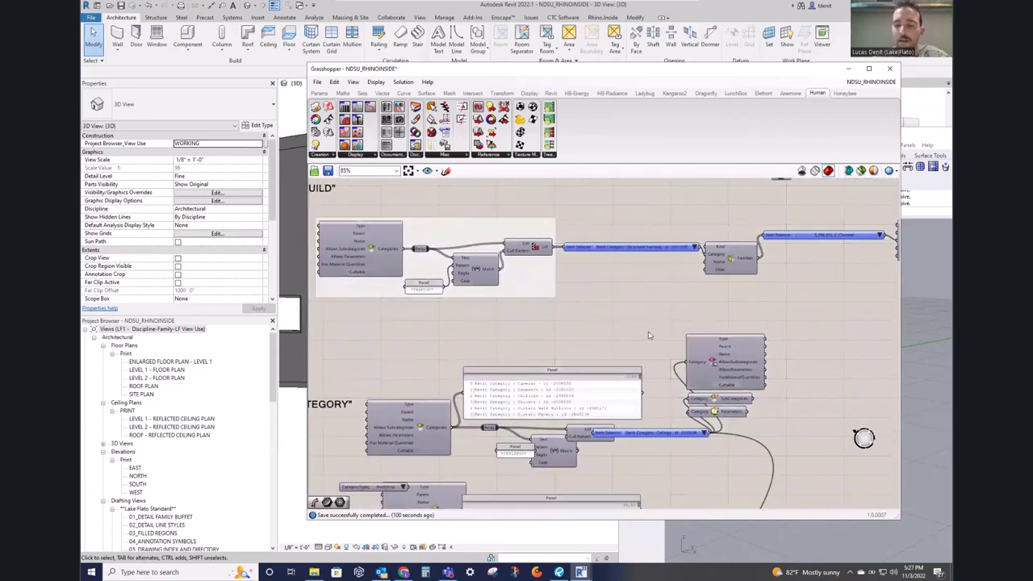
right_drag(602, 339, 617, 287)
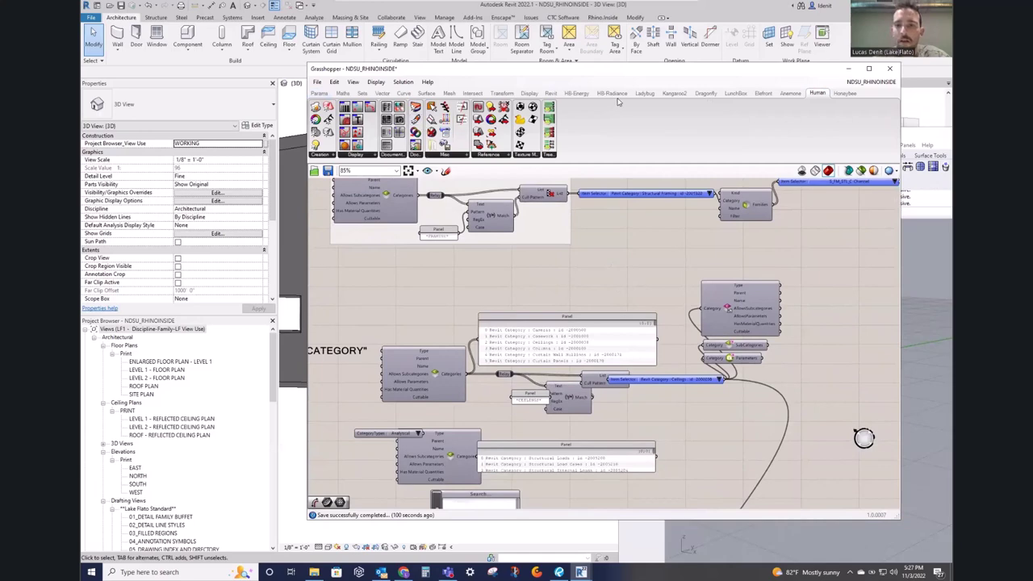
click(551, 94)
right_drag(456, 279, 566, 214)
right_drag(504, 266, 439, 232)
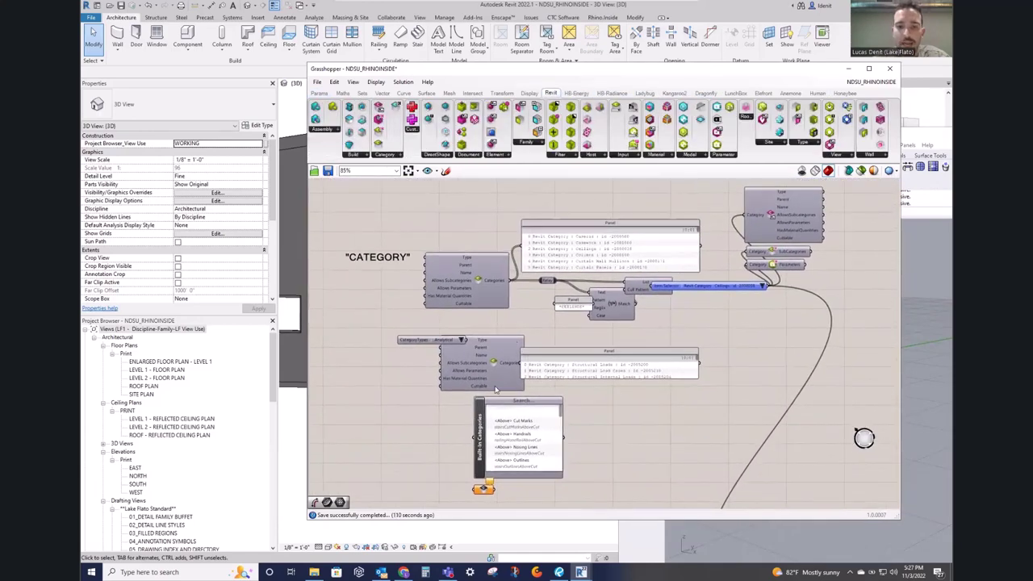
scroll(495, 387, up, 3)
drag(371, 315, 320, 316)
click(380, 286)
right_drag(429, 275, 501, 223)
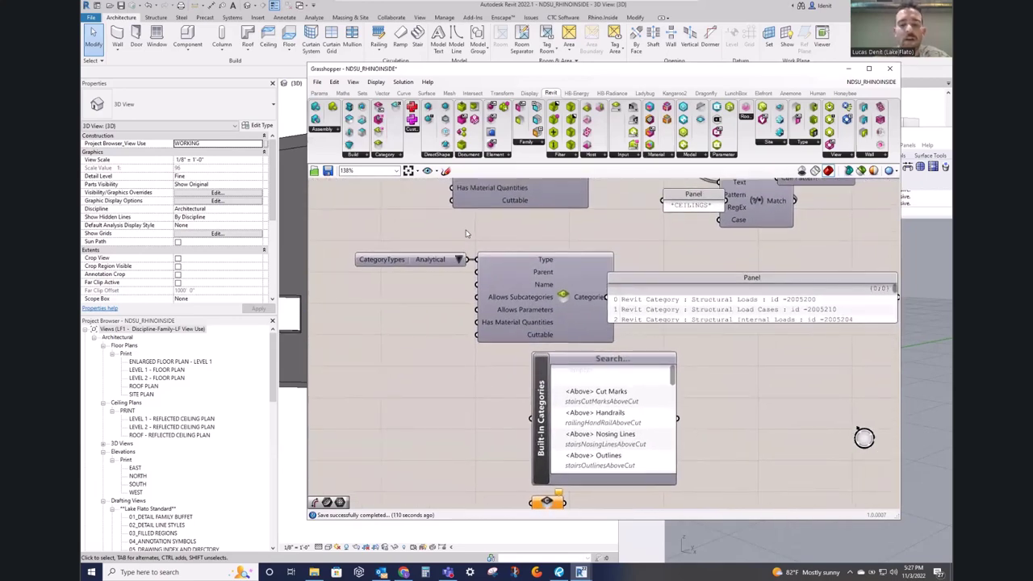
Step: Show the full list of Revit Primitives parameter components
scroll(473, 242, down, 3)
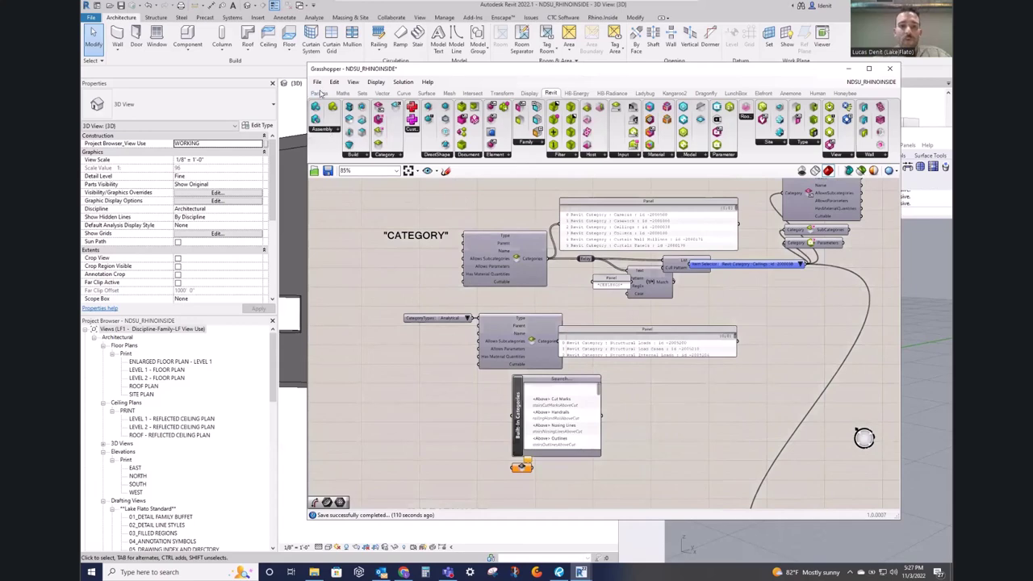
click(319, 93)
click(611, 155)
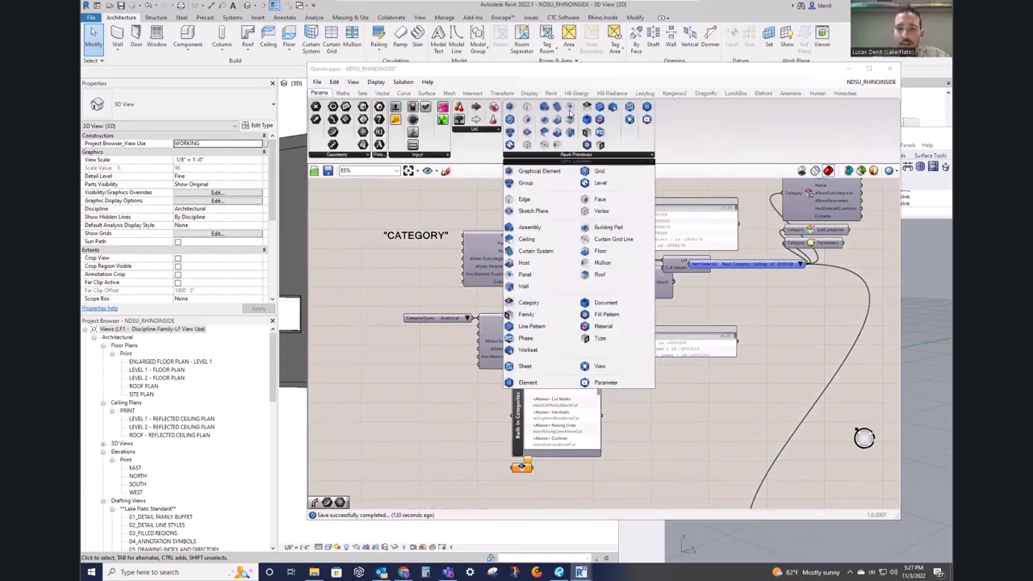
Step: Look up the Category components available in the Revit toolset
click(551, 94)
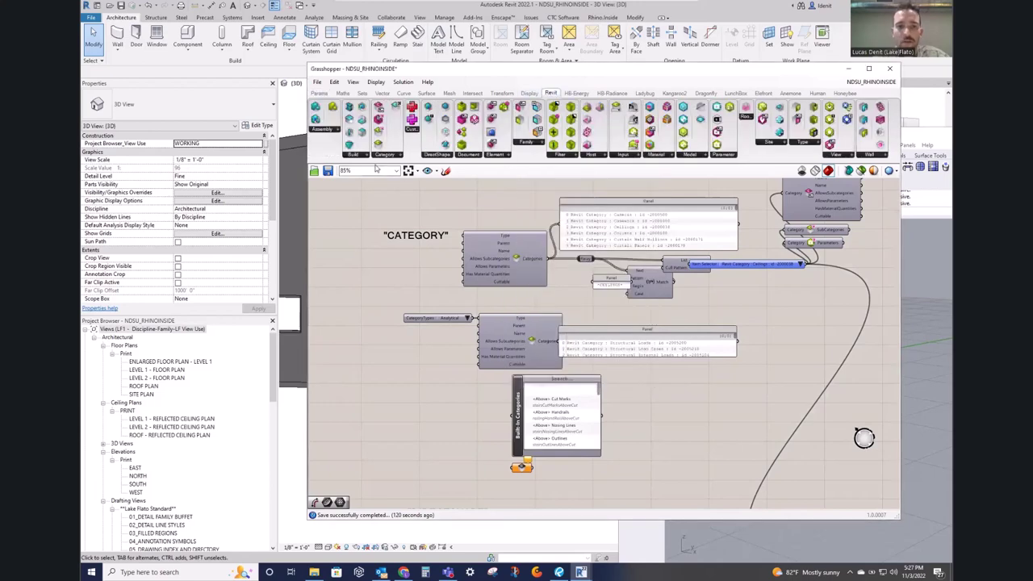
click(385, 155)
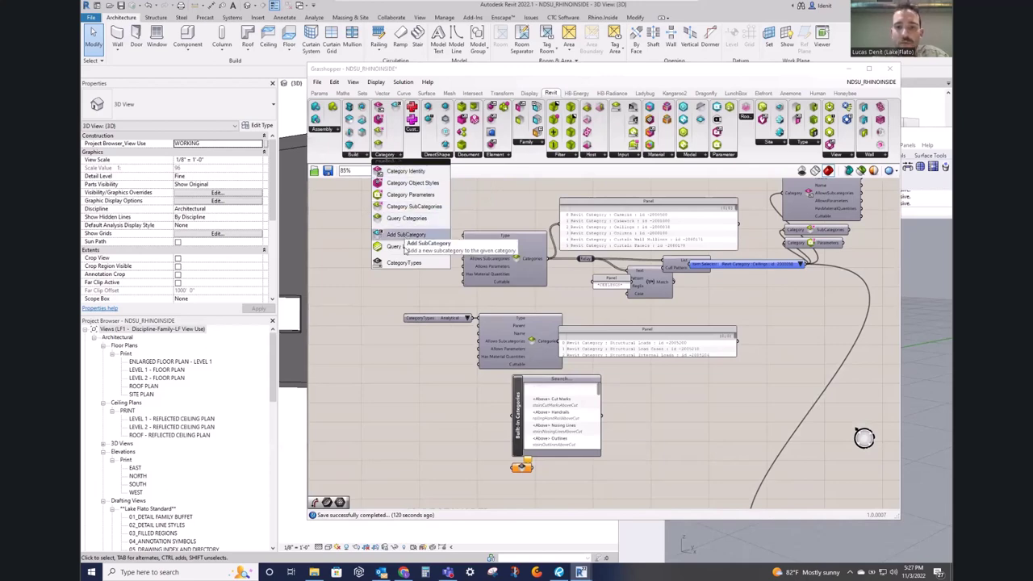
scroll(498, 319, up, 1)
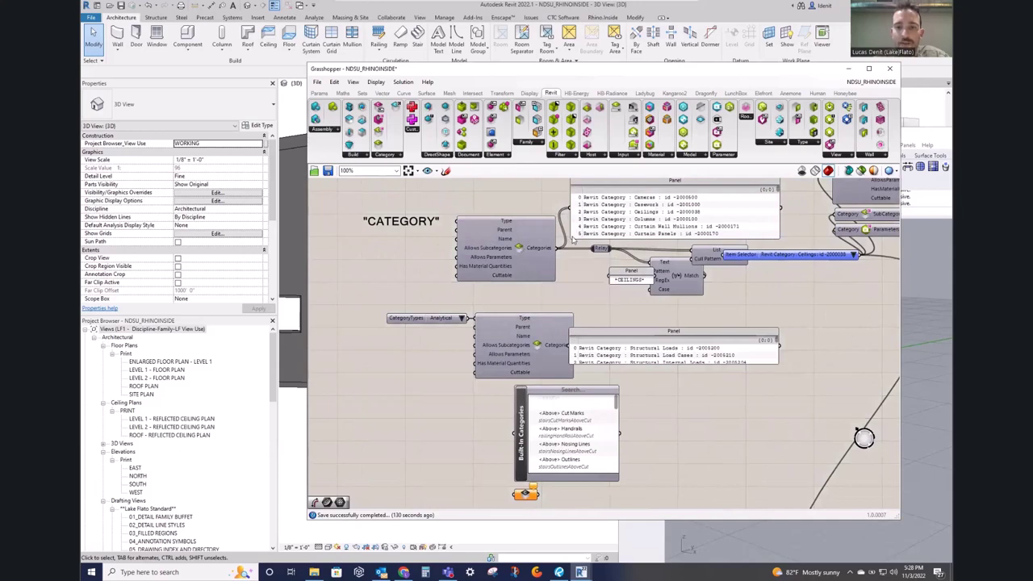
Step: Enlarge the panel listing all Revit categories in the CATEGORY section and scroll through its list
right_drag(629, 200, 542, 260)
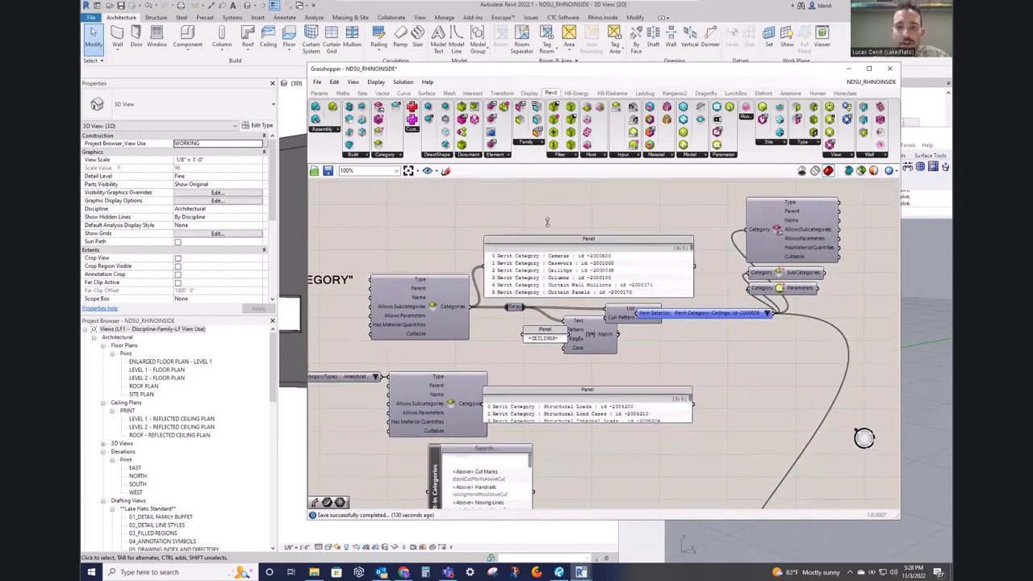
drag(546, 239, 559, 203)
drag(692, 195, 685, 244)
Step: Spread out the *CEILINGS* panel and the Cull Pattern component so neither overlaps the text match component or the Ceilings Item Selector
drag(554, 337, 542, 340)
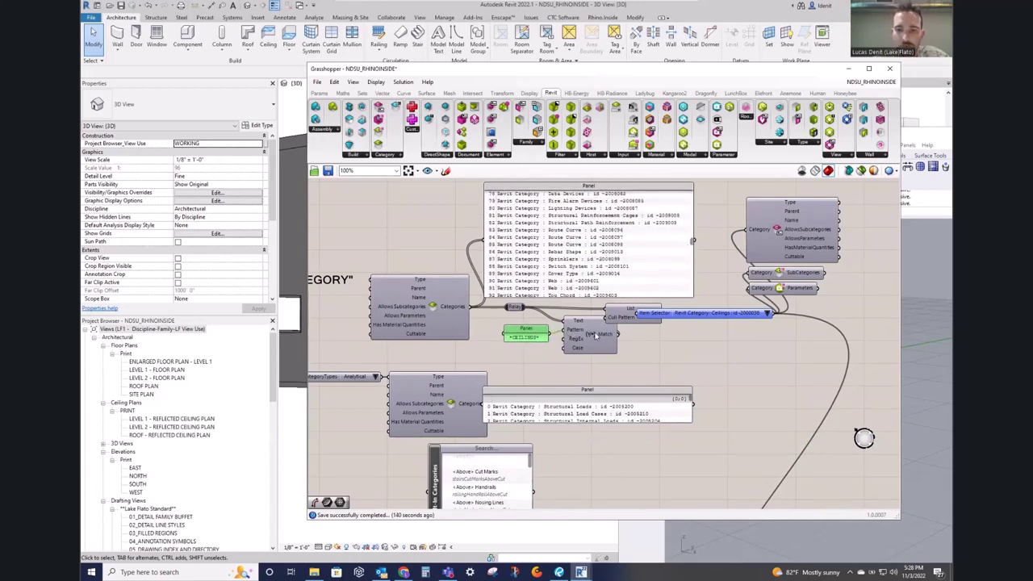
scroll(646, 335, up, 3)
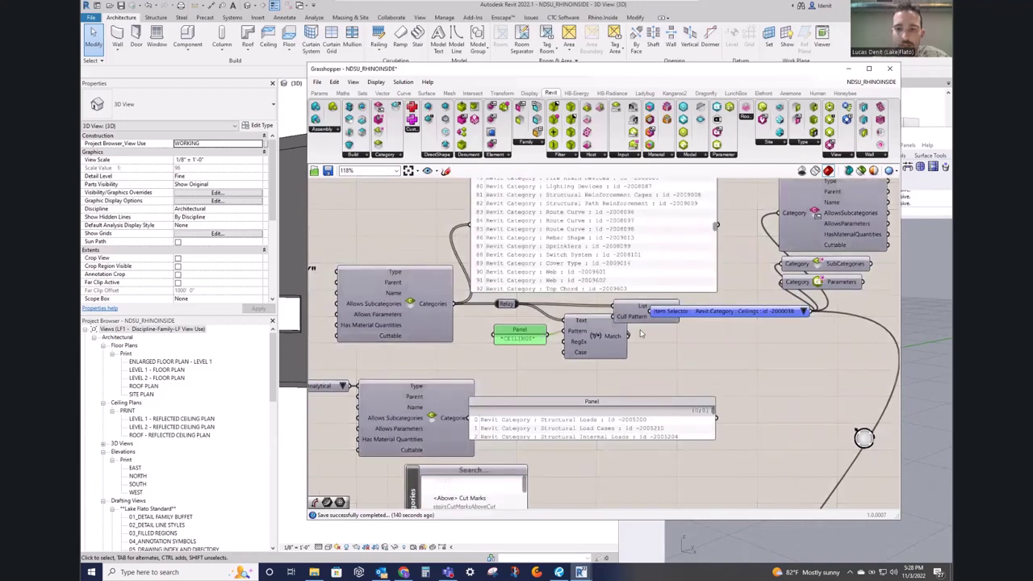
click(642, 345)
drag(647, 345, 704, 355)
drag(585, 345, 608, 343)
right_drag(766, 359, 714, 356)
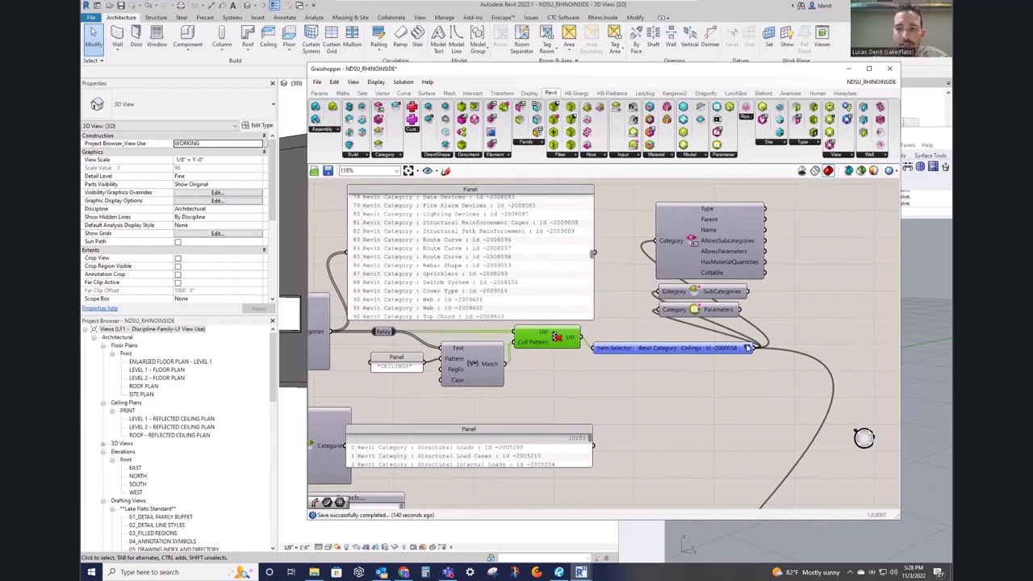
click(738, 364)
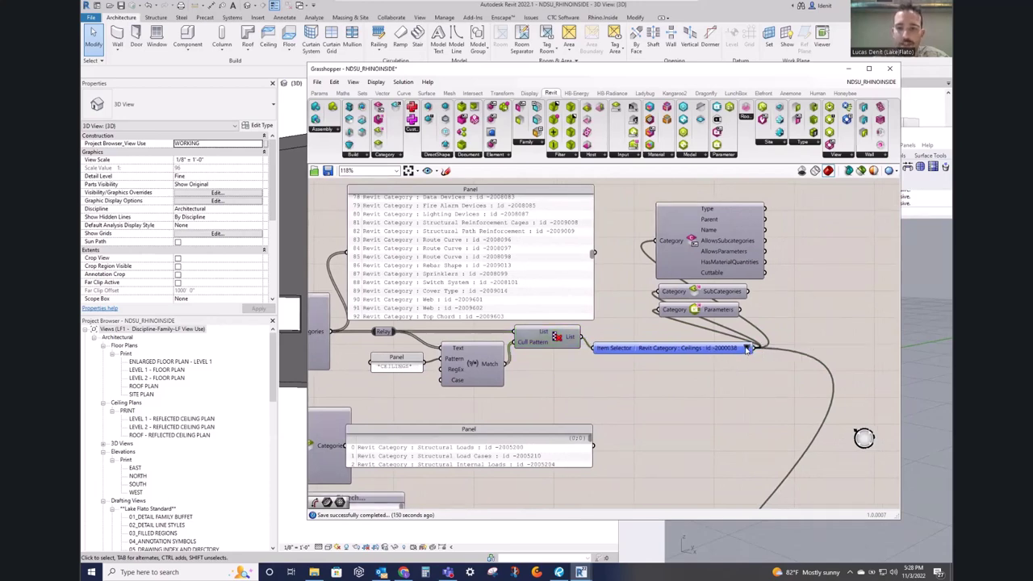
Step: Move the Category Parameters component out from beneath the SubCategories component into the free space beside it
right_drag(699, 312, 536, 322)
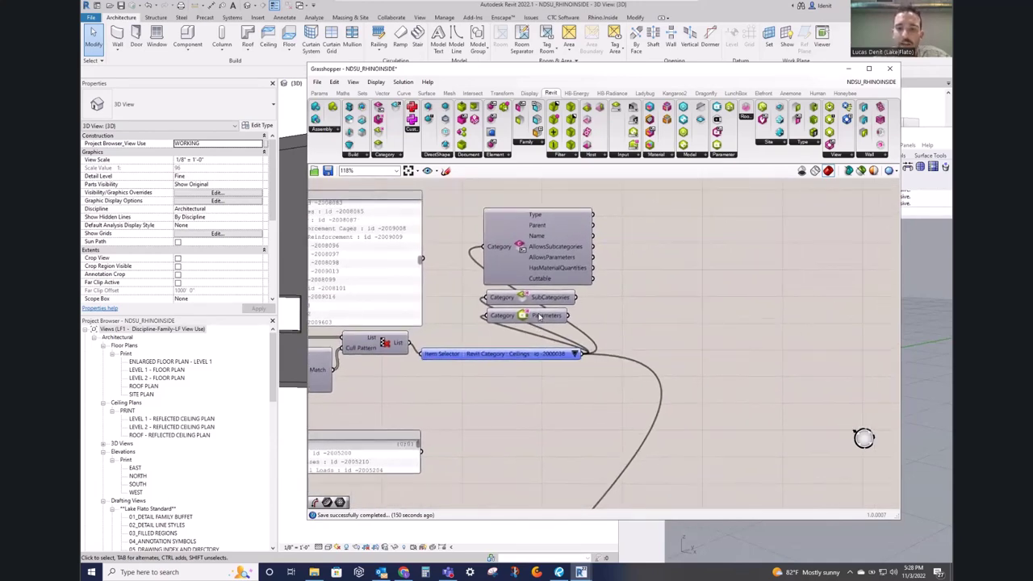
mouse_move(539, 316)
drag(539, 316, 633, 327)
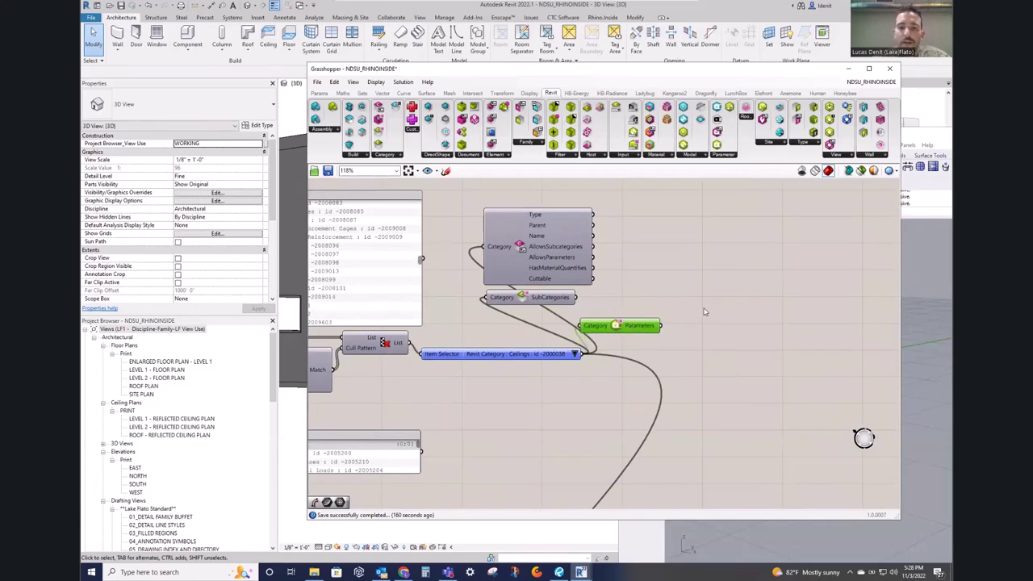
Step: Add a panel, connect it to the Parameters output of the Category Parameters component, and enlarge it to show the list
double_click(728, 292)
text(/)
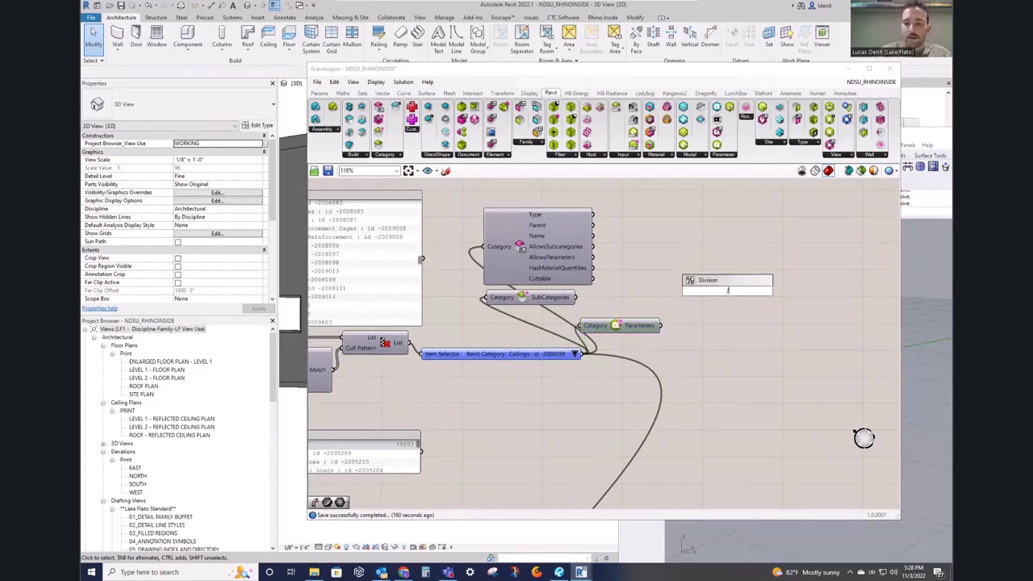
text(/)
key(Return)
drag(662, 326, 686, 292)
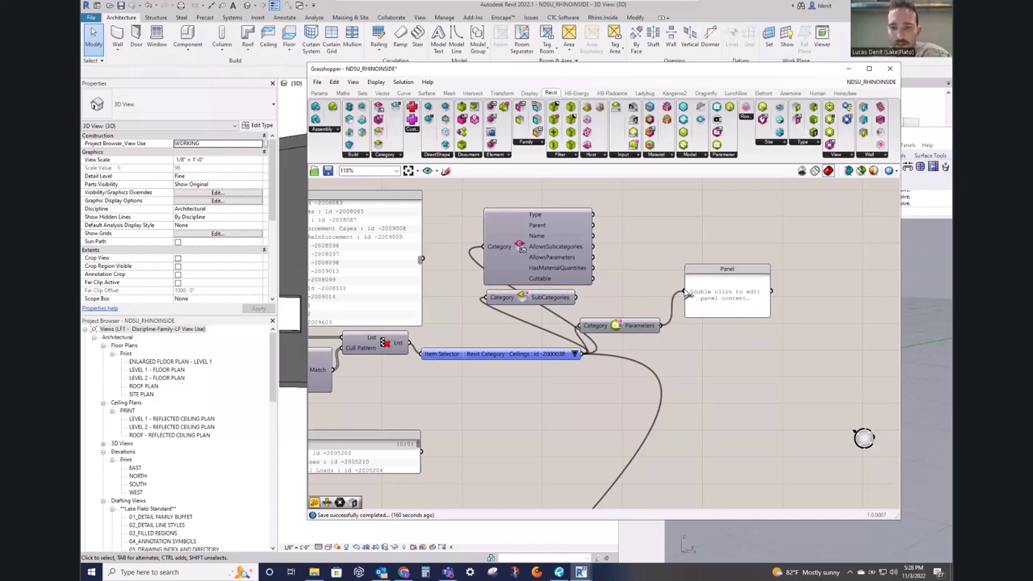
drag(771, 316, 891, 397)
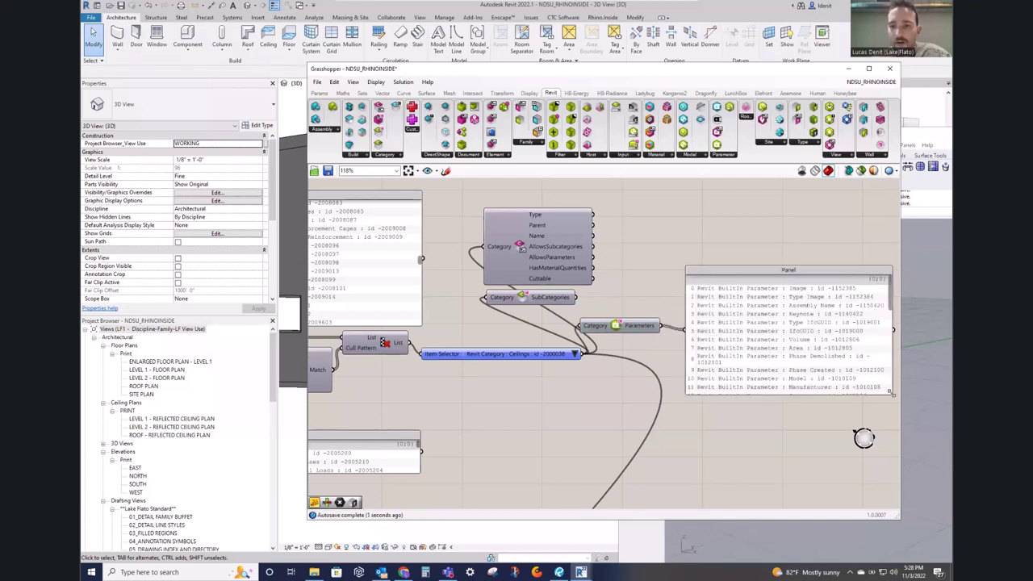
Step: Widen the parameters panel and scroll through the built-in and shared parameters of the Ceilings category
right_drag(854, 325, 745, 289)
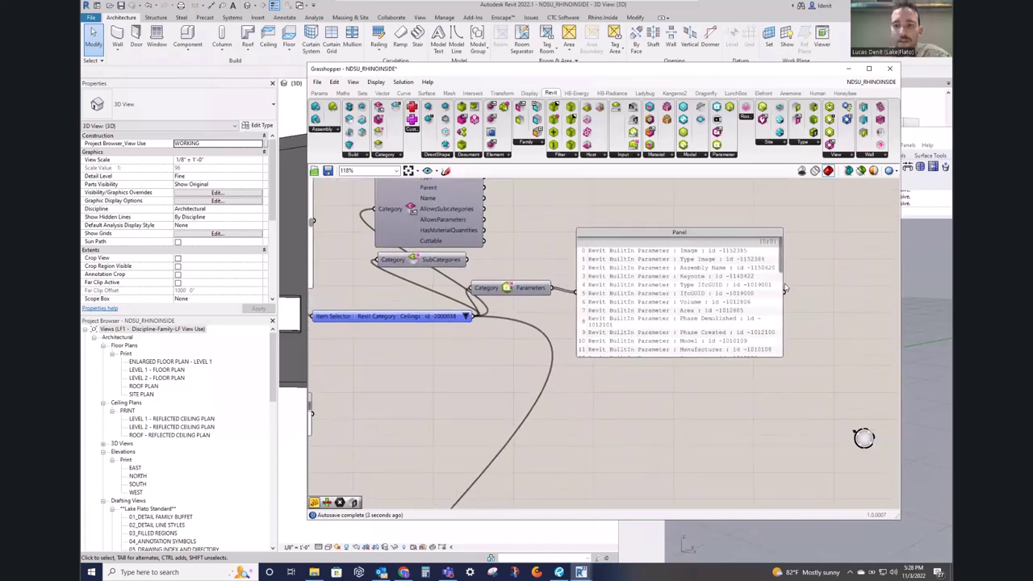
drag(780, 283, 832, 314)
scroll(834, 329, down, 2)
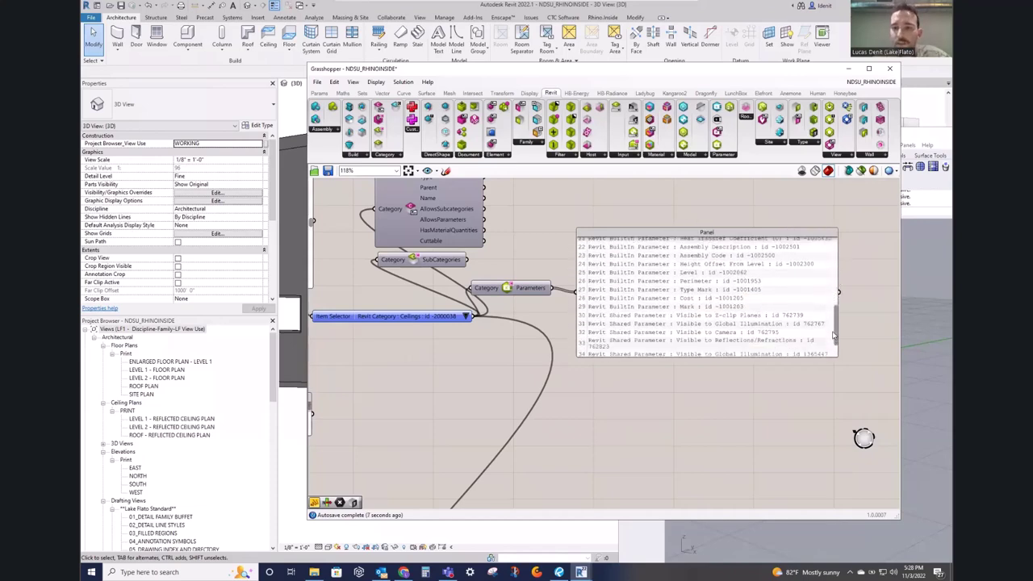
drag(834, 320, 836, 263)
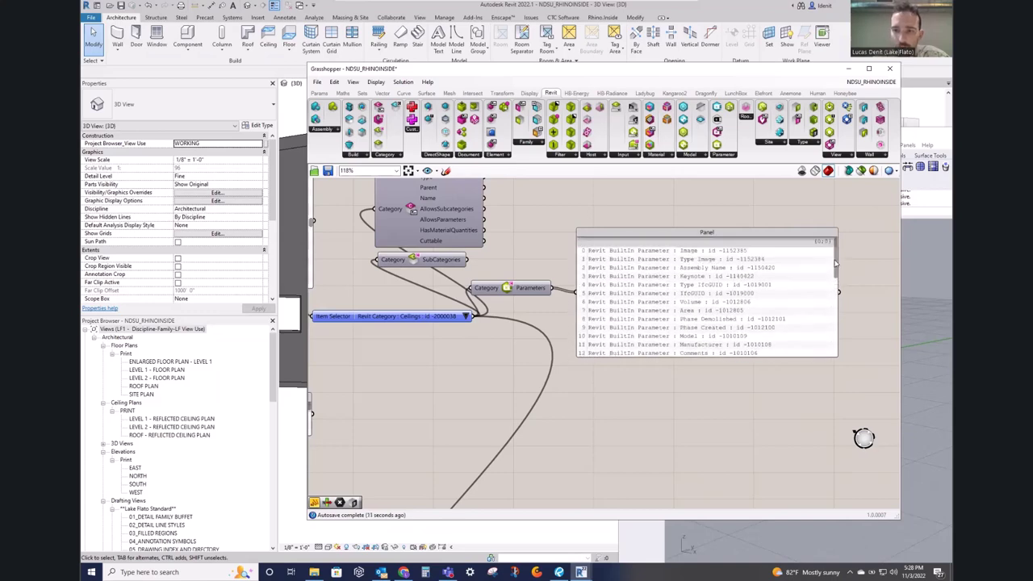
Step: Shift the parameters panel closer to the Category Parameters component, review its list, and delete the panel
right_drag(697, 280, 760, 276)
click(725, 280)
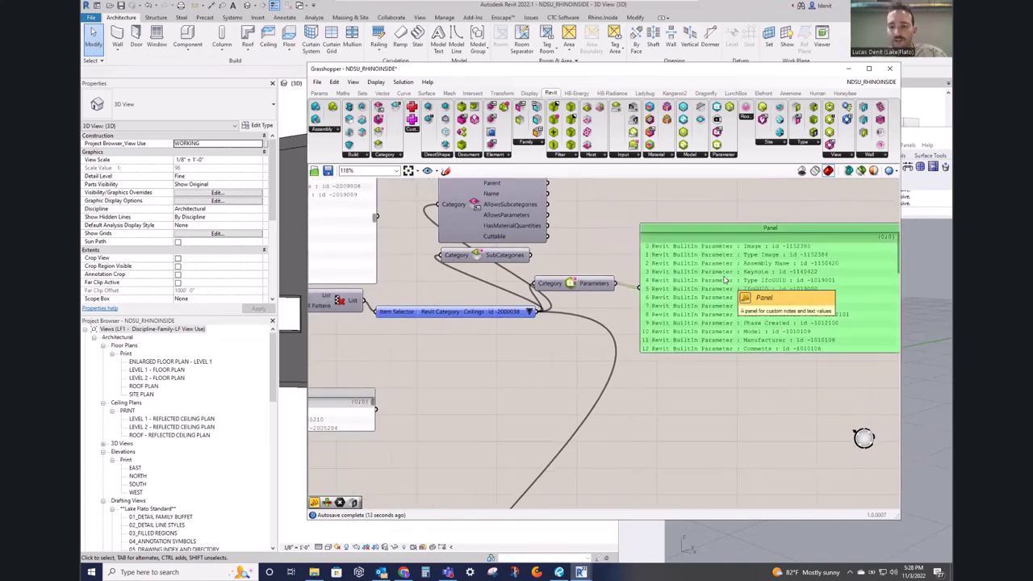
drag(686, 275, 685, 271)
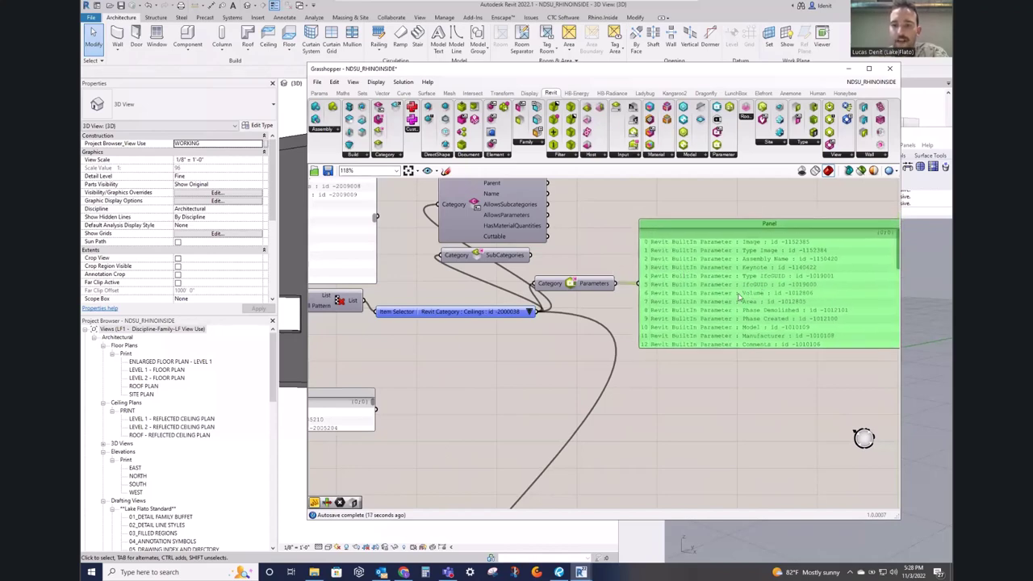
drag(669, 285, 662, 284)
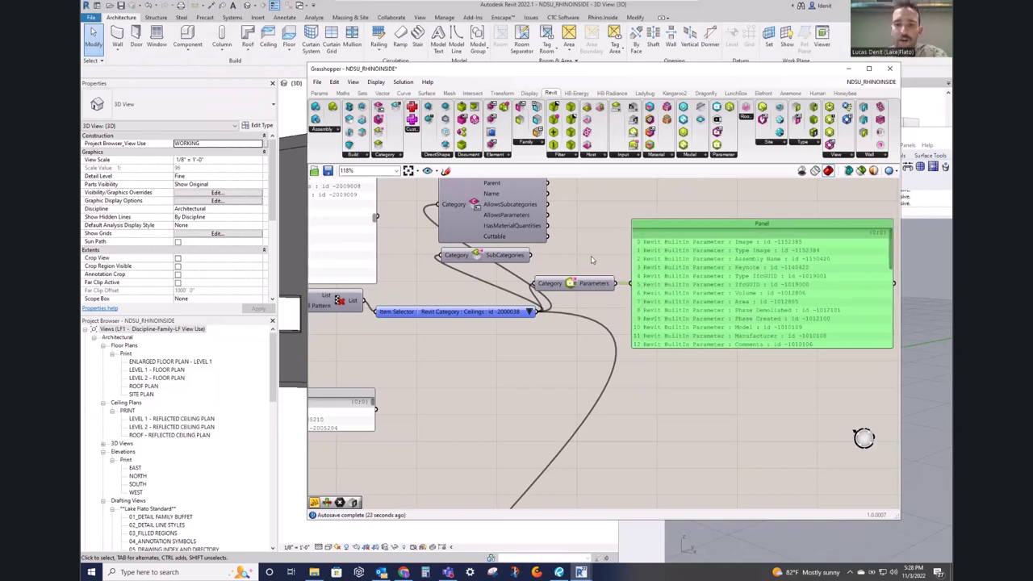
right_drag(578, 262, 547, 294)
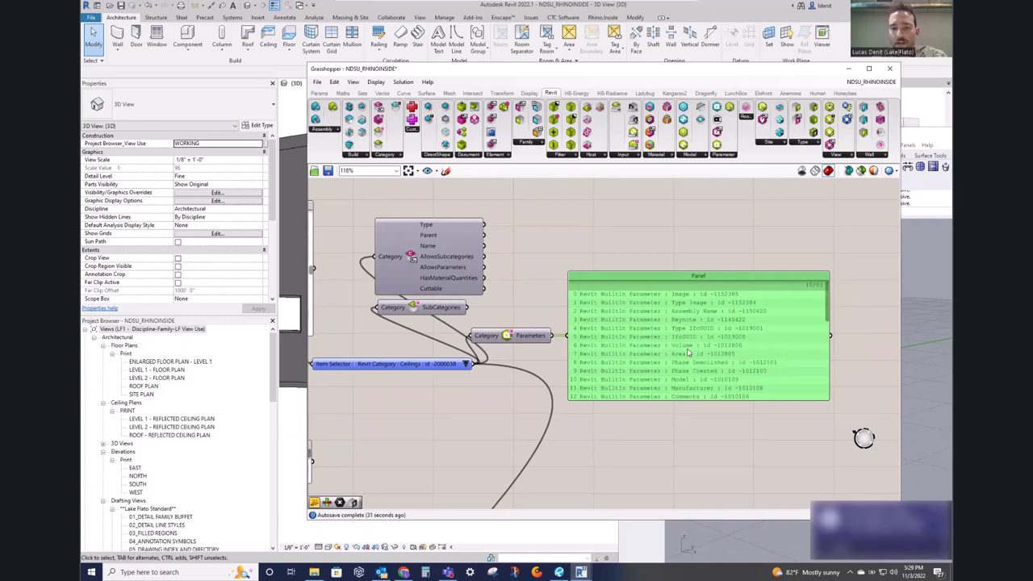
key(Delete)
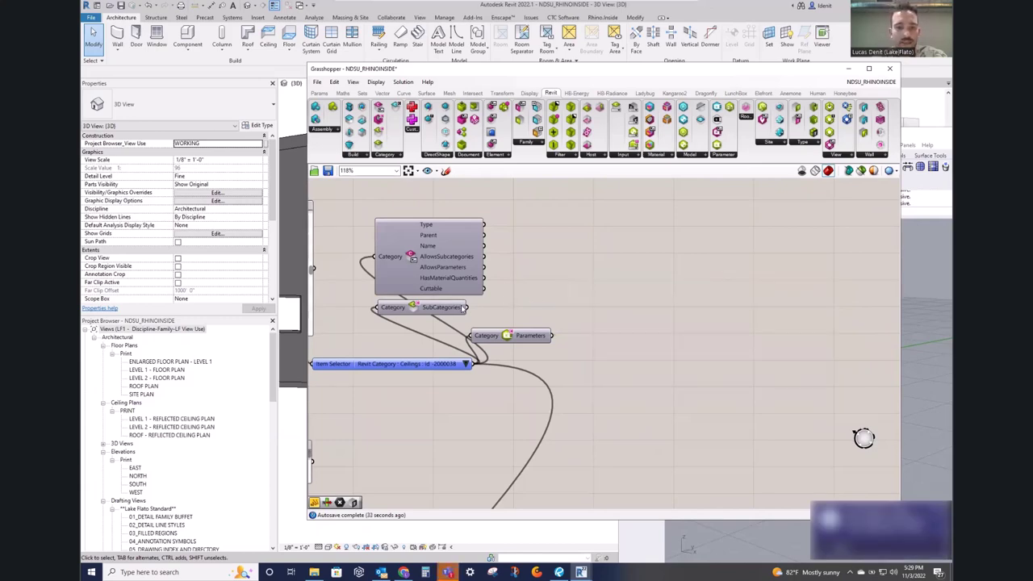
Step: Add a panel, connect it to the SubCategories output, and enlarge it to list the Ceilings subcategories
double_click(578, 309)
text(//)
key(Return)
drag(599, 312, 640, 305)
drag(466, 306, 576, 304)
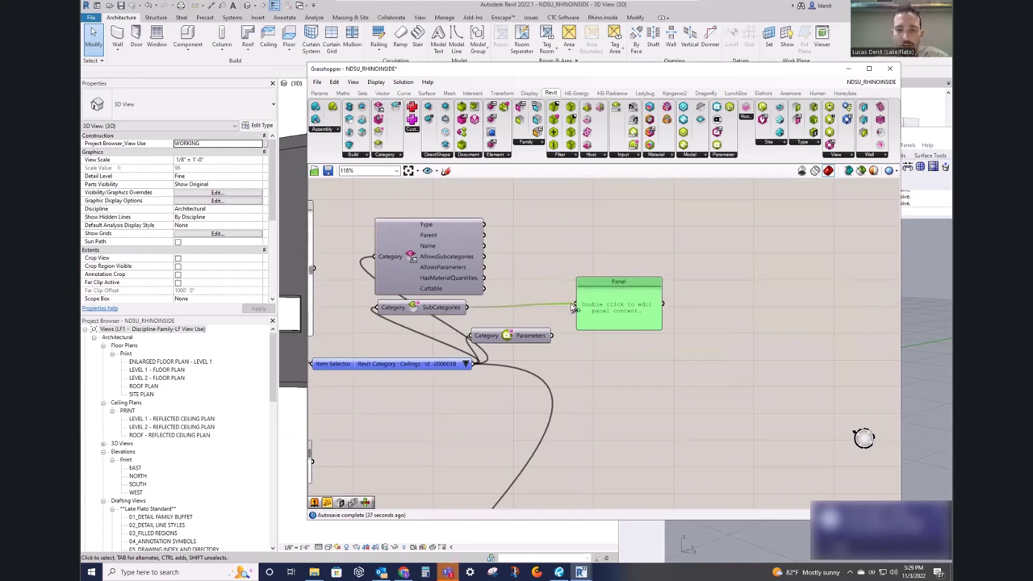
drag(661, 330, 841, 413)
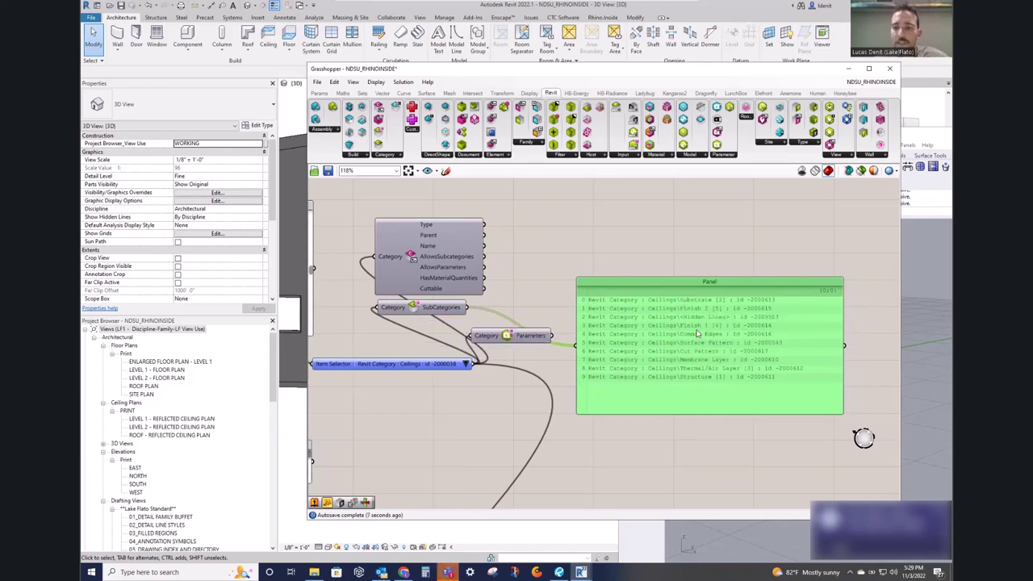
Step: Delete the panel connected to the SubCategories output
click(683, 247)
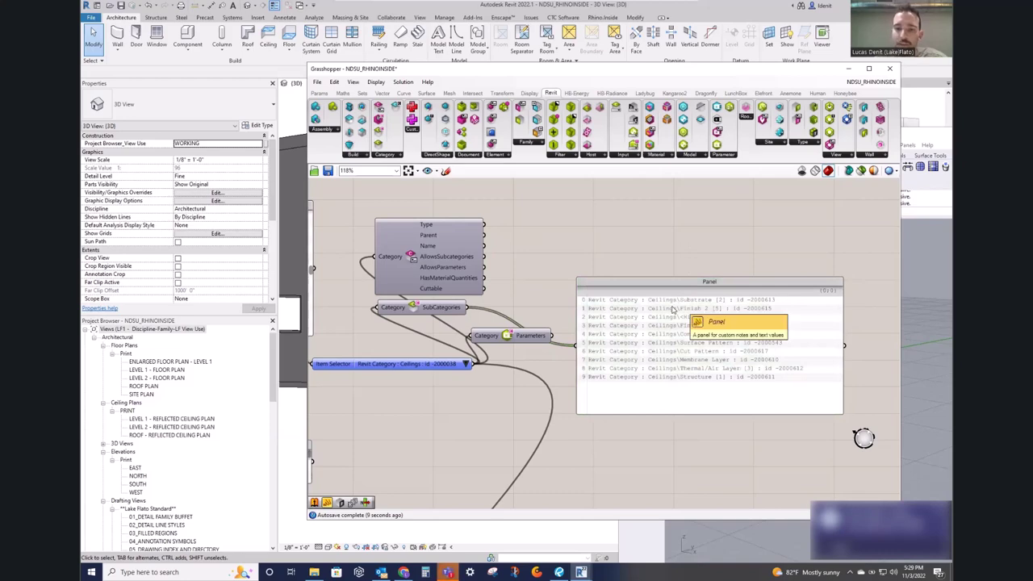
click(668, 325)
key(Delete)
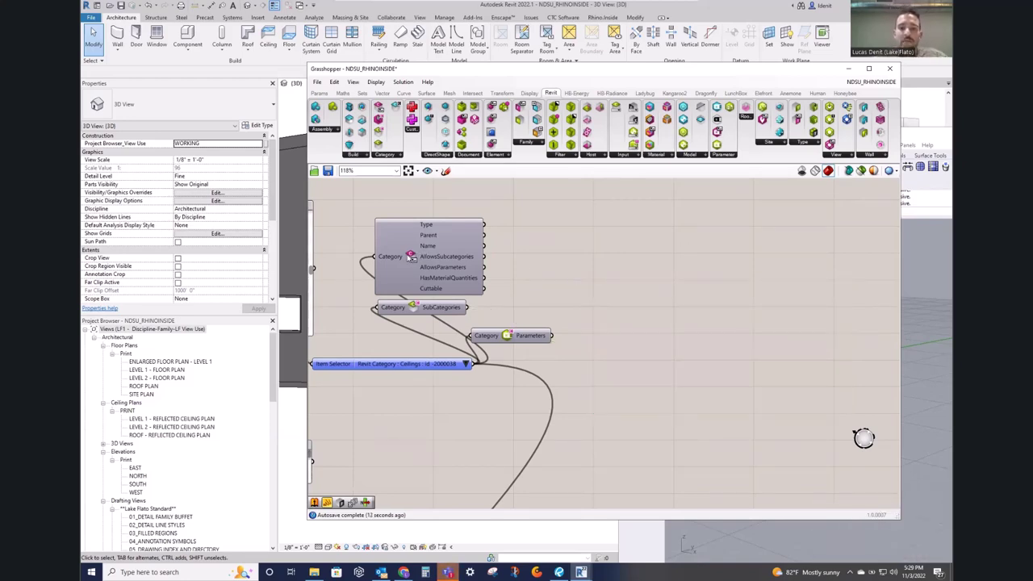
Step: Move the panel listing the analytical categories away from the lower category query component so the two no longer overlap
click(430, 229)
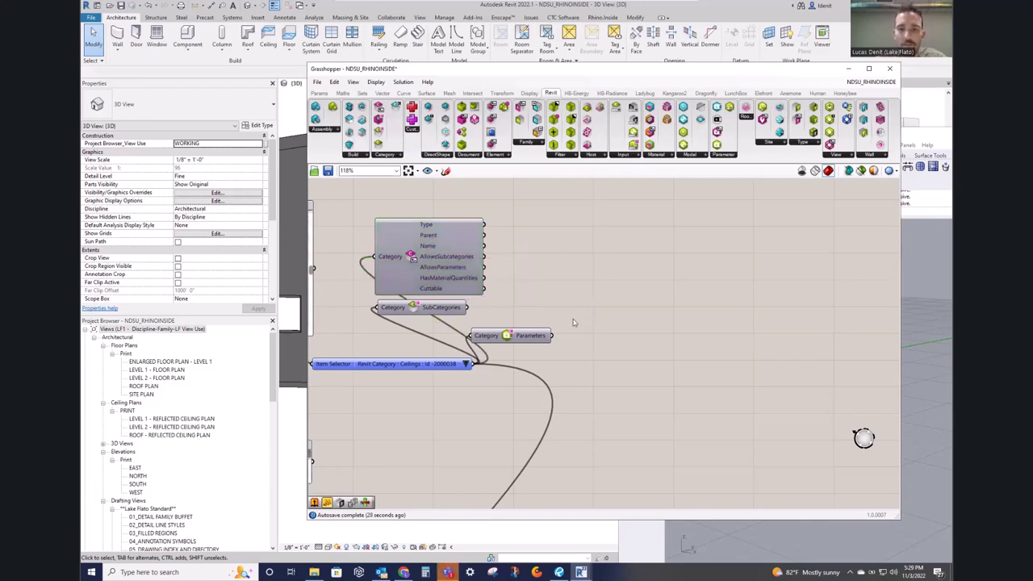
scroll(597, 258, down, 4)
scroll(646, 268, up, 3)
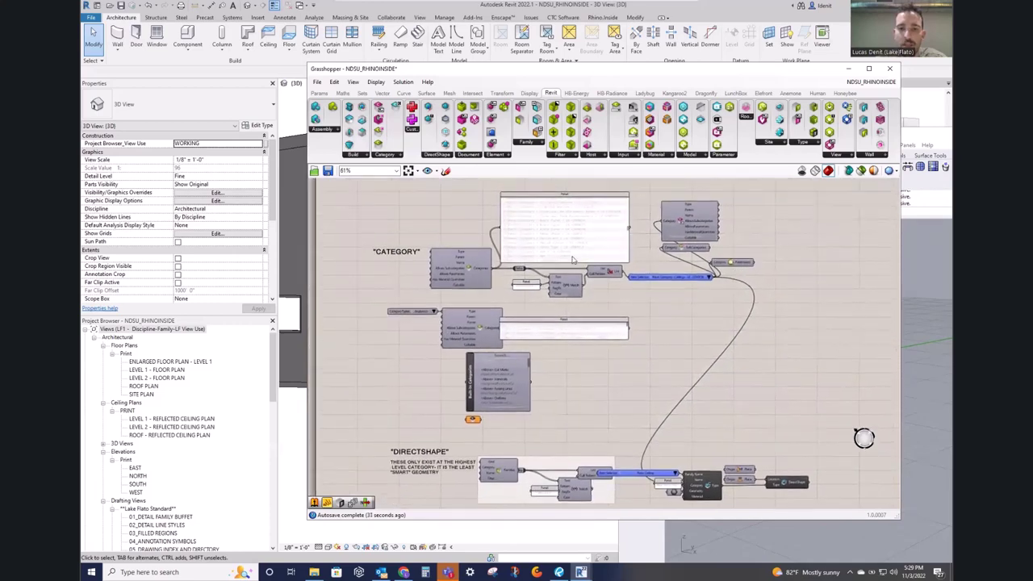
drag(775, 400, 407, 264)
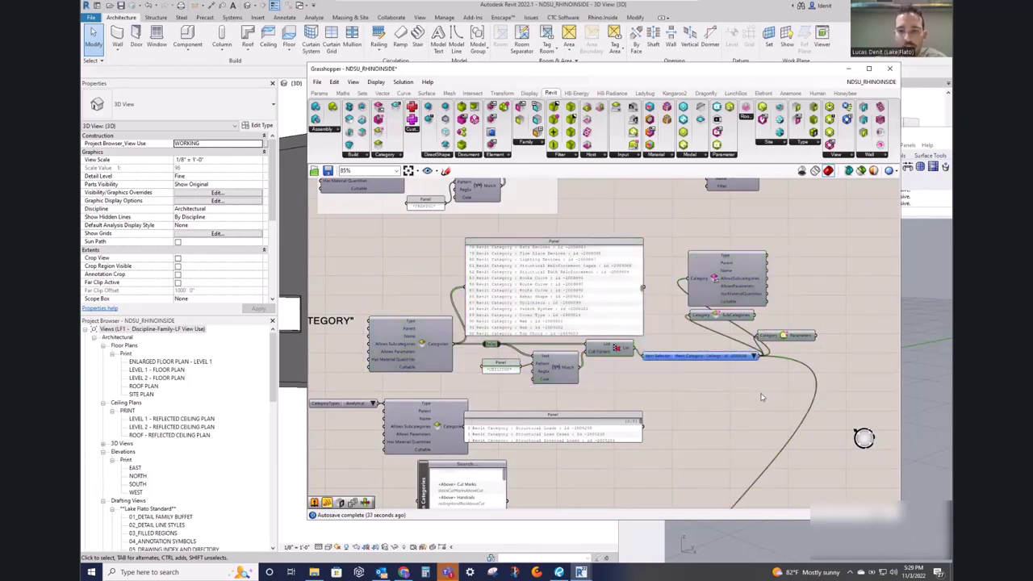
drag(663, 386, 634, 396)
scroll(506, 371, up, 1)
right_drag(629, 403, 646, 299)
drag(524, 332, 553, 331)
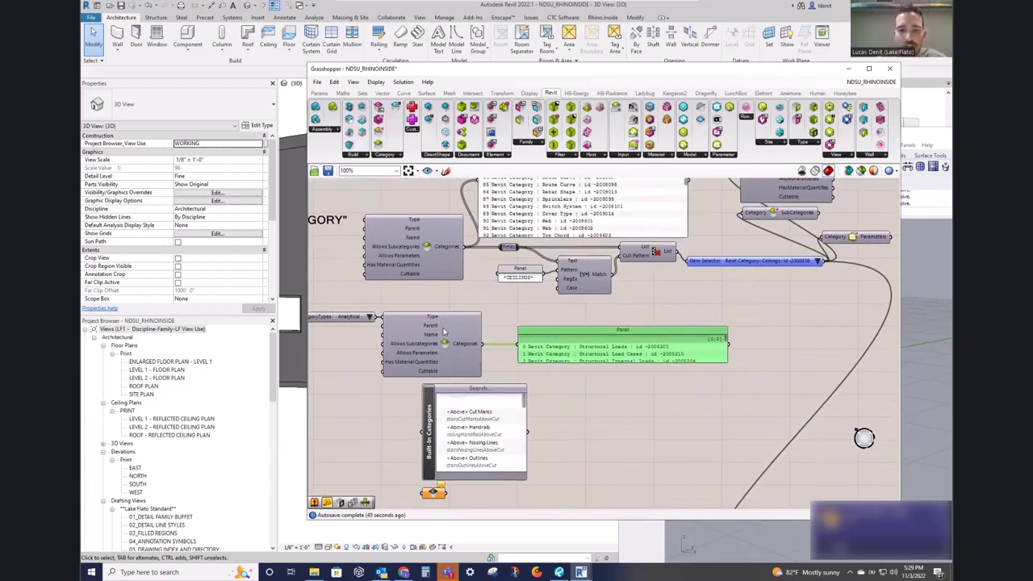
Step: Examine the options of the CategoryTypes selector and look up that selector among the Revit Category components
right_drag(552, 331, 635, 312)
click(442, 299)
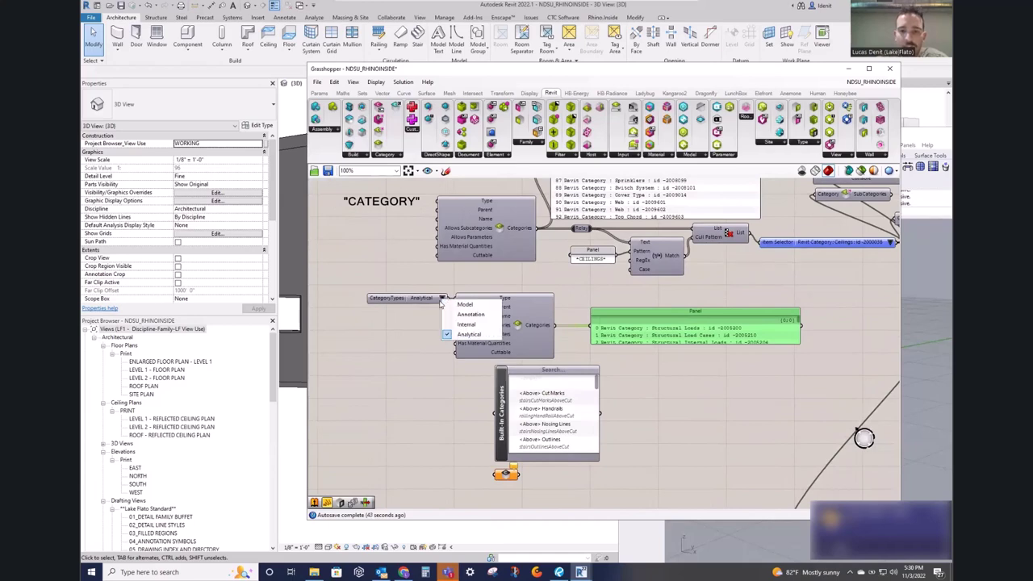
click(409, 323)
click(442, 299)
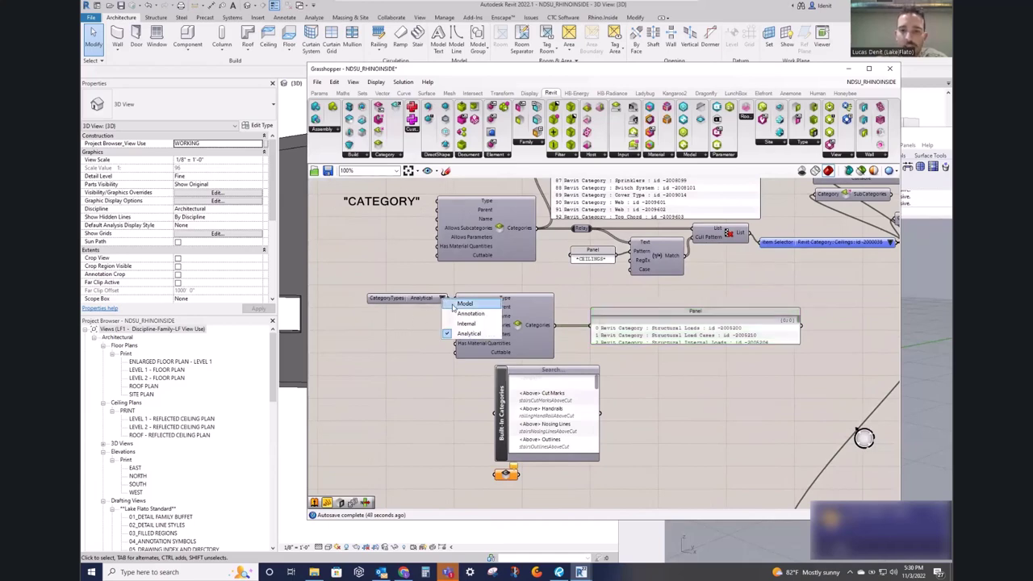
click(407, 313)
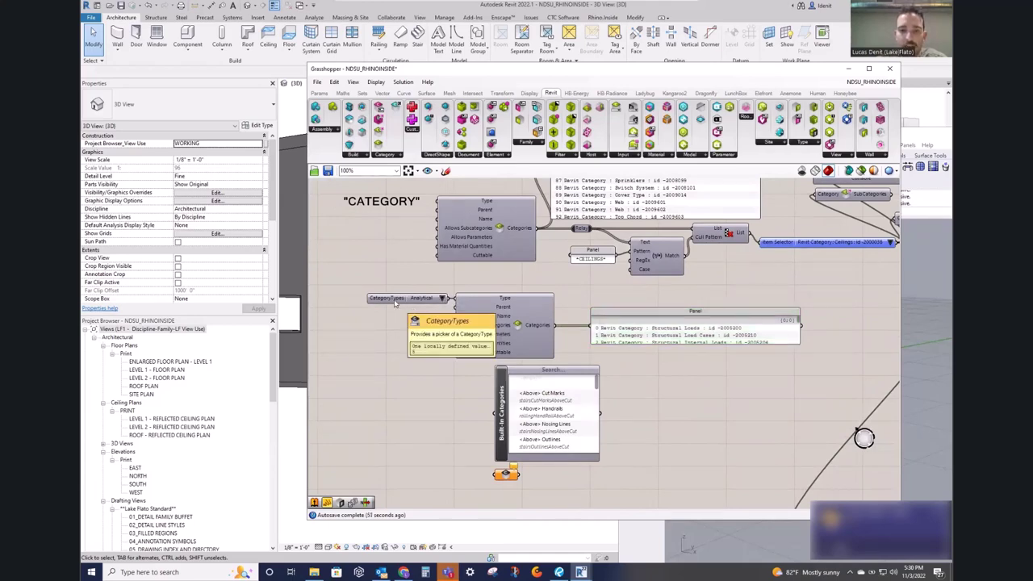
click(391, 154)
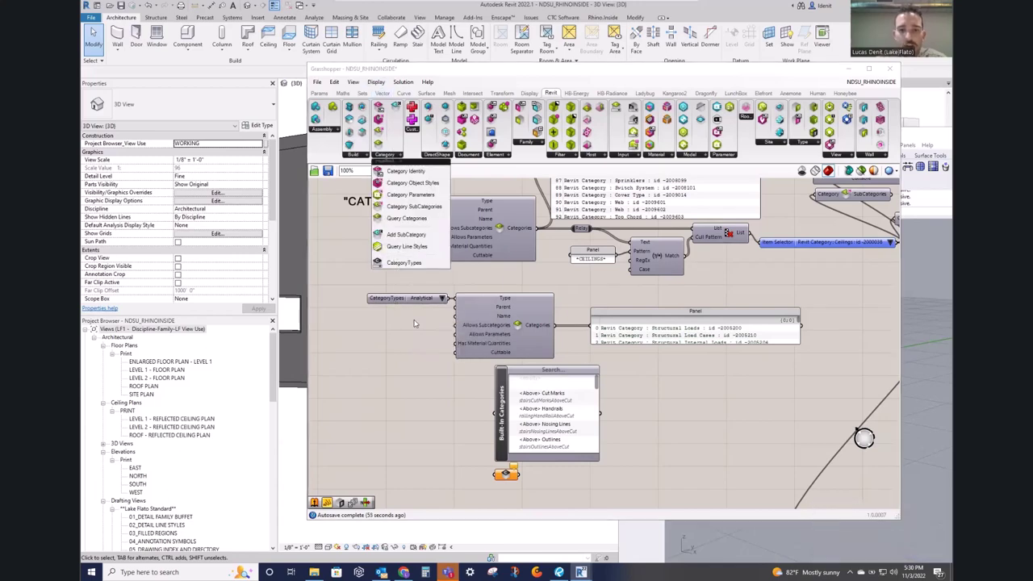
Step: Switch the CategoryTypes selector to Annotation and on to Internal, enlarging the connected panel to show more categories
click(442, 299)
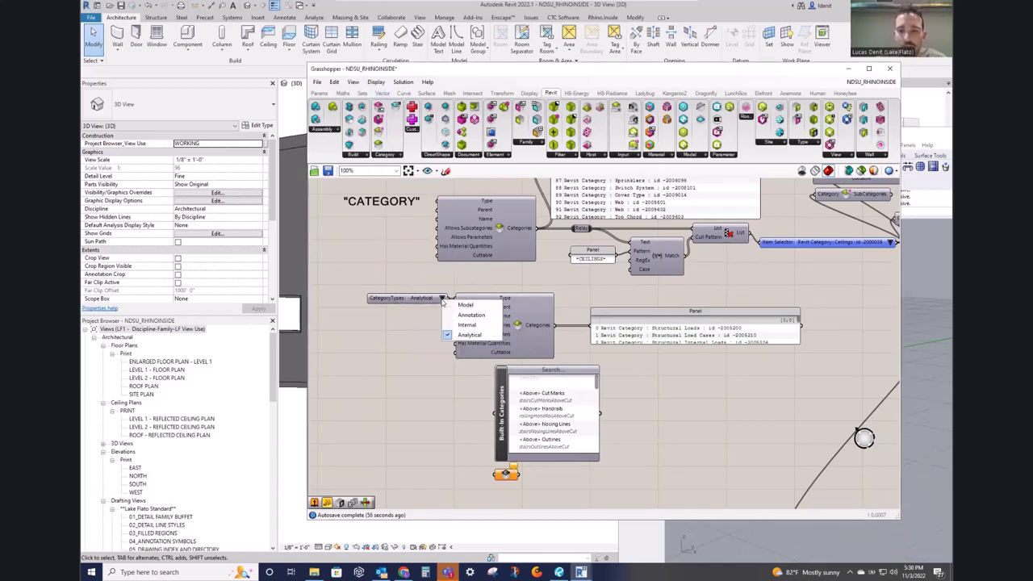
click(470, 315)
drag(699, 342, 698, 363)
click(441, 299)
click(469, 323)
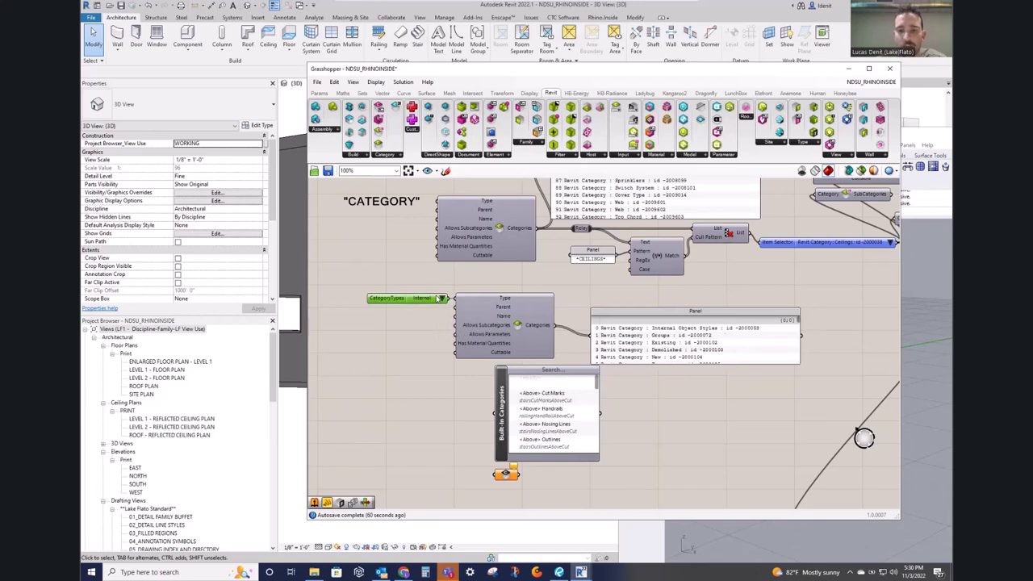
Step: Set the CategoryTypes selector feeding the lower category query component to Analytical
click(440, 299)
click(470, 332)
right_drag(466, 395, 459, 306)
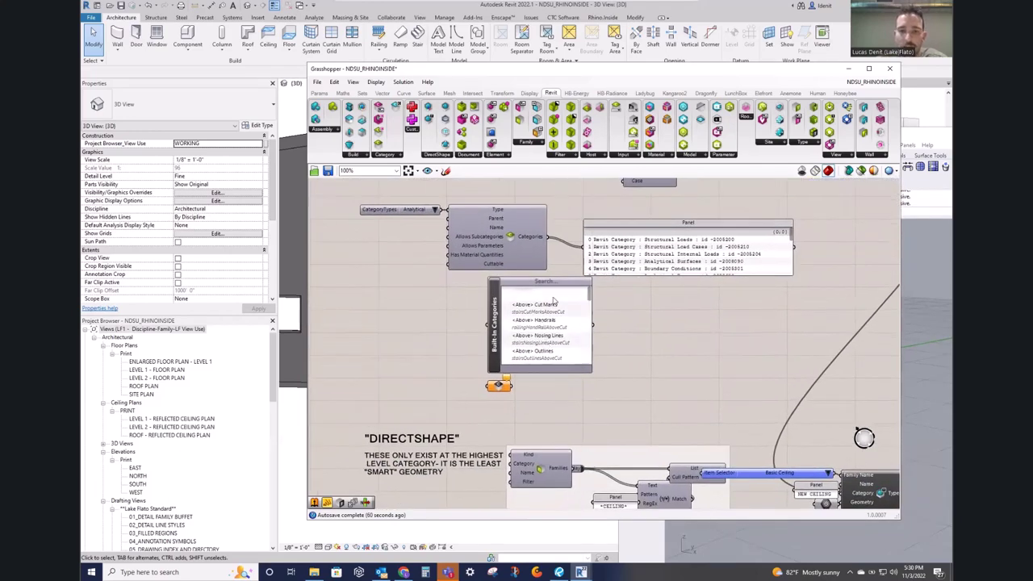
Step: Look up the Built-In Categories selector among the Revit component groups and browse through its list of categories
click(554, 299)
click(386, 154)
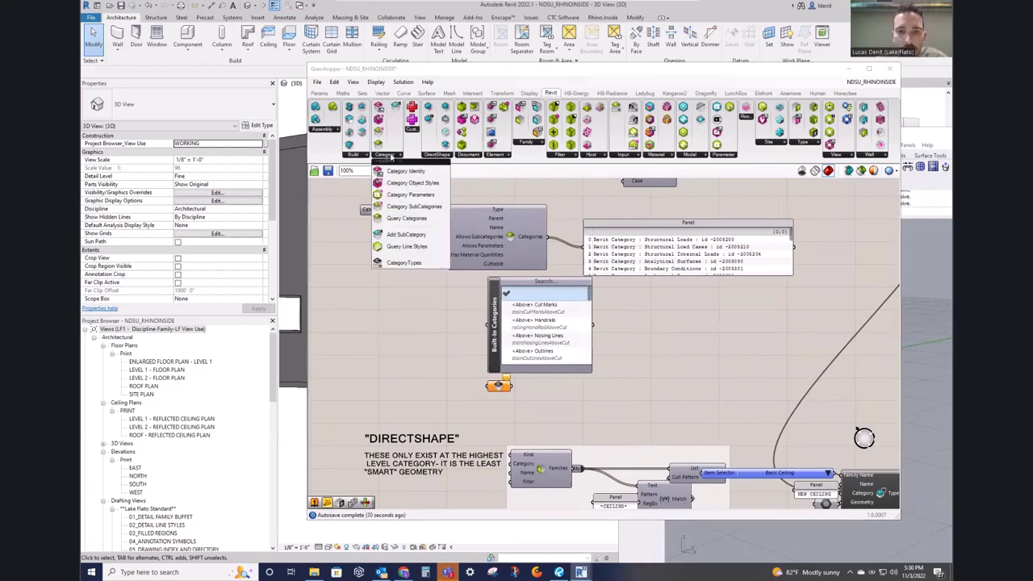
click(434, 342)
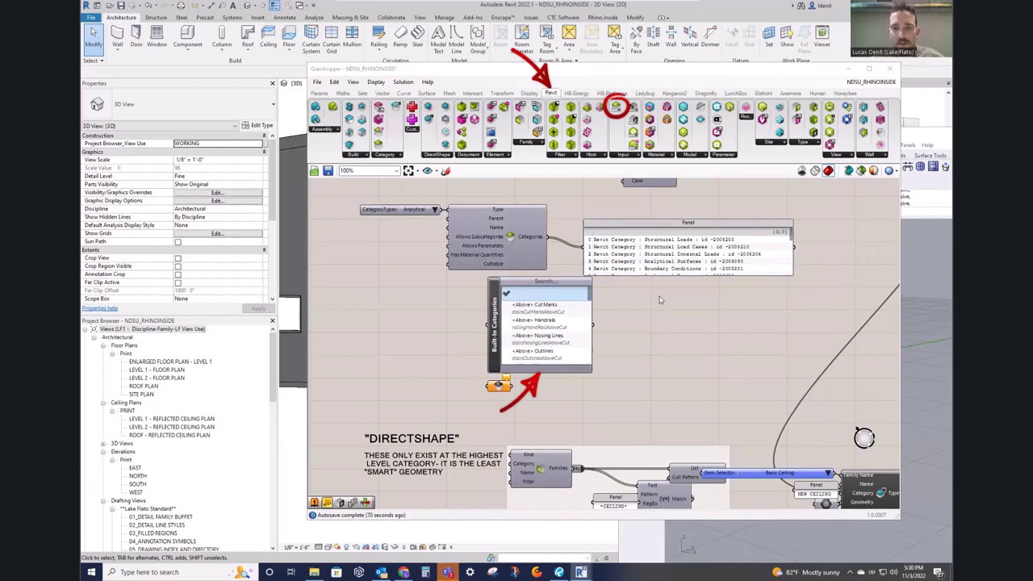
right_drag(646, 310, 579, 340)
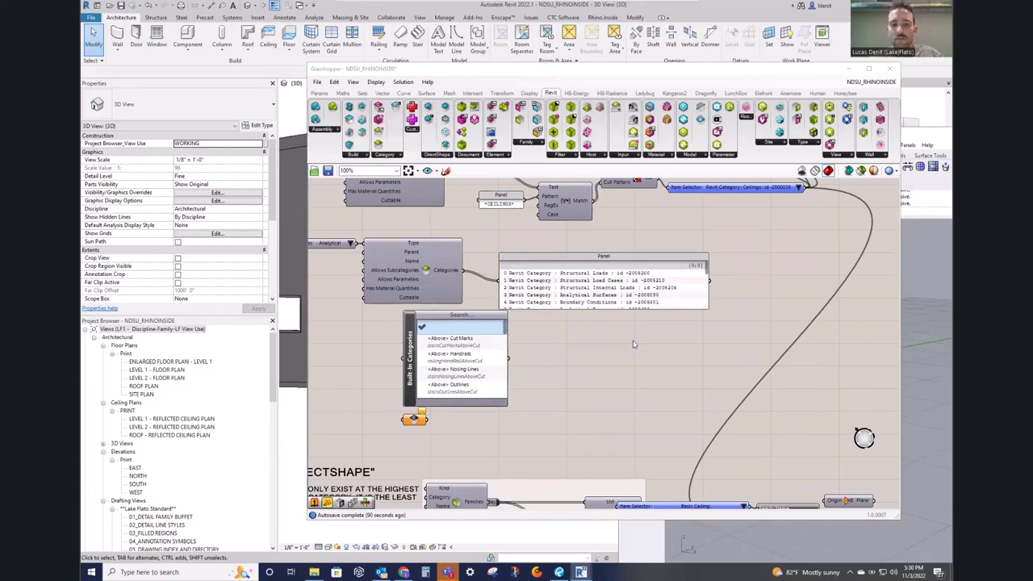
click(622, 153)
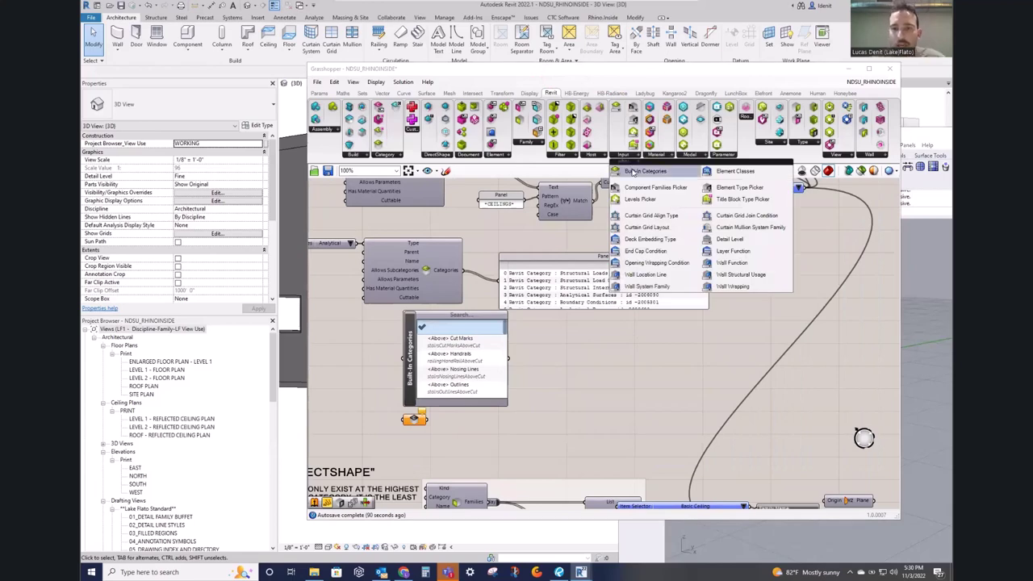
scroll(431, 370, up, 2)
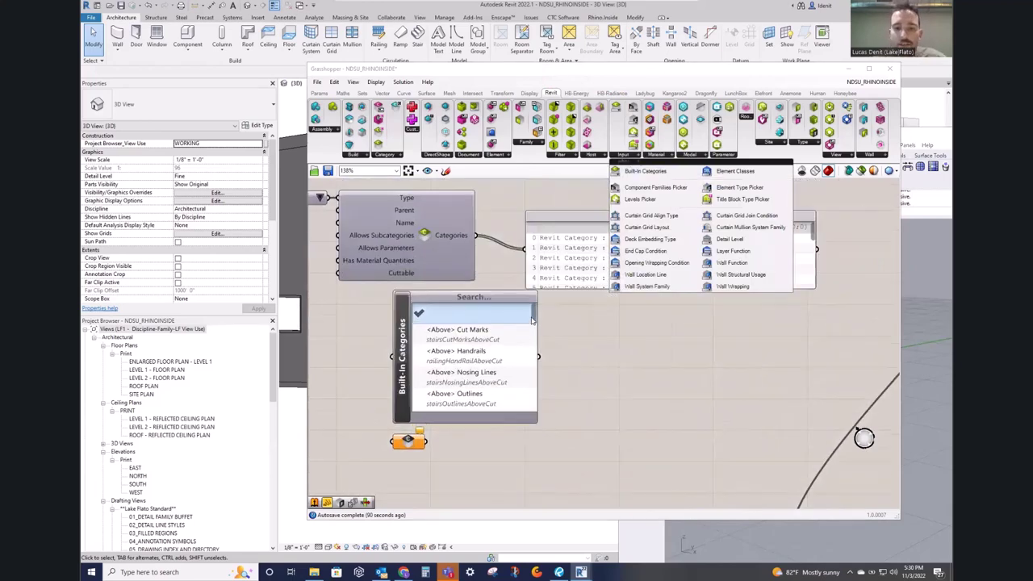
drag(536, 312, 556, 389)
scroll(571, 368, down, 3)
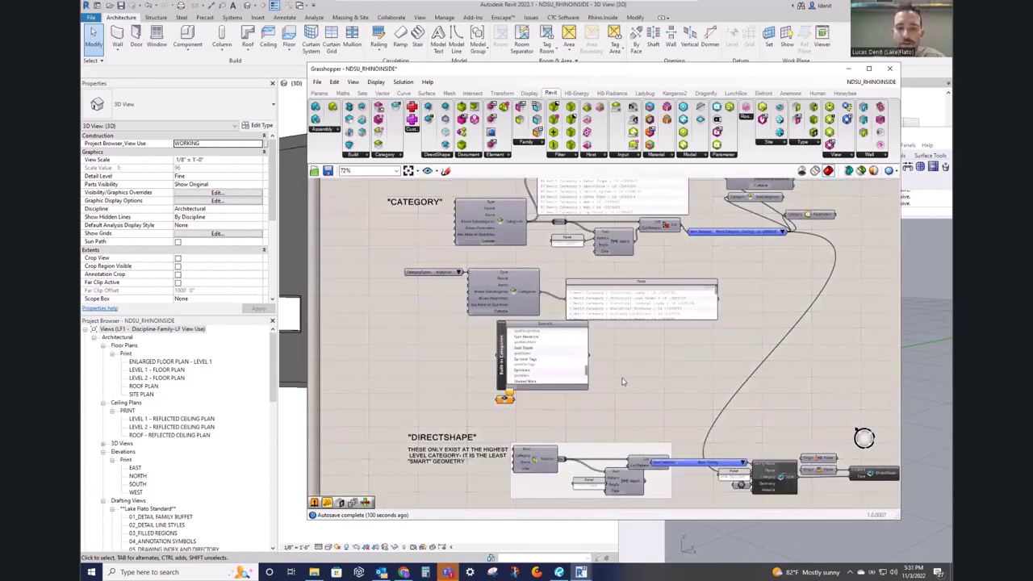
Step: Set the Category parameter below the Built-In Categories selector to the Columns model category
scroll(477, 358, up, 3)
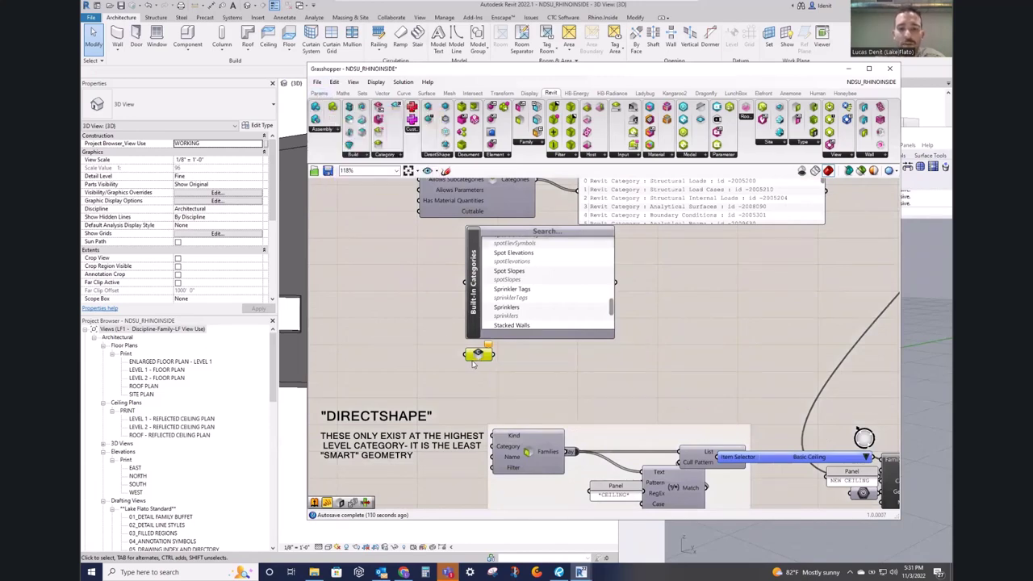
right_click(478, 355)
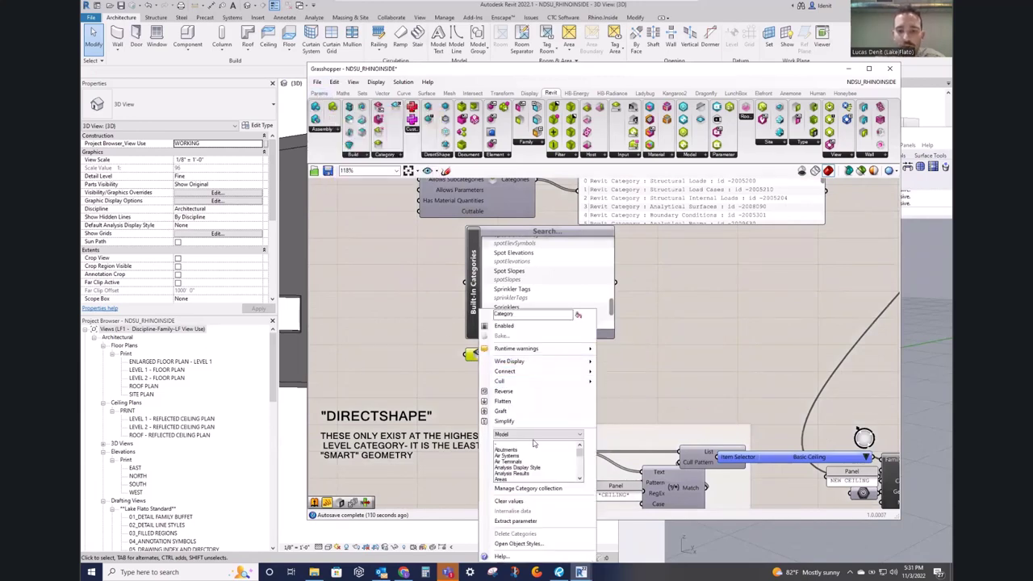
mouse_move(580, 457)
mouse_down()
mouse_move(581, 467)
mouse_move(582, 456)
mouse_up()
click(472, 372)
right_click(477, 352)
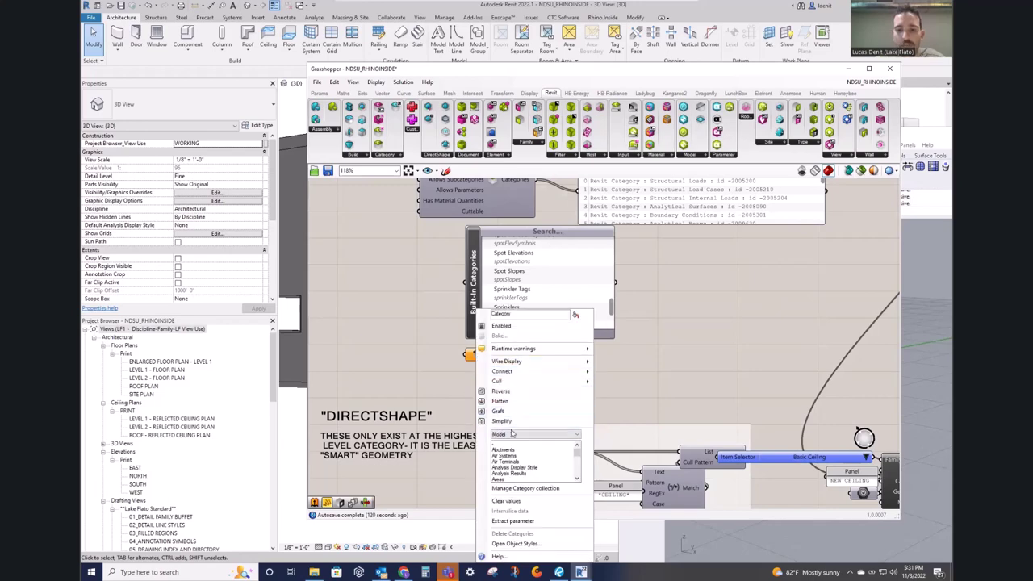
click(464, 384)
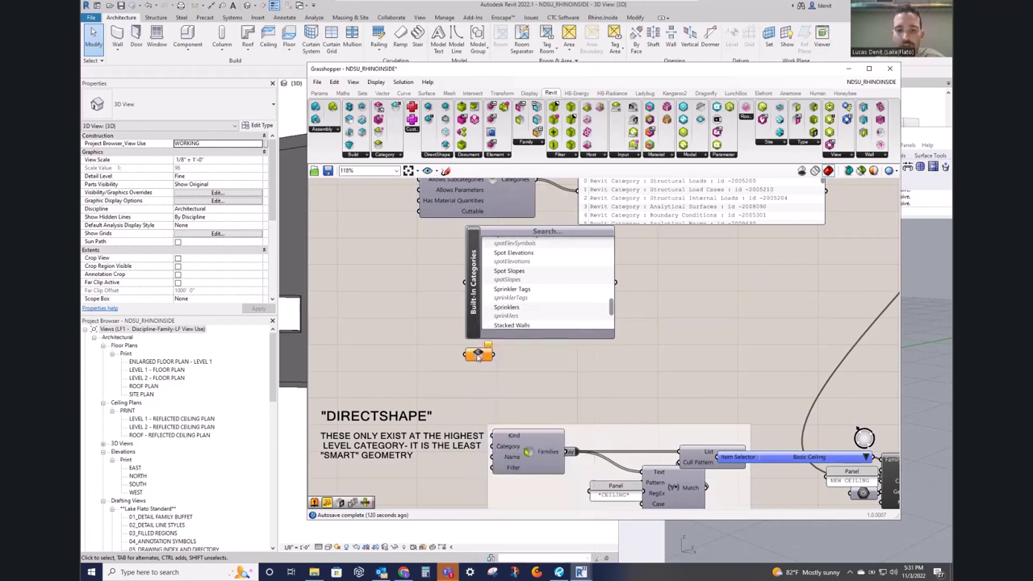
right_click(478, 355)
scroll(505, 477, down, 4)
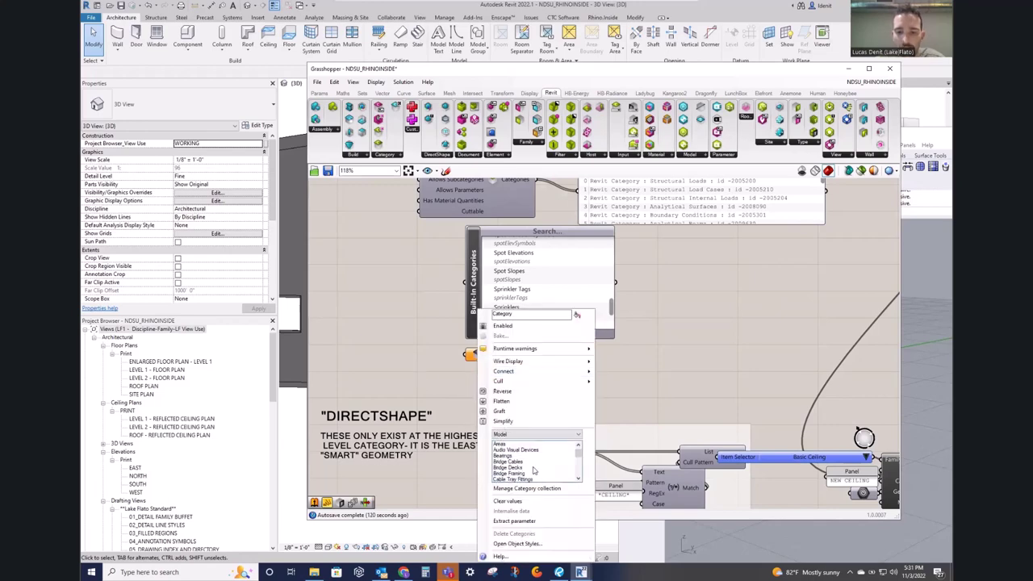
click(502, 466)
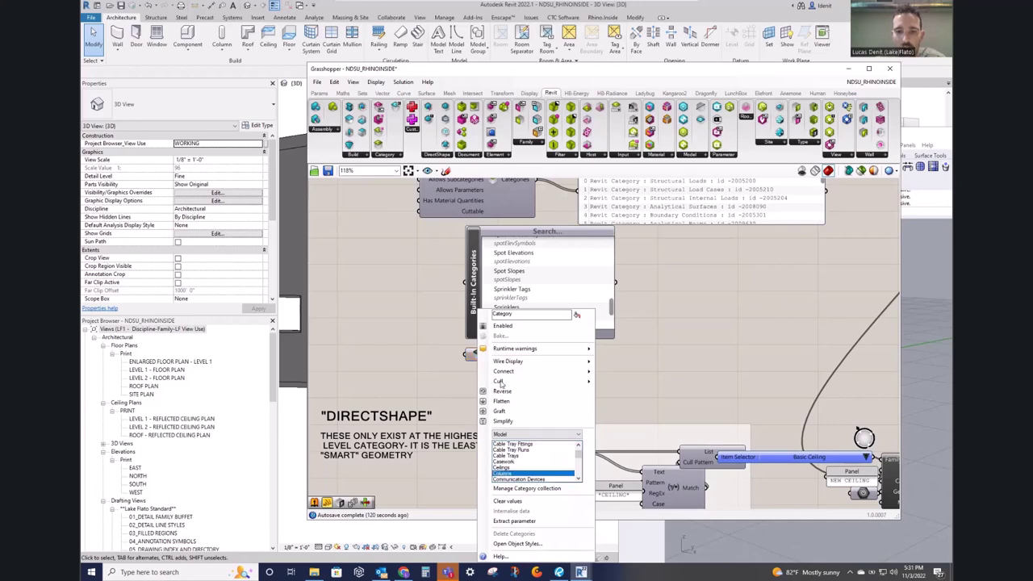
click(439, 384)
Step: Wire a temporary panel to the Category parameter's output to check its value, and delete the panel
scroll(484, 352, down, 1)
right_drag(558, 365, 535, 376)
double_click(535, 375)
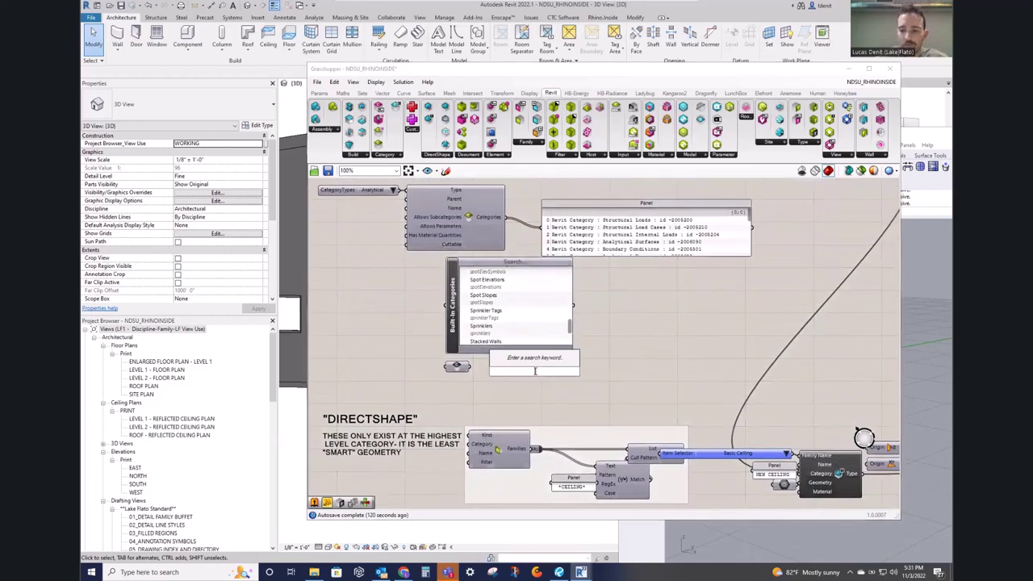
text(//)
key(Return)
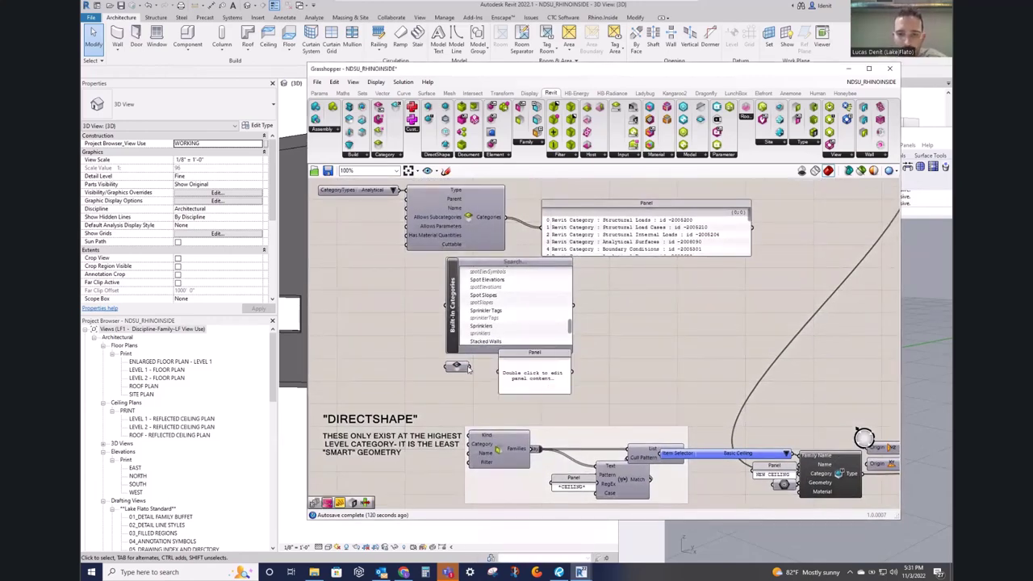
drag(469, 366, 499, 372)
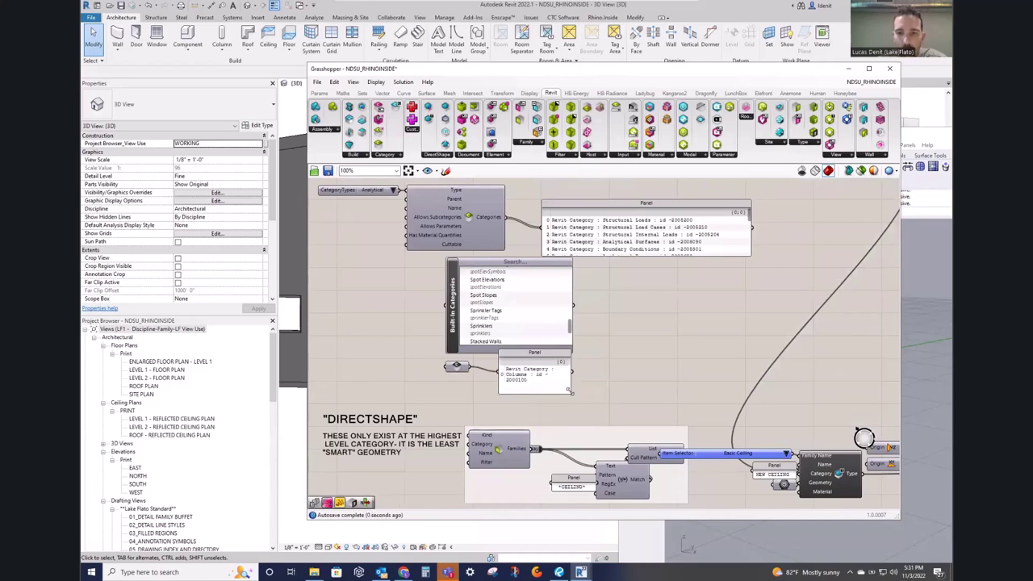
click(526, 361)
key(Delete)
Step: Duplicate the Query Types component from the upper row and place the copy near the Category parameter
scroll(514, 381, down, 2)
right_drag(507, 385, 457, 449)
scroll(484, 395, up, 1)
right_drag(588, 353, 517, 361)
right_drag(456, 438, 534, 492)
scroll(504, 370, down, 2)
right_drag(638, 221, 572, 226)
click(734, 197)
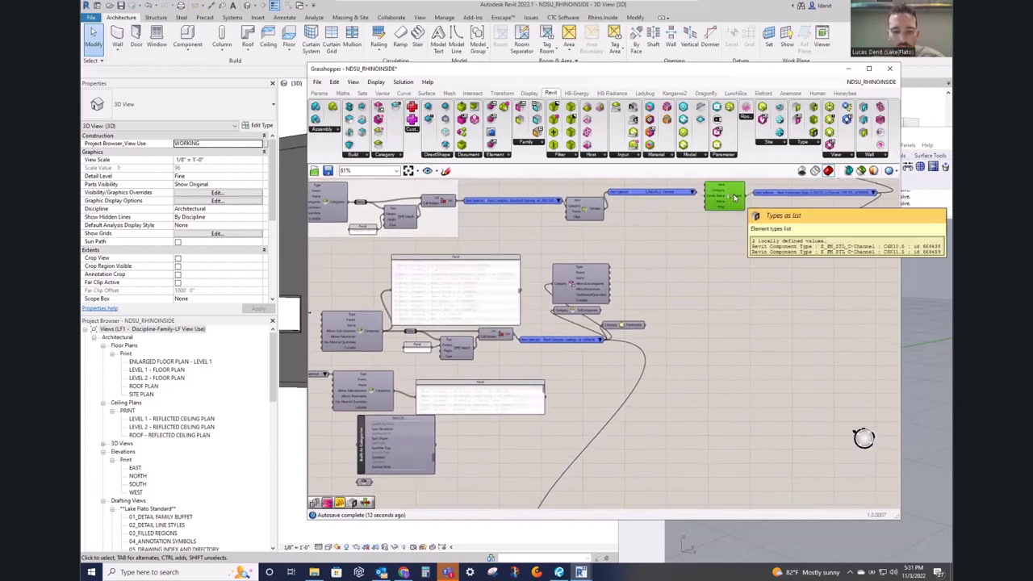
text(cv)
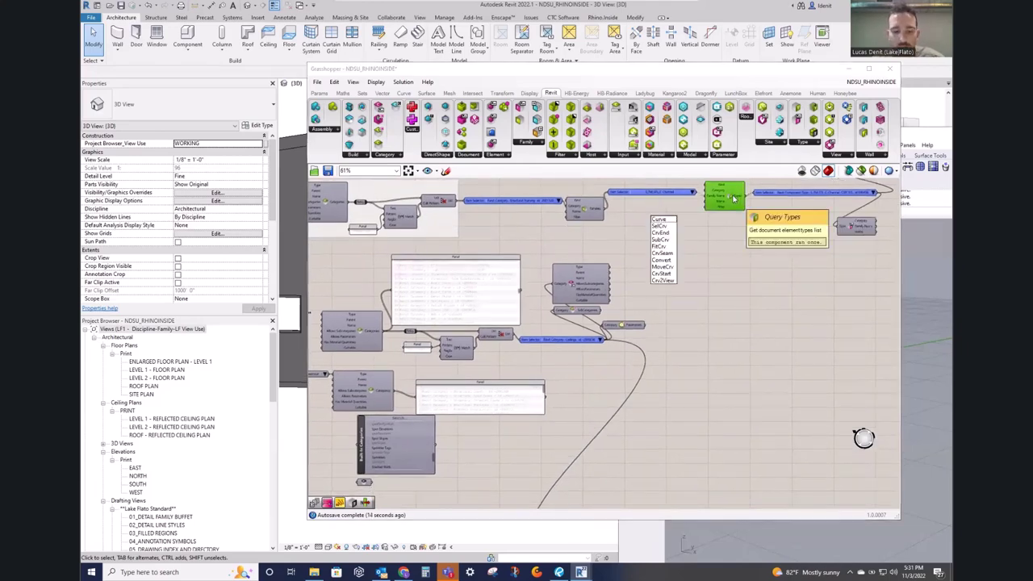
drag(729, 199, 510, 471)
key(ctrl+c)
key(ctrl+v)
right_drag(417, 484, 551, 374)
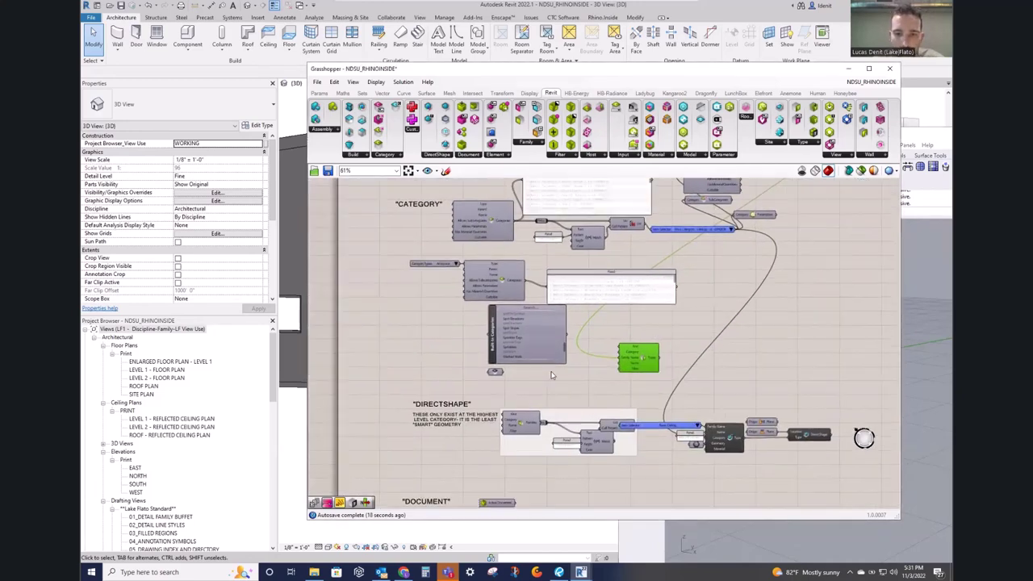
Step: Try feeding the Category parameter into the copied Query Types component with its Family Name source disconnected, and delete the copy
scroll(550, 372, up, 2)
drag(485, 372, 646, 353)
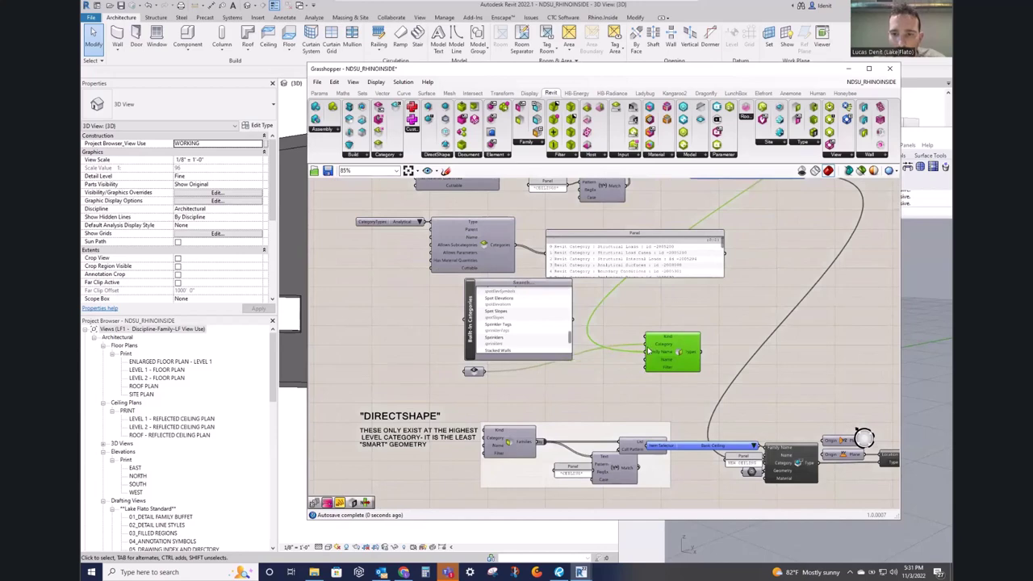
right_click(647, 352)
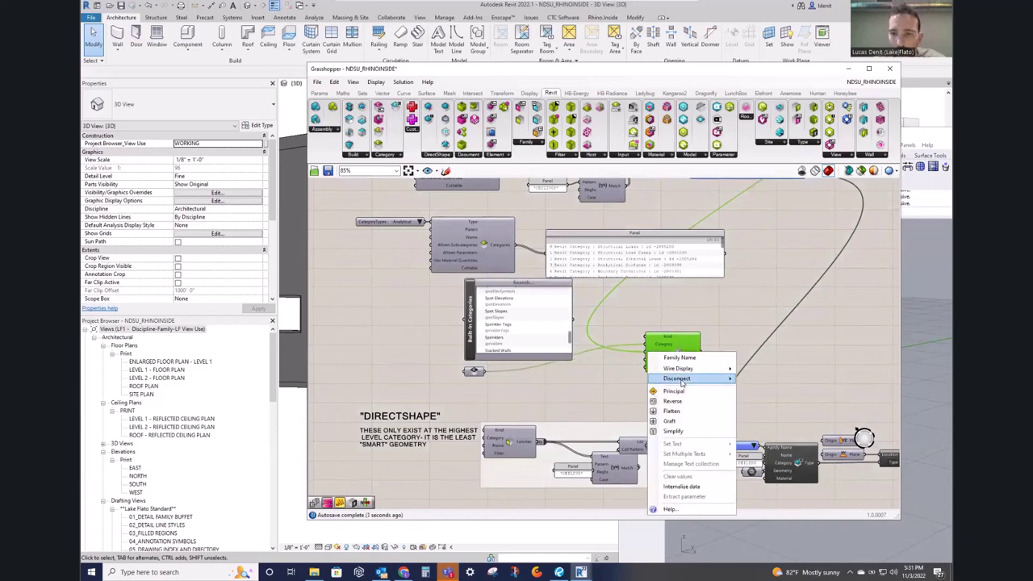
click(742, 375)
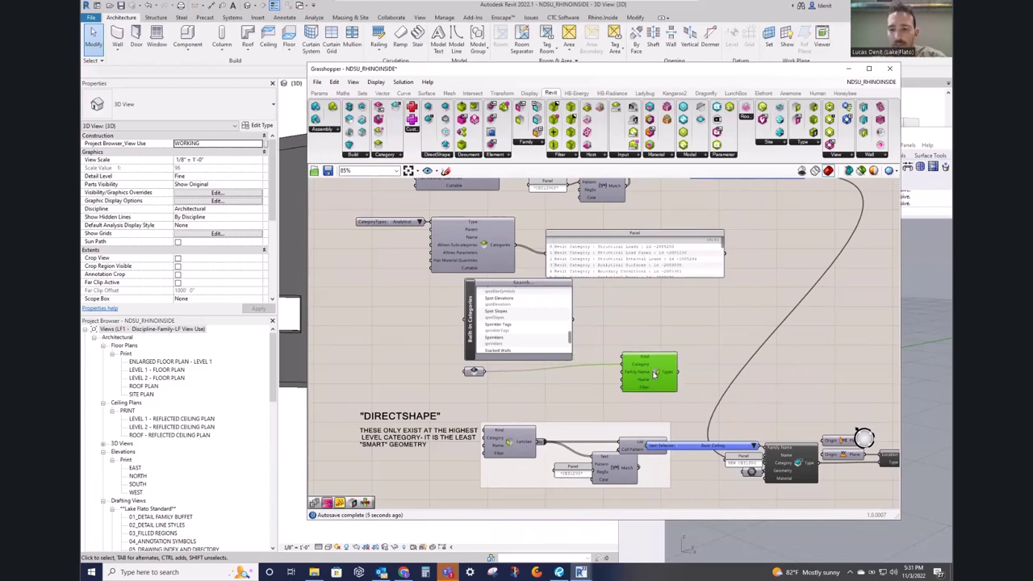
key(Delete)
Step: Move the Grasshopper window aside to uncover the Revit 3D view and orbit to view the whole building from above
right_drag(513, 381, 480, 260)
drag(486, 70, 569, 84)
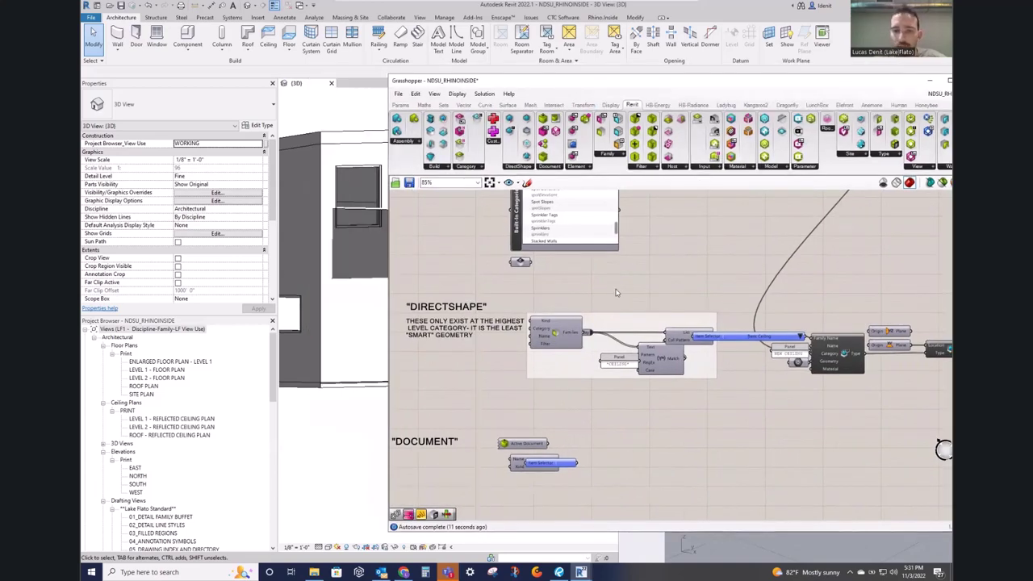
scroll(616, 292, down, 2)
middle_click(700, 270)
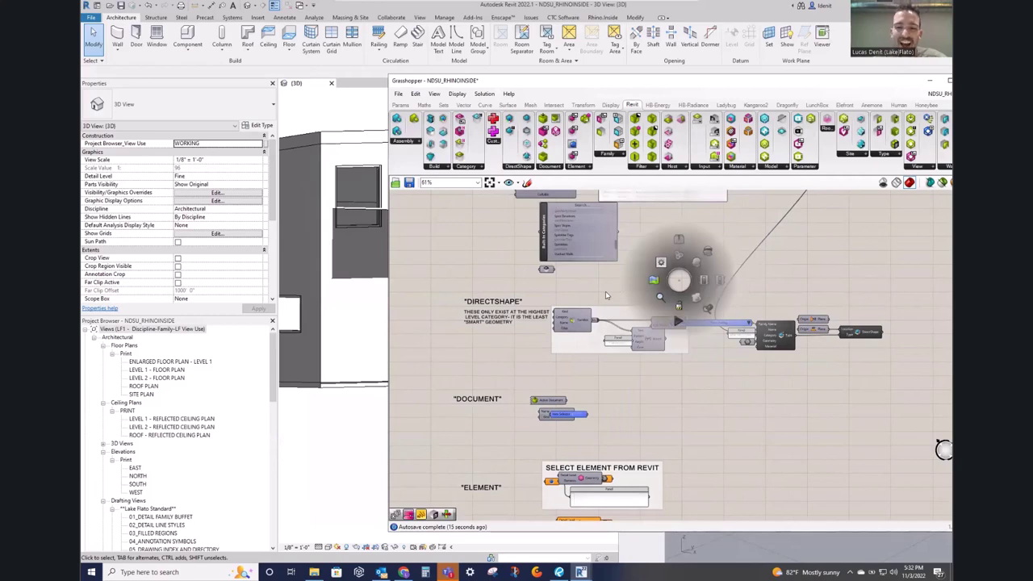
drag(507, 82, 631, 87)
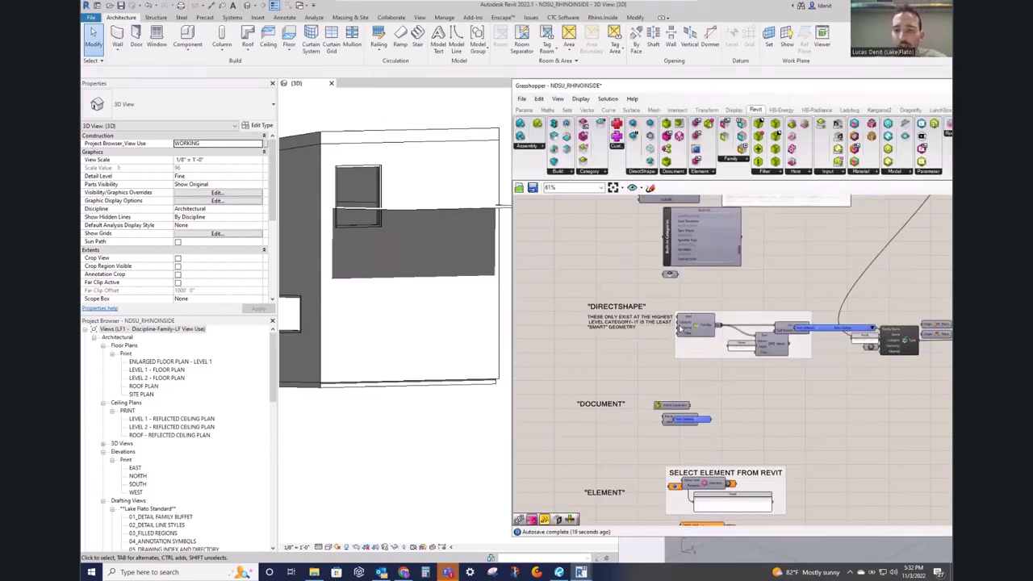
mouse_move(454, 272)
shift+middle_down()
mouse_move(350, 226)
mouse_move(386, 273)
mouse_move(484, 294)
shift+middle_up()
shift+middle_drag(408, 282, 726, 408)
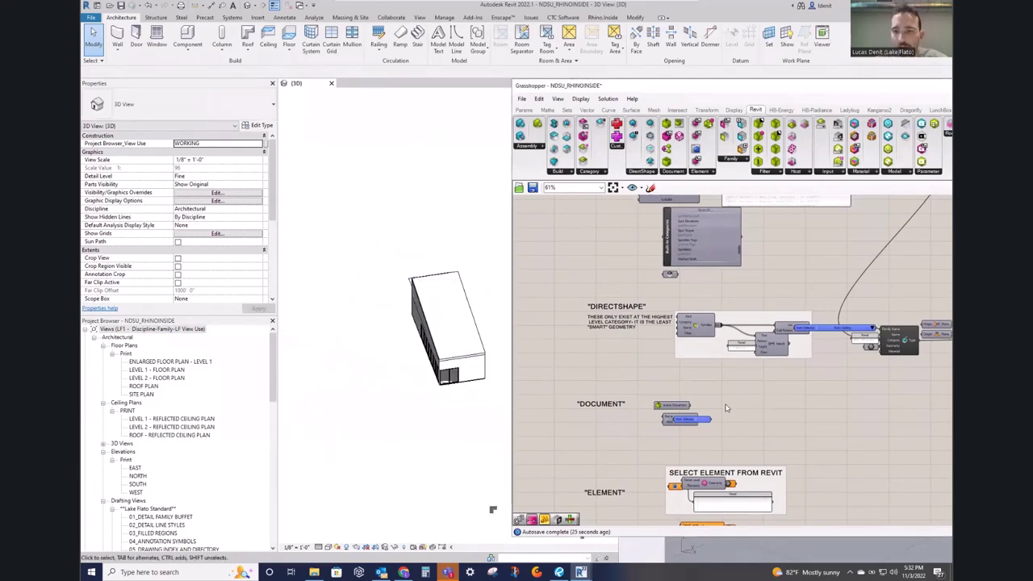
Step: Move the Basic Ceiling item selector and the downstream DirectShape components clear of the grouped family query components
scroll(702, 378, up, 2)
drag(550, 330, 552, 328)
right_drag(815, 388, 635, 379)
drag(887, 377, 692, 282)
drag(775, 340, 847, 297)
click(723, 365)
mouse_move(602, 326)
right_down()
mouse_move(693, 330)
mouse_move(616, 340)
right_up()
scroll(771, 327, up, 3)
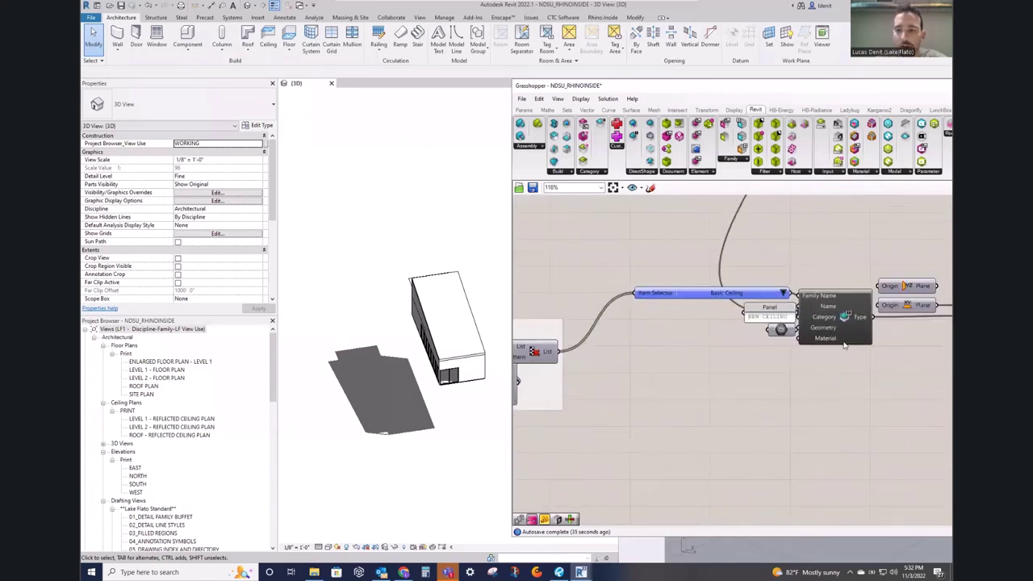
Step: Space the Basic Ceiling item selector farther away from the Add DirectShape Type component
scroll(373, 342, down, 2)
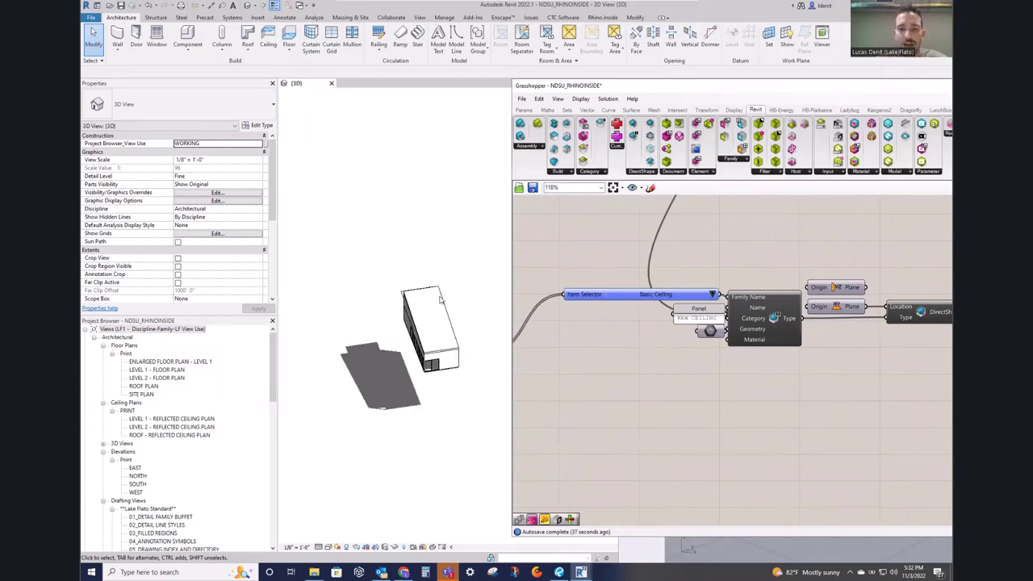
shift+middle_drag(471, 308, 436, 319)
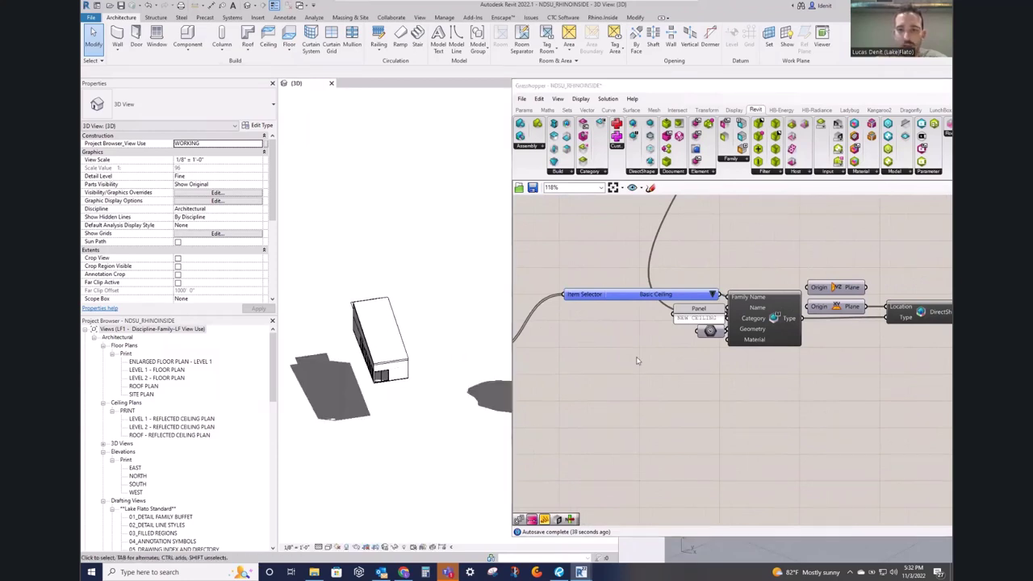
scroll(610, 354, down, 3)
right_drag(681, 380, 825, 370)
scroll(657, 353, up, 3)
drag(658, 346, 685, 341)
right_drag(540, 337, 663, 340)
right_drag(824, 361, 572, 383)
drag(643, 305, 602, 300)
right_drag(603, 317, 752, 304)
click(565, 391)
Step: Check the family item selector's options and move the geometry parameter clear of the Add DirectShape Type component
right_drag(911, 307, 727, 337)
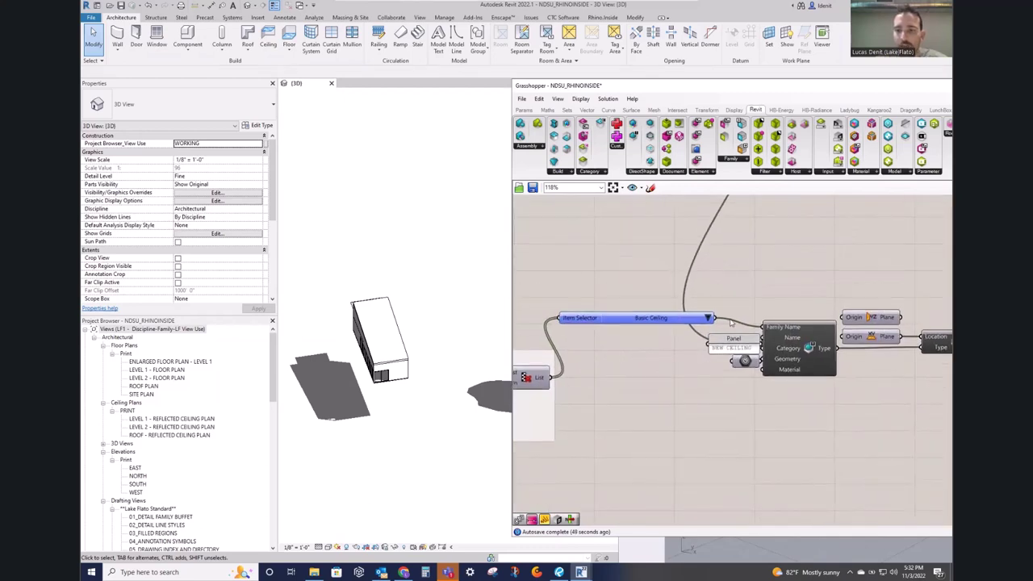
click(707, 318)
click(664, 323)
right_drag(734, 334, 656, 331)
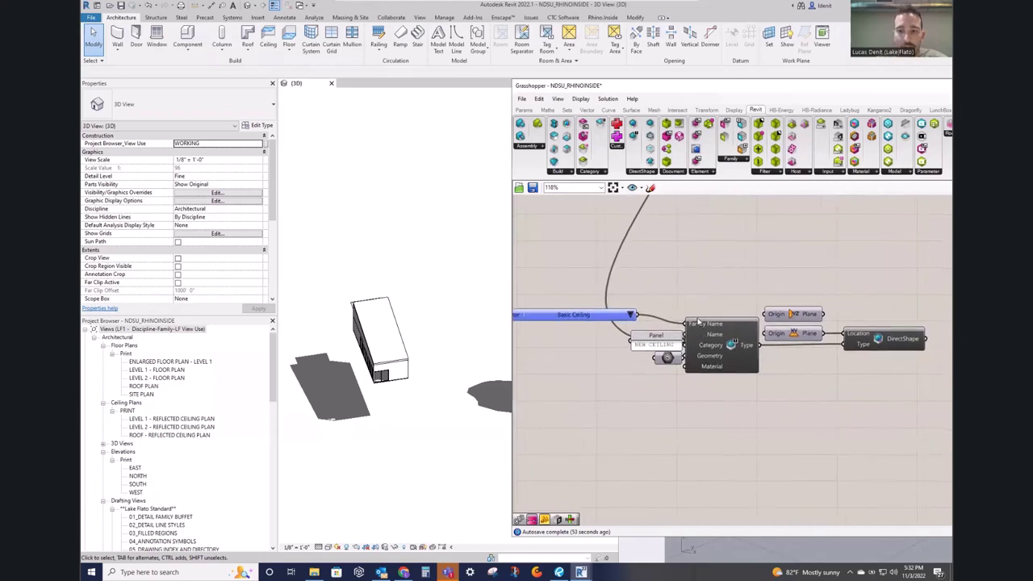
drag(666, 360, 648, 368)
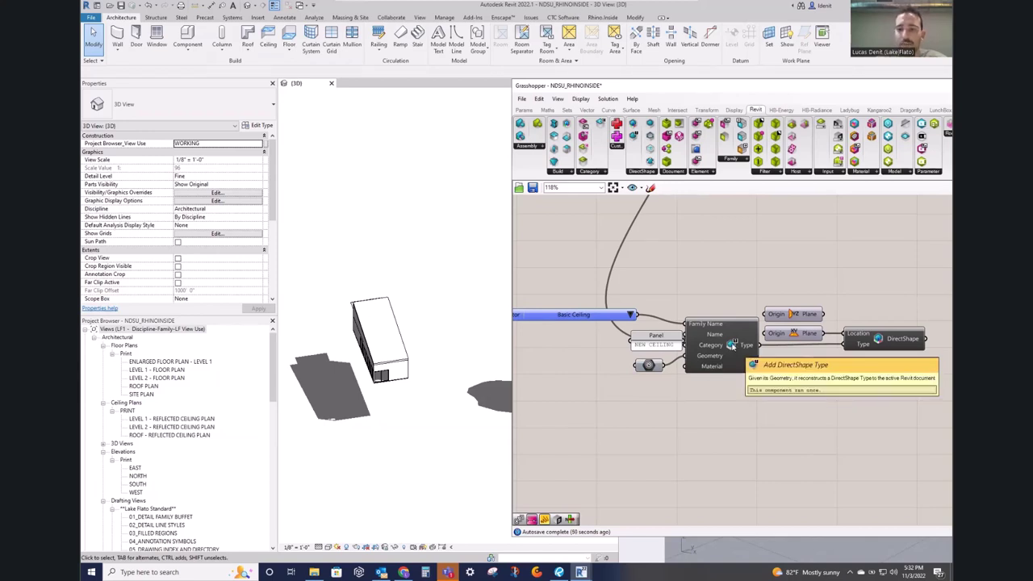
Step: Select the Add DirectShape Type component
click(732, 342)
right_click(726, 266)
click(602, 284)
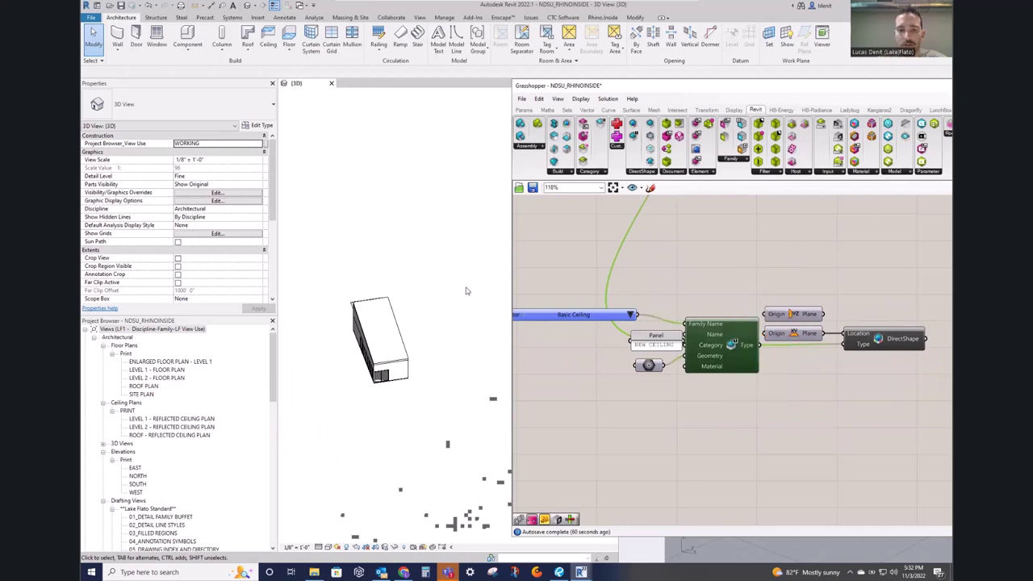
Step: Turn on the section box for the 3D view
shift+middle_drag(364, 330, 387, 338)
scroll(171, 236, down, 3)
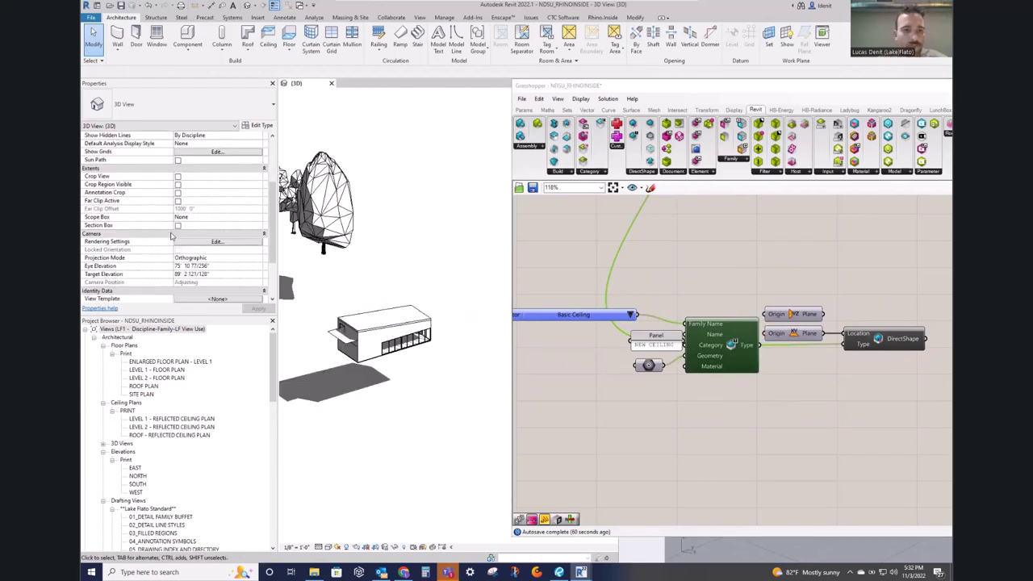
click(176, 229)
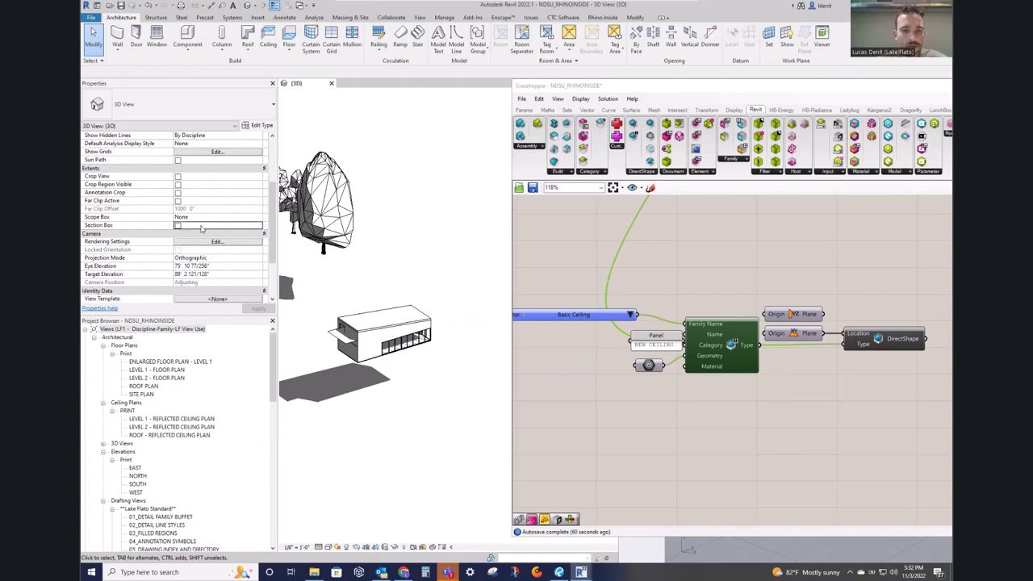
click(176, 226)
scroll(440, 321, down, 2)
middle_drag(428, 324, 454, 321)
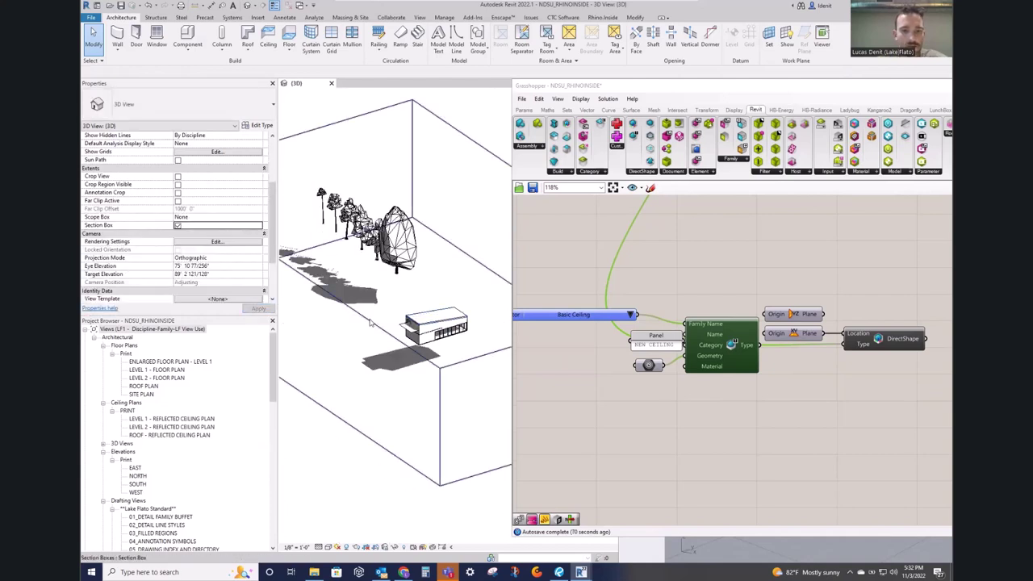
Step: Pull the section box's end face inward to cut through the canopy end of the building and expose its interior
click(367, 318)
drag(300, 332, 393, 319)
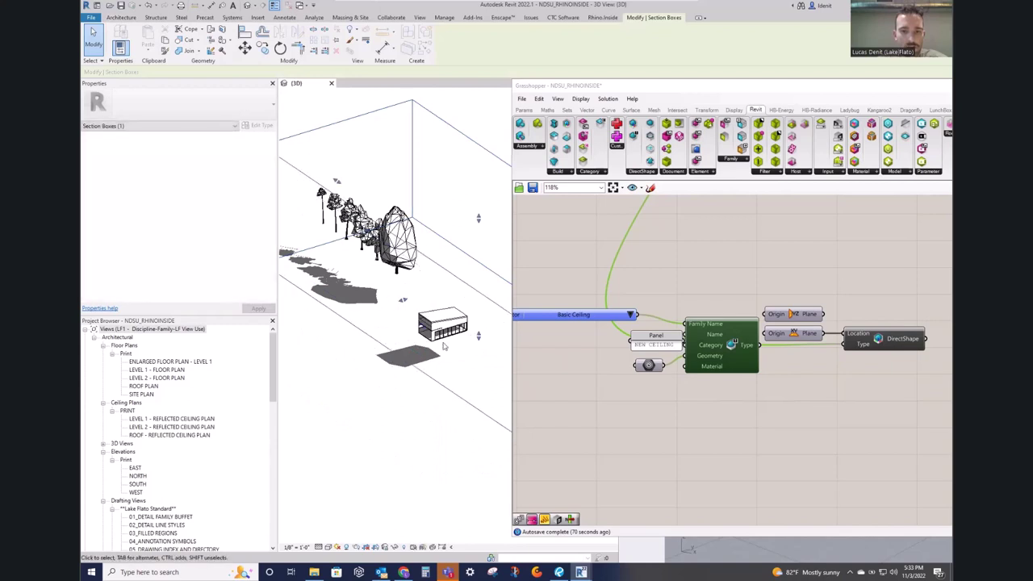
scroll(409, 313, up, 3)
shift+middle_drag(409, 313, 341, 282)
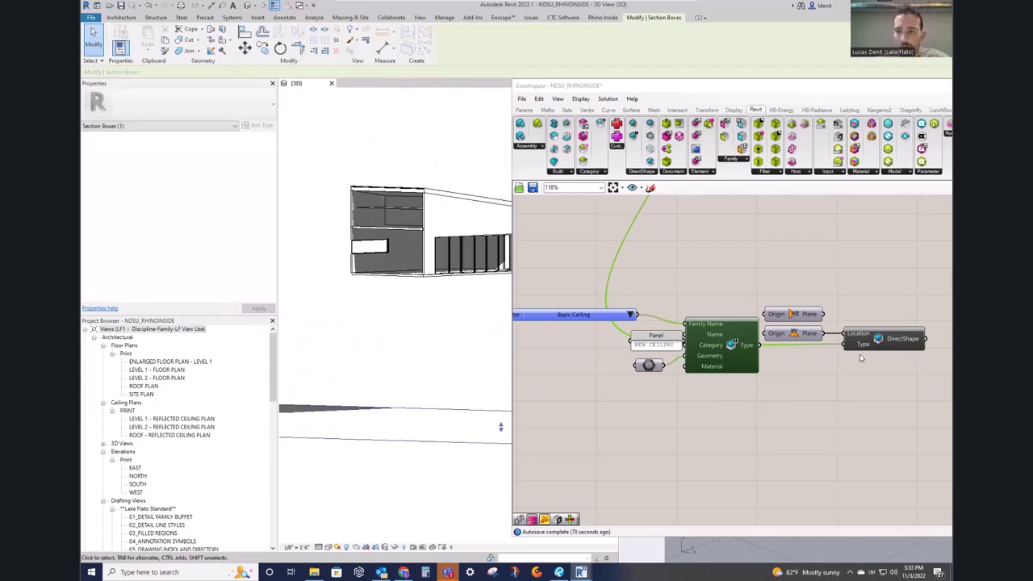
Step: Enable the DirectShape component that takes the Origin plane and the new ceiling type
click(884, 331)
right_click(853, 263)
click(864, 267)
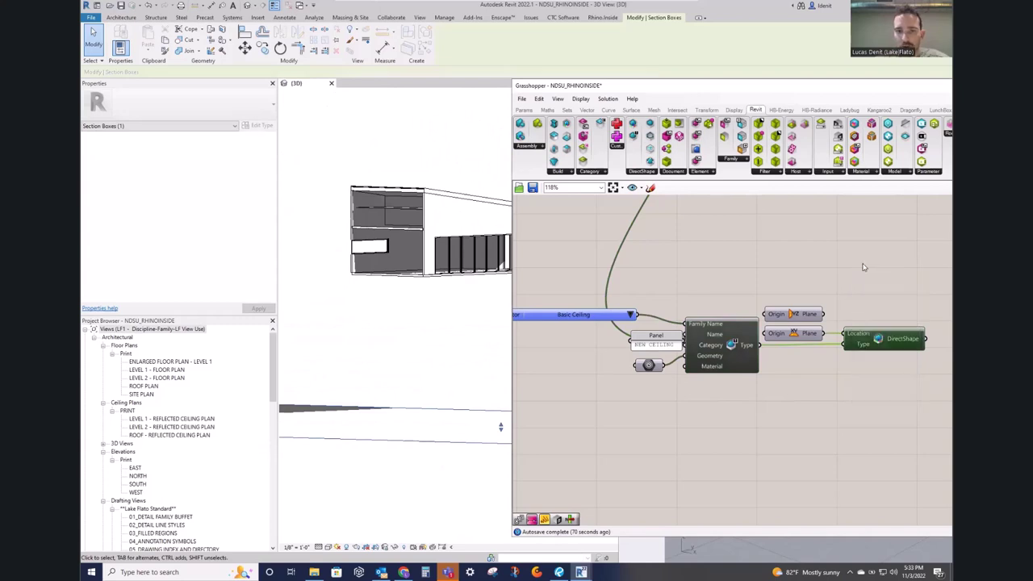
shift+middle_drag(325, 194, 484, 324)
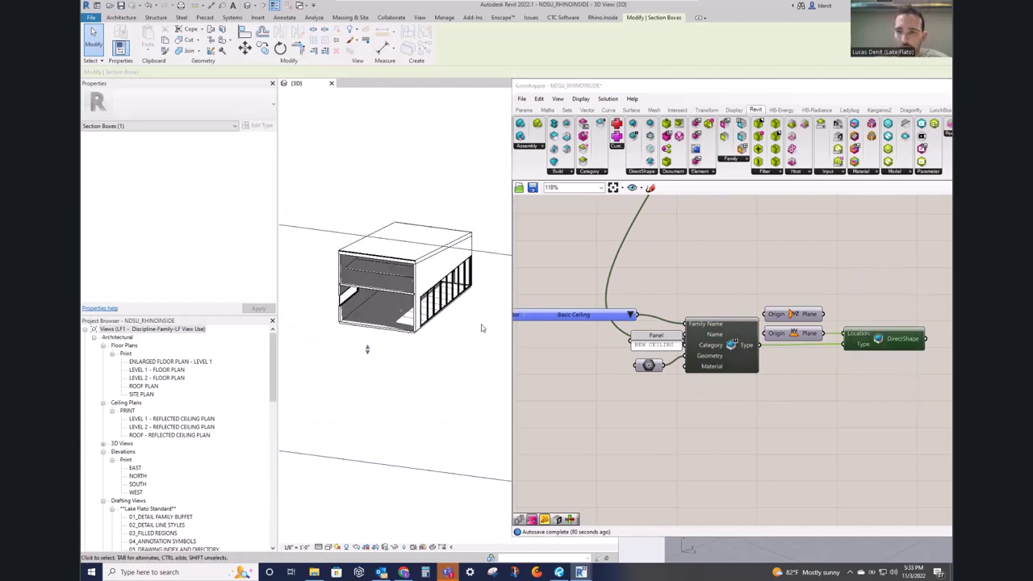
click(881, 343)
right_click(876, 276)
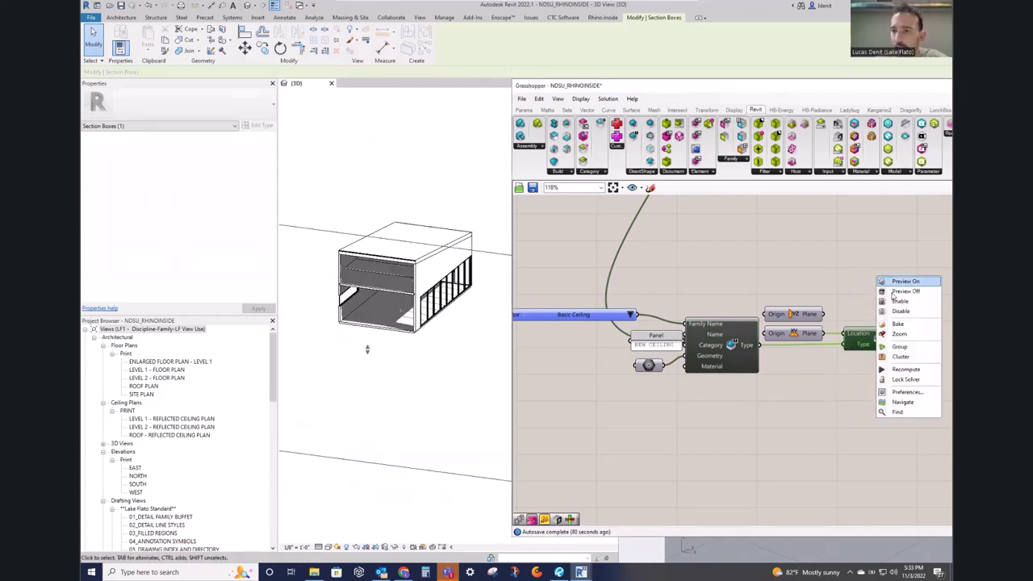
click(893, 303)
Step: Select the NEW CEILING element inside the building in the Revit 3D view
scroll(412, 295, down, 3)
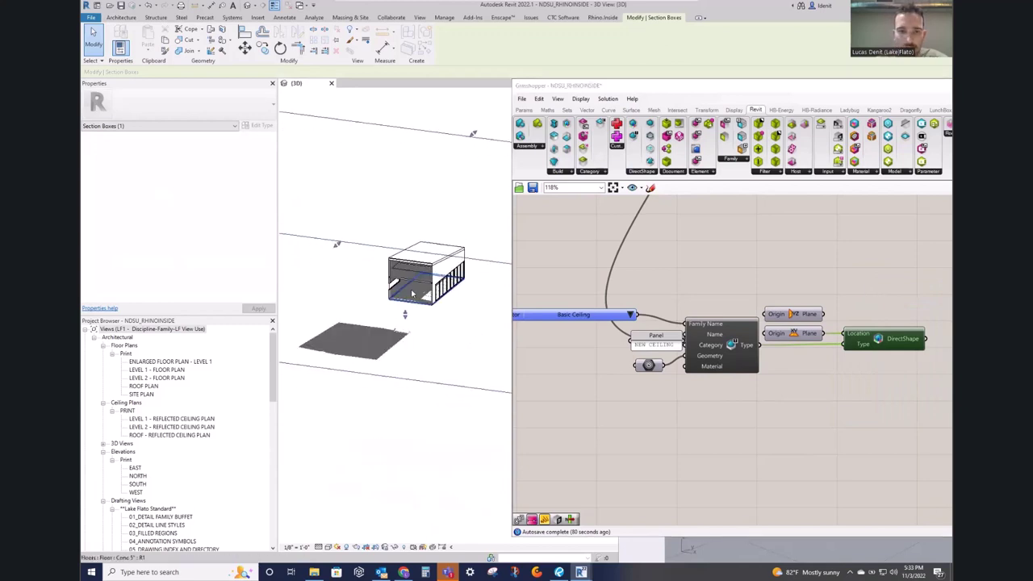
shift+middle_drag(407, 305, 390, 352)
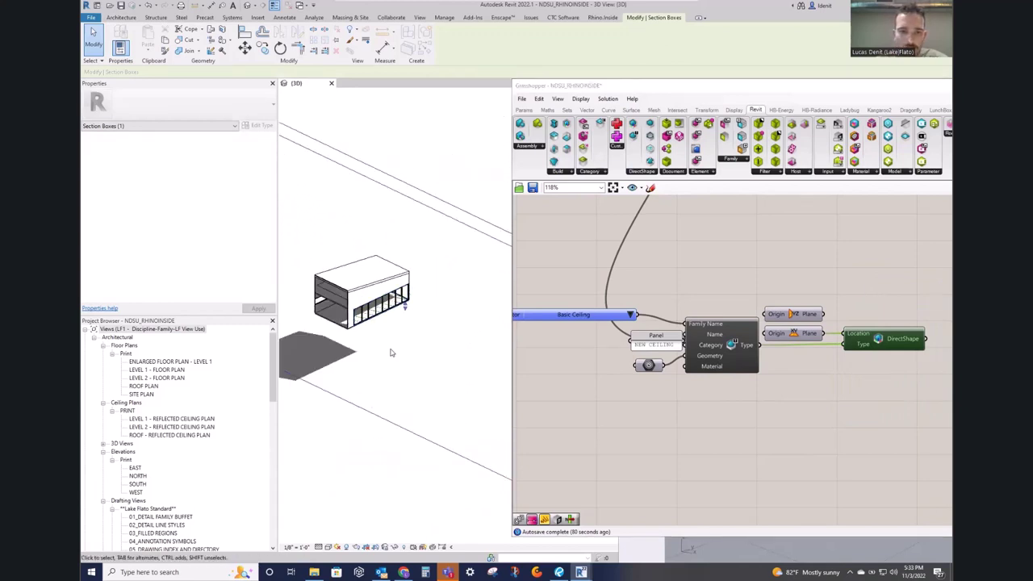
click(330, 293)
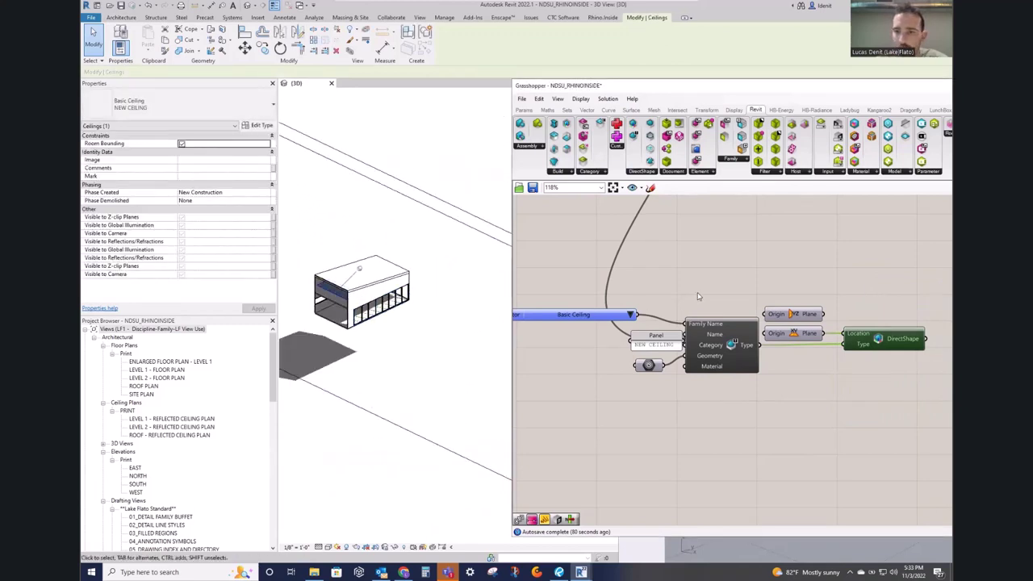
Step: Examine the DirectShape definition from the family query group through the Basic Ceiling selector and clear the ceiling selection in Revit
scroll(697, 292, down, 3)
middle_click(698, 293)
click(761, 260)
right_drag(733, 264, 814, 246)
scroll(808, 268, up, 2)
scroll(807, 282, down, 3)
scroll(817, 289, up, 3)
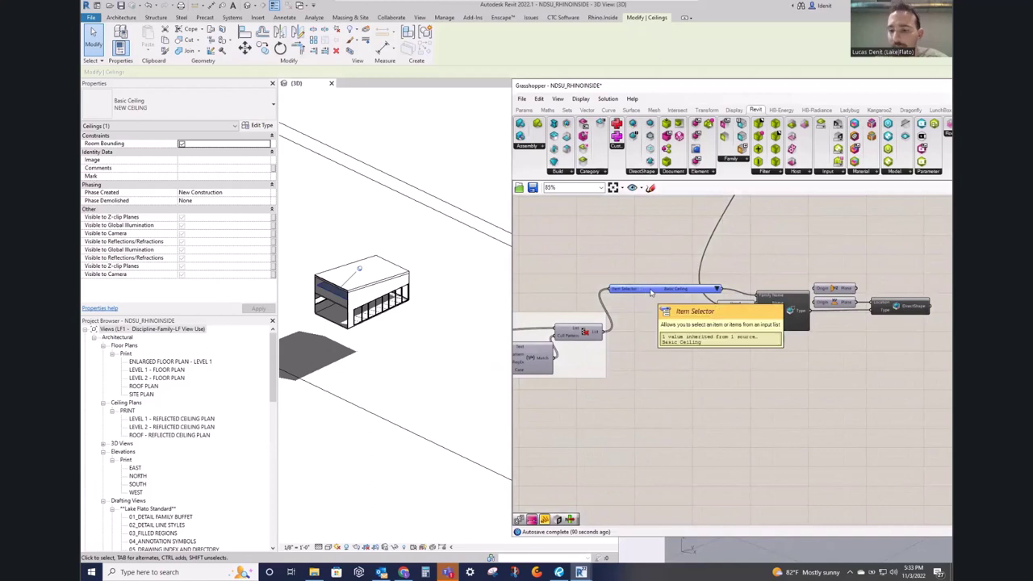
drag(623, 291, 623, 298)
click(654, 255)
scroll(638, 268, down, 3)
right_drag(628, 268, 740, 268)
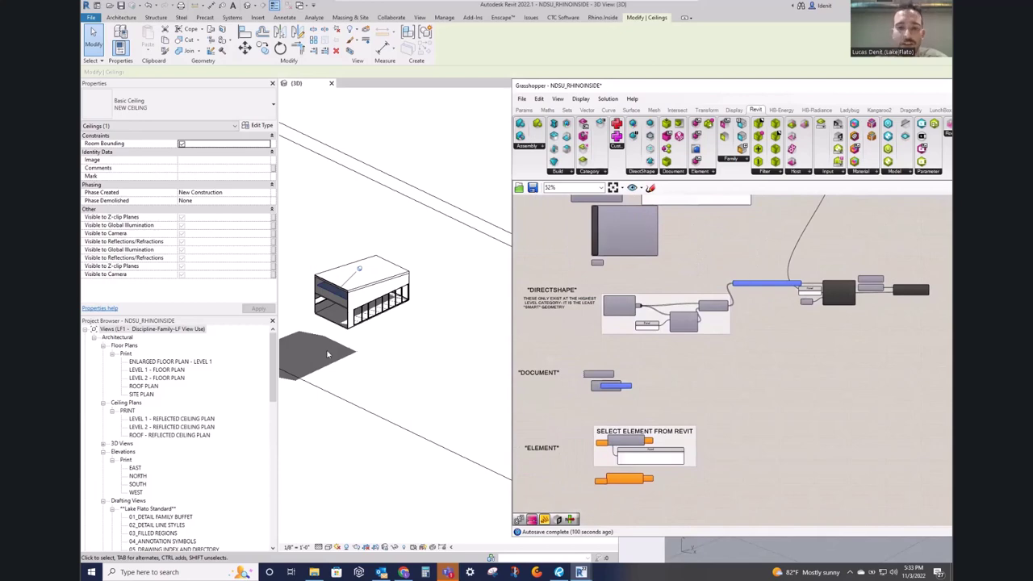
click(334, 349)
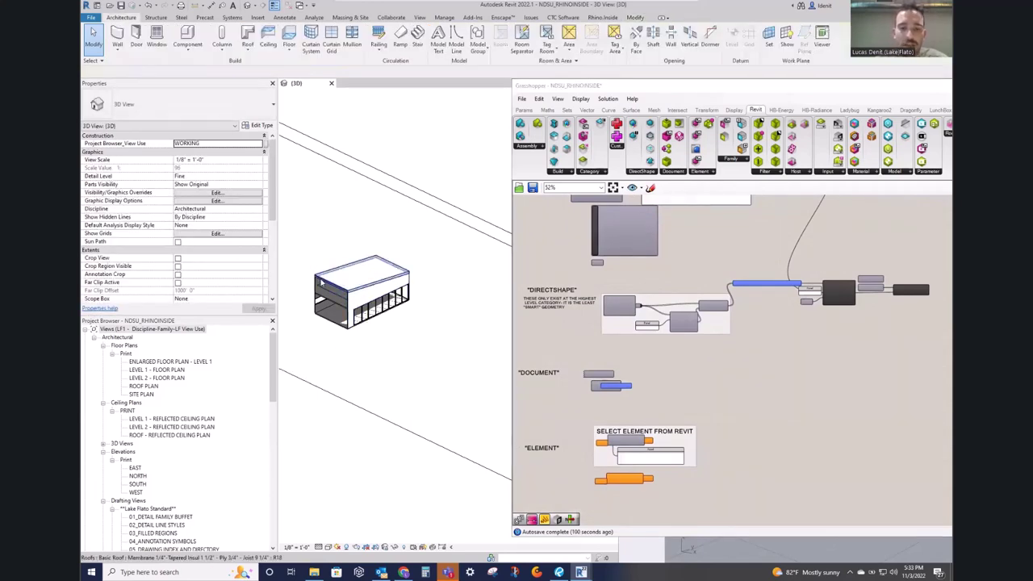
Step: In the simple dumb family group, move the family component away from its Boolean toggle and input parameters
scroll(574, 309, down, 1)
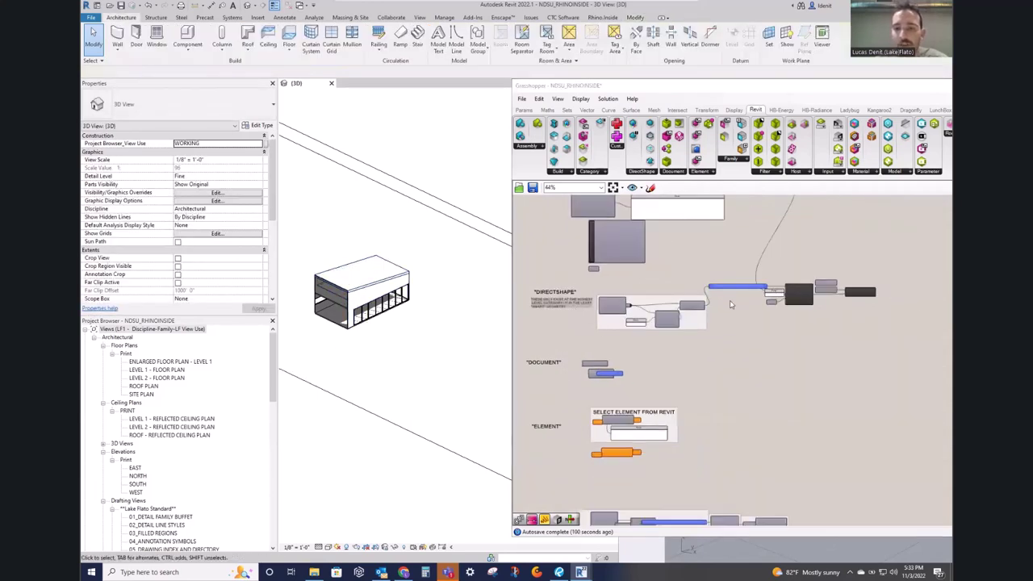
scroll(730, 303, up, 2)
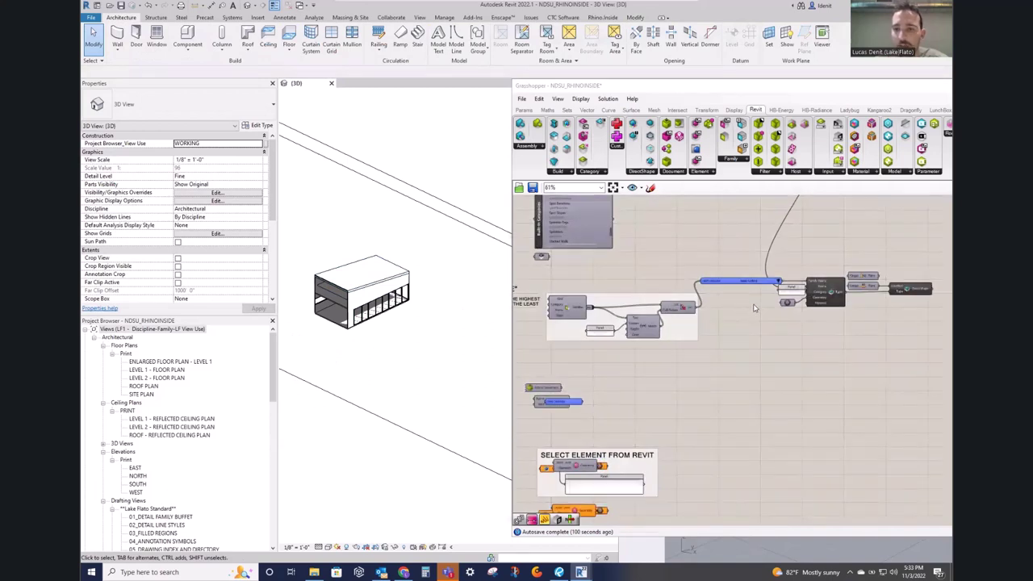
scroll(750, 311, down, 1)
right_click(734, 312)
middle_click(680, 417)
right_drag(698, 452, 793, 295)
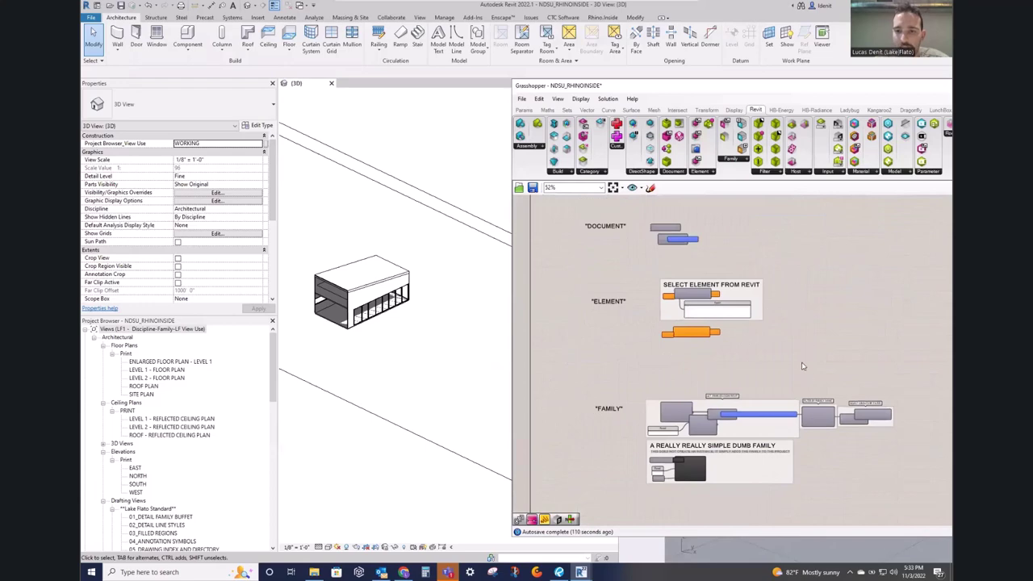
right_drag(737, 463, 715, 360)
scroll(709, 361, up, 4)
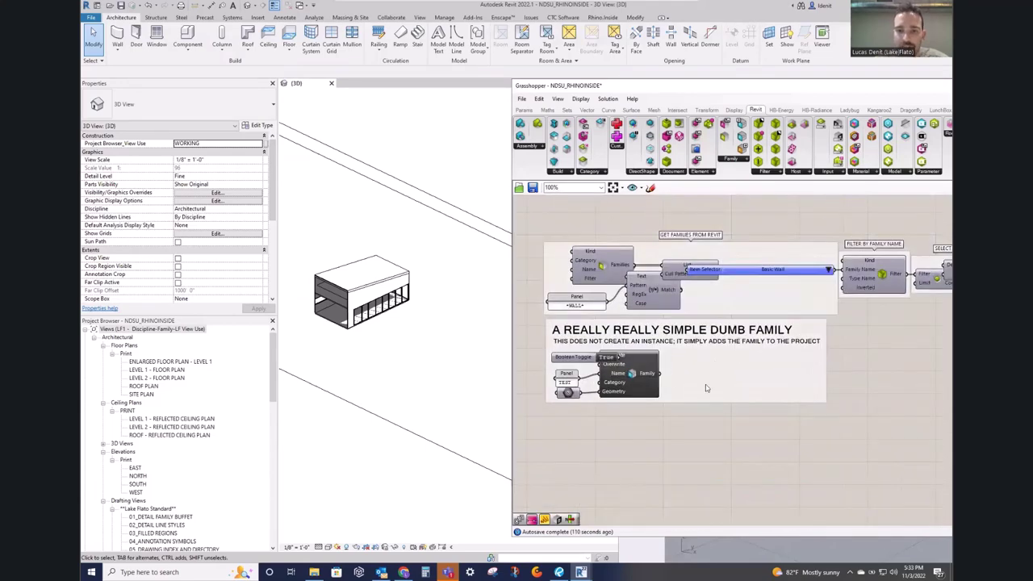
drag(631, 378, 671, 379)
click(634, 461)
Step: Shift the TEST name panel clear of the geometry parameter in the simple dumb family group
right_drag(668, 437, 783, 430)
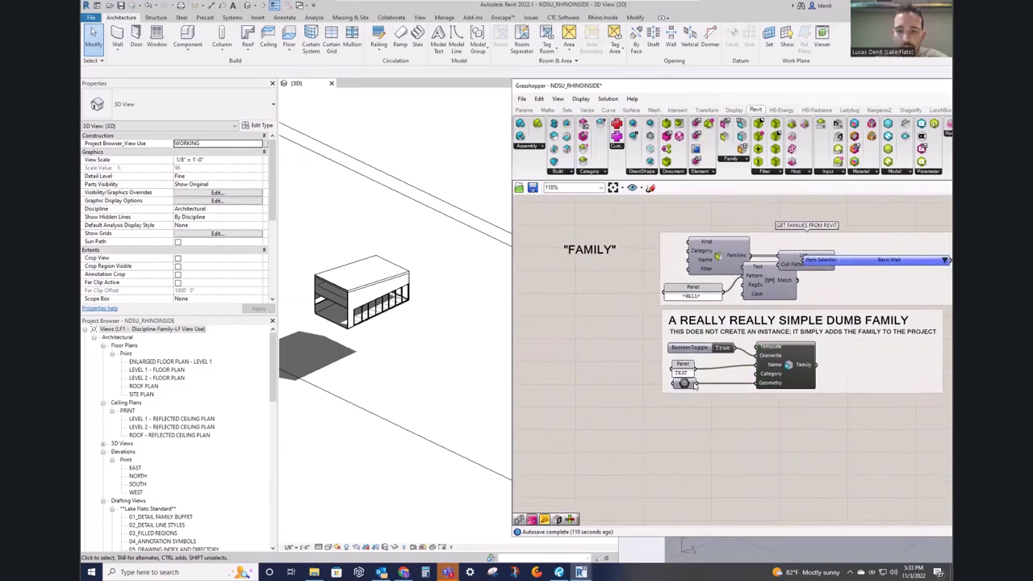
scroll(692, 383, up, 3)
drag(676, 365, 679, 359)
click(688, 419)
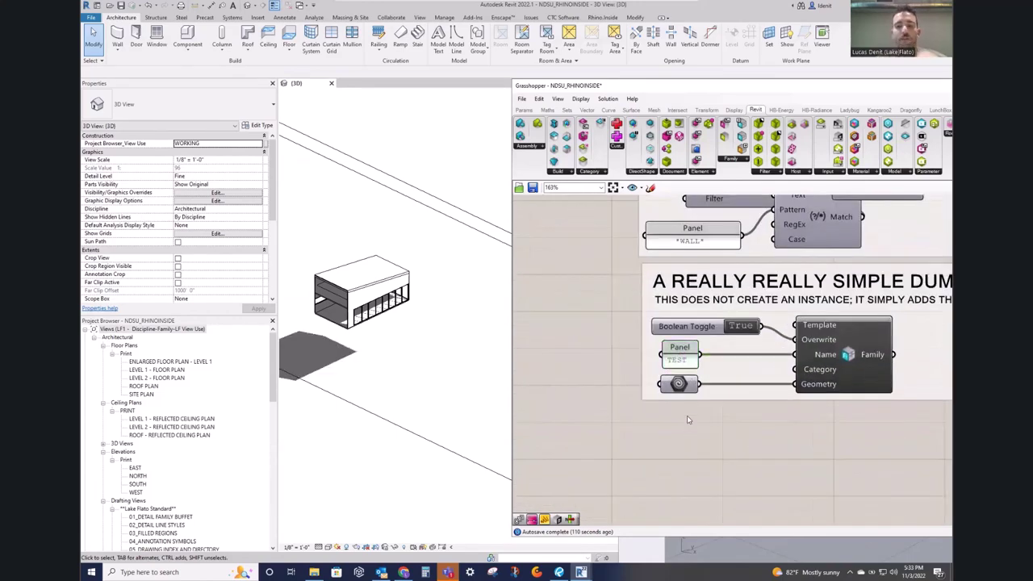
Step: Examine the building in the Revit 3D view and the overall layout of the Grasshopper definition around the family section
scroll(372, 332, down, 1)
middle_drag(380, 333, 414, 342)
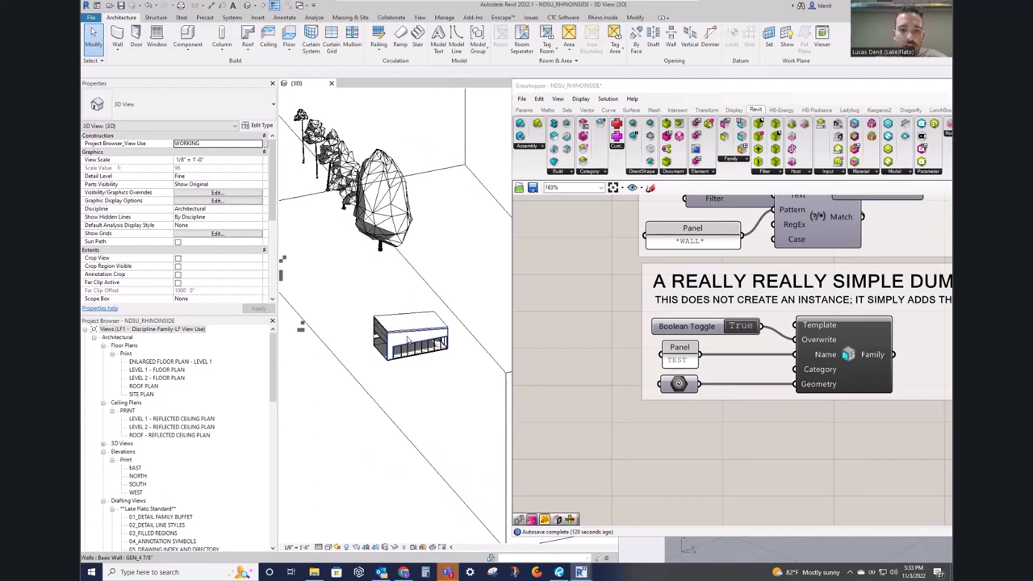
scroll(400, 325, up, 2)
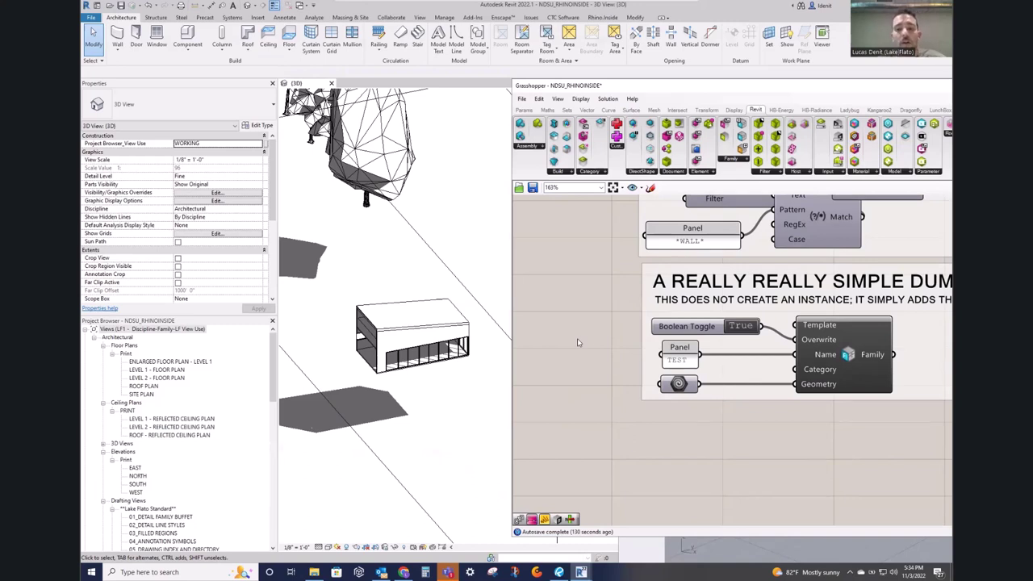
right_drag(612, 352, 497, 353)
scroll(584, 350, down, 5)
scroll(798, 347, down, 3)
scroll(639, 386, up, 8)
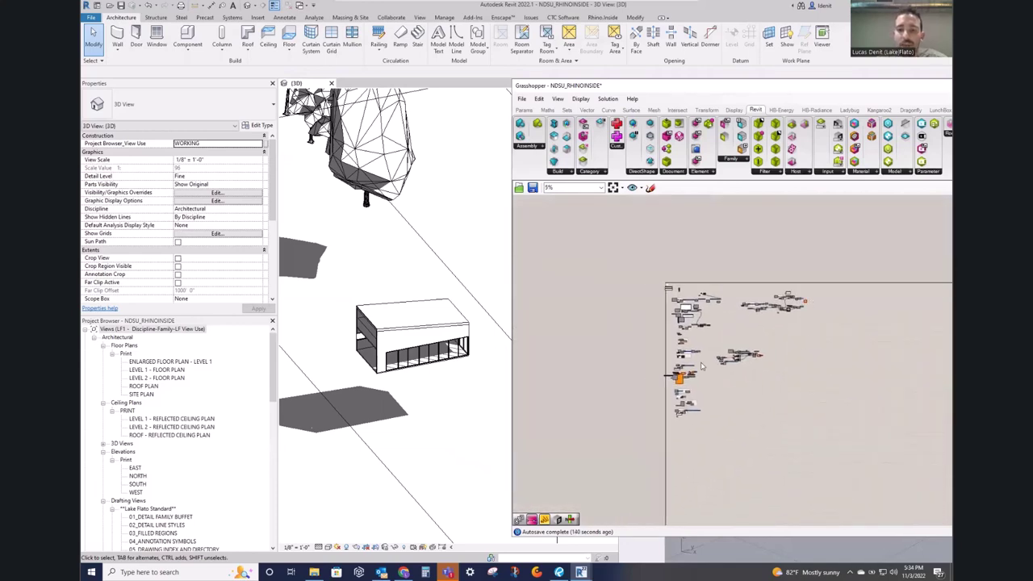
scroll(638, 385, up, 1)
right_drag(660, 234, 701, 416)
scroll(694, 355, up, 3)
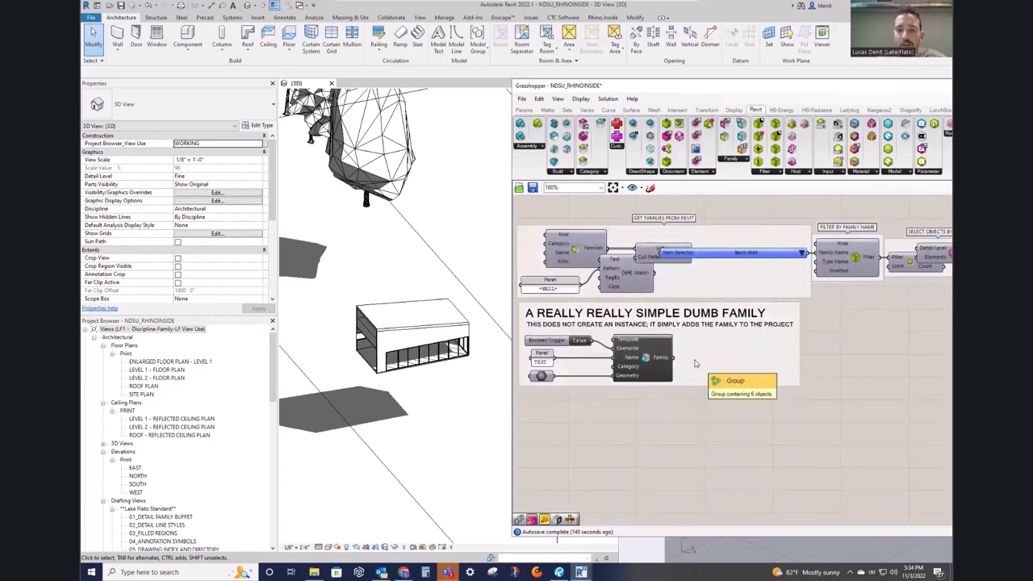
Step: Nudge the simple family component closer to its inputs and place its geometry parameter farther below the TEST panel
drag(651, 362, 646, 367)
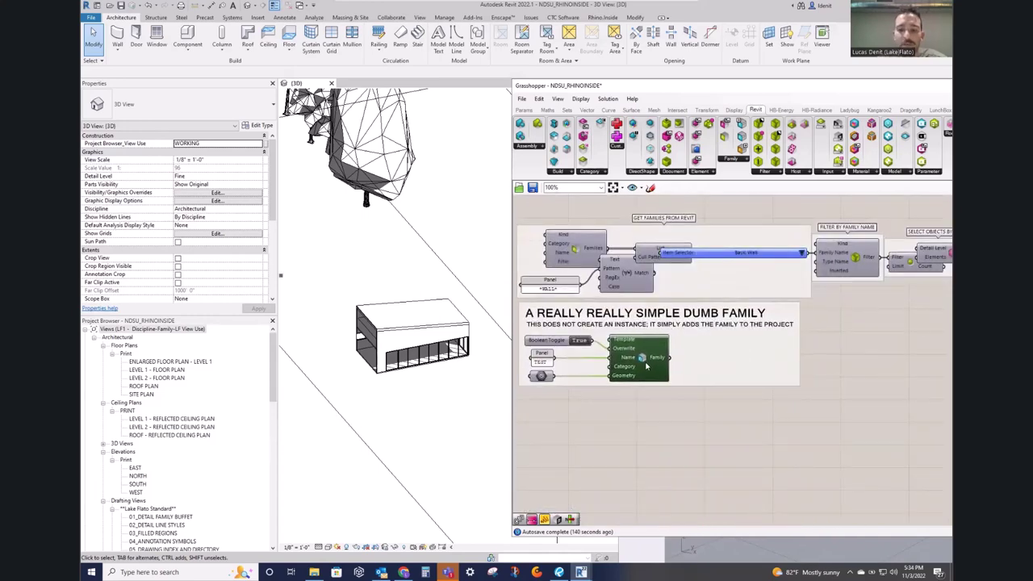
scroll(624, 376, up, 2)
right_drag(621, 404, 693, 396)
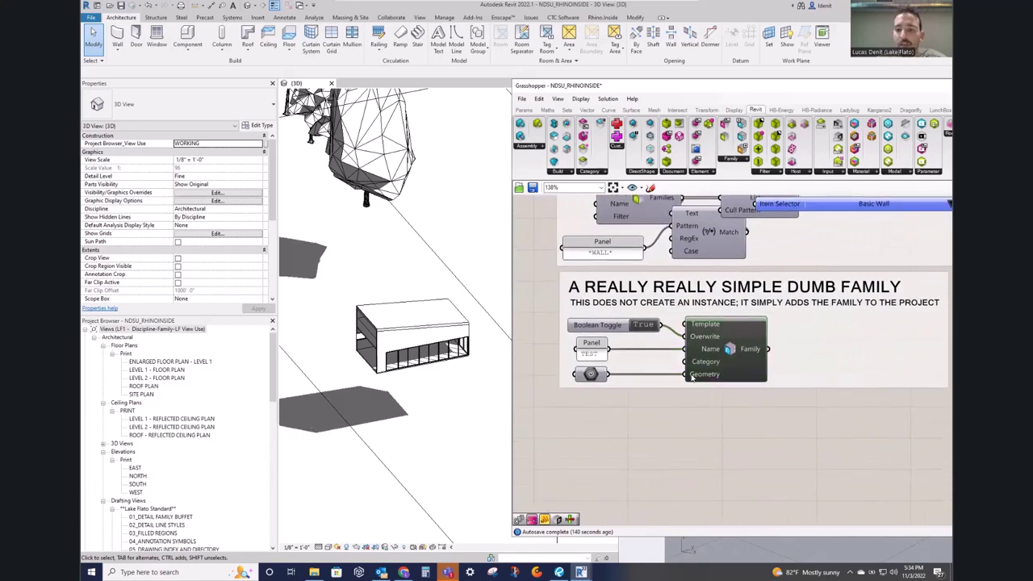
drag(592, 376, 593, 394)
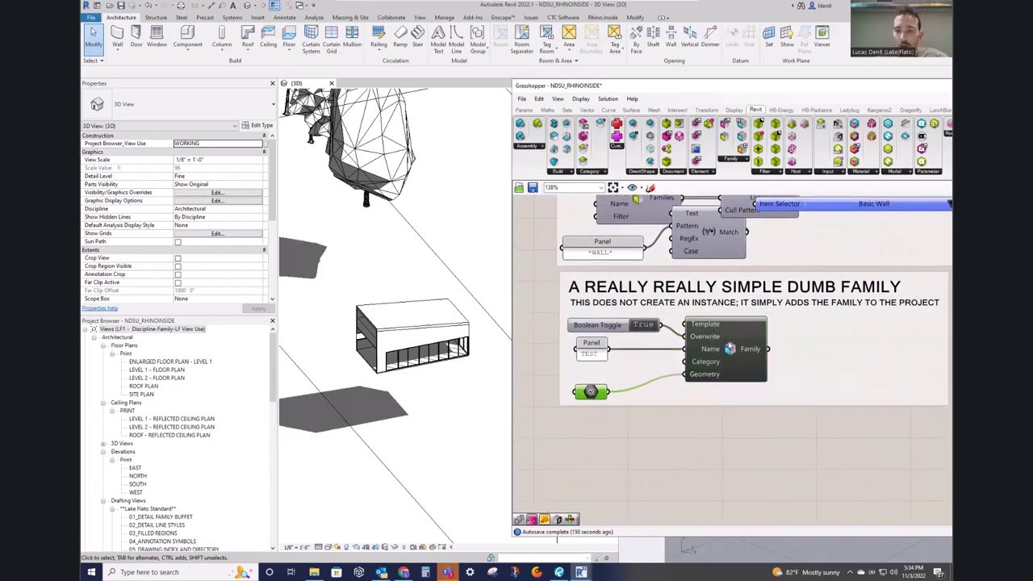
Step: Move the Grasshopper window off the Rhino viewport and turn on the preview of the simple family's geometry parameter
scroll(379, 263, down, 1)
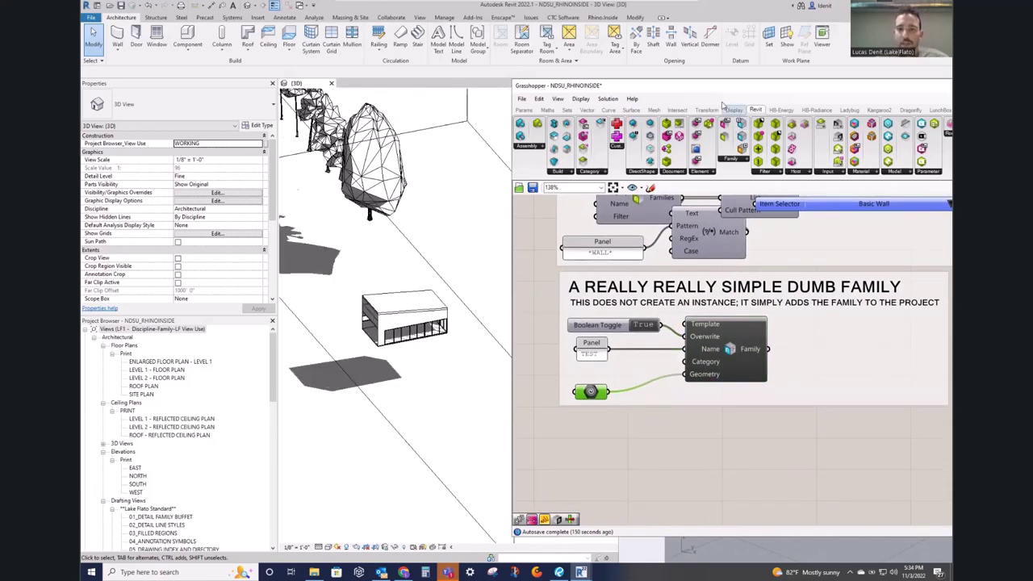
drag(707, 86, 319, 97)
scroll(708, 311, down, 2)
right_drag(819, 333, 882, 355)
scroll(816, 443, down, 5)
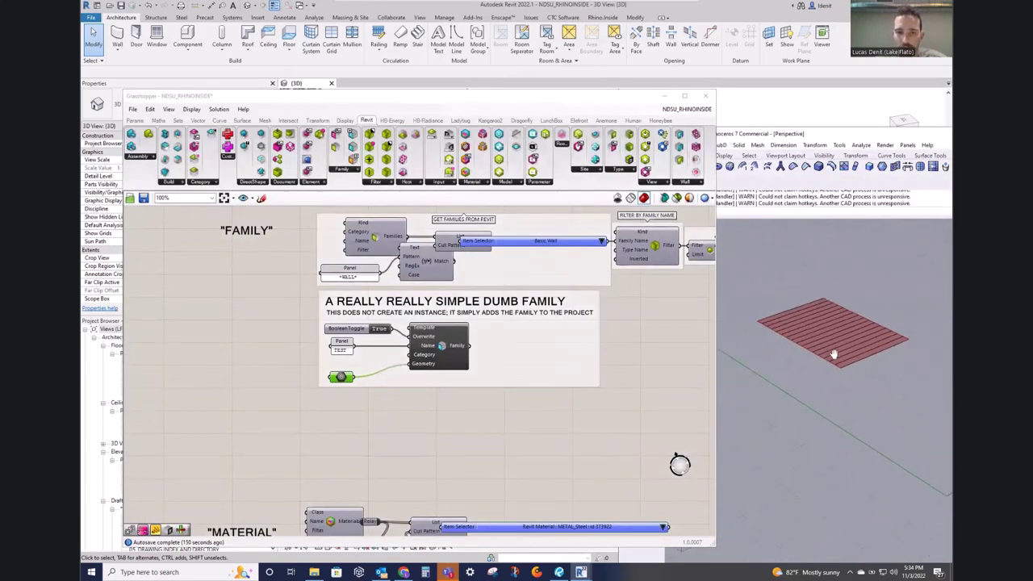
right_click(340, 376)
click(359, 396)
scroll(873, 413, up, 3)
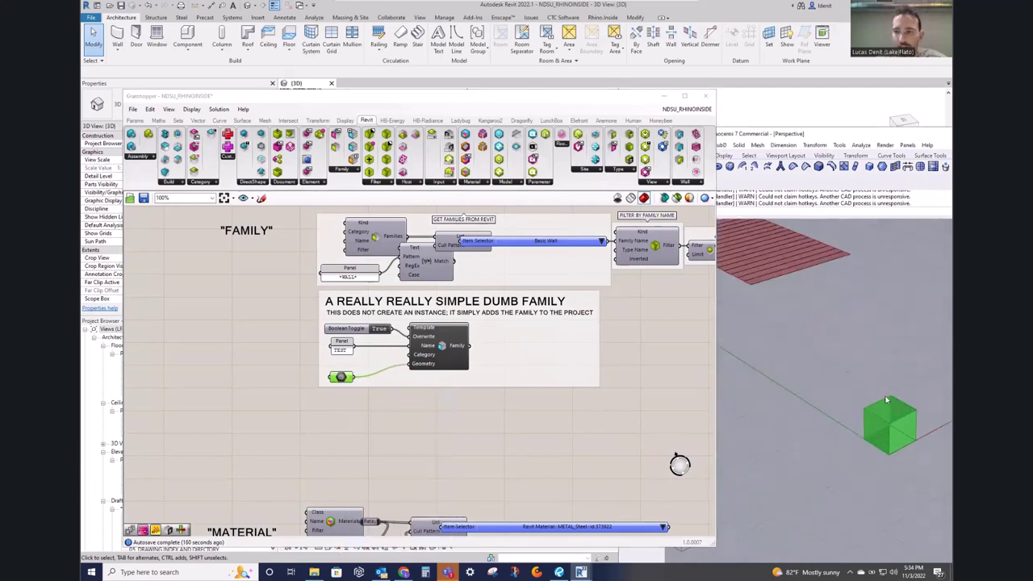
click(658, 401)
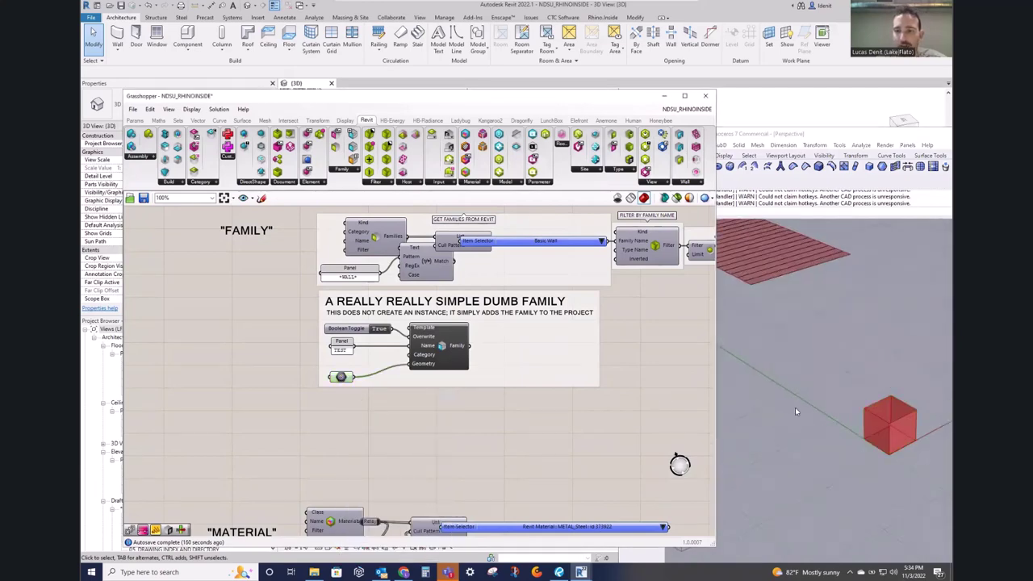
Step: Move the Grasshopper window back off the Revit 3D view and inspect the box preview behind the building's storefront
click(342, 379)
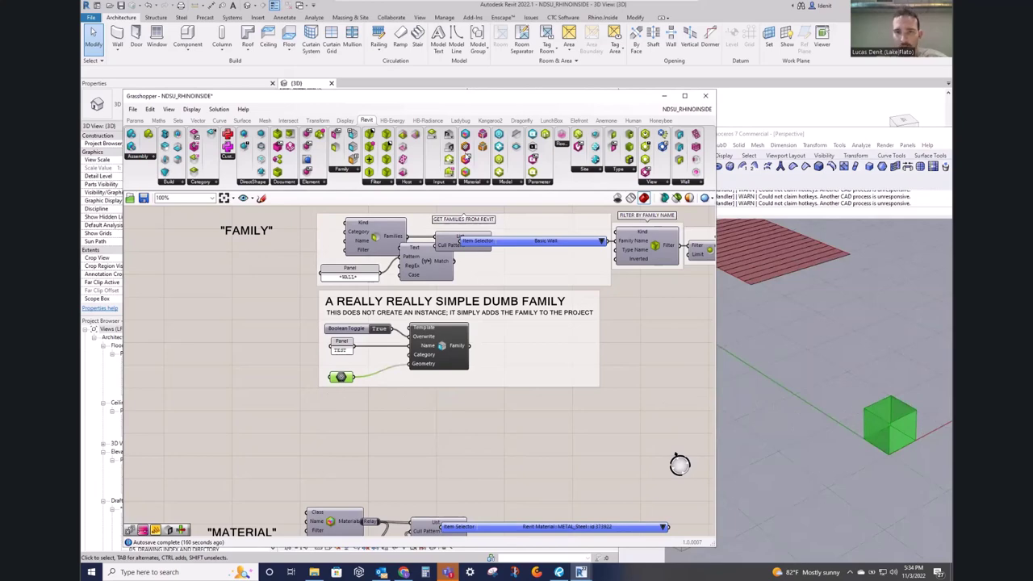
drag(415, 103, 889, 131)
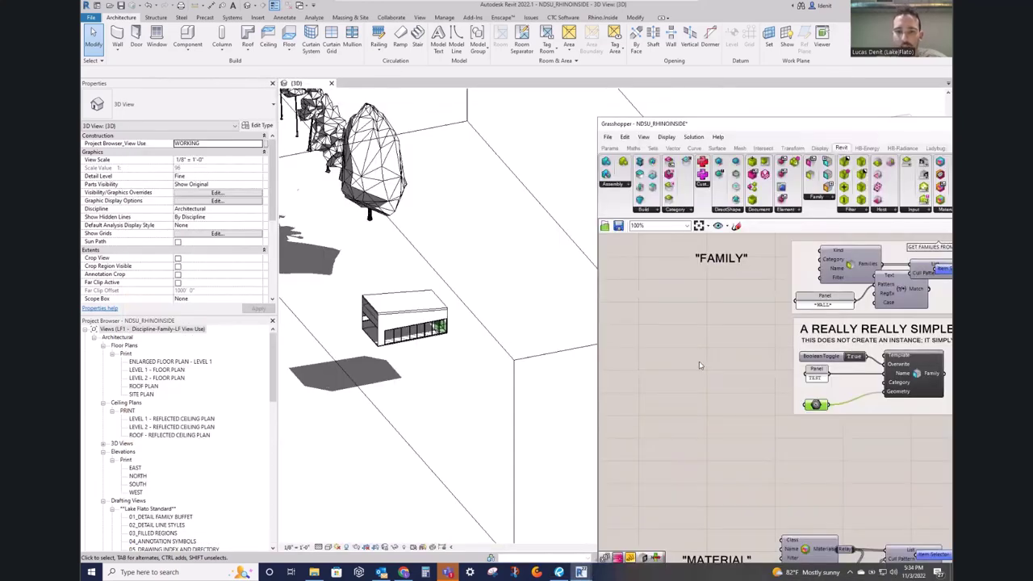
middle_click(722, 343)
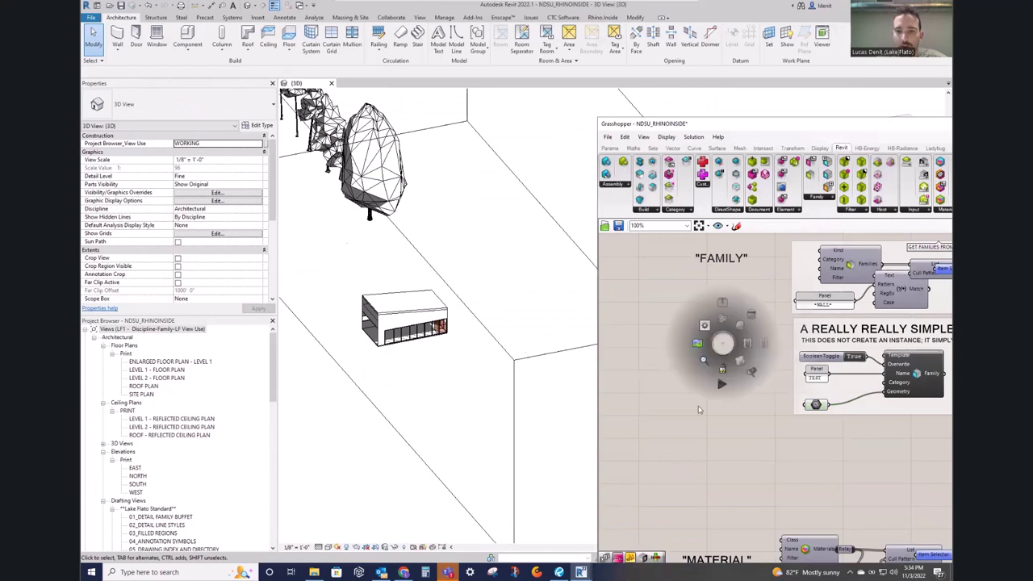
scroll(439, 335, up, 5)
scroll(440, 335, up, 1)
click(454, 326)
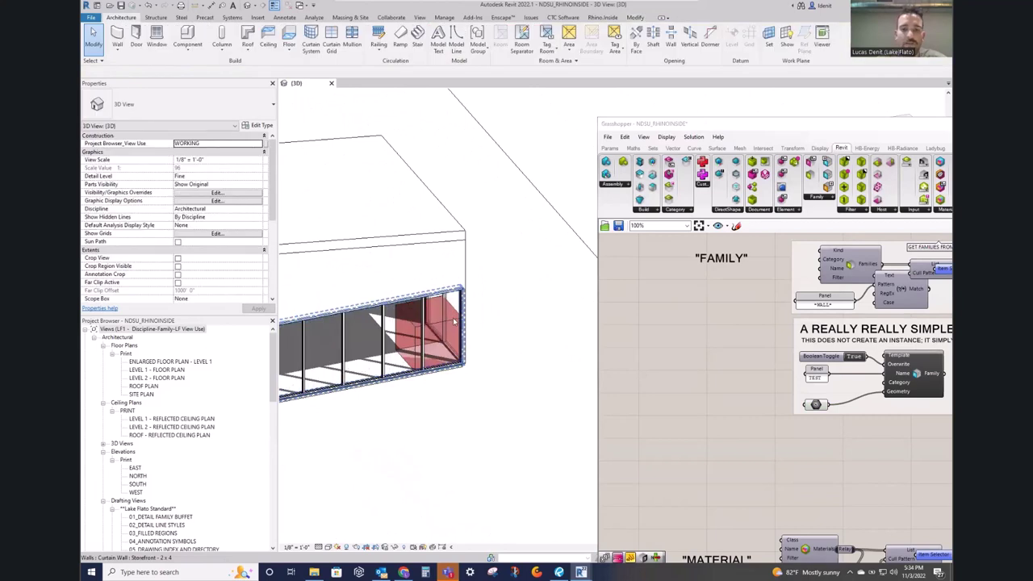
Step: Bring the simple family group into full view and check which family Revit offers when placing a component
click(727, 343)
middle_click(878, 461)
right_drag(861, 434, 702, 442)
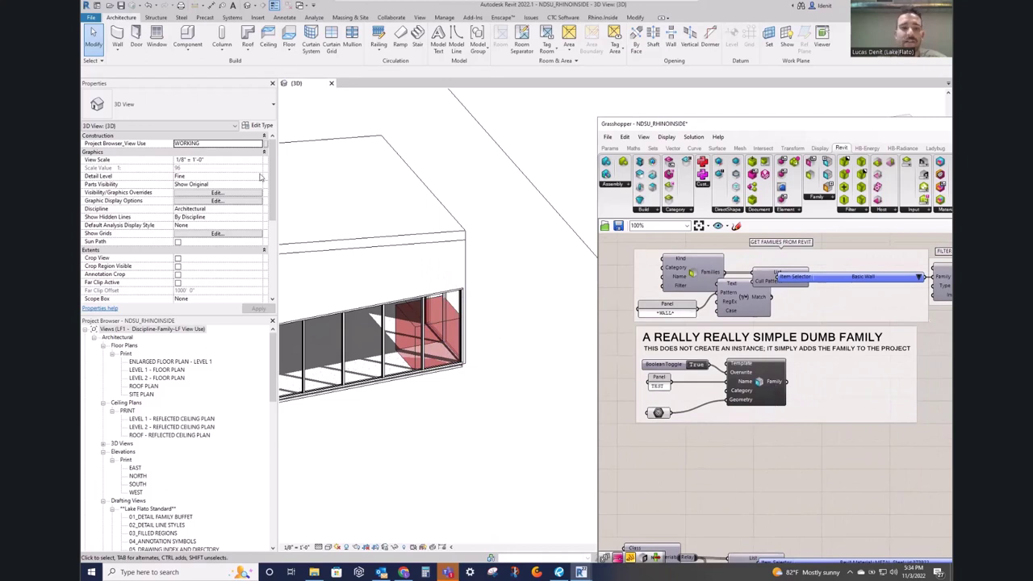
click(186, 36)
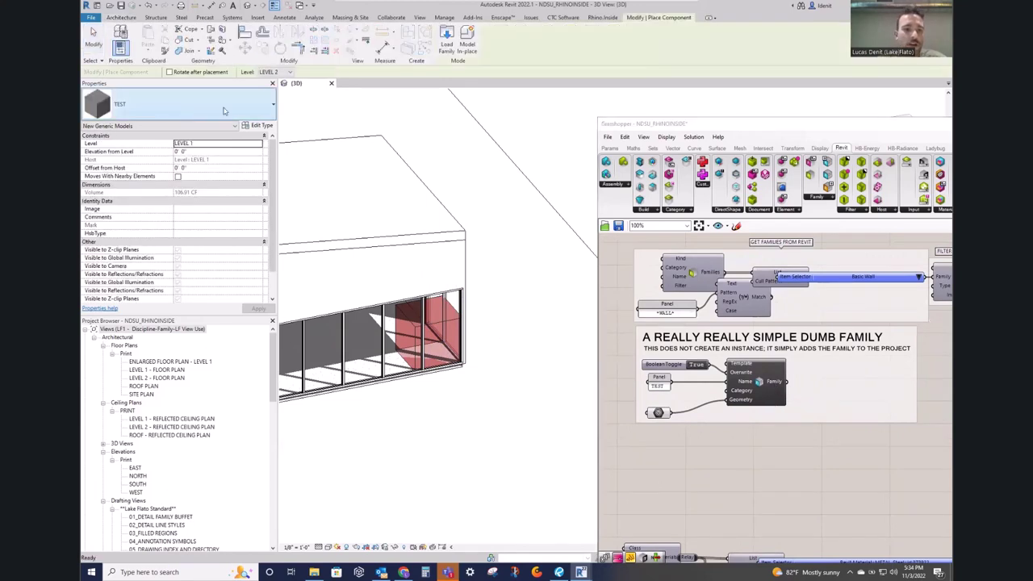
key(Escape)
Step: Locate the TEST family among the Generic Models families of the Revit project, relating it to the TEST name panel
scroll(174, 440, down, 10)
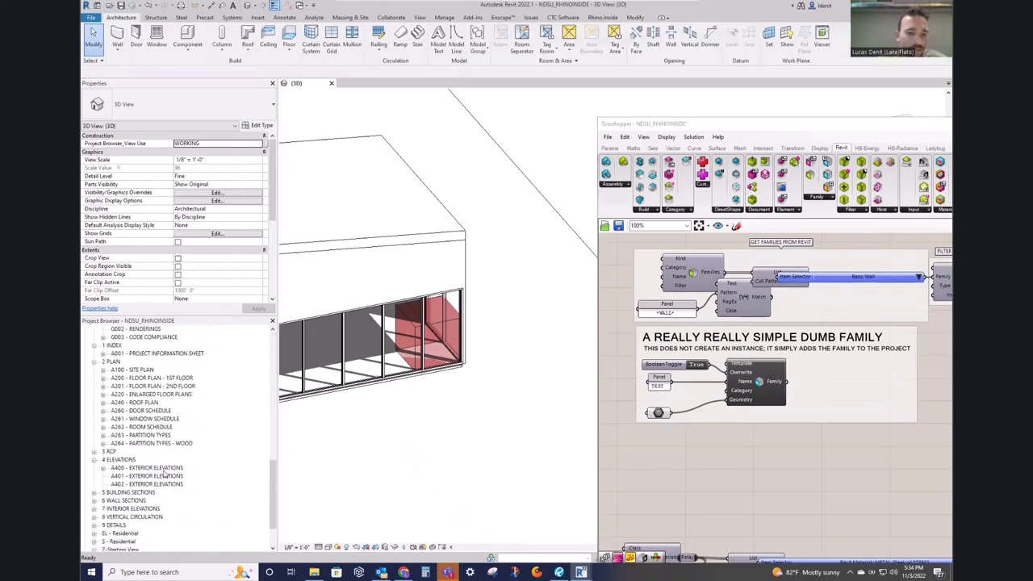
scroll(175, 440, down, 3)
click(93, 508)
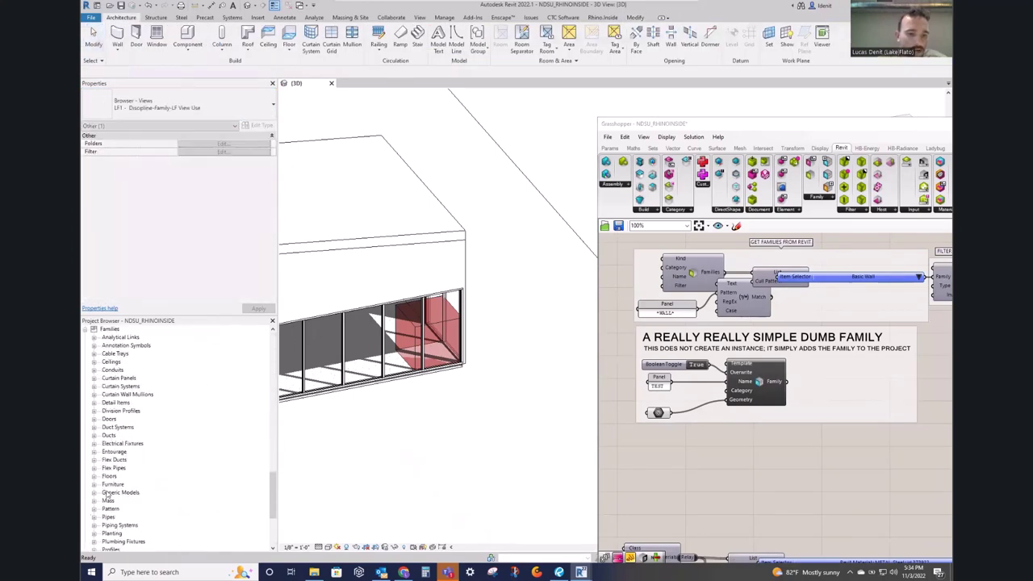
click(93, 427)
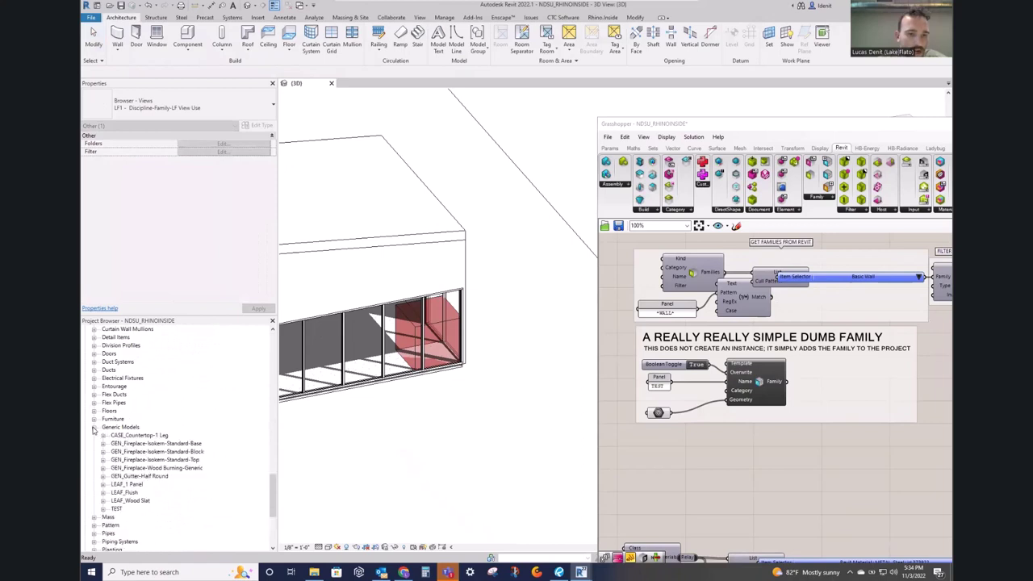
click(658, 381)
drag(660, 382, 662, 388)
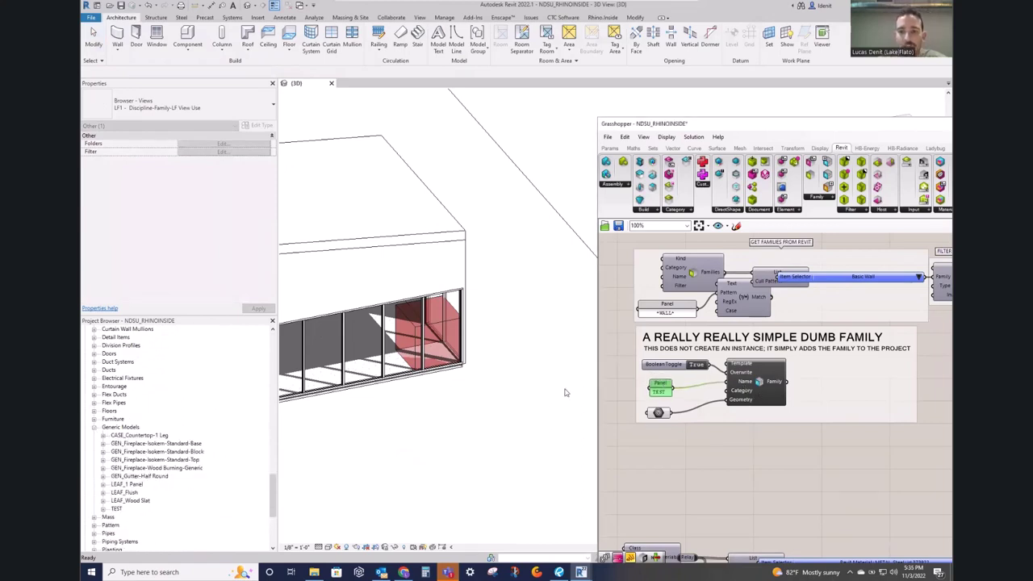
click(117, 509)
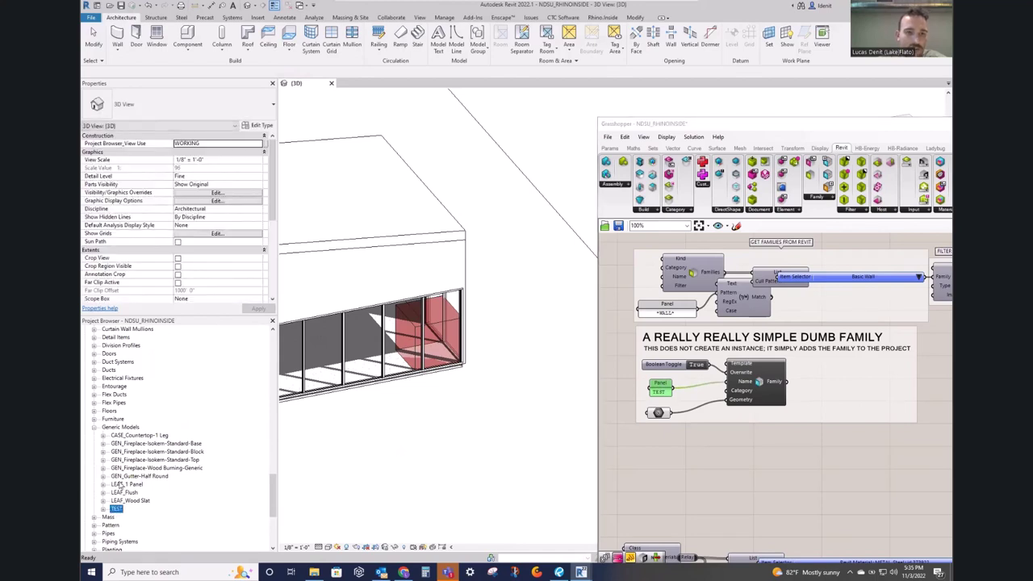
Step: Place a trial TEST component outside the storefront's corner in the 3D view and delete it again
click(190, 34)
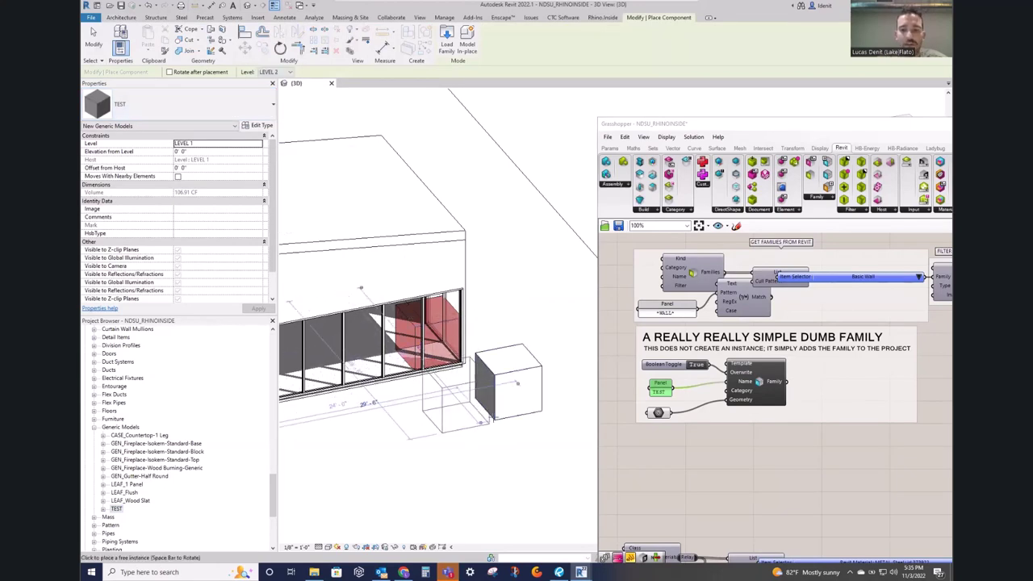
click(489, 421)
key(Escape)
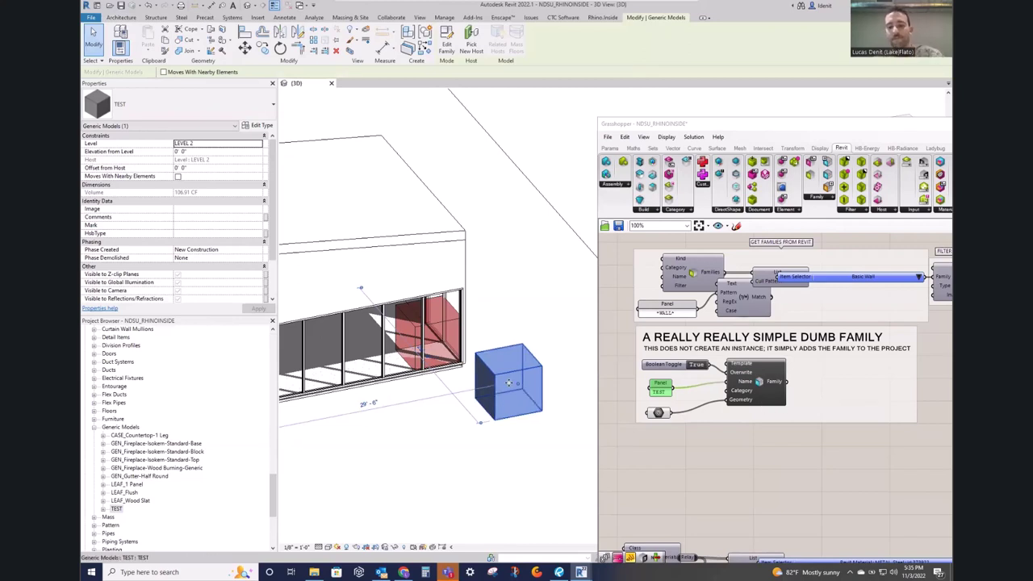
key(Delete)
Step: Move the Grasshopper window over the Revit 3D view and locate the table family definition beside the family section
scroll(773, 455, down, 5)
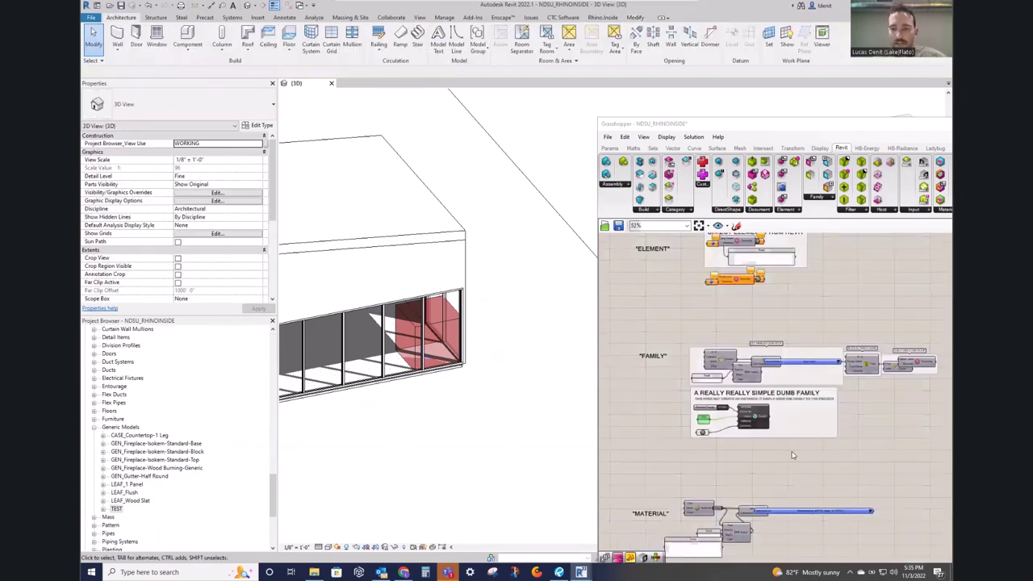
right_drag(839, 401, 524, 388)
right_drag(701, 360, 904, 356)
drag(731, 125, 502, 55)
scroll(498, 252, down, 6)
scroll(602, 315, up, 5)
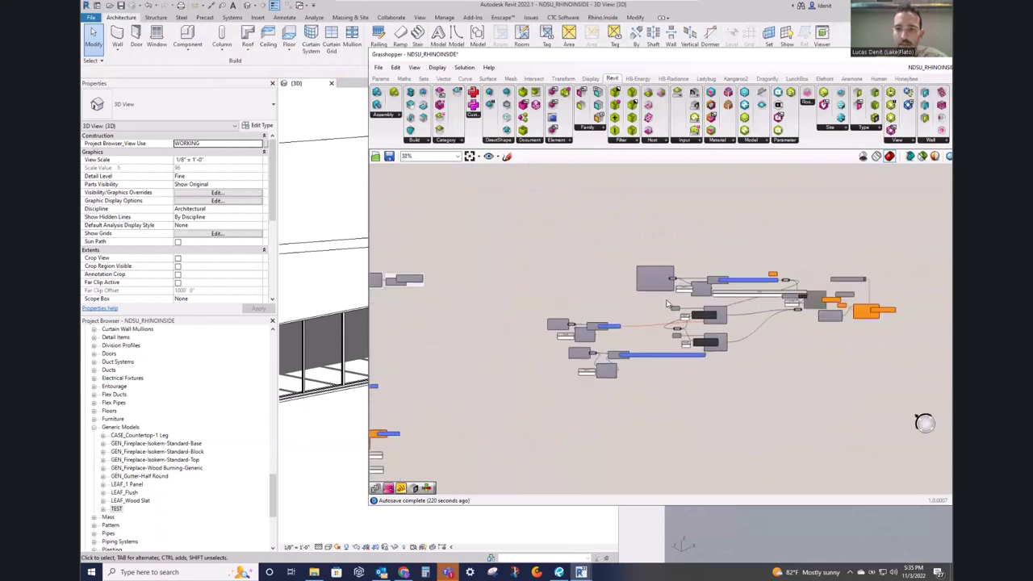
scroll(661, 302, up, 5)
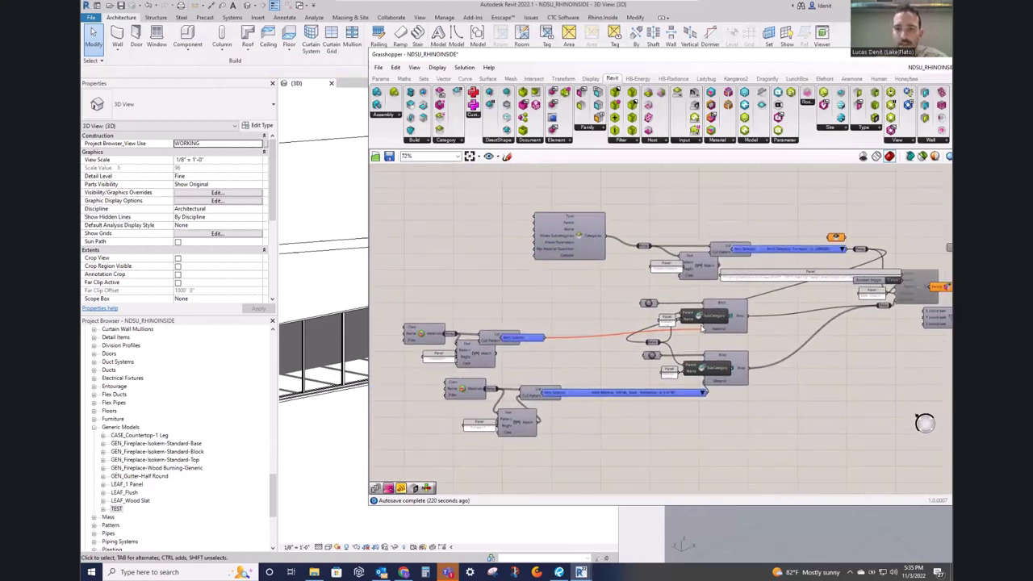
Step: Pull the table top's SubCategory component clear of its Brep form component and move the material item selector off the list filter
drag(686, 317, 623, 343)
right_drag(534, 289, 584, 286)
click(585, 286)
drag(585, 334, 615, 336)
right_drag(666, 309, 568, 319)
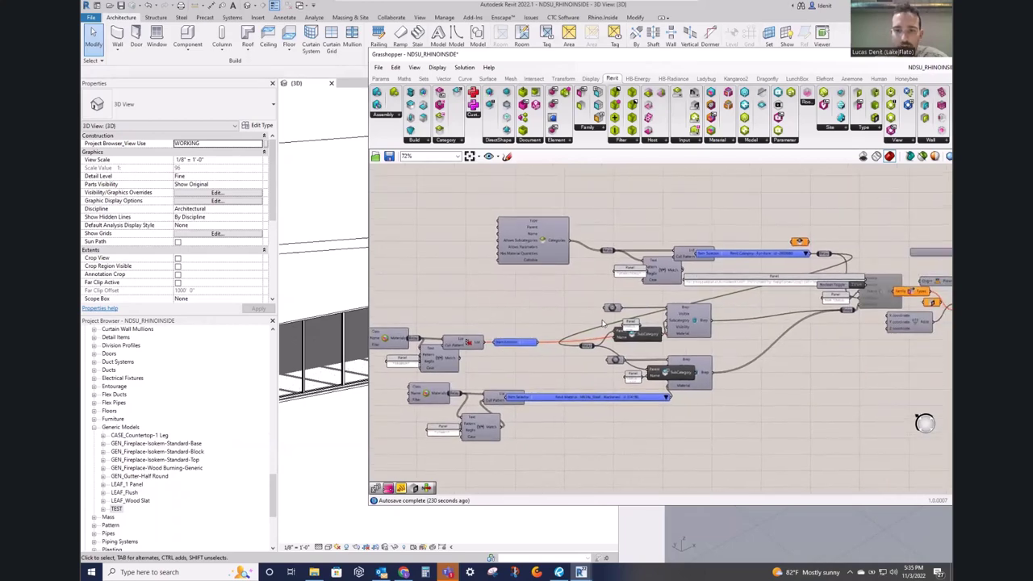
Step: Examine the material query components and follow the table definition's wires toward the new family component
right_drag(523, 346, 592, 300)
drag(602, 259, 434, 331)
click(478, 268)
drag(598, 260, 462, 276)
right_drag(589, 275, 484, 303)
scroll(630, 267, up, 2)
right_drag(701, 327, 580, 349)
right_drag(784, 324, 617, 301)
Step: Spread the new family component and its downstream components away from their input panels, and raise the template path panel slightly
drag(819, 310, 848, 376)
drag(819, 409, 730, 269)
drag(733, 320, 790, 321)
drag(734, 363, 626, 256)
drag(701, 269, 742, 271)
click(686, 226)
click(624, 216)
right_drag(617, 211, 701, 237)
drag(708, 284, 736, 287)
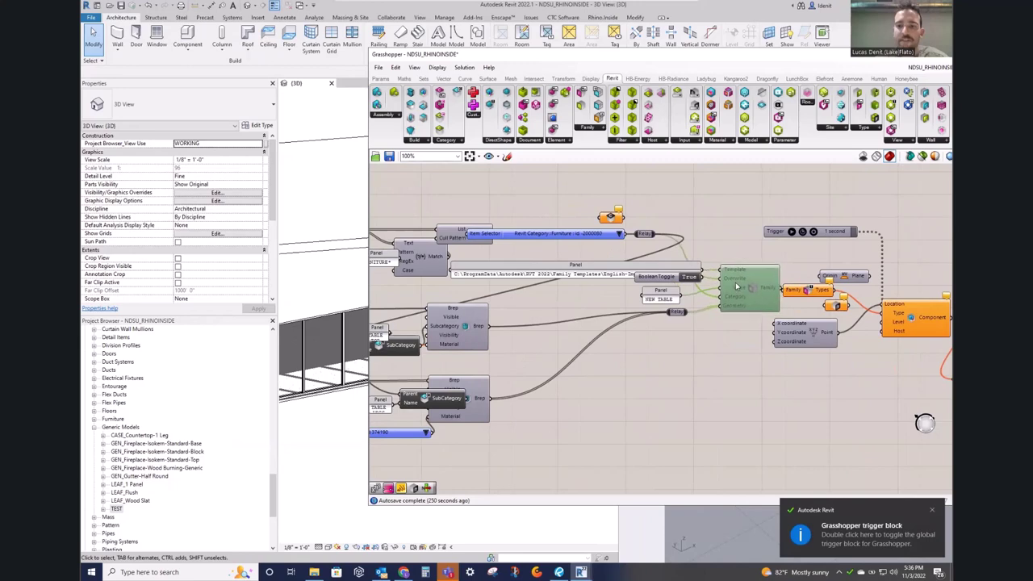
drag(600, 269, 606, 257)
Step: Move the category query, text match and list filter components away from the furniture category item selector
right_drag(550, 215, 637, 232)
drag(449, 57, 507, 63)
right_drag(566, 257, 713, 279)
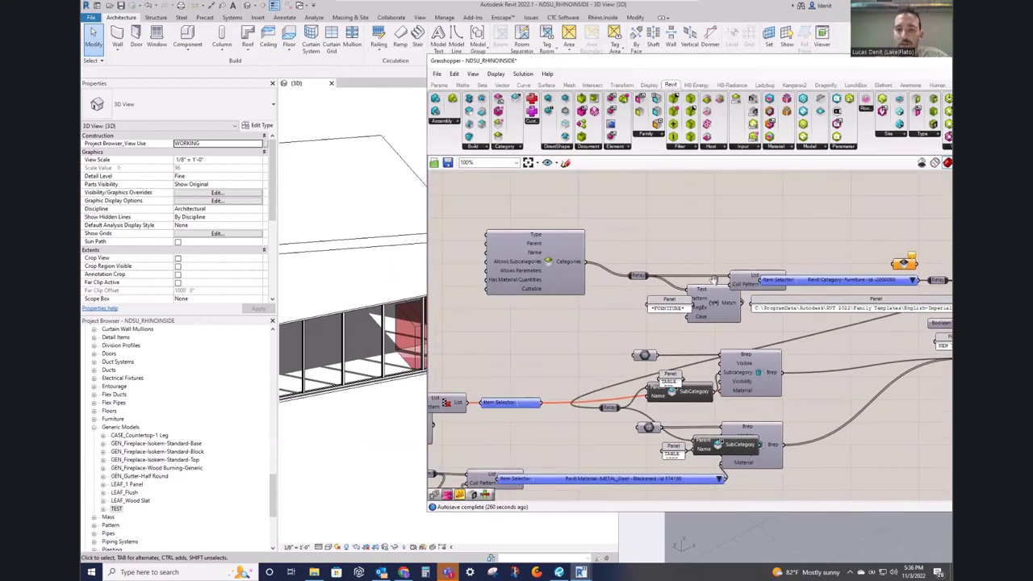
drag(550, 260, 560, 268)
drag(734, 330, 486, 234)
drag(690, 305, 593, 305)
click(634, 194)
click(623, 196)
Step: Move the Grasshopper window off the Rhino viewport so the box preview there can be inspected
right_drag(589, 367, 702, 306)
drag(607, 63, 282, 78)
scroll(795, 378, down, 3)
shift+right_drag(899, 388, 798, 367)
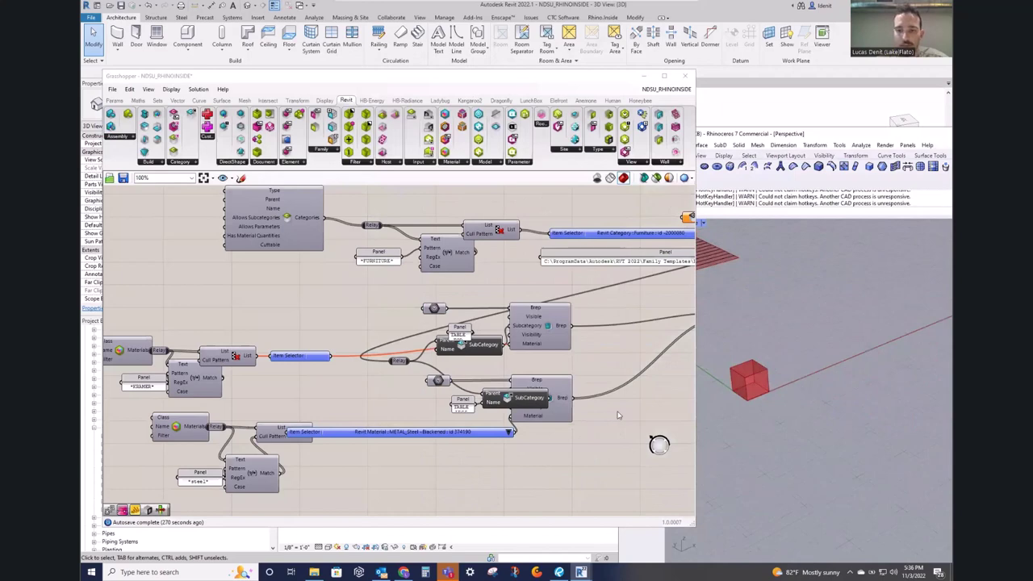
Step: Turn on the preview of the table top's geometry parameter and select the table legs' geometry parameter
right_drag(413, 373, 461, 322)
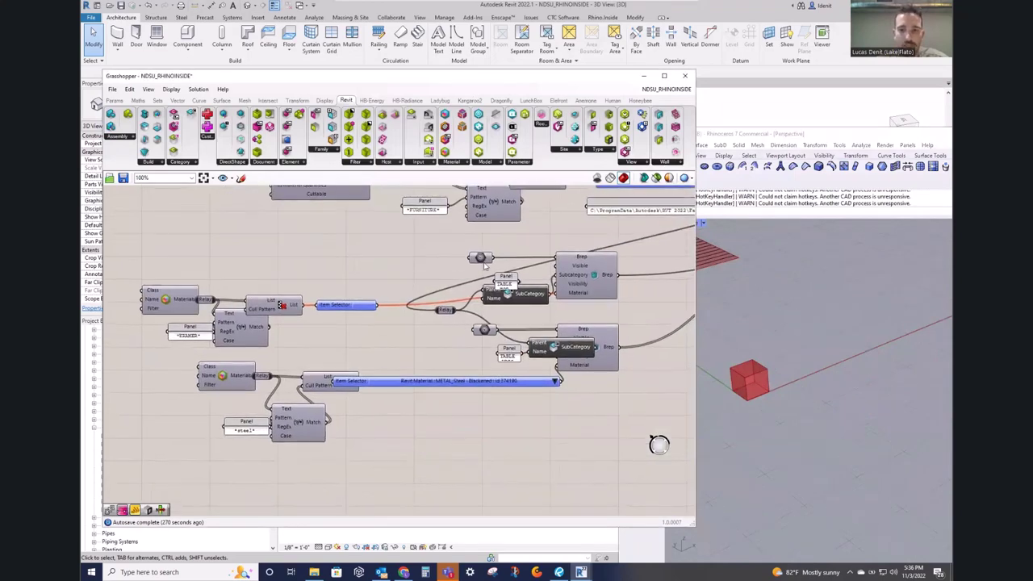
right_click(490, 237)
click(493, 237)
right_click(480, 331)
click(492, 332)
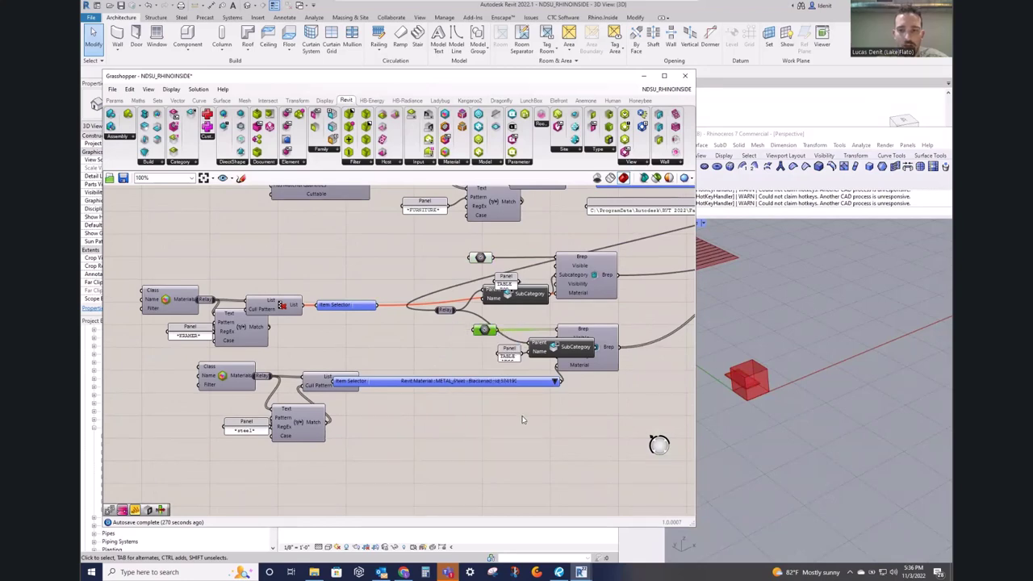
Step: Turn off the preview of all components in the family and material sections
scroll(384, 293, down, 5)
right_drag(384, 293, 594, 230)
drag(292, 325, 207, 255)
middle_click(206, 255)
click(235, 270)
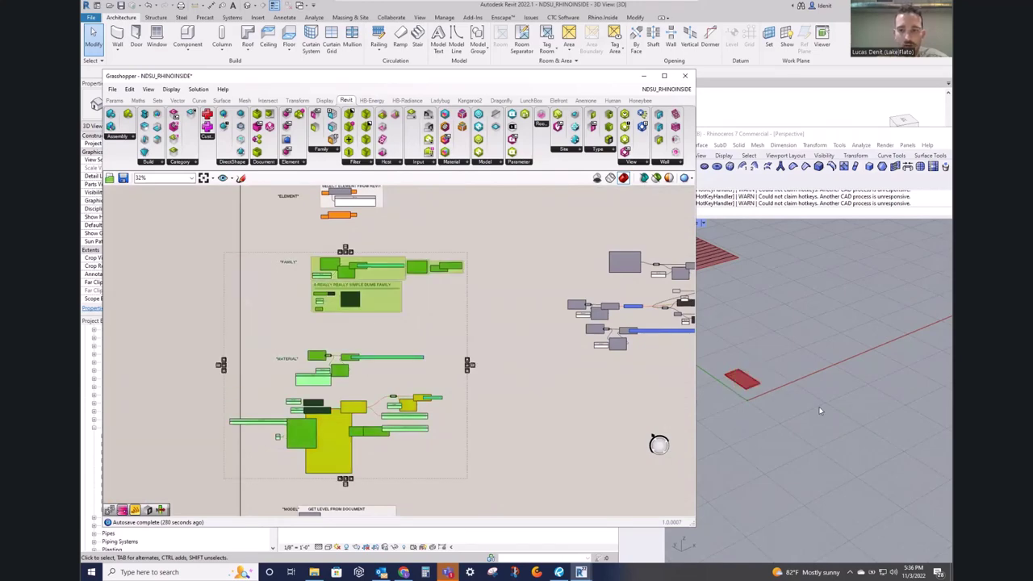
Step: Turn on the preview of the table legs' geometry parameter and inspect the whole table in the Rhino viewport
scroll(565, 339, up, 3)
scroll(512, 329, up, 2)
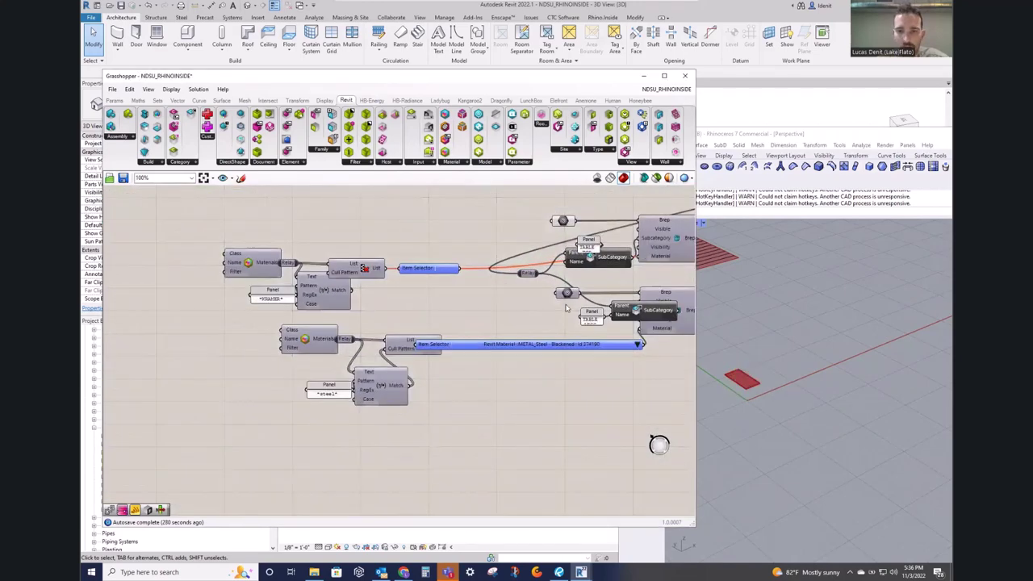
click(566, 296)
middle_click(547, 307)
click(573, 312)
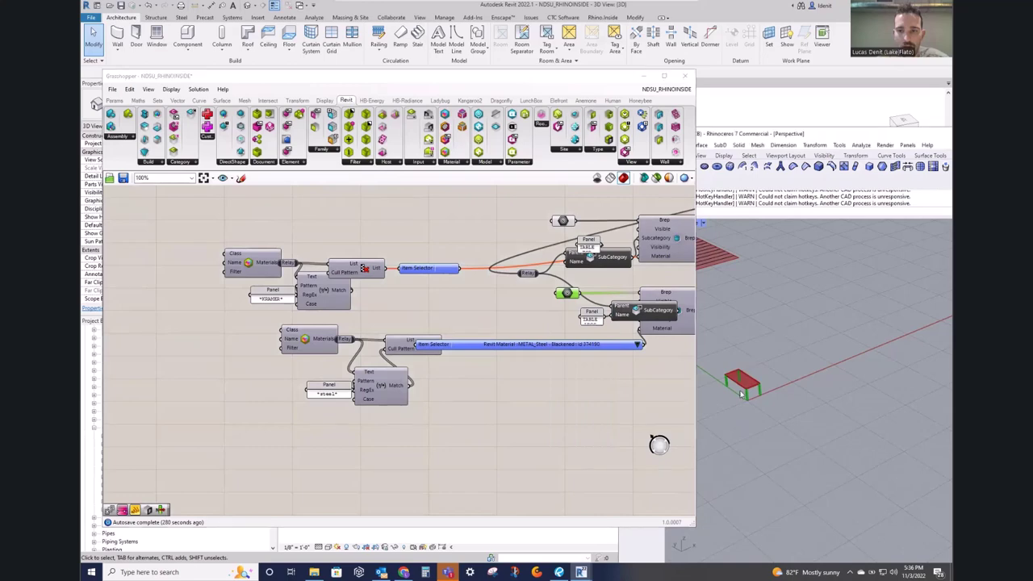
scroll(768, 385, up, 6)
scroll(767, 385, down, 3)
middle_click(758, 365)
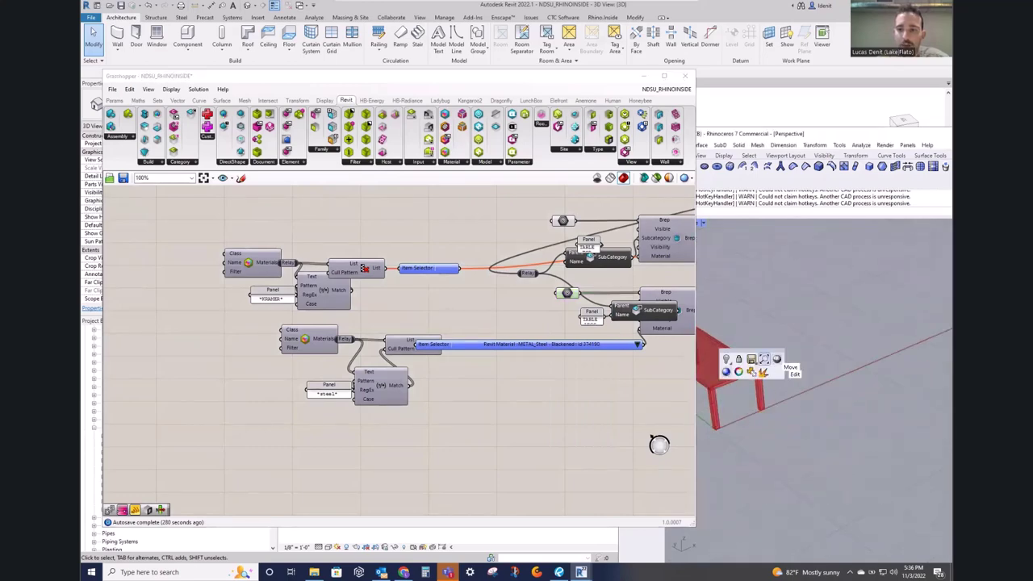
mouse_move(779, 337)
right_down()
mouse_move(787, 329)
mouse_move(766, 330)
right_up()
scroll(767, 331, down, 3)
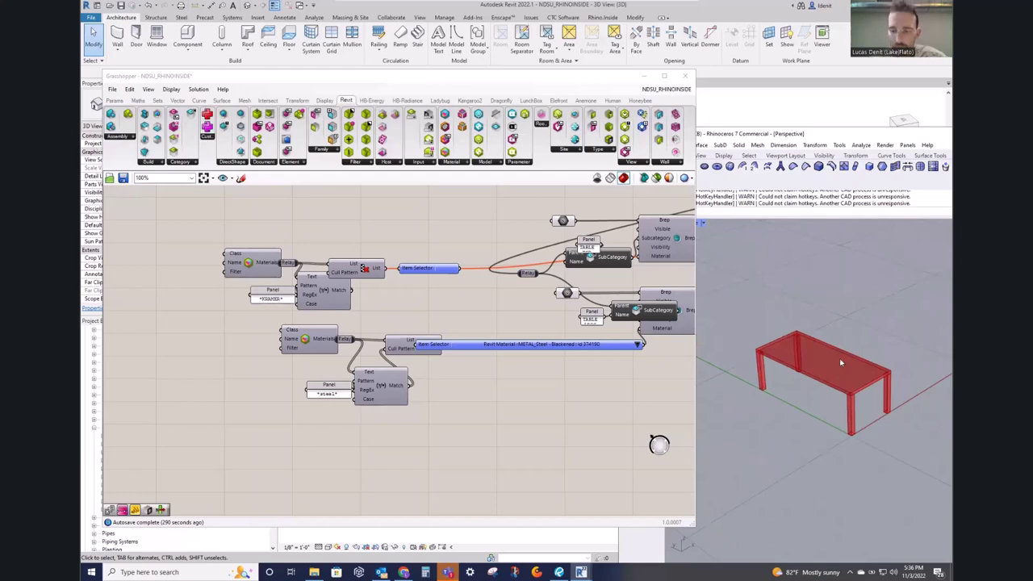
Step: Move the TABLE TOP panel clear of its SubCategory component and widen the TABLE LEGS panel, highlighting each part's geometry
right_drag(537, 309, 424, 331)
double_click(449, 242)
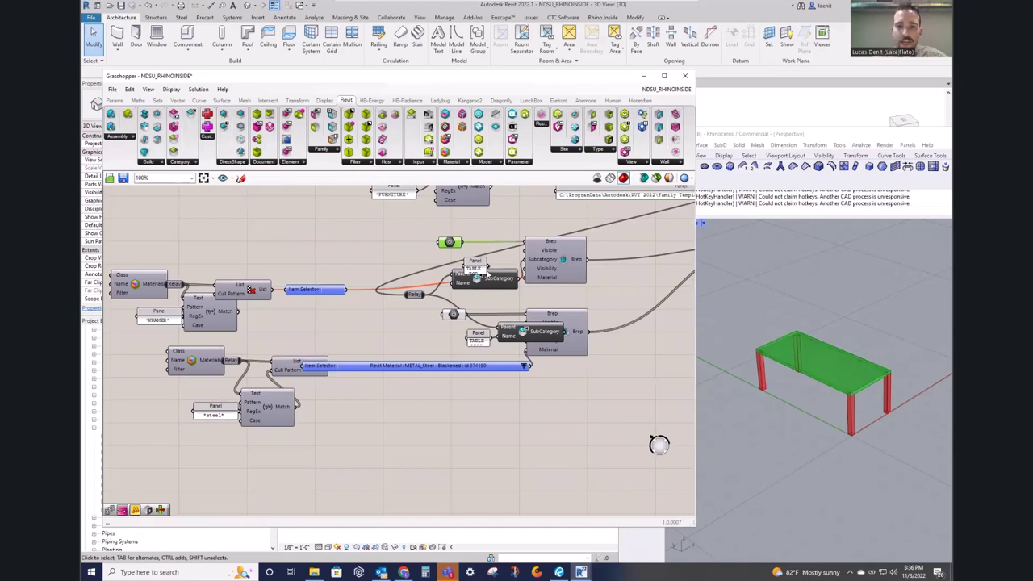
drag(476, 268, 395, 259)
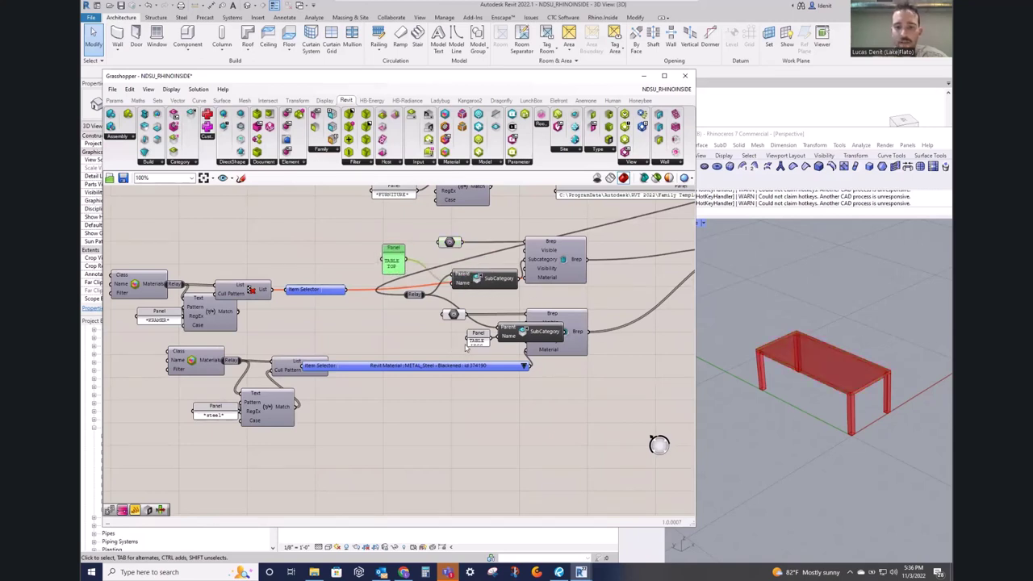
drag(461, 350, 449, 354)
click(454, 315)
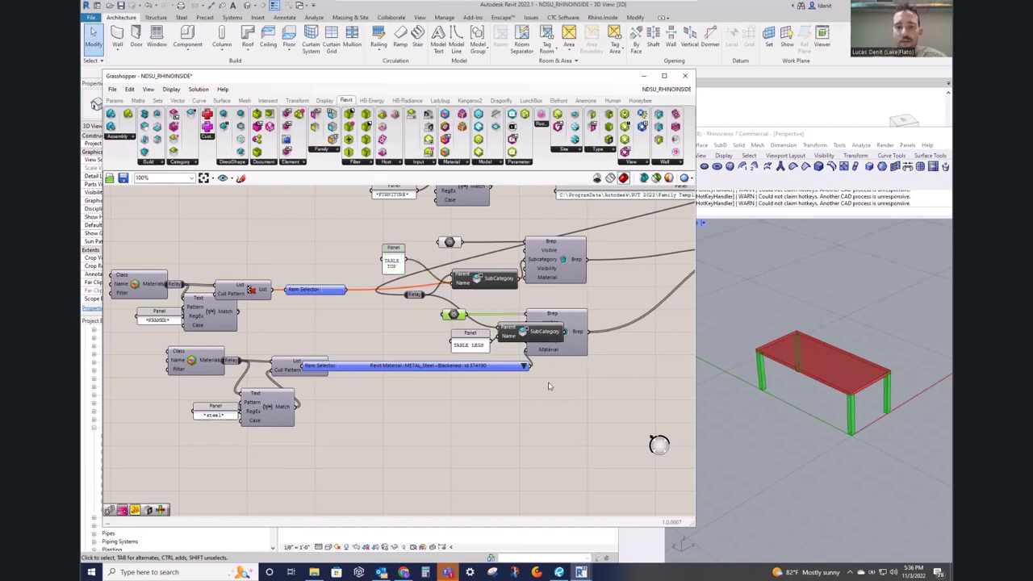
Step: Move the Brep form components of the table legs and table top clear of their SubCategory components
right_drag(551, 385, 435, 378)
click(442, 298)
drag(446, 310, 520, 312)
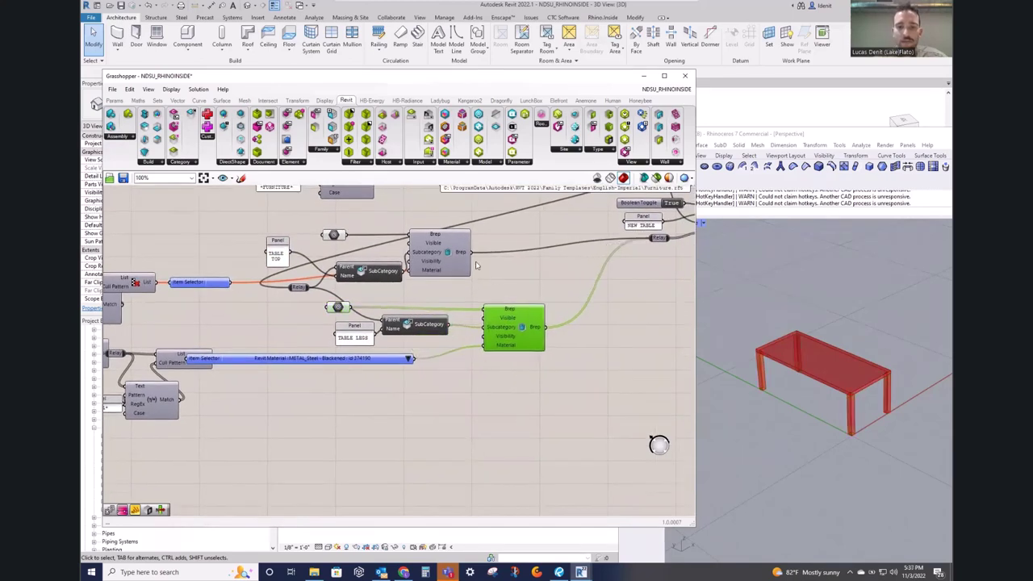
drag(453, 261, 473, 271)
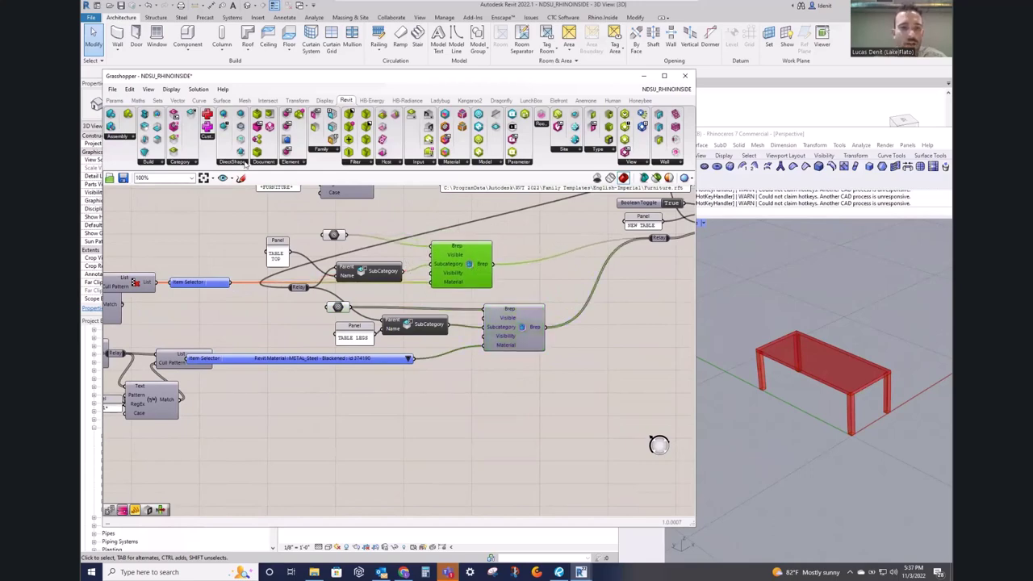
Step: Look up Component Family Form among the Revit family components and examine how both form components feed the new family
click(160, 163)
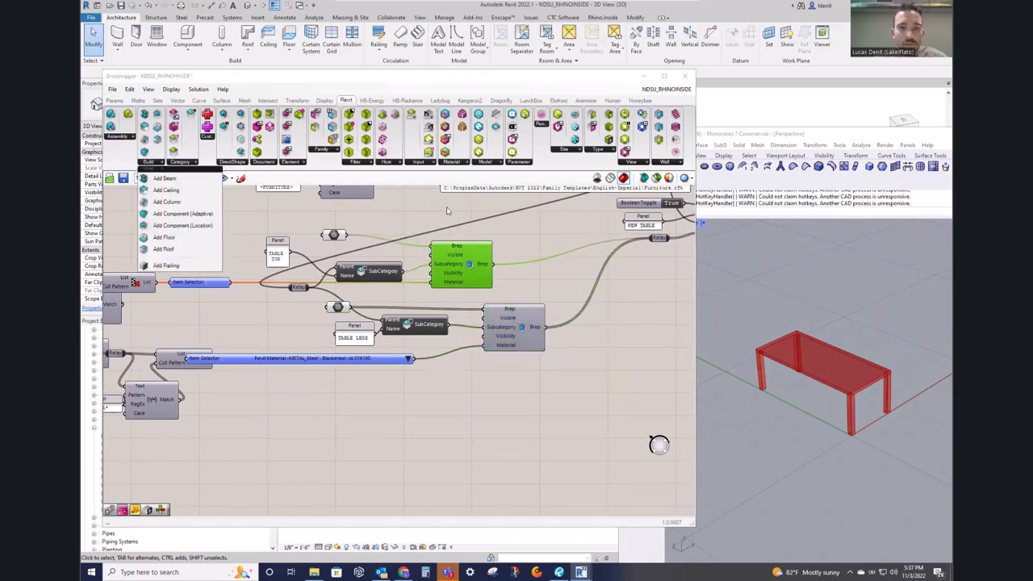
click(319, 150)
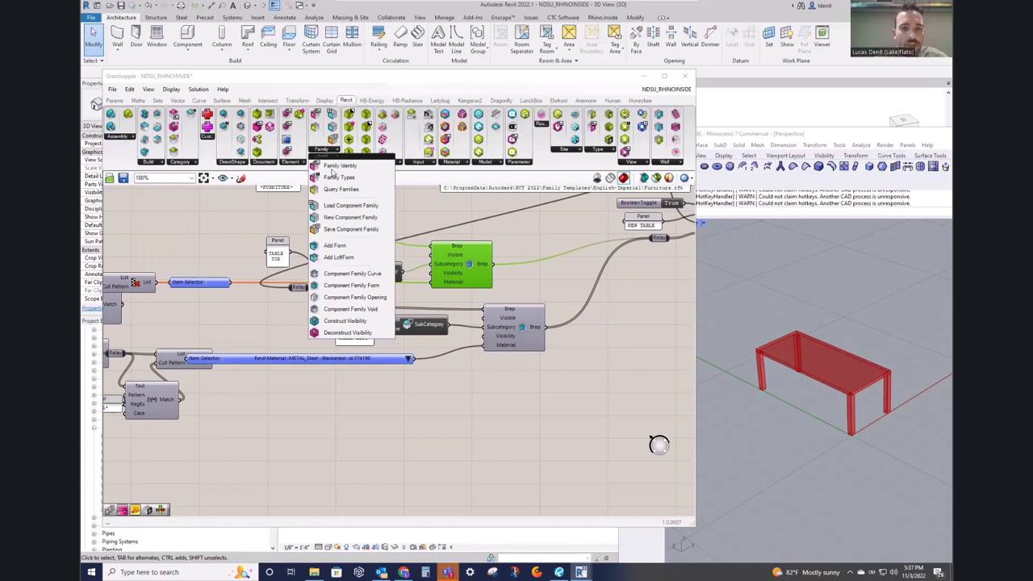
click(519, 253)
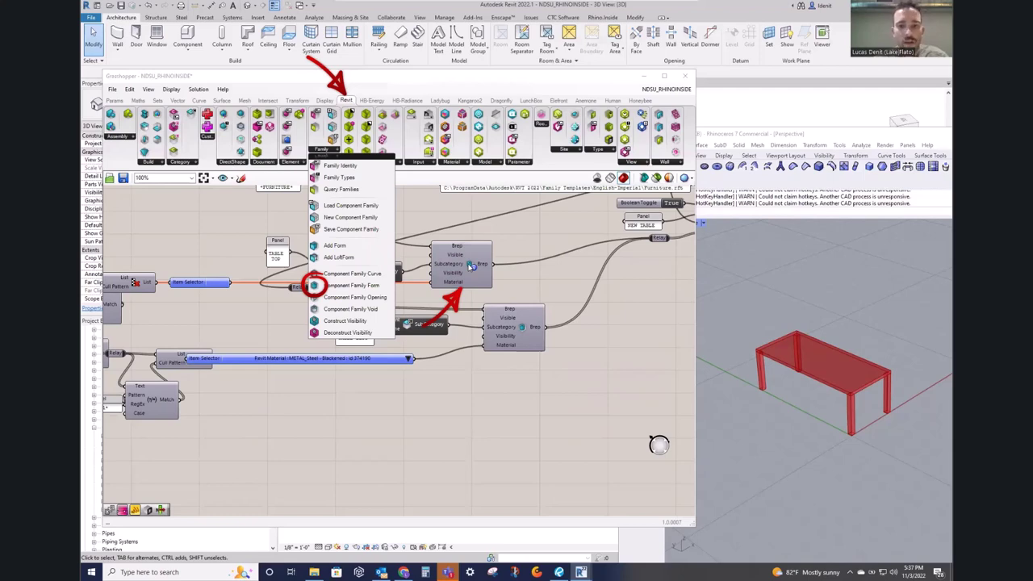
click(516, 244)
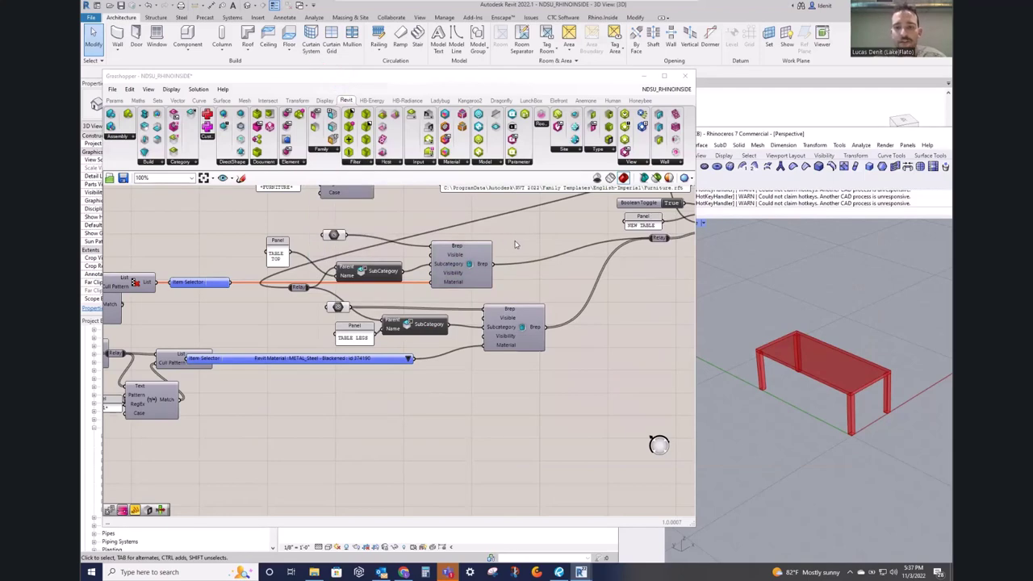
right_drag(534, 229, 493, 273)
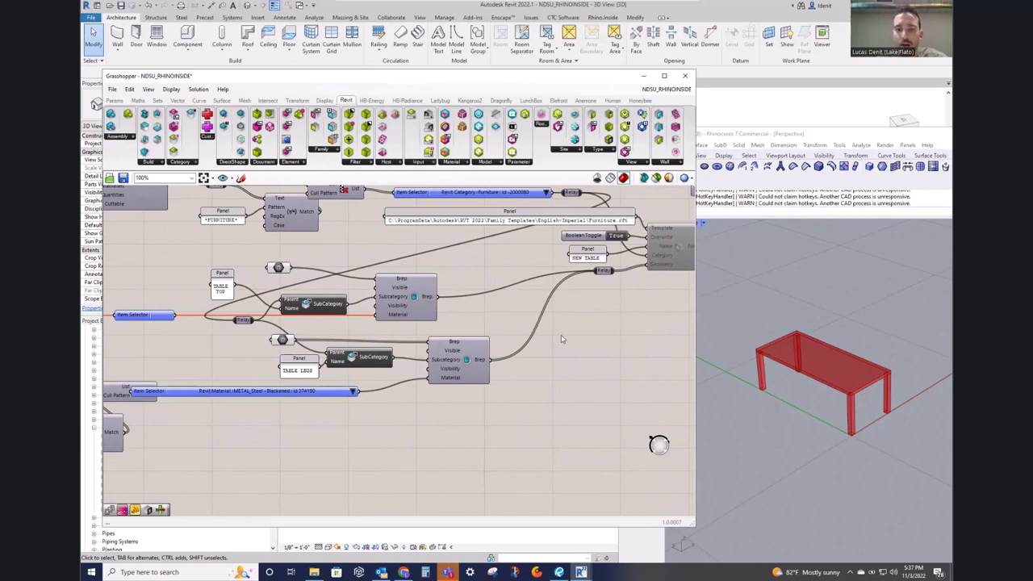
right_drag(421, 255, 448, 246)
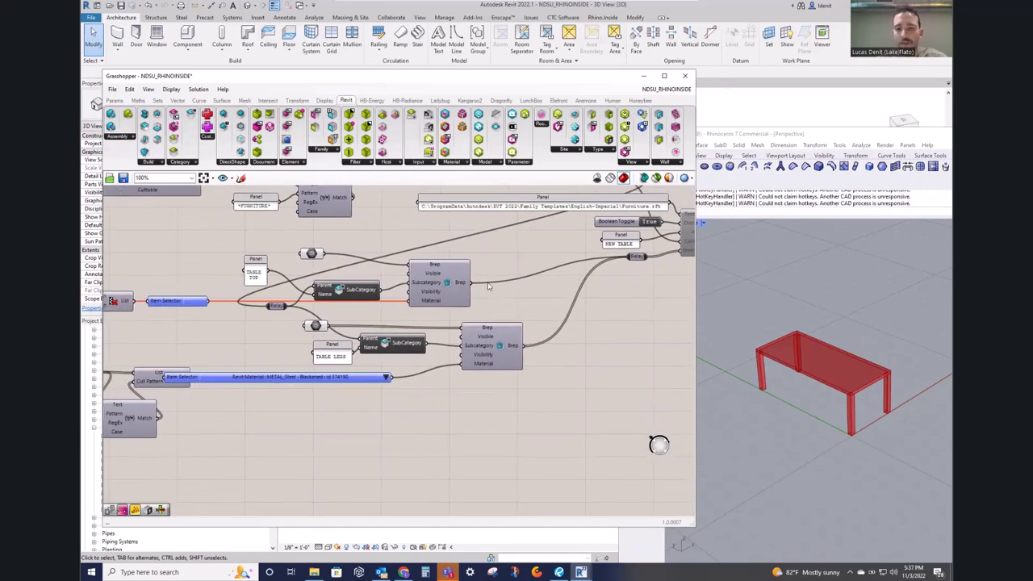
right_drag(475, 308, 460, 272)
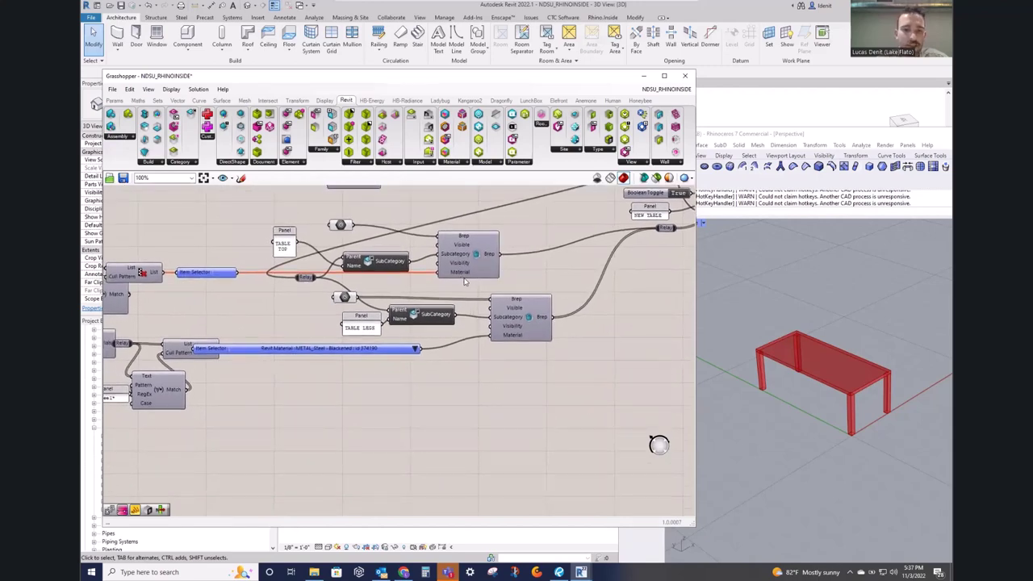
Step: Examine the geometry, SubCategory and material inputs feeding the table top's form component, highlighting its geometry in the Rhino viewport
drag(391, 265, 389, 258)
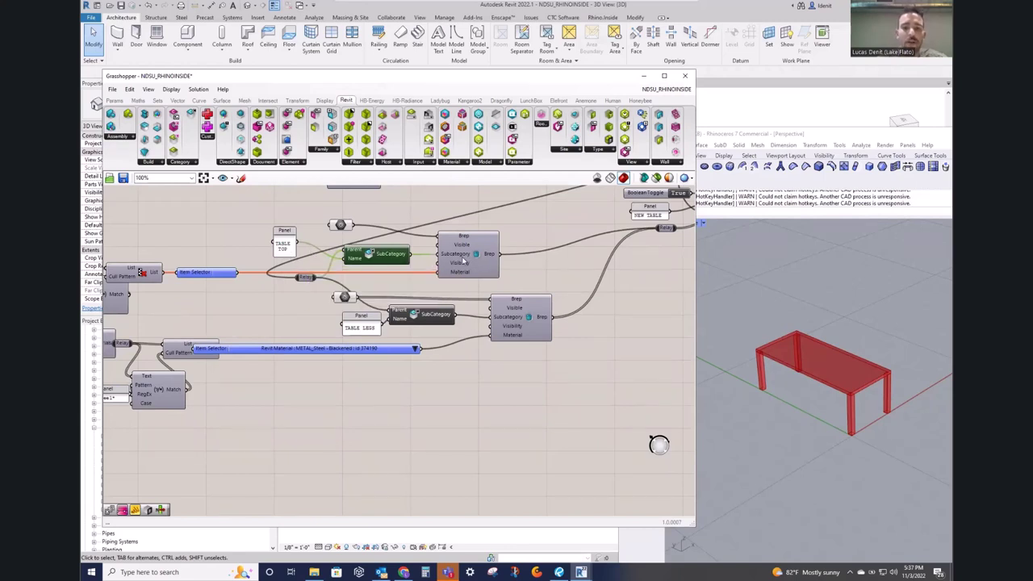
click(341, 226)
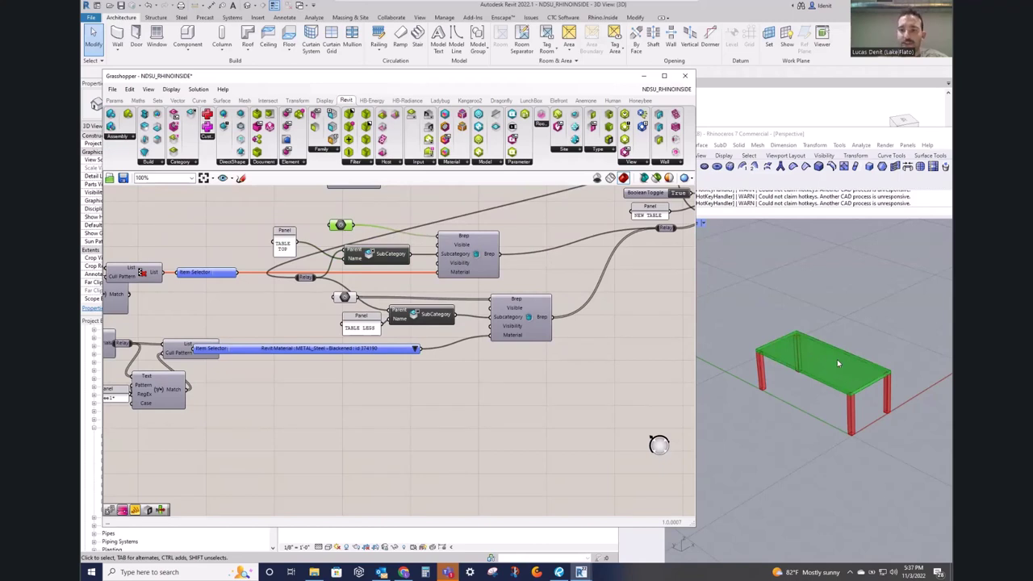
right_drag(363, 278, 441, 263)
right_drag(274, 259, 398, 255)
drag(231, 247, 217, 248)
right_drag(358, 223, 300, 231)
scroll(596, 261, up, 1)
right_drag(650, 267, 590, 268)
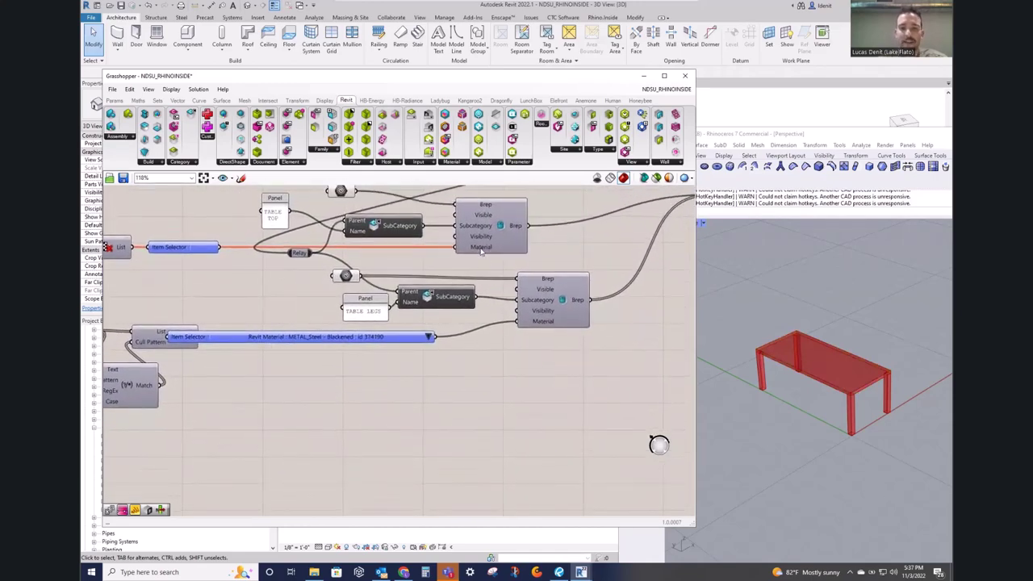
right_drag(572, 247, 475, 290)
click(392, 269)
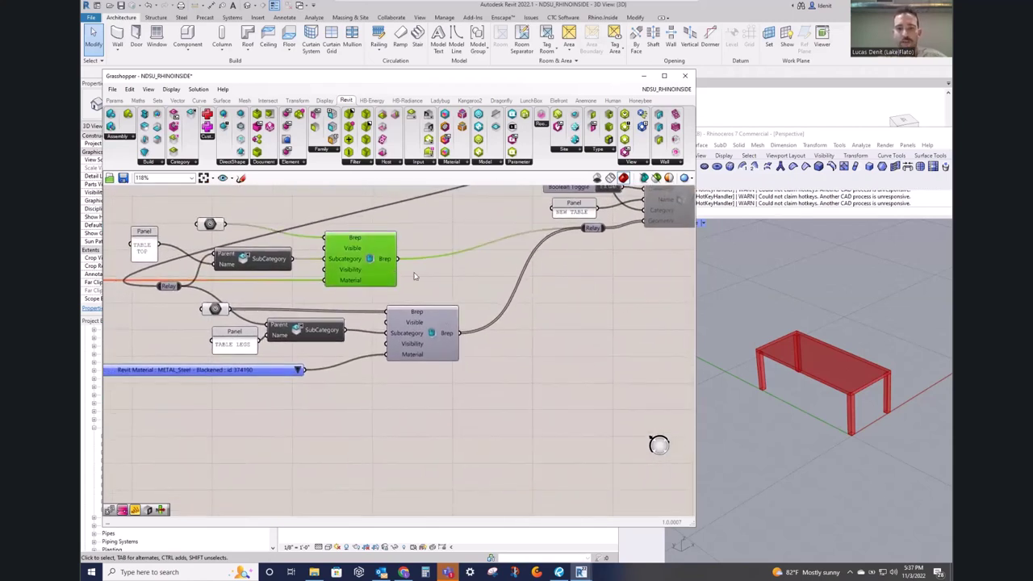
Step: Turn on the preview of the table top and table legs form components and highlight each one
drag(433, 267, 384, 307)
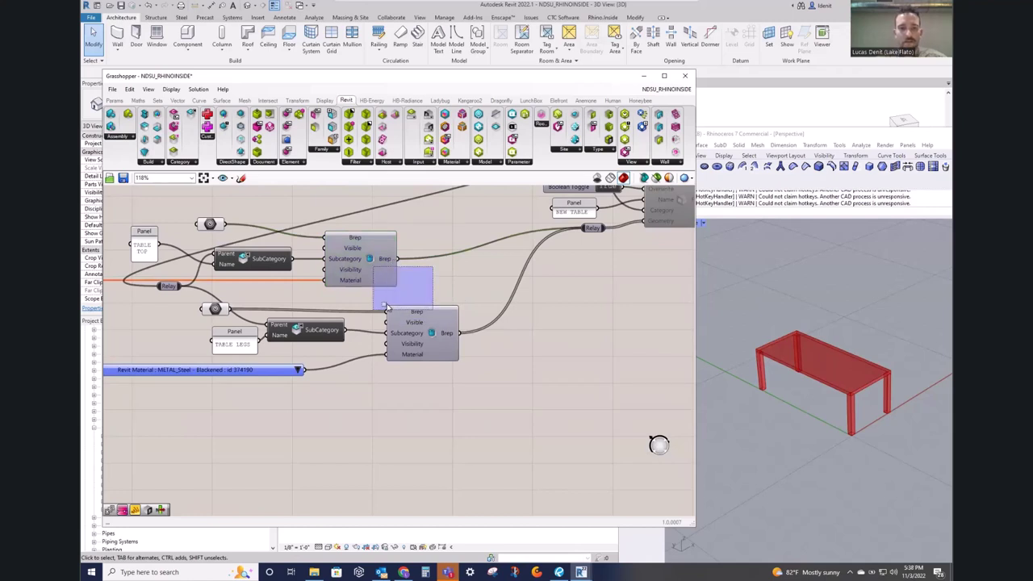
right_click(469, 261)
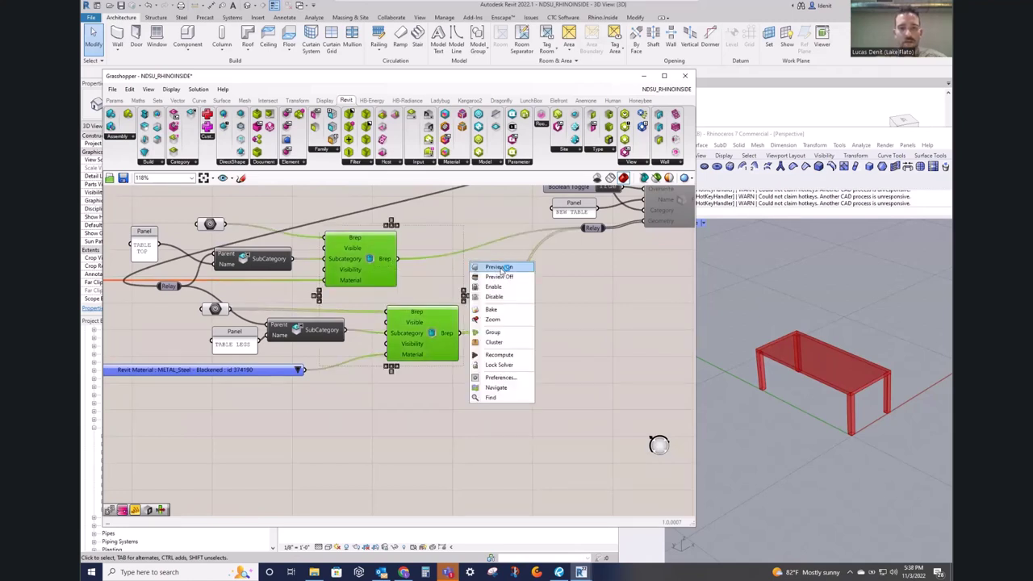
click(501, 267)
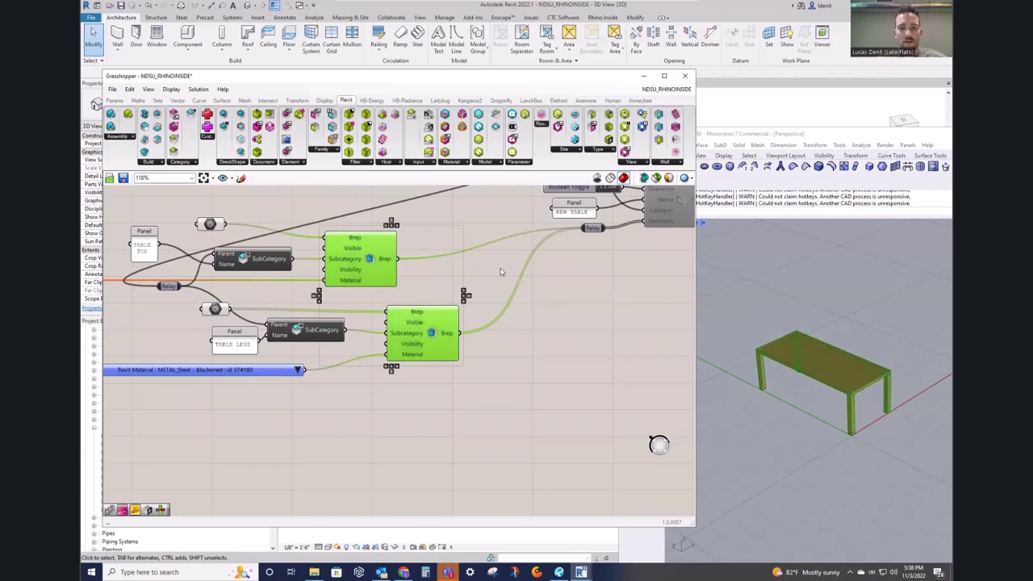
click(438, 284)
click(358, 262)
click(436, 331)
right_drag(548, 292, 458, 371)
click(494, 352)
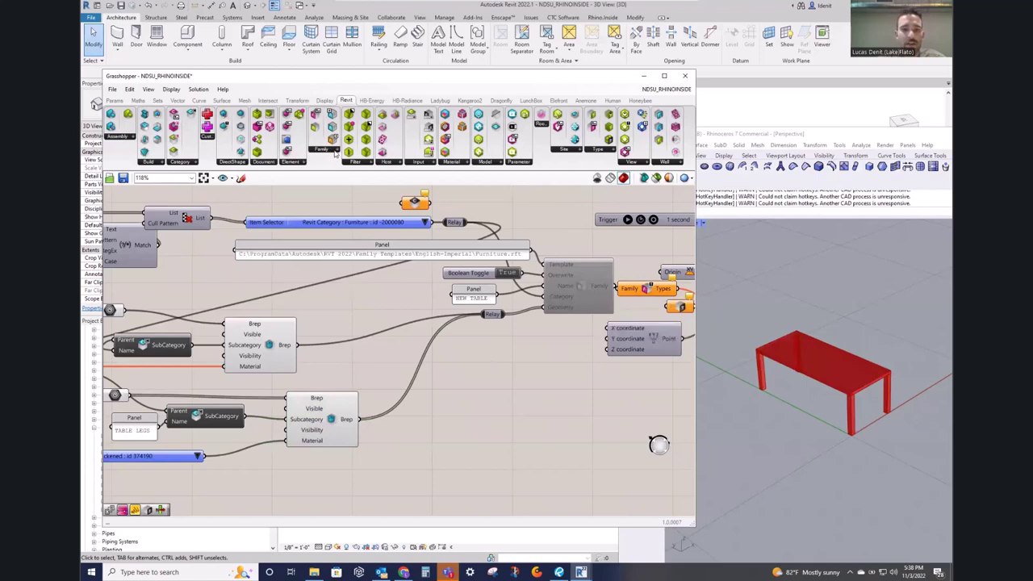
Step: Browse the Revit family components and examine the chain from the new family to the component that places it
click(335, 152)
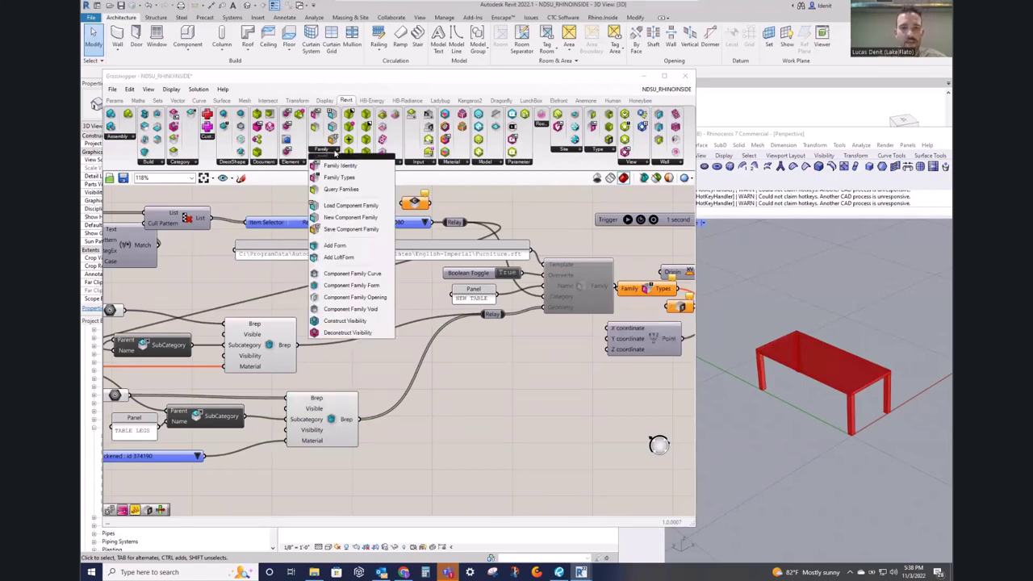
right_drag(549, 358, 428, 388)
click(734, 331)
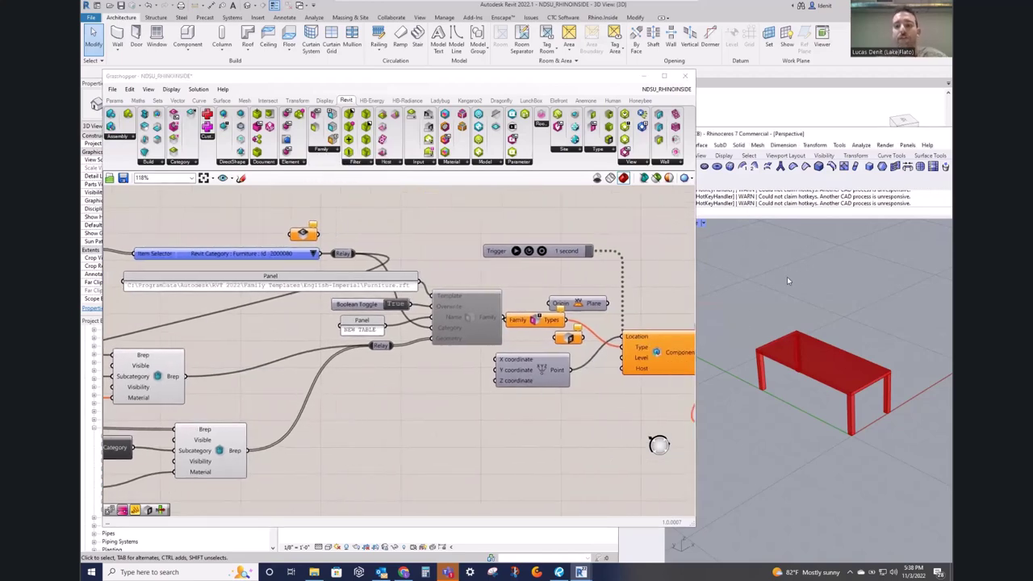
right_drag(627, 318, 563, 310)
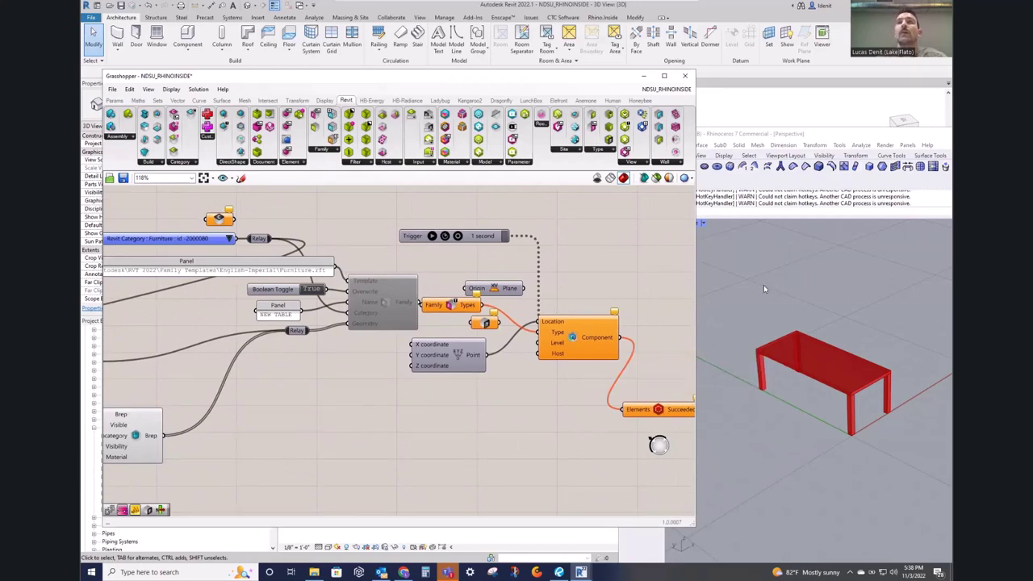
Step: Move the Grasshopper window aside and inspect the previewed table behind the curtain wall in Revit's 3D view
drag(446, 78, 638, 424)
click(436, 334)
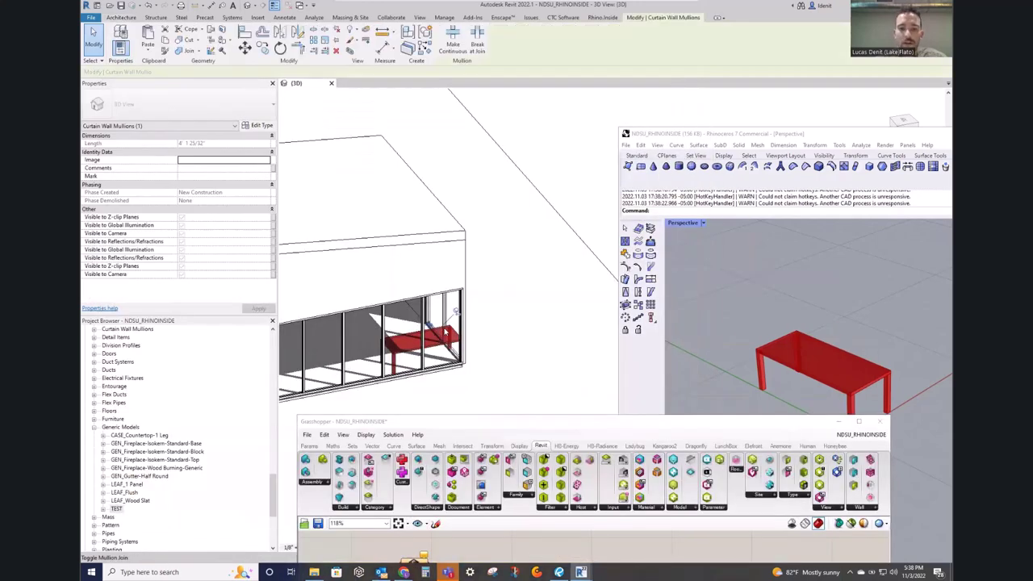
click(488, 337)
scroll(428, 332, up, 2)
click(467, 332)
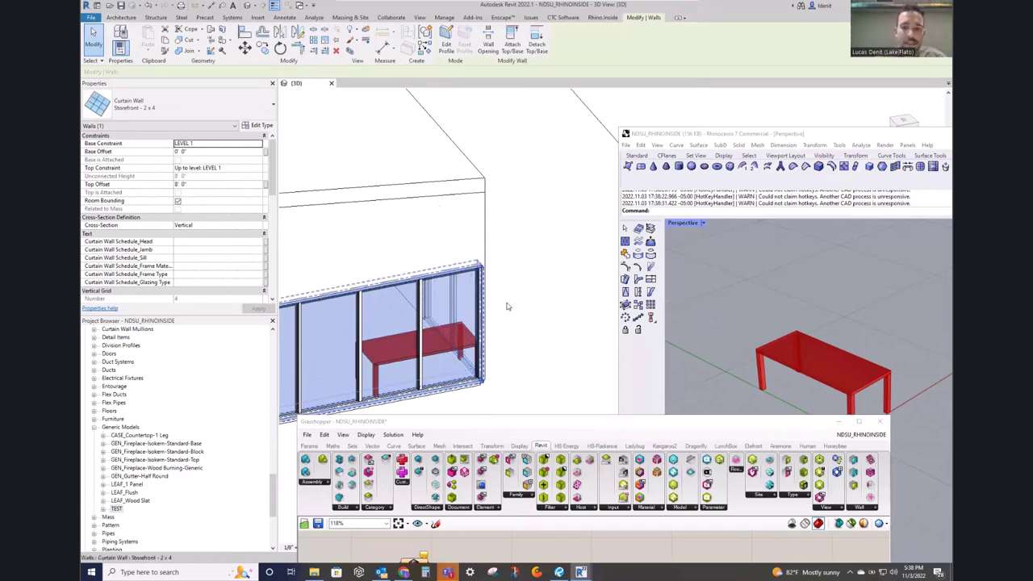
click(510, 300)
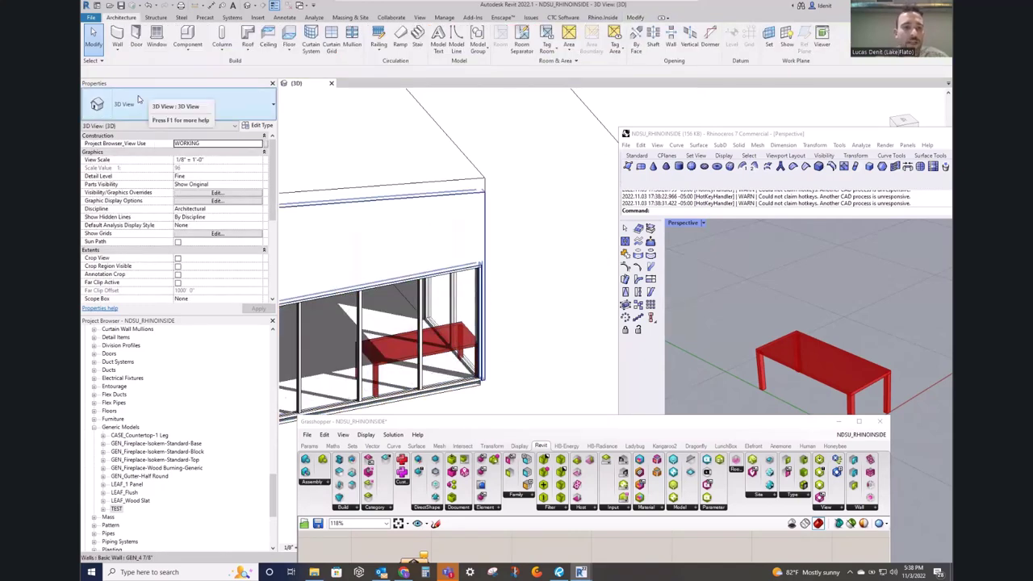
Step: Collapse Generic Models and expand the Furniture families in Revit's Project Browser
scroll(104, 419, down, 1)
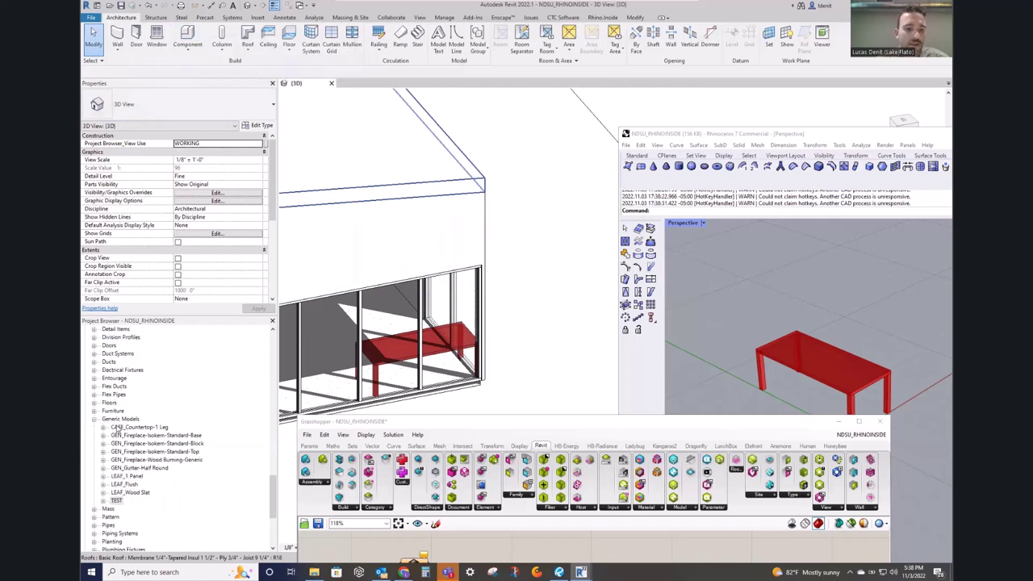
click(94, 412)
click(94, 402)
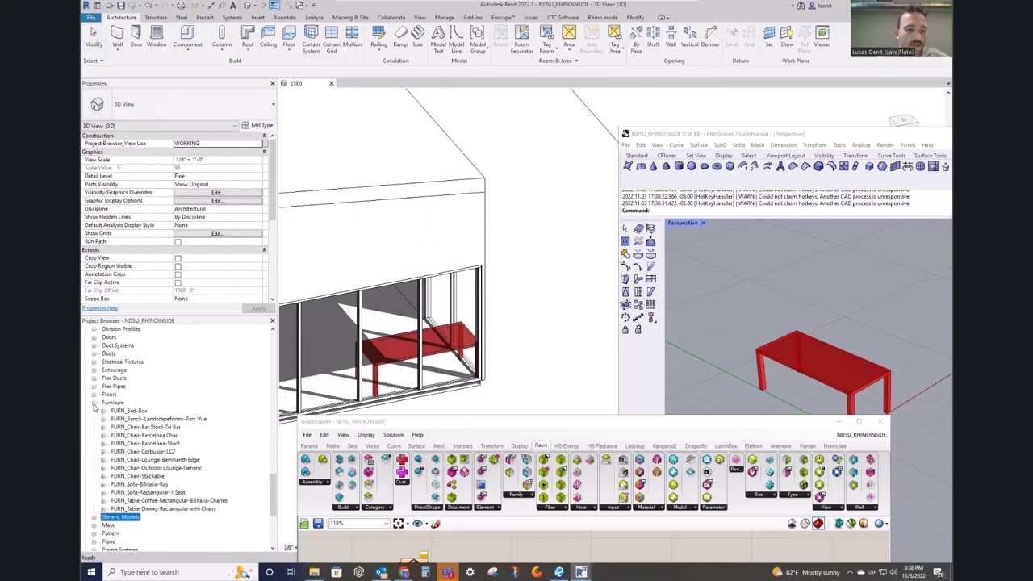
Step: Bring the Grasshopper definition back into view and enable the New Component Family component to create the NEW TABLE furniture family
double_click(450, 428)
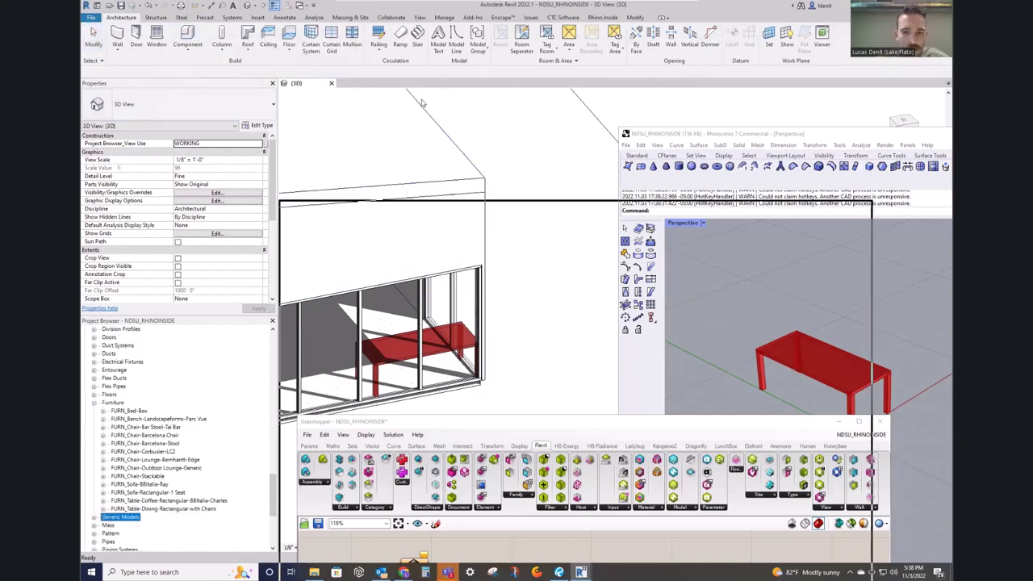
right_drag(521, 406, 593, 419)
click(621, 326)
right_click(619, 280)
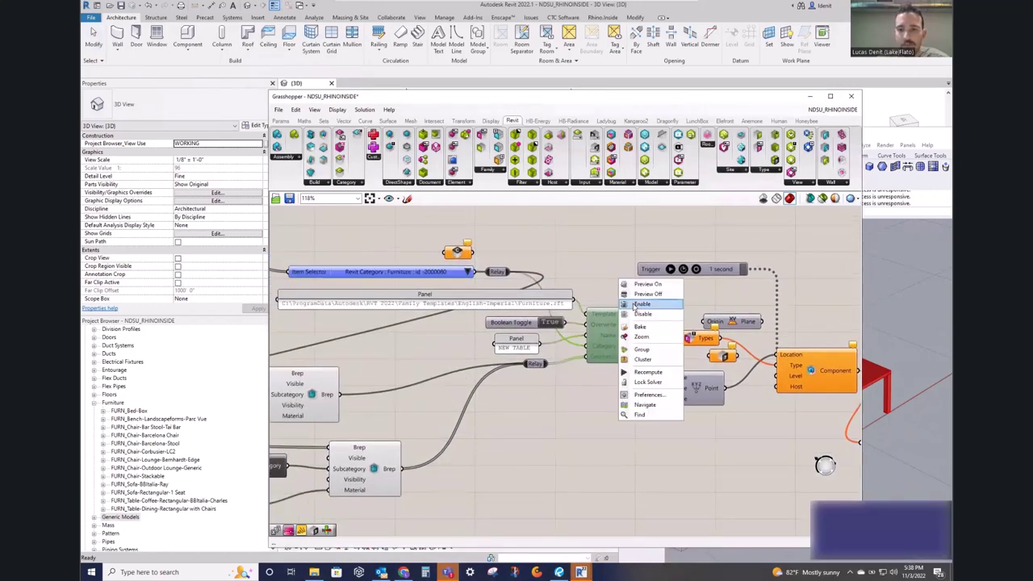
click(636, 304)
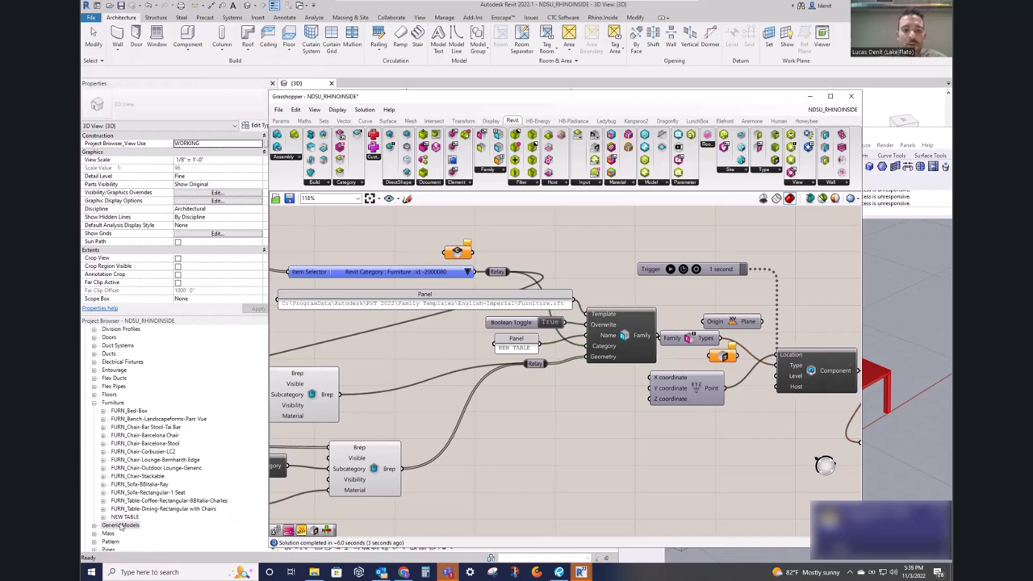
Step: Clear the Grasshopper window off the Revit view and check the NEW TABLE family under Furniture in the Project Browser
drag(361, 98, 375, 517)
click(526, 339)
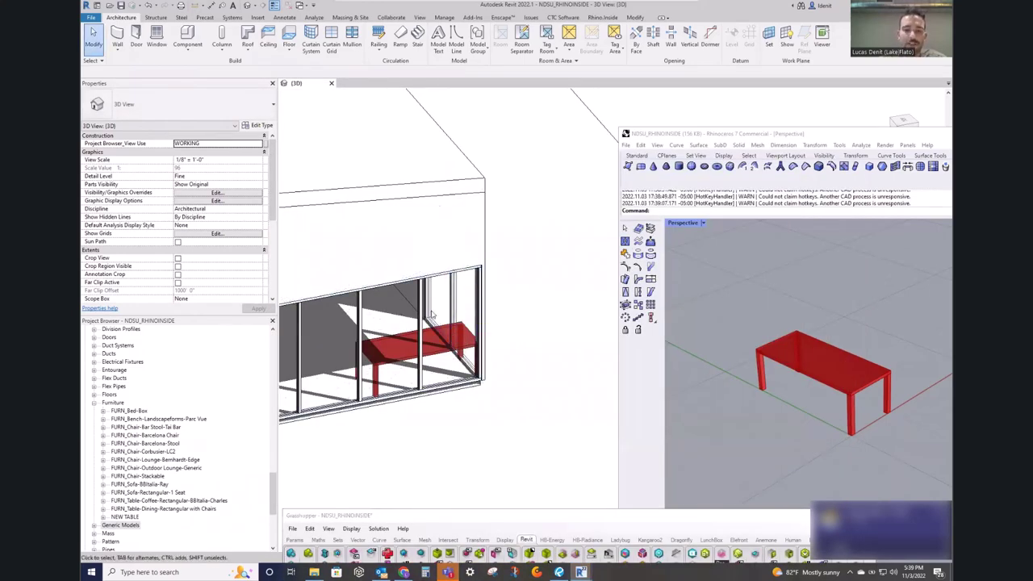
click(414, 324)
click(106, 524)
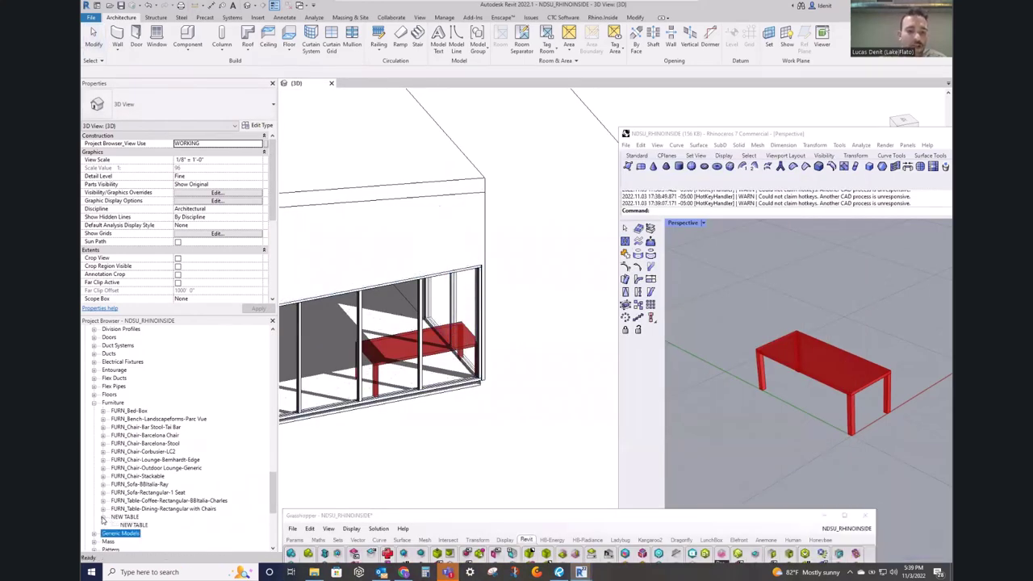
Step: Review the Furniture category, template, name and geometry inputs that feed the new table family in Grasshopper
drag(449, 518, 319, 80)
right_drag(561, 414, 340, 418)
scroll(479, 357, up, 1)
right_drag(347, 318, 532, 340)
right_drag(346, 332, 476, 344)
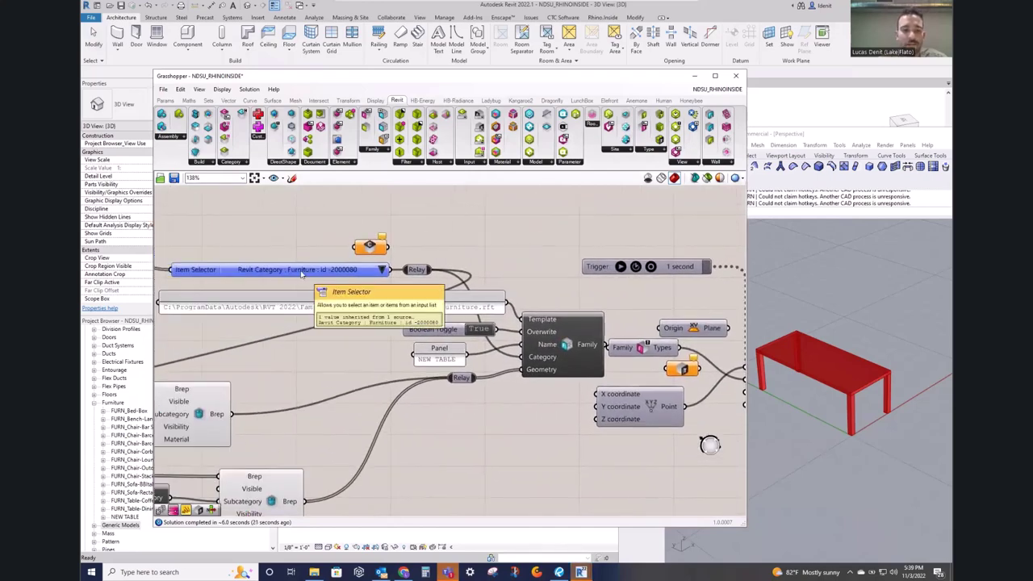
right_drag(519, 417, 487, 376)
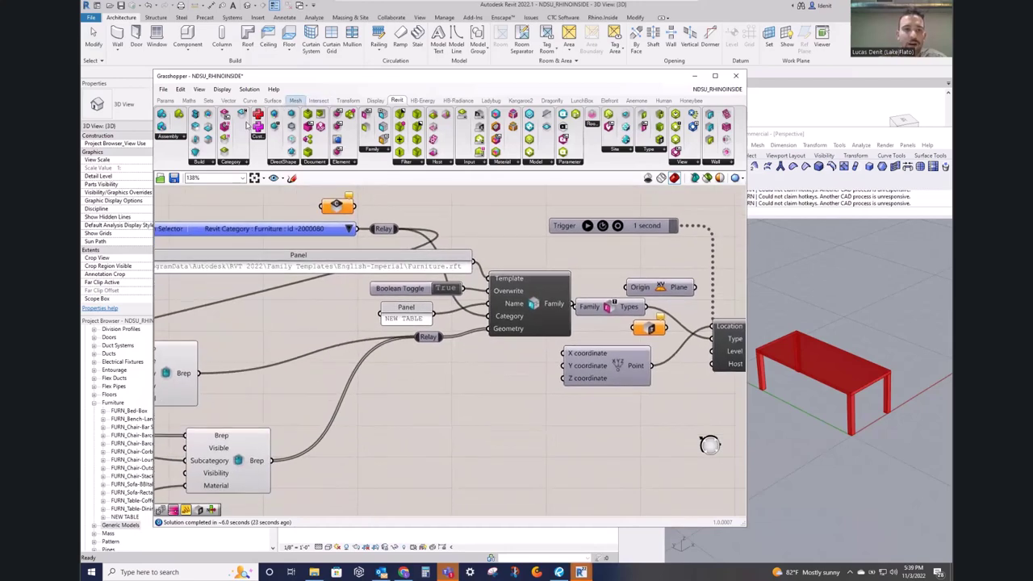
Step: Open the type properties of the NEW TABLE type from the Project Browser, look them over and close them
drag(224, 76, 434, 108)
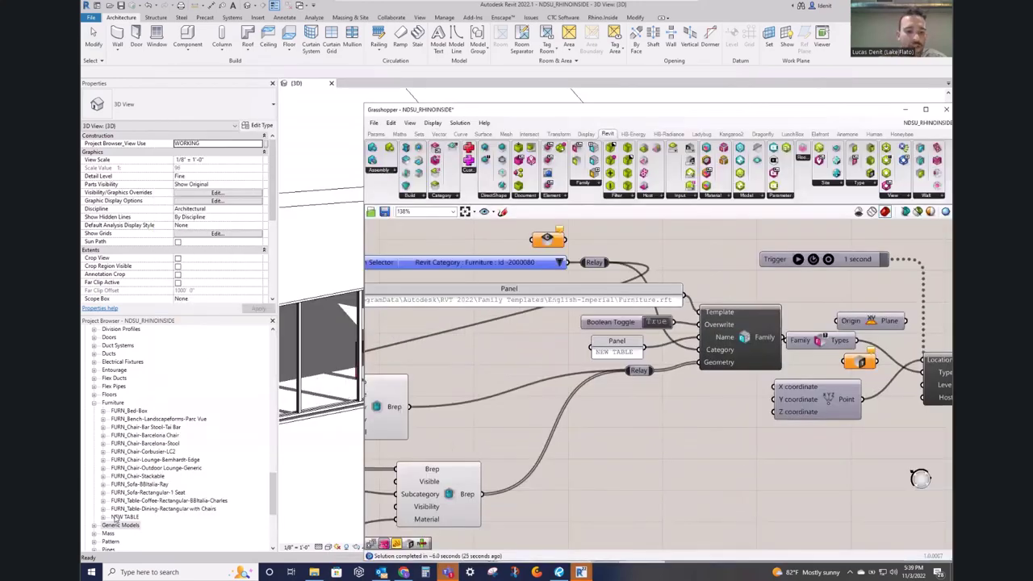
click(102, 516)
double_click(133, 524)
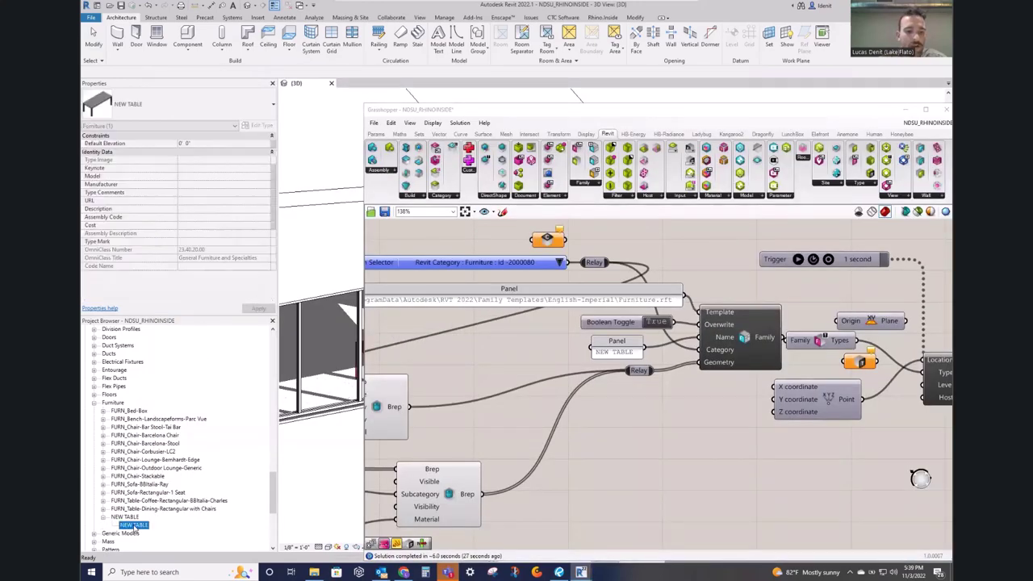
drag(785, 83, 785, 61)
click(940, 59)
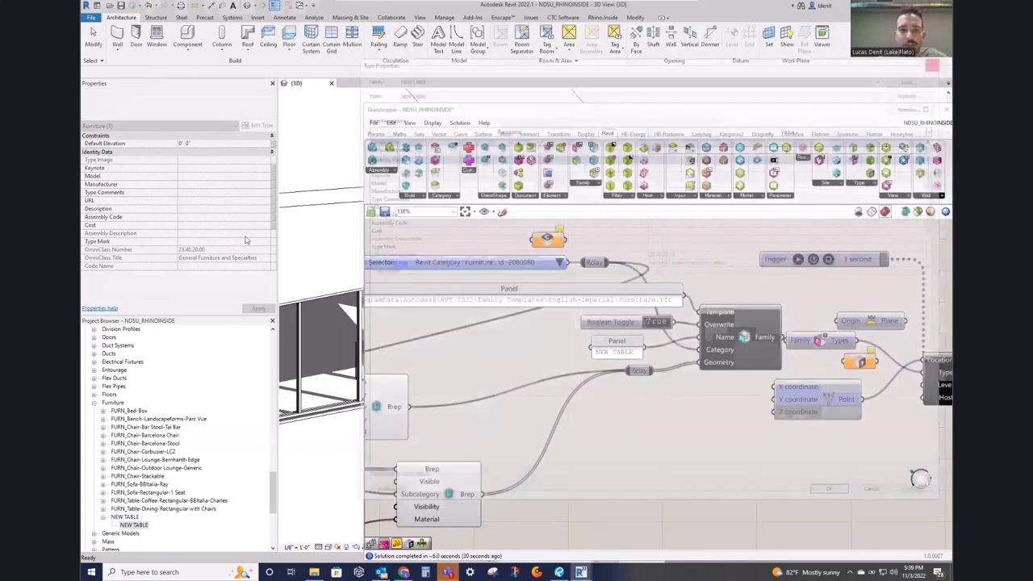
click(330, 121)
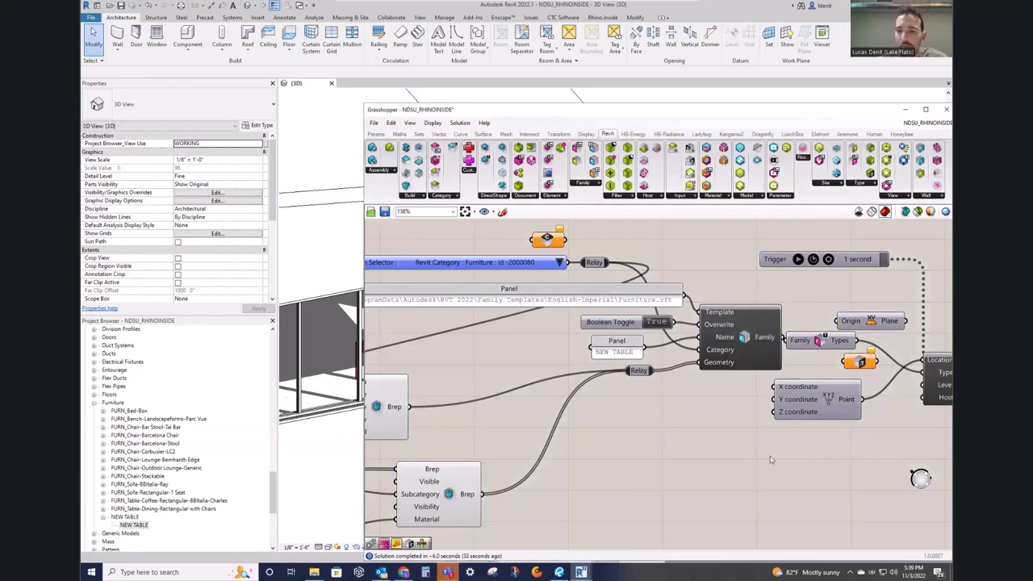
Step: Examine the component that places the family type at a point and start its 1 second trigger
right_drag(792, 460, 583, 431)
drag(637, 110, 541, 89)
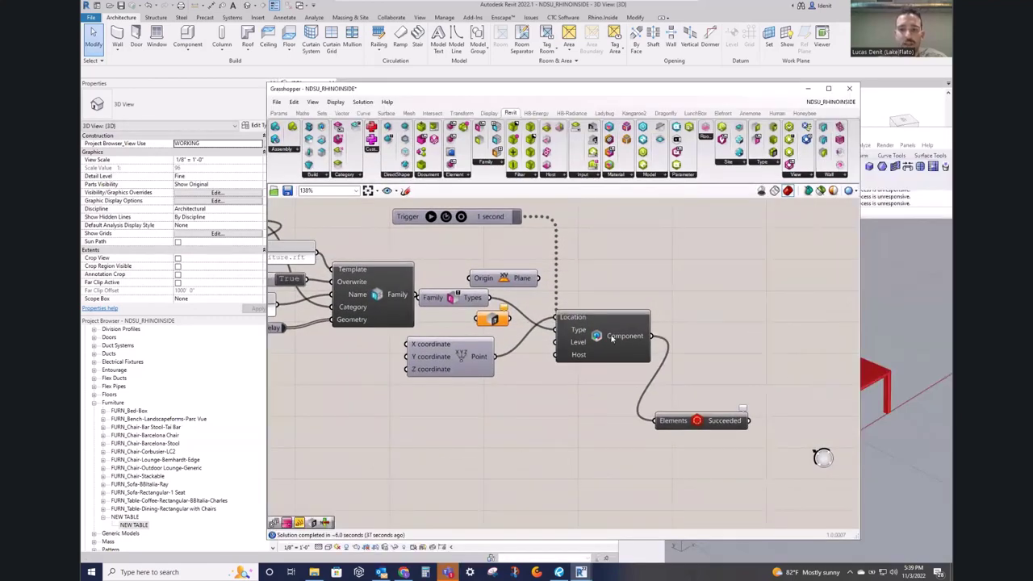
click(599, 338)
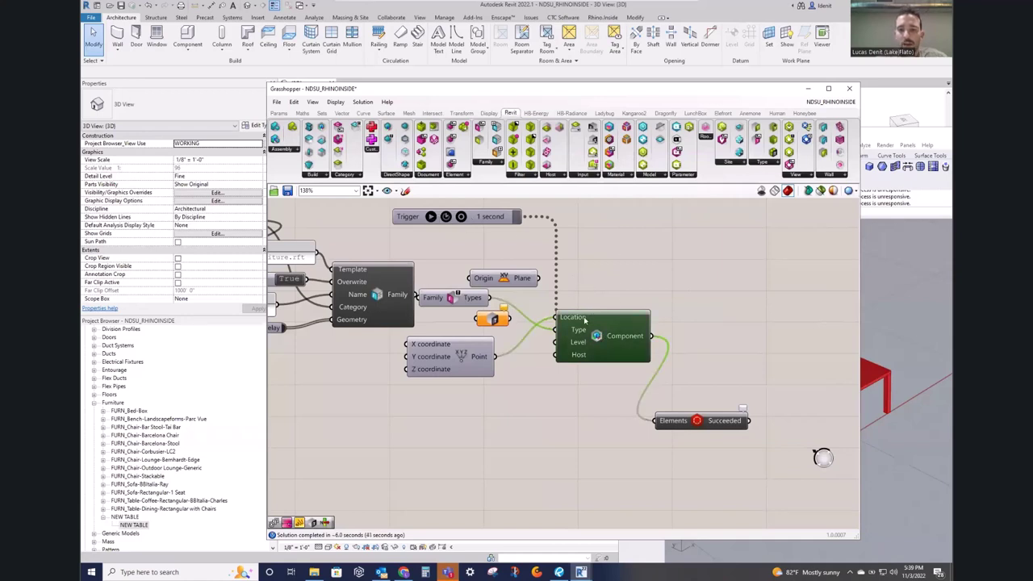
click(583, 274)
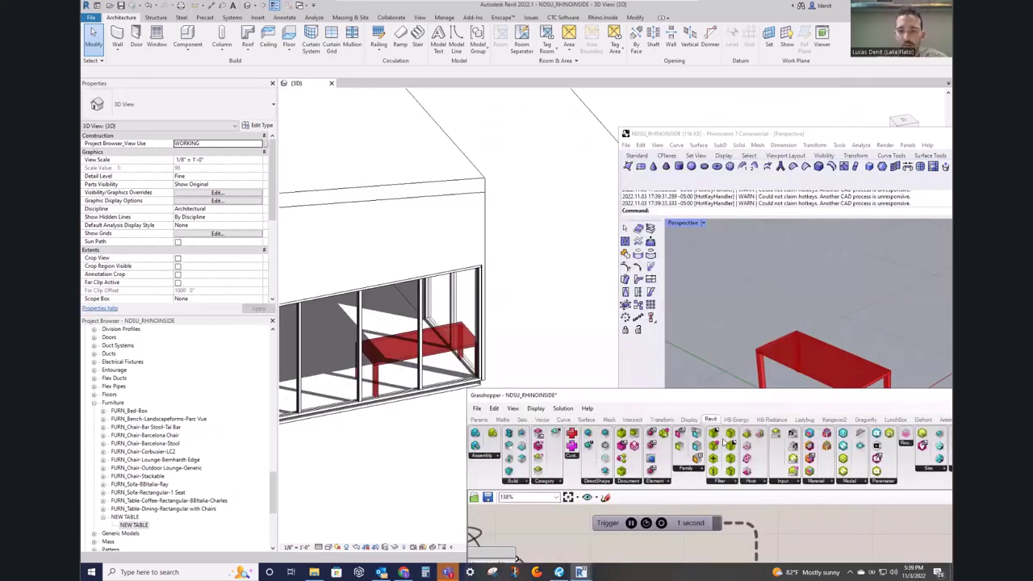
Step: Bring the Grasshopper canvas back up and space the Family Types and point components away from the neighbouring components
drag(701, 395, 673, 165)
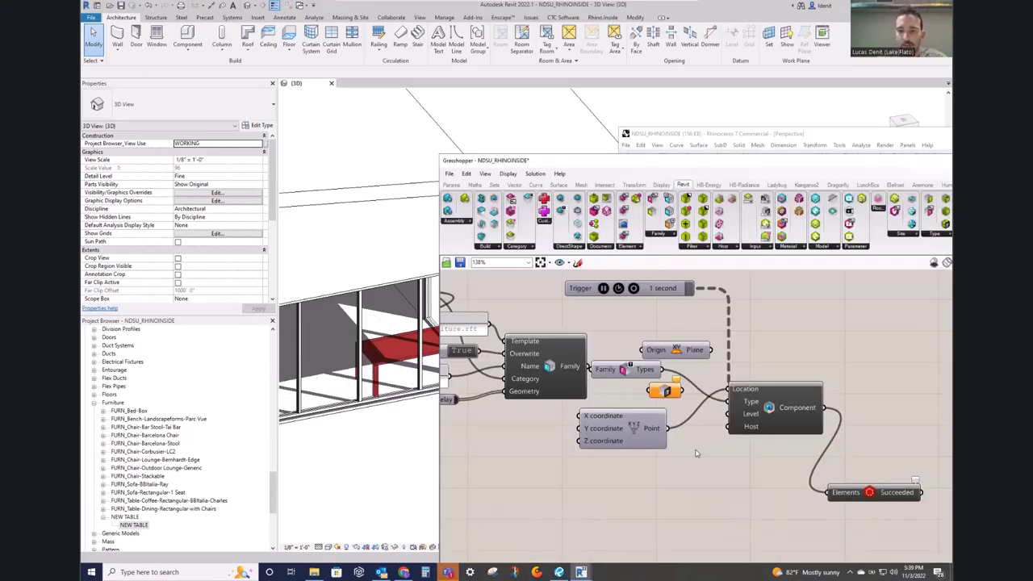
drag(637, 371, 652, 371)
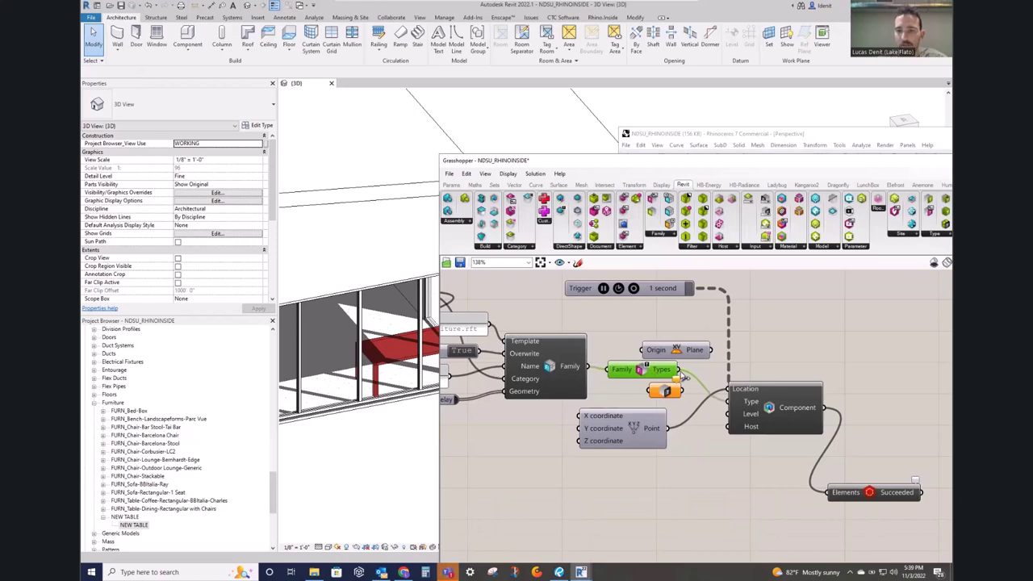
drag(646, 443, 614, 487)
Step: Disable the component that deletes the placed Revit elements
click(871, 495)
right_click(879, 494)
click(908, 457)
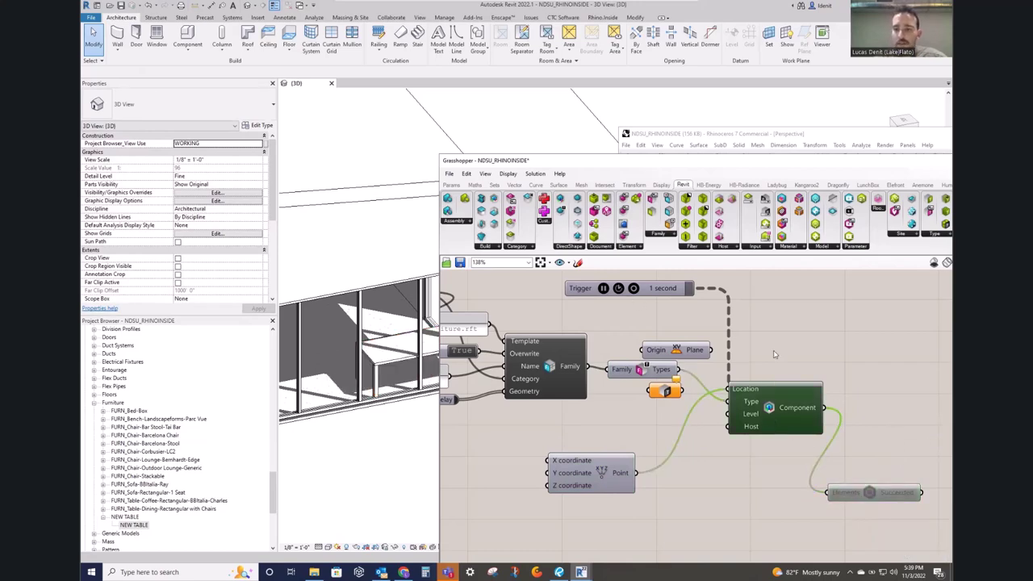
right_click(774, 344)
click(794, 376)
key(ctrl+z)
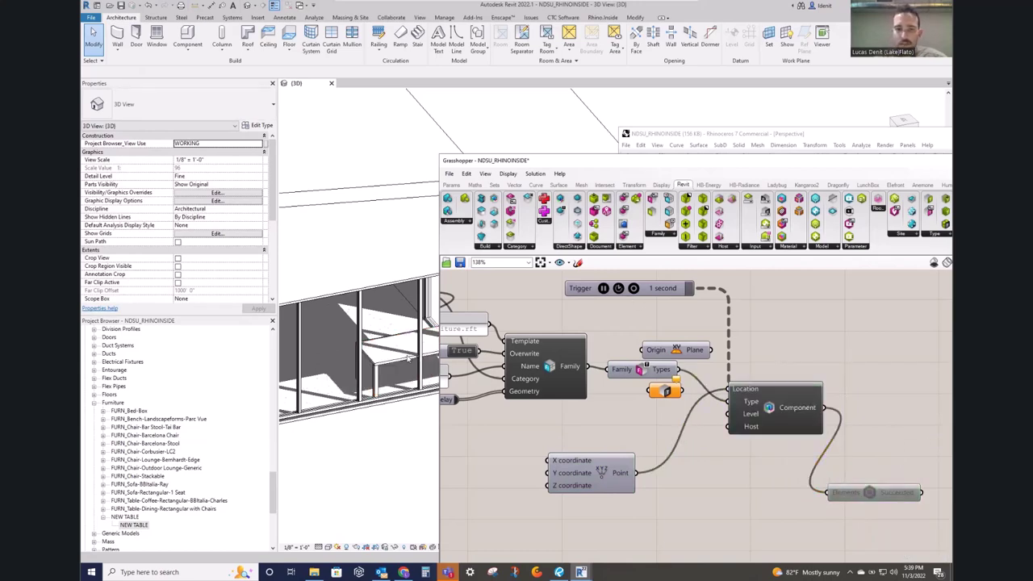
Step: Select the placed NEW TABLE instance in Revit's 3D view and move the Grasshopper window aside to inspect it
click(406, 352)
drag(573, 164, 759, 241)
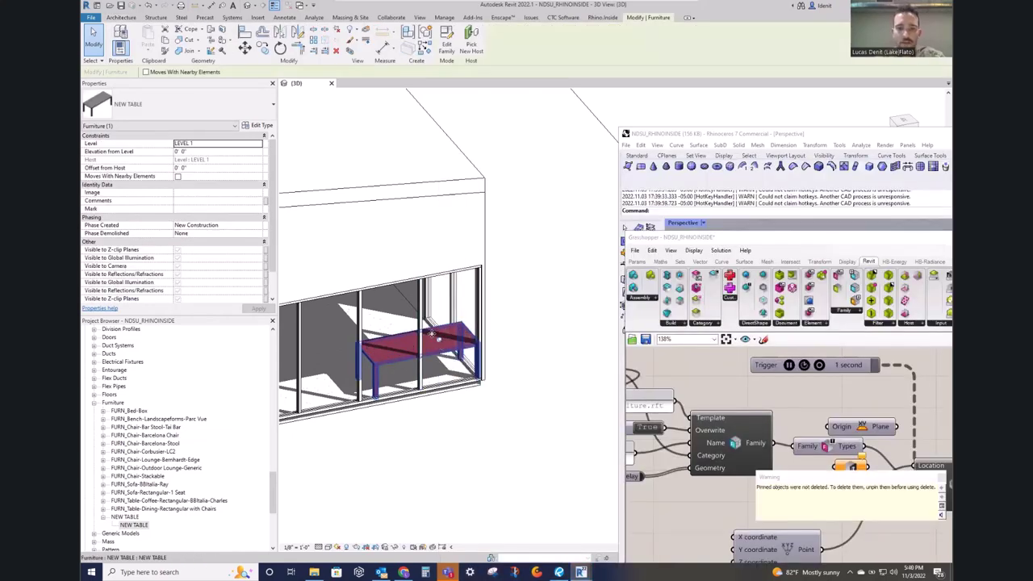
Step: Stop the 1 second trigger that drives the component placing the table family in Revit
right_drag(783, 401, 649, 361)
right_drag(857, 428, 836, 427)
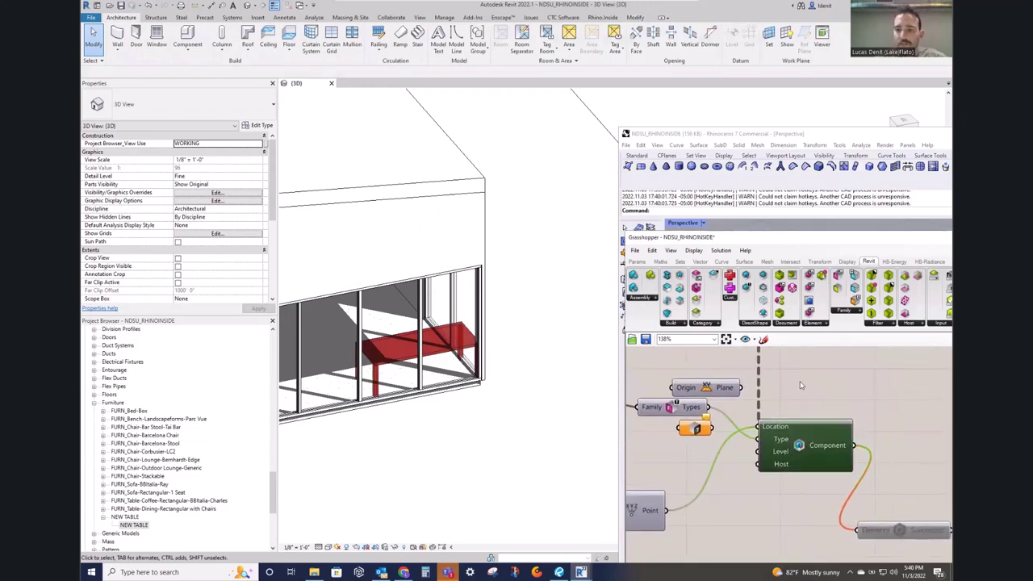
scroll(800, 426, down, 2)
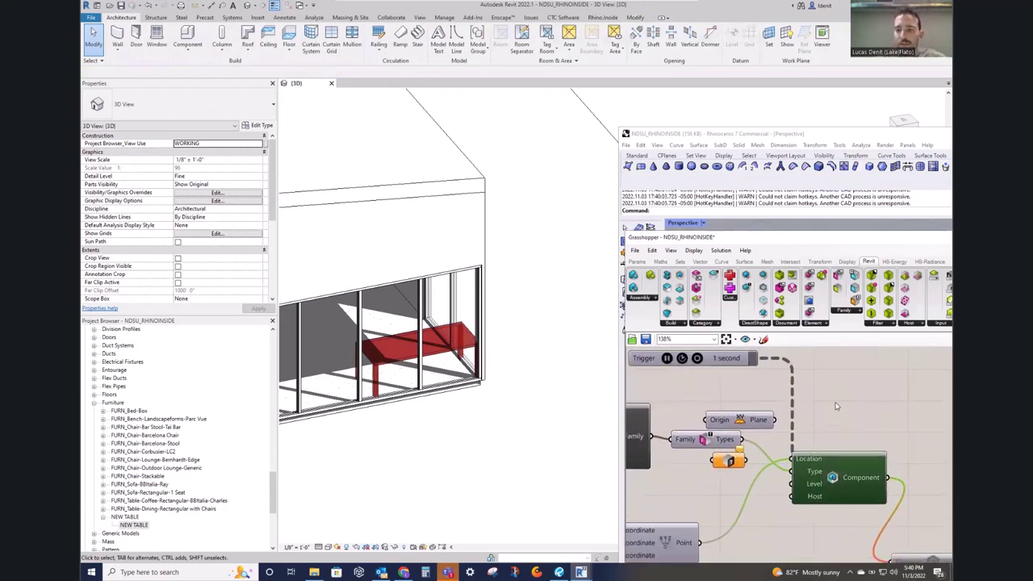
click(691, 365)
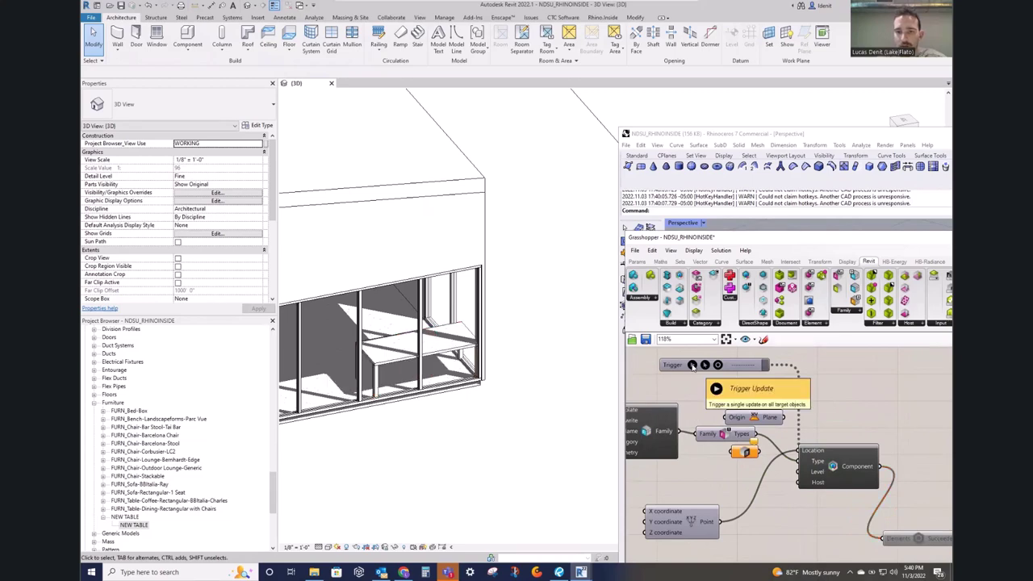
Step: Select the placed NEW TABLE instance in the Revit 3D view to check it as an element, and clear the selection
click(404, 352)
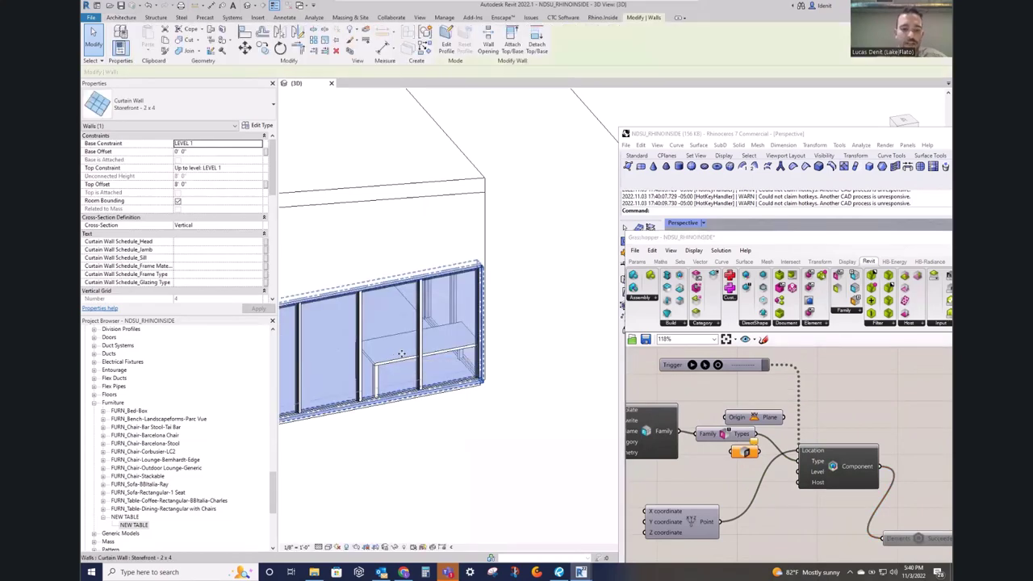
click(488, 340)
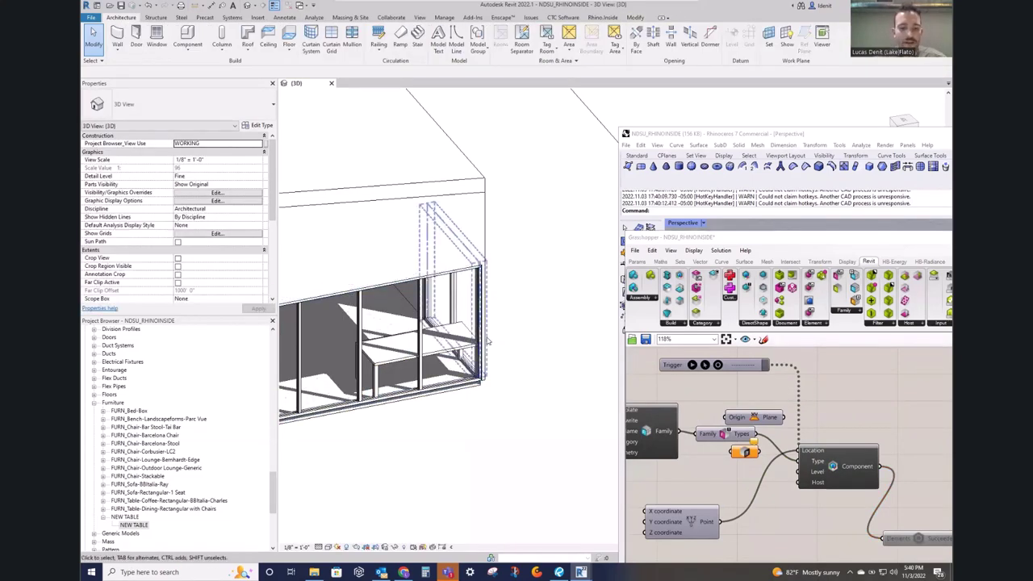
click(465, 341)
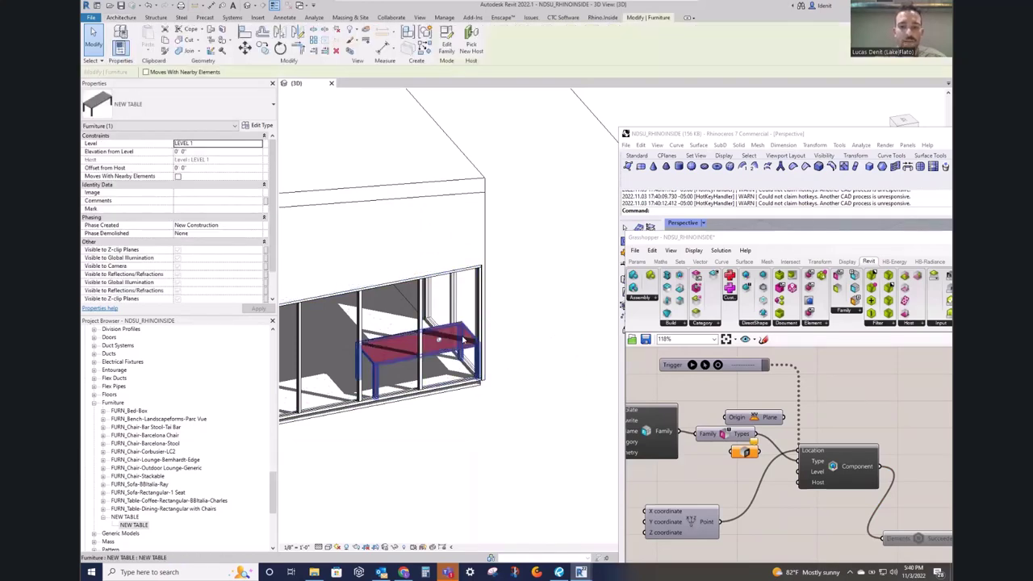
click(513, 347)
Step: Reposition the Rhino and Grasshopper windows so that more of the canvas shows beside the Revit view
drag(735, 134, 623, 83)
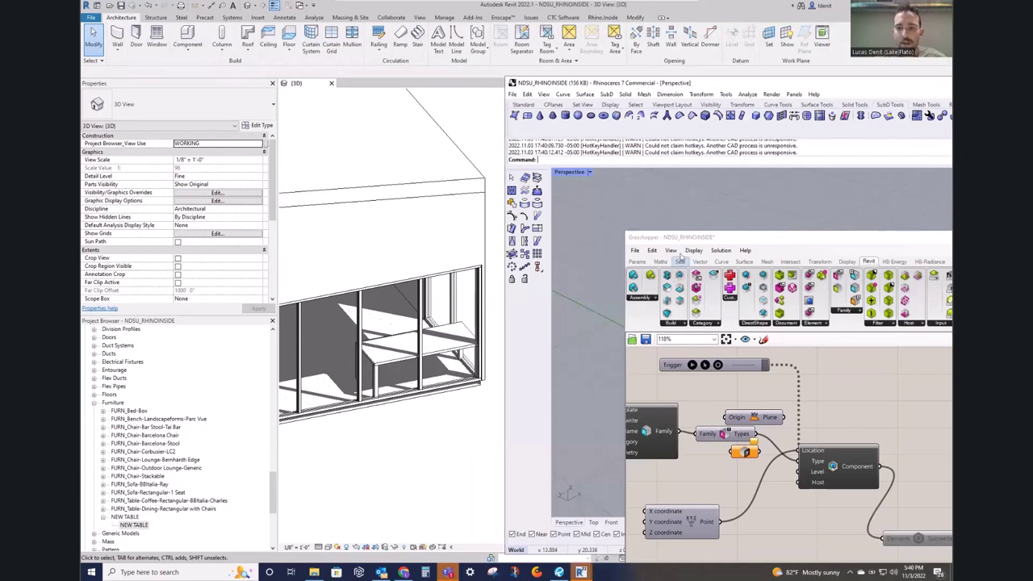
drag(716, 239, 597, 102)
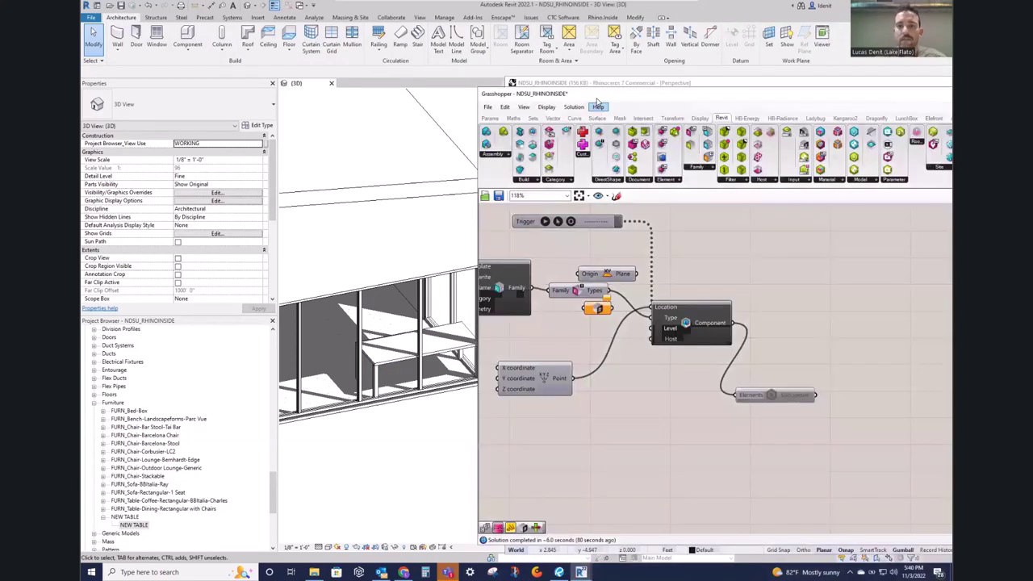
scroll(757, 298, down, 2)
scroll(673, 368, down, 2)
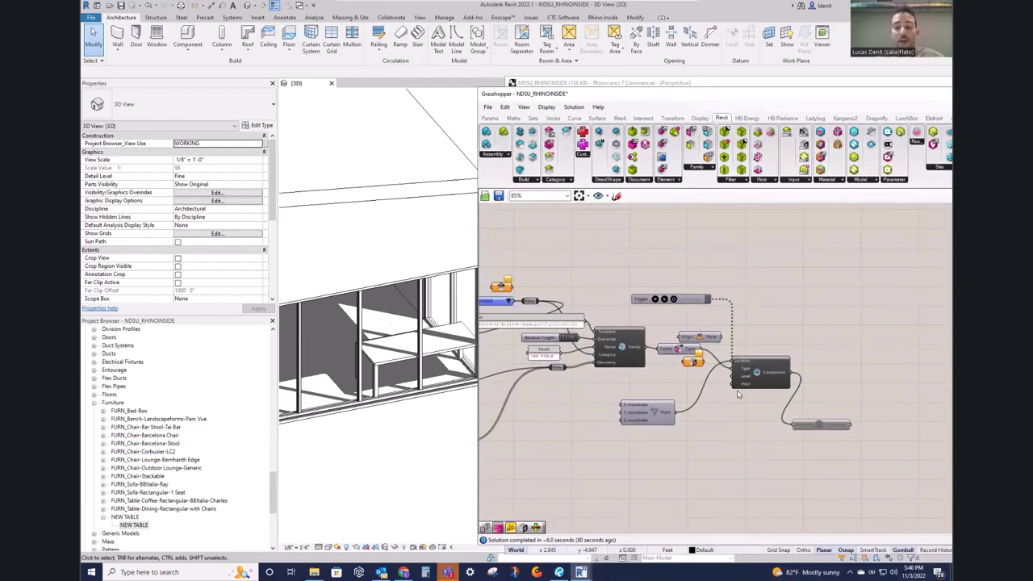
Step: Move the XYZ point component closer beneath the Family Types component
scroll(538, 468, down, 2)
right_drag(538, 467, 757, 436)
scroll(676, 459, down, 2)
scroll(698, 404, up, 5)
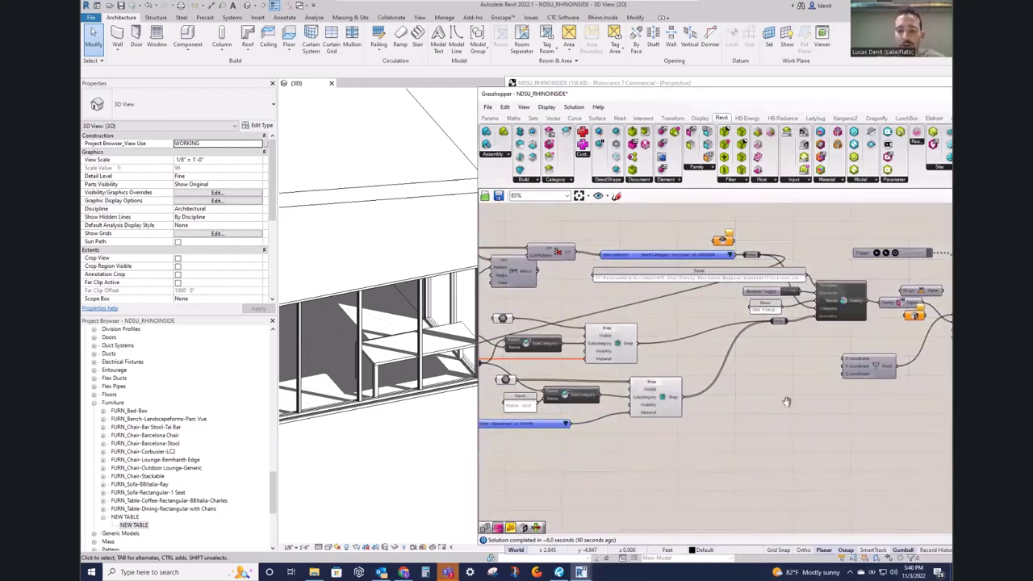
right_drag(704, 411, 617, 413)
drag(643, 378, 670, 357)
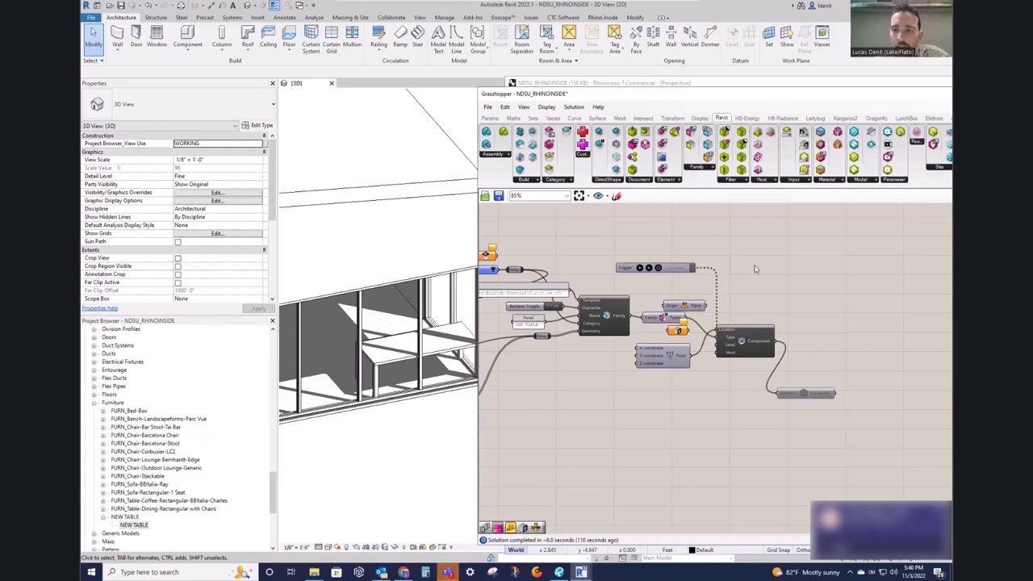
Step: Move the XY Plane component so it sits directly above the Family Types component
right_drag(777, 271, 742, 309)
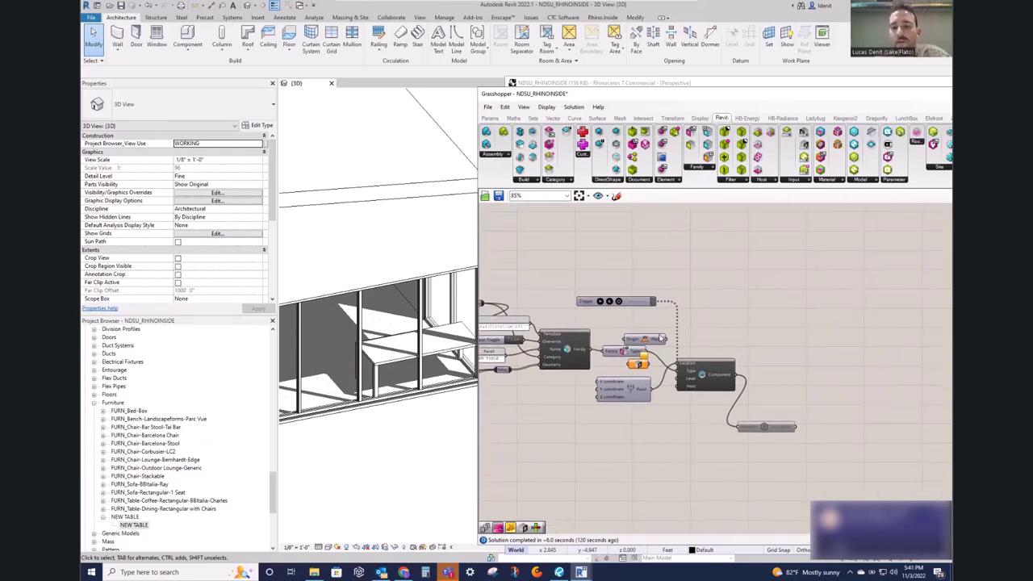
drag(657, 342, 637, 341)
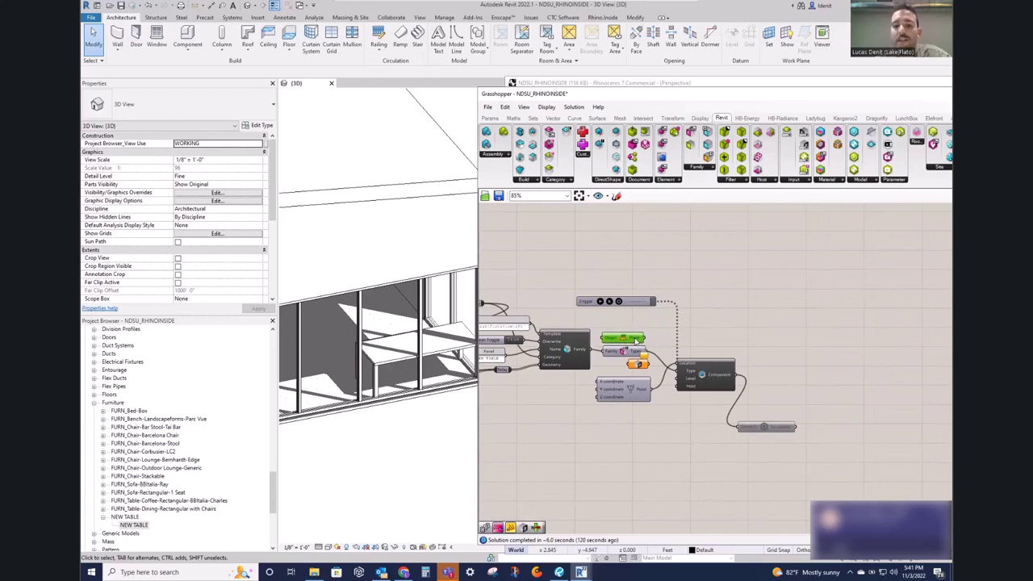
drag(638, 340, 638, 337)
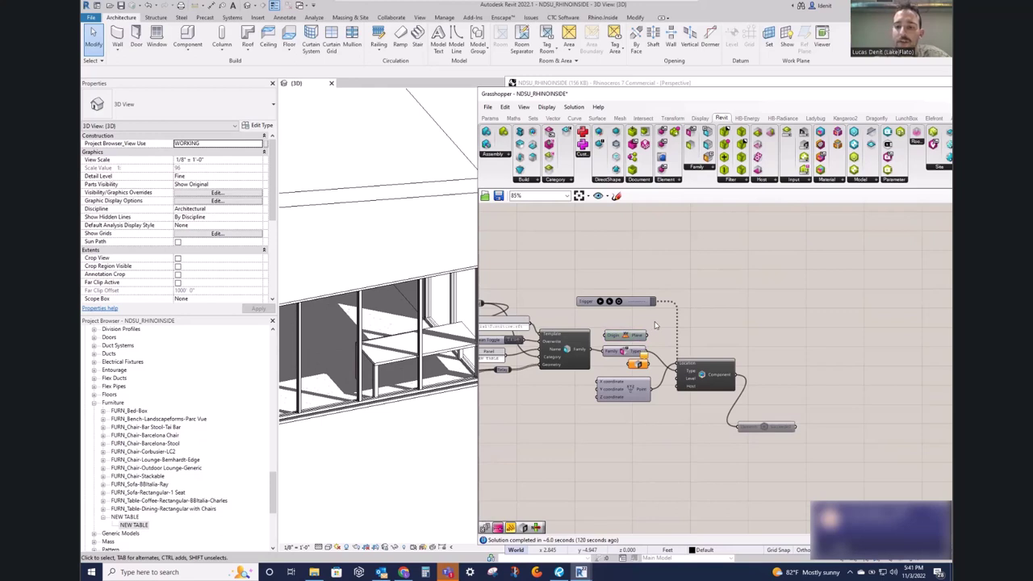
right_drag(711, 317, 690, 311)
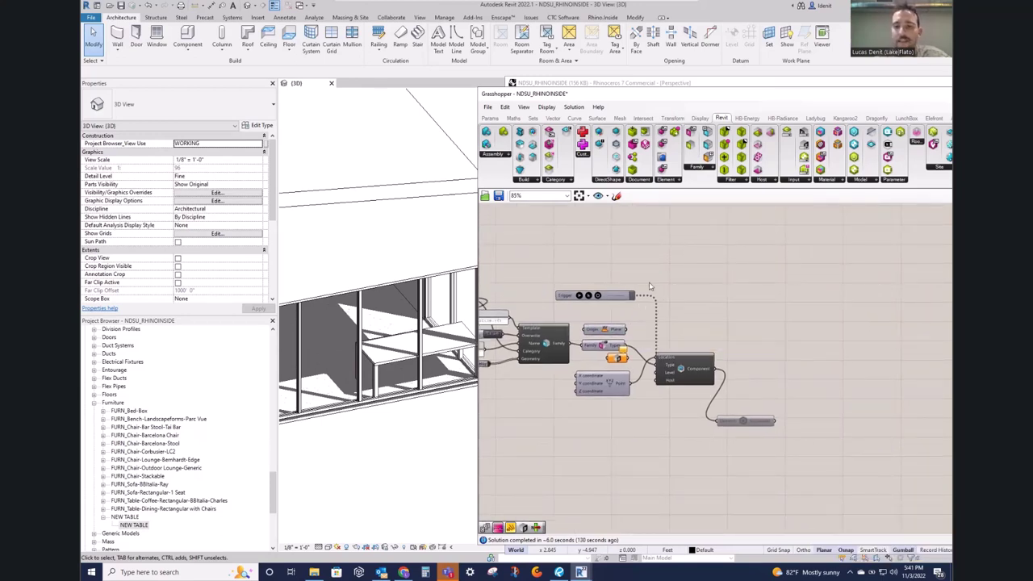
Step: Examine the "FAMILY" example groups on the canvas, including the really simple dumb family definition
scroll(644, 277, down, 8)
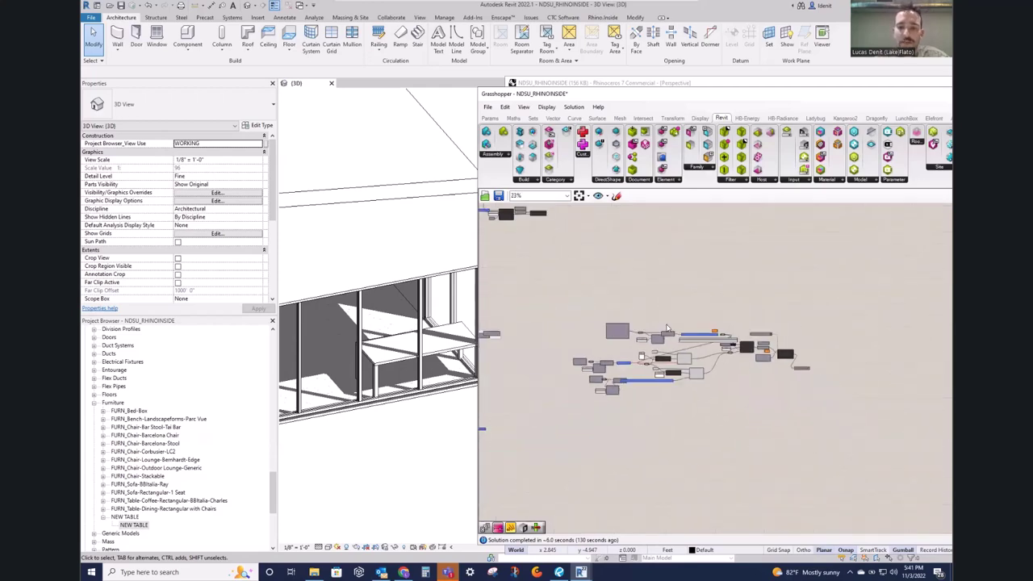
right_drag(712, 326, 651, 350)
scroll(700, 352, up, 4)
right_drag(757, 365, 747, 282)
scroll(712, 293, up, 2)
scroll(710, 279, down, 3)
right_drag(639, 297, 753, 328)
scroll(664, 326, up, 3)
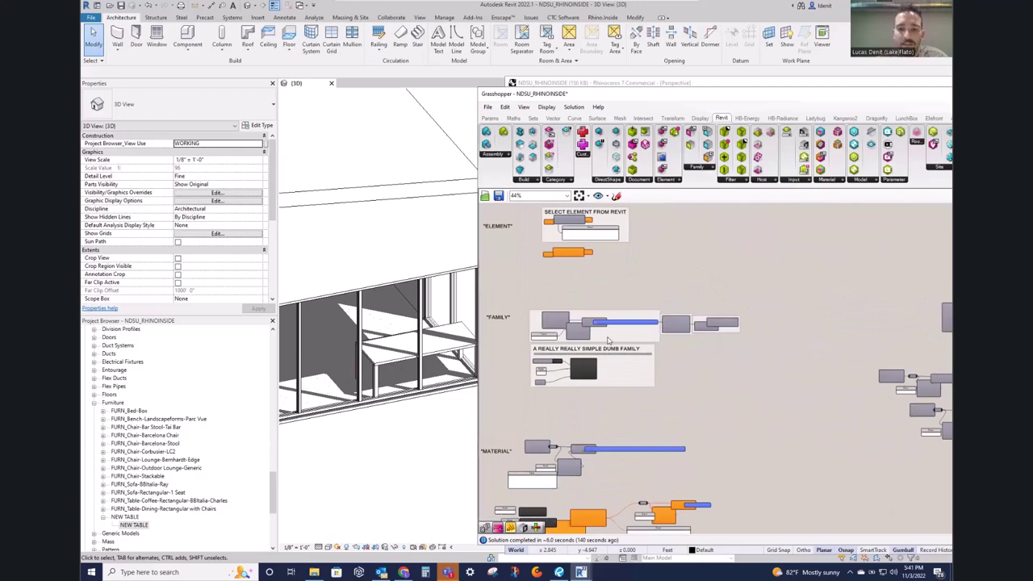
scroll(608, 339, up, 2)
drag(891, 448, 532, 260)
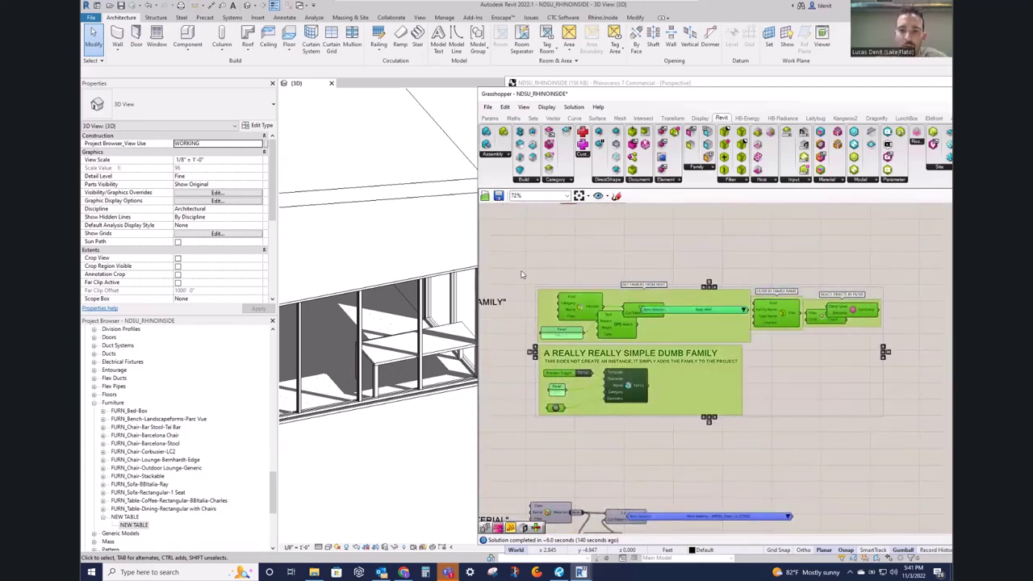
right_drag(519, 272, 598, 271)
click(598, 270)
Step: Return to the table family definition and examine its full network, from the category and material queries to the family placement
right_drag(775, 353, 581, 328)
scroll(579, 331, down, 4)
right_drag(774, 350, 552, 335)
scroll(630, 338, up, 2)
right_drag(880, 406, 713, 382)
scroll(713, 337, down, 2)
right_drag(714, 333, 773, 330)
scroll(783, 335, up, 1)
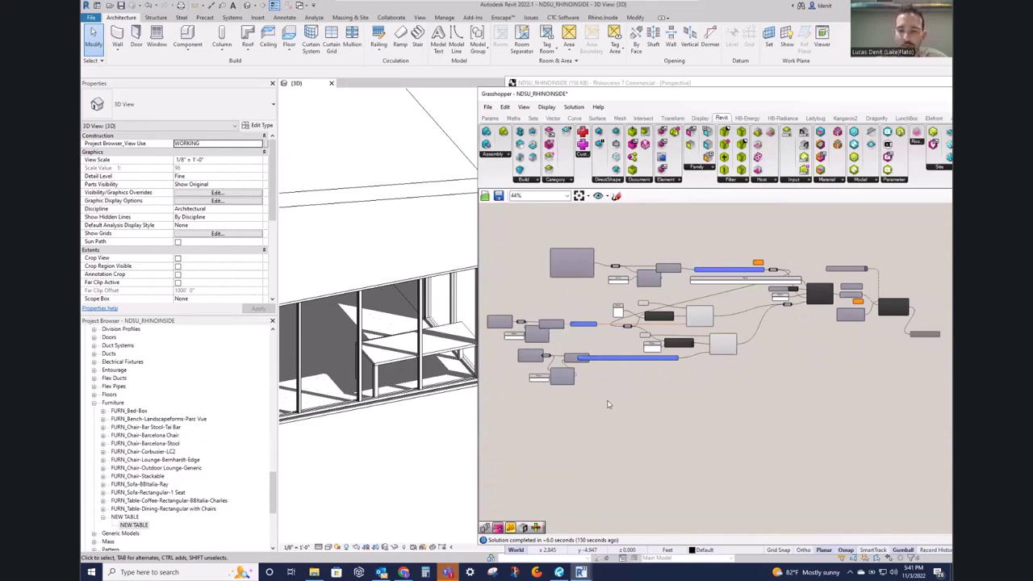
right_drag(546, 283, 715, 297)
right_drag(622, 287, 645, 297)
scroll(797, 318, down, 1)
right_drag(797, 317, 663, 309)
scroll(754, 292, up, 4)
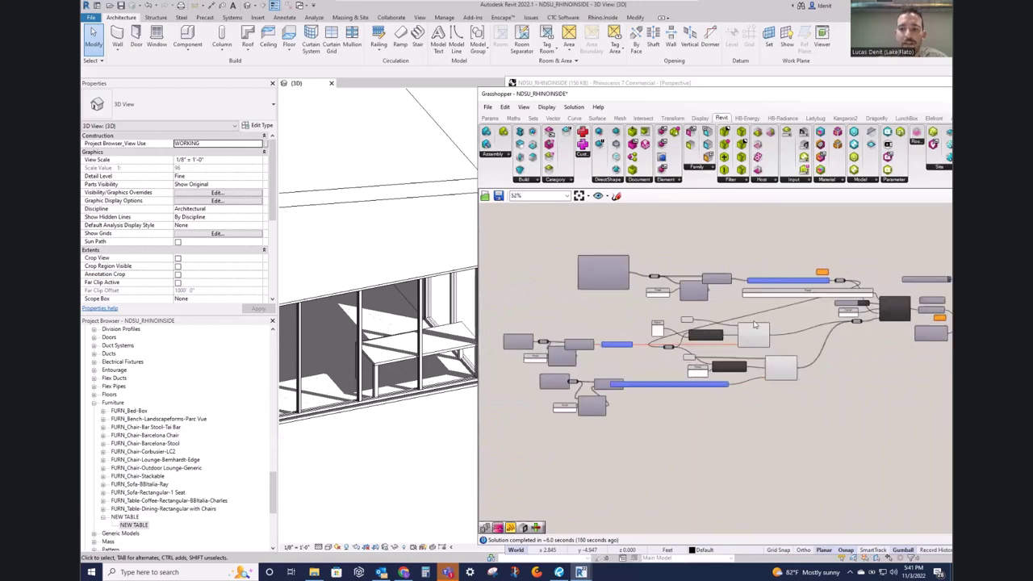
scroll(754, 292, up, 2)
Step: Space out the furniture category filter by moving its text match component down and its *FURNITURE* panel to one side
drag(754, 292, 746, 312)
click(638, 217)
right_drag(638, 216, 604, 250)
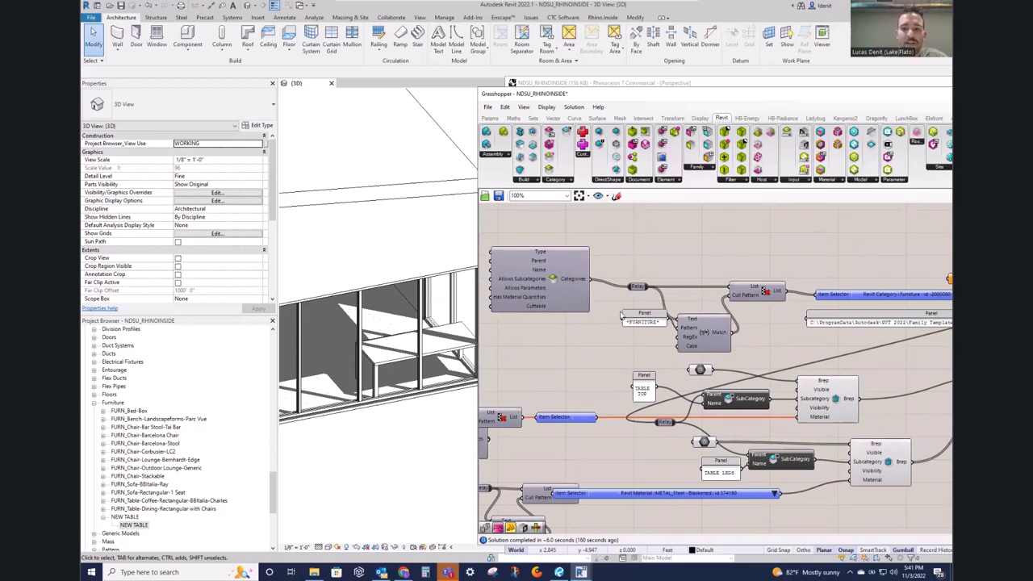
scroll(608, 311, up, 2)
drag(650, 317, 631, 332)
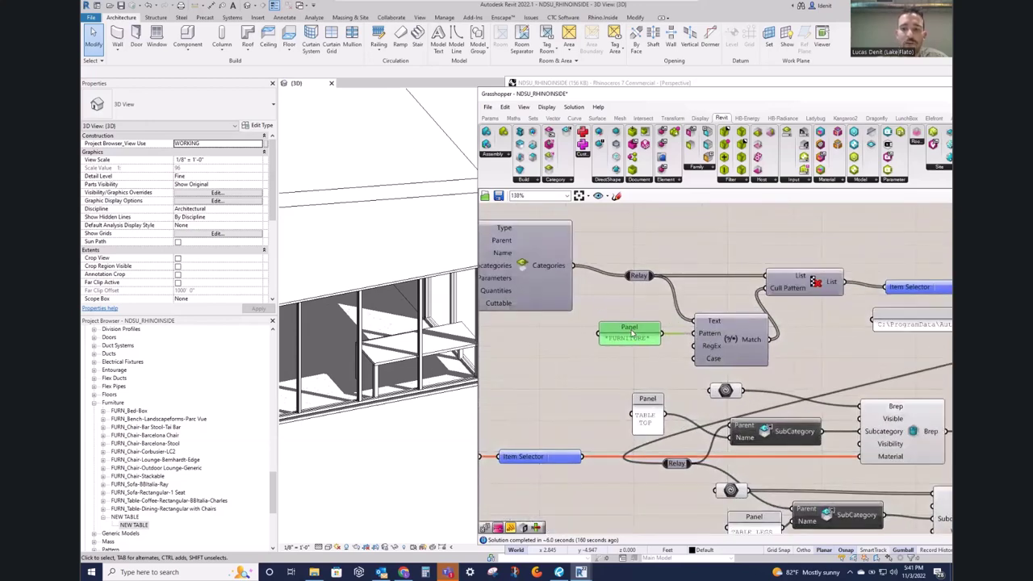
Step: Tidy the table top material filter by moving its pattern panel and Cull Pattern component away from the text match component
scroll(517, 334, down, 4)
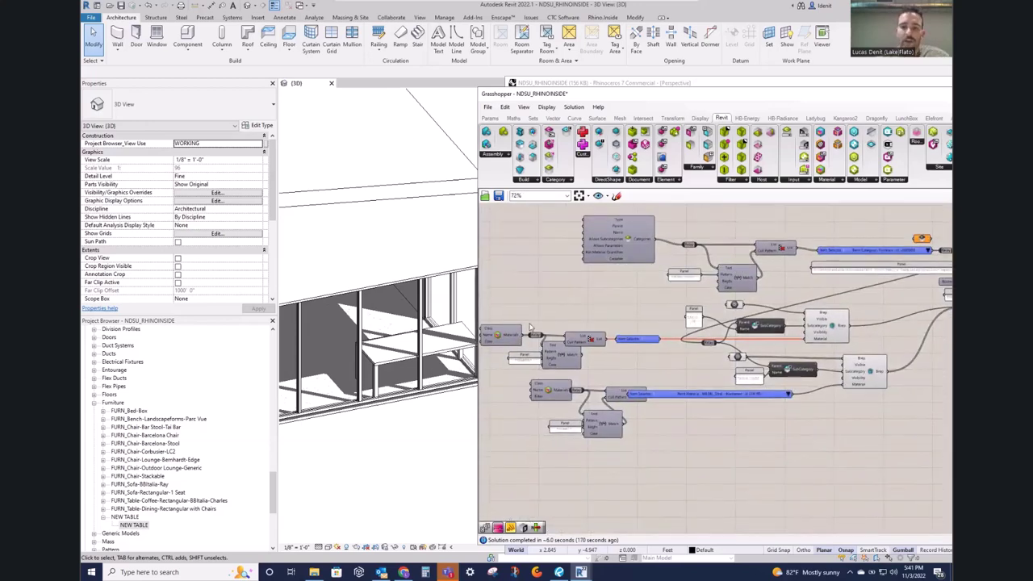
scroll(517, 334, up, 3)
click(594, 304)
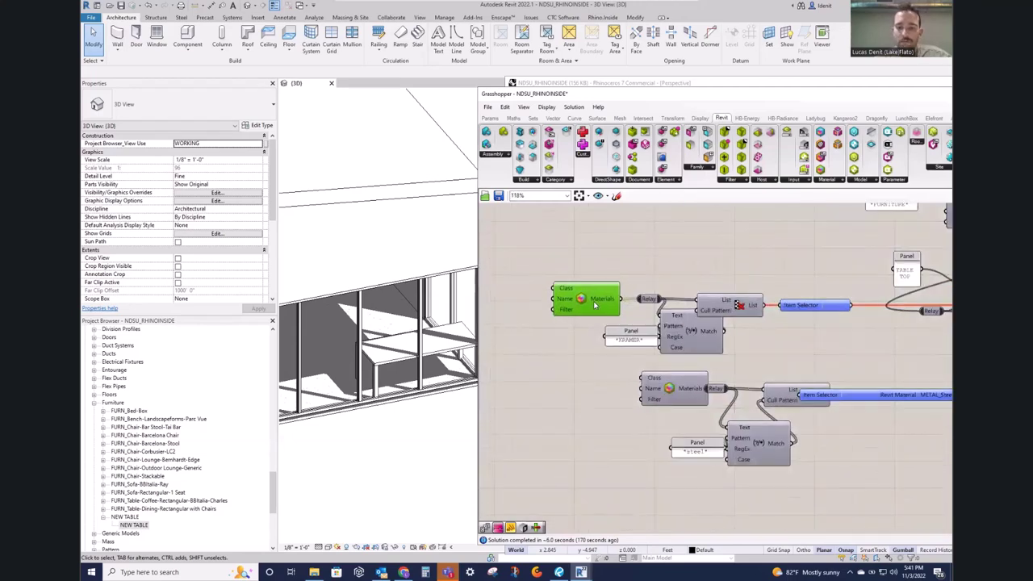
click(609, 276)
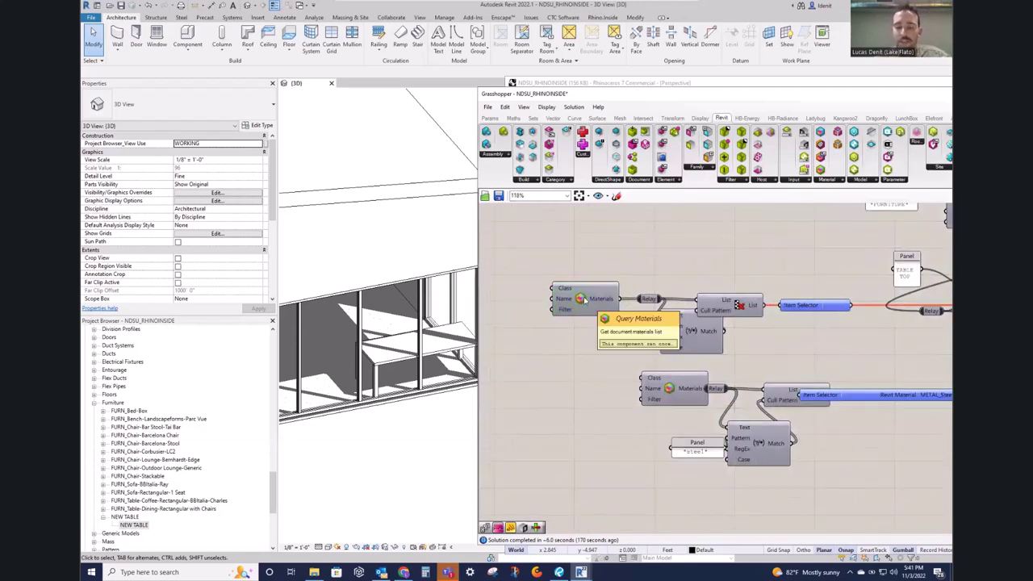
drag(626, 333, 601, 336)
click(626, 241)
scroll(716, 276, down, 1)
right_drag(739, 273, 660, 275)
drag(654, 303, 643, 285)
click(612, 257)
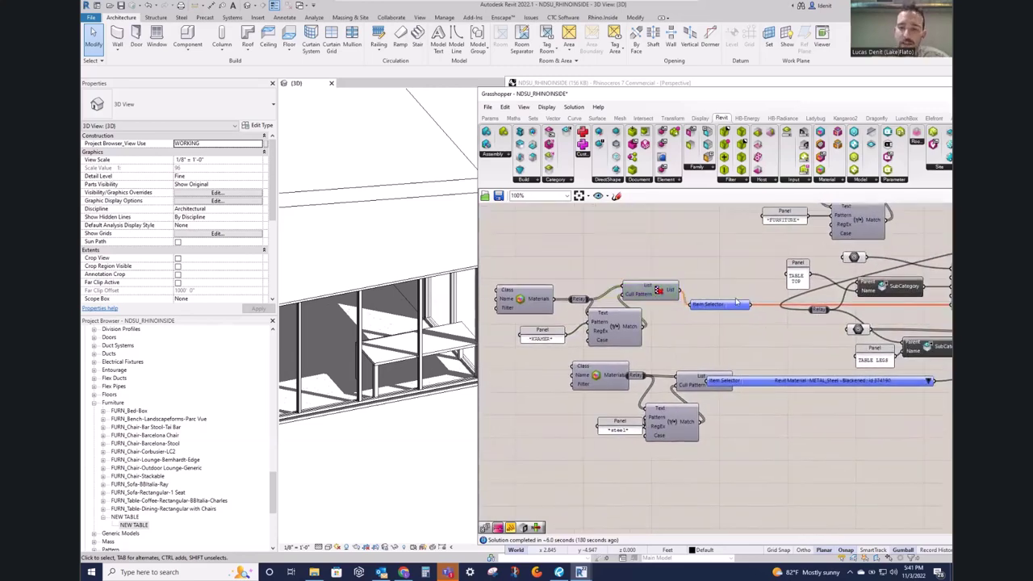
Step: Move the Grasshopper window over the Revit window so the whole canvas and table definition fit on screen
right_drag(798, 296, 612, 309)
scroll(674, 301, down, 2)
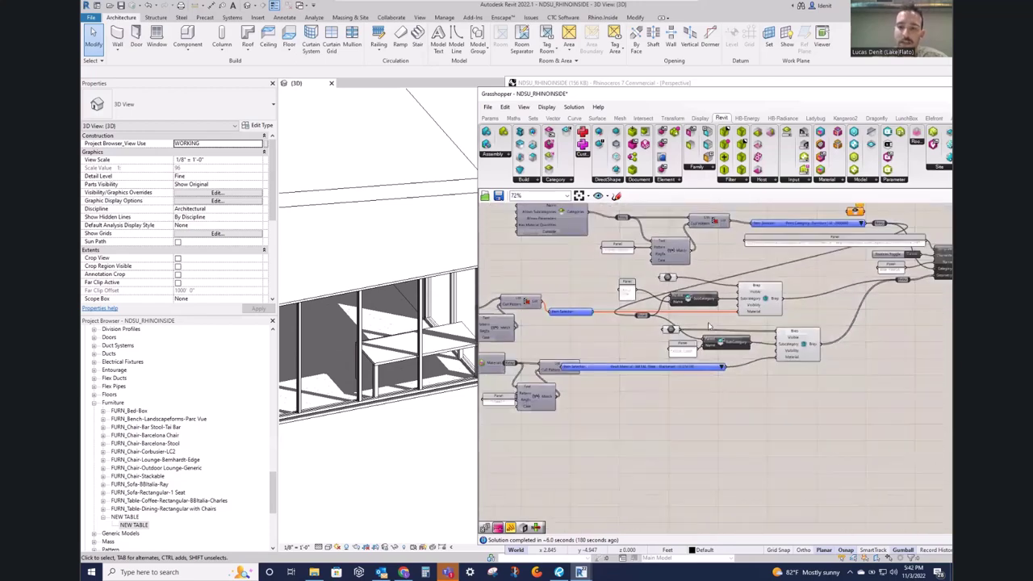
drag(753, 99, 443, 98)
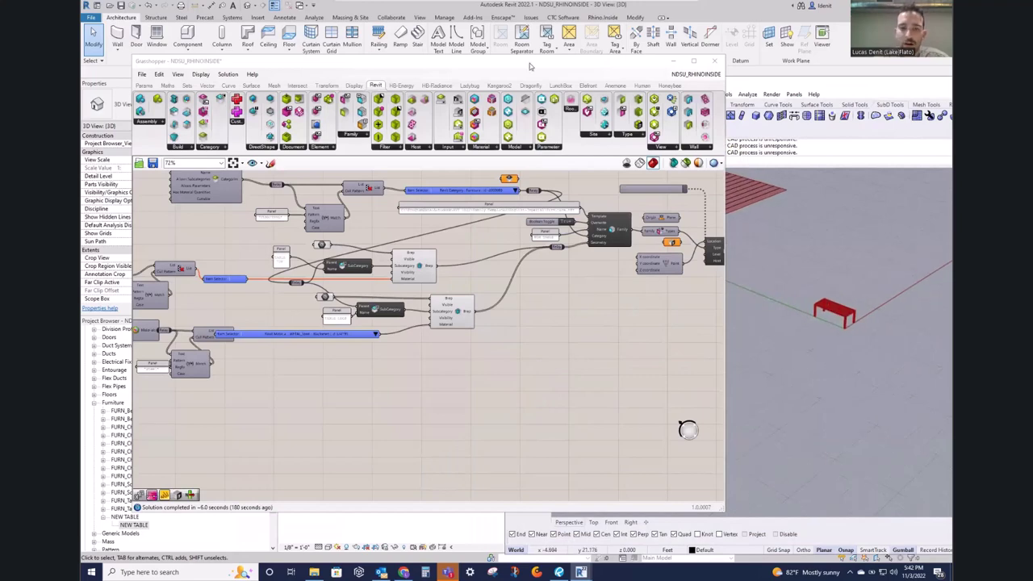
drag(530, 66, 657, 68)
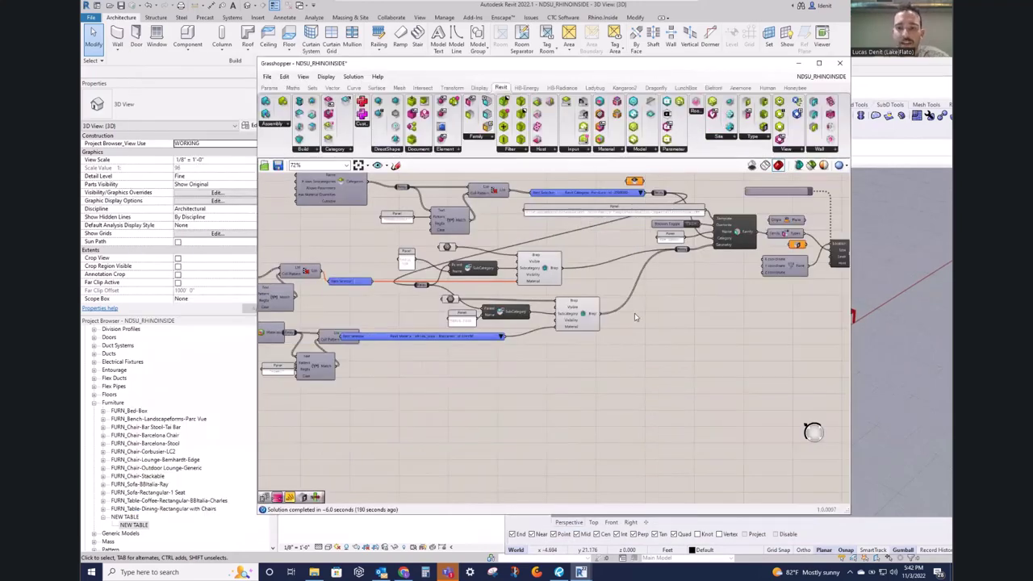
right_drag(670, 294, 662, 341)
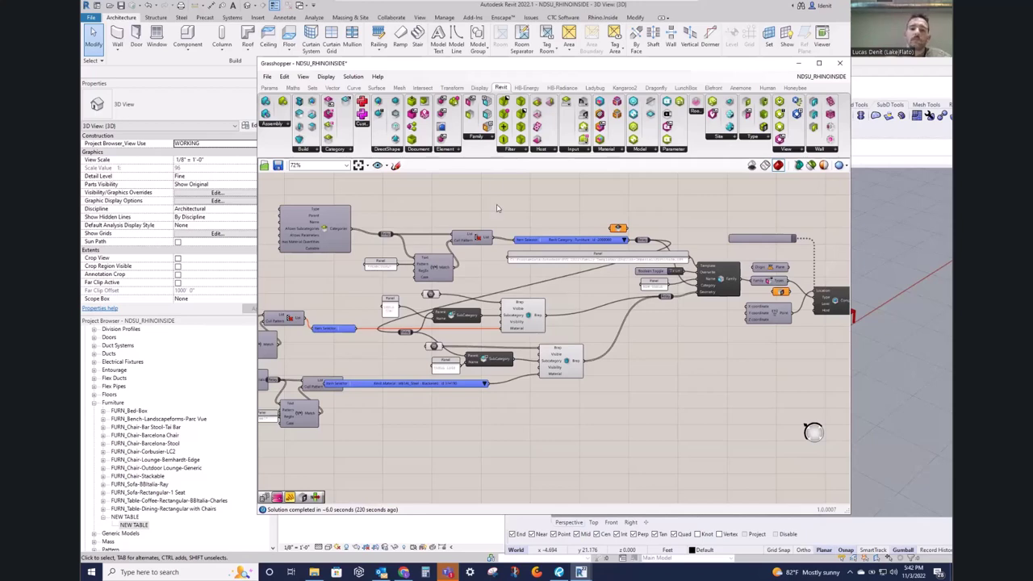
Step: Move the table leg Materials query and its *steel* panel away from their filter components
right_drag(493, 218, 606, 243)
scroll(605, 243, down, 3)
right_drag(492, 318, 505, 345)
scroll(505, 345, up, 3)
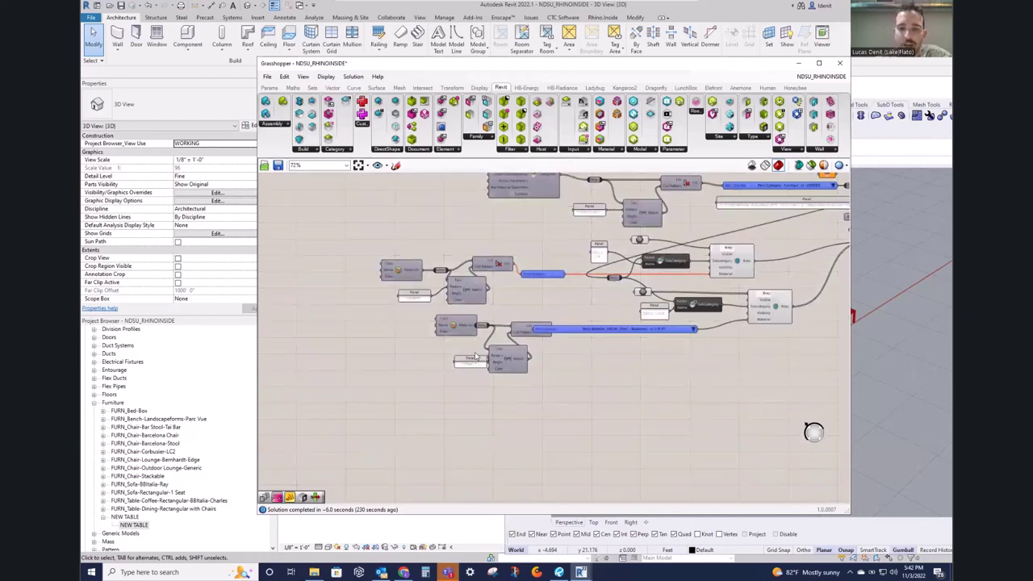
click(452, 331)
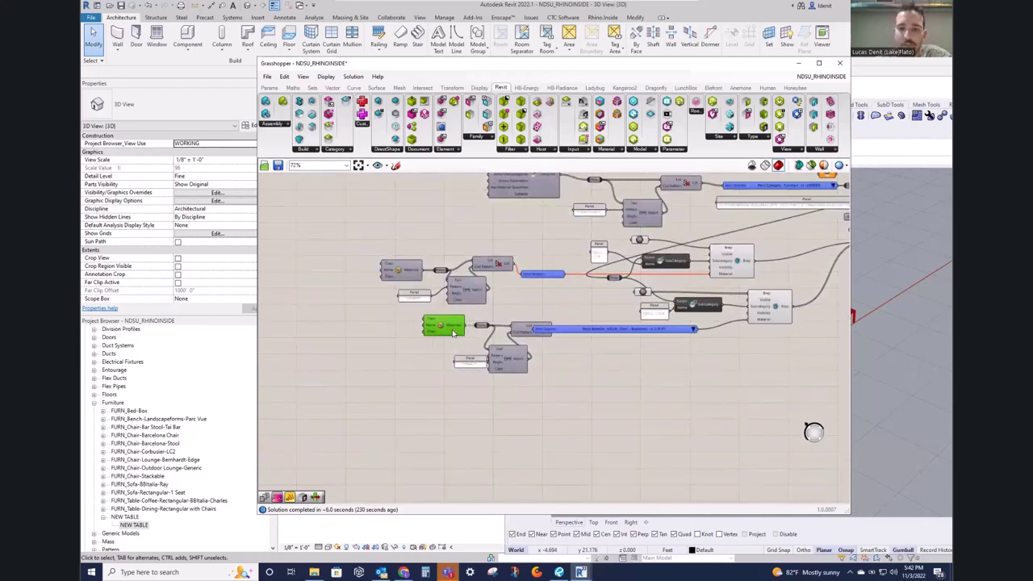
drag(468, 363, 460, 358)
click(476, 390)
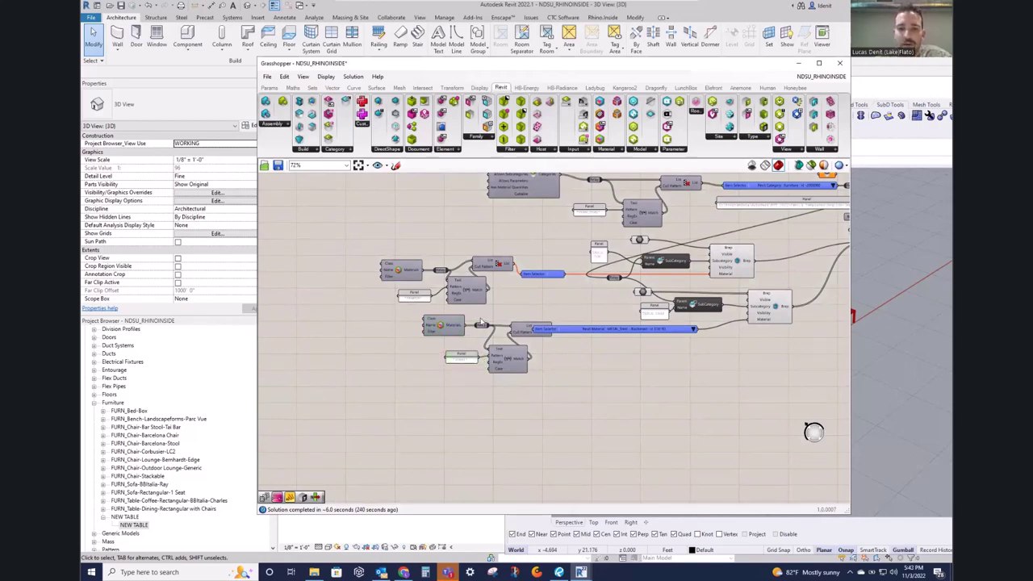
Step: Switch to Chrome, search the web in a new tab for RHINO.INSIDE with the trainer's first name, and skim the results
click(403, 572)
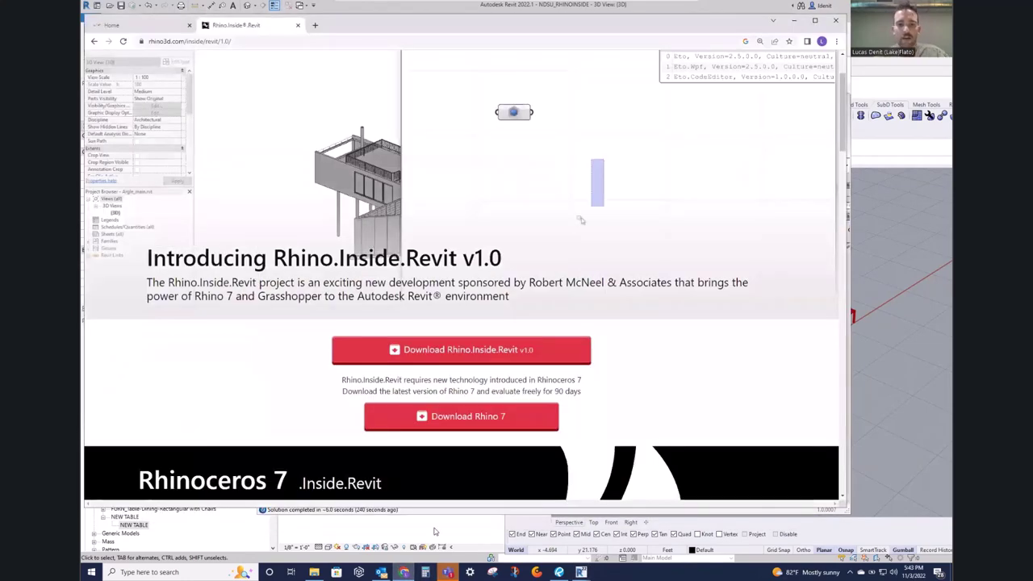
key(ctrl+t)
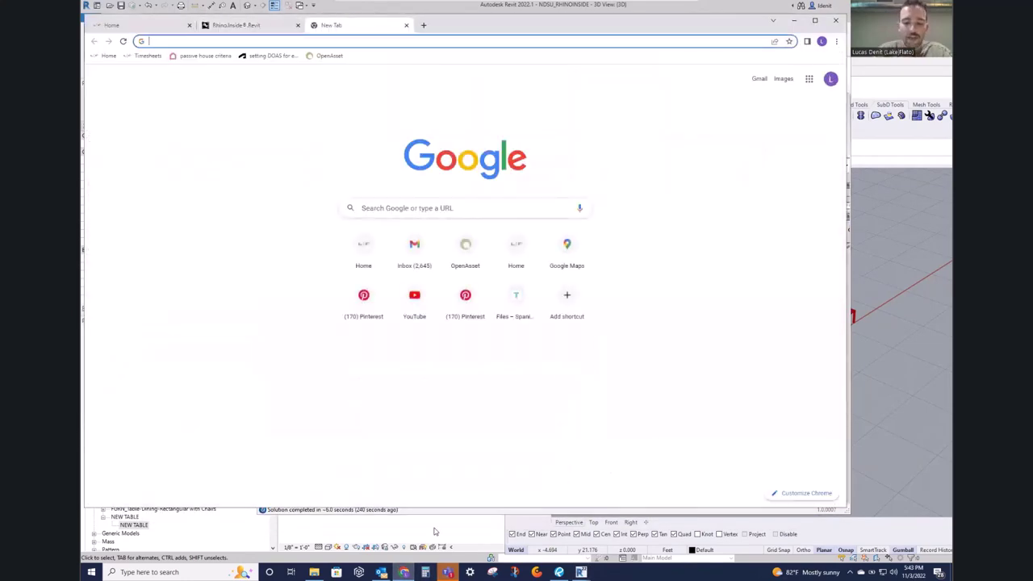
text(YOU)
key(BackSpace)
key(BackSpace)
key(BackSpace)
key(BackSpace)
text(RHINO.INSIDE)
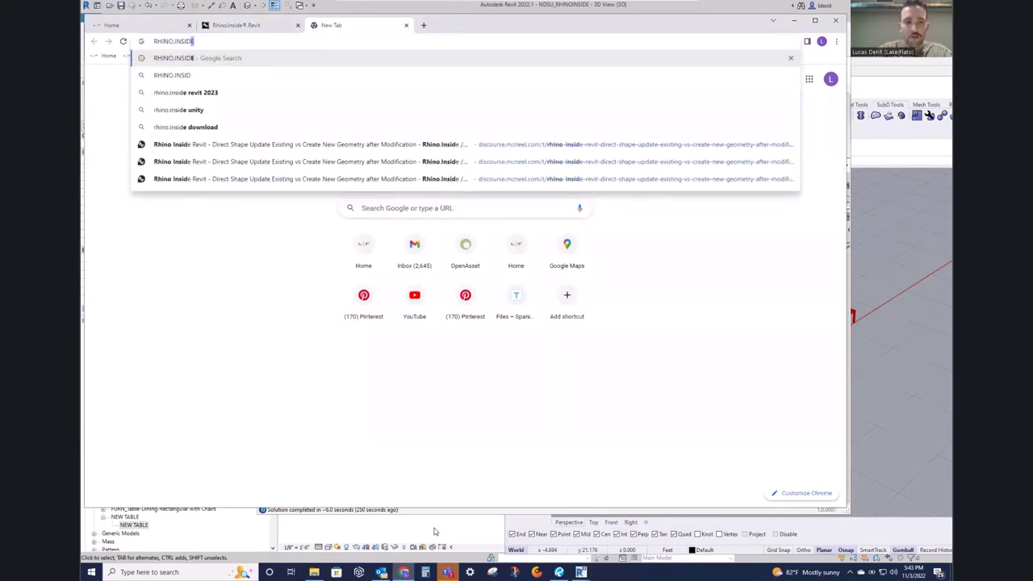
text( OLIVER)
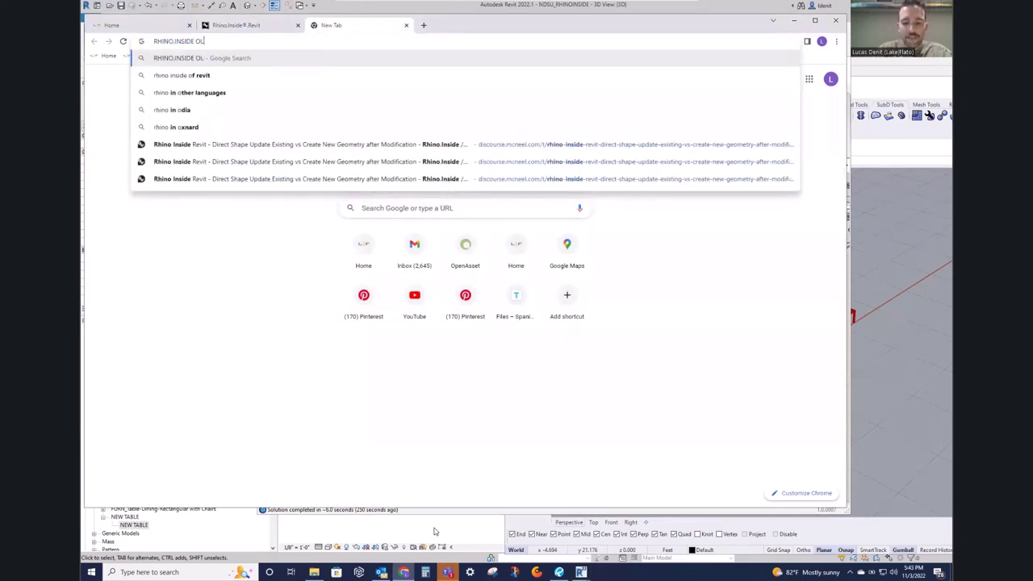
key(Return)
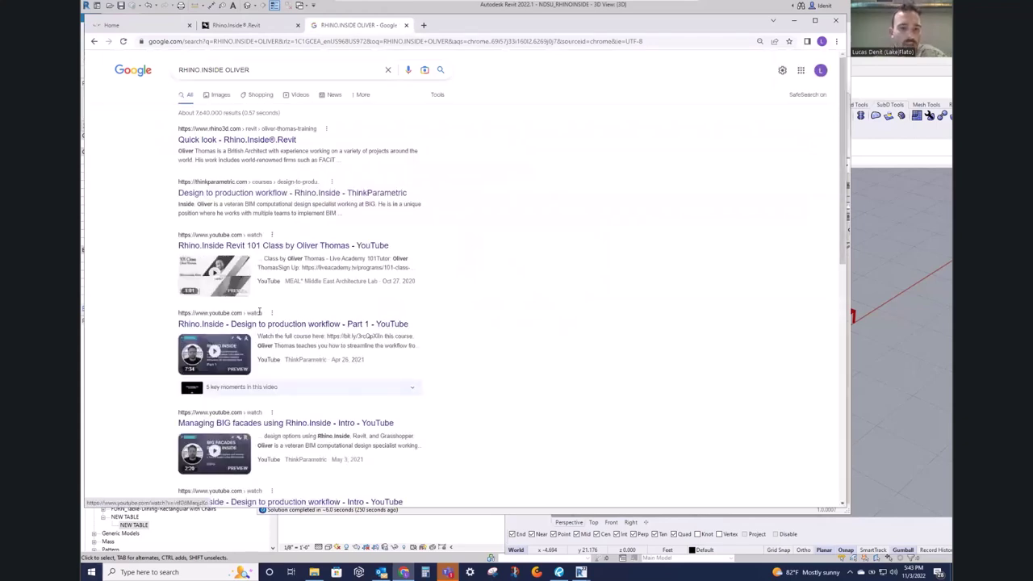
scroll(467, 370, down, 1)
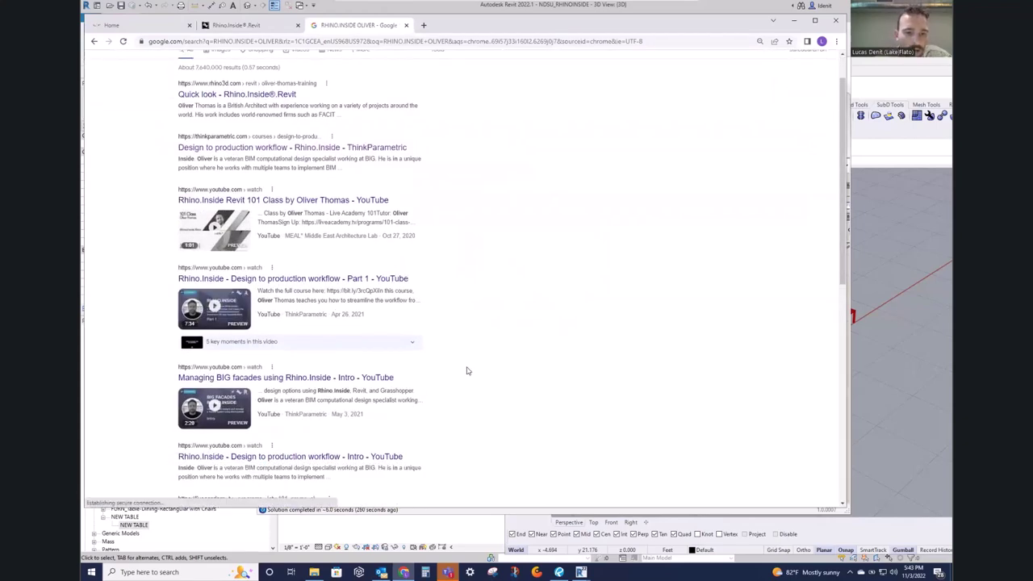
scroll(477, 307, up, 1)
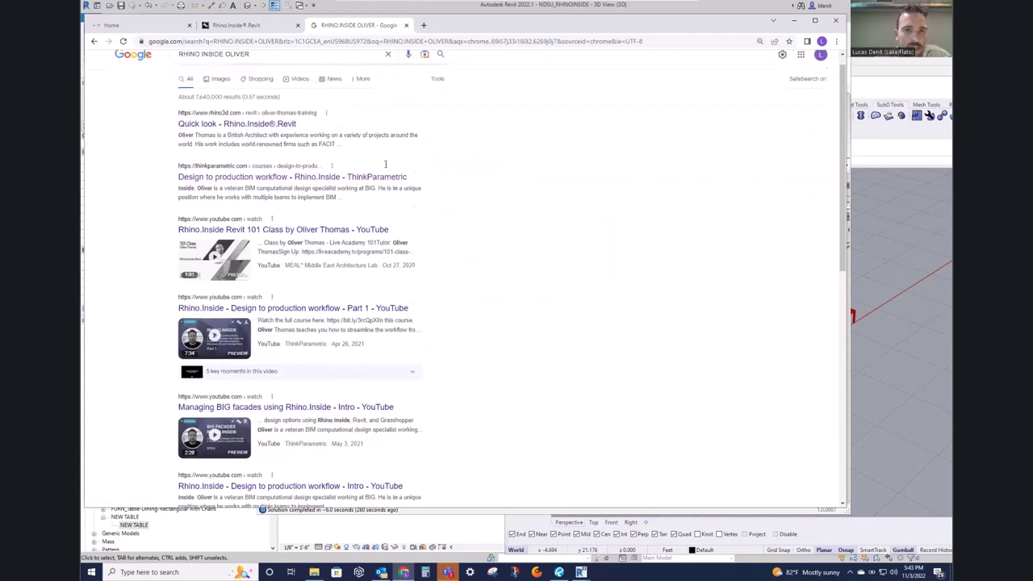
Step: Change the web search to RHINO.INSIDE YOUTUBE and look through the listed videos
double_click(227, 69)
text(YOUT)
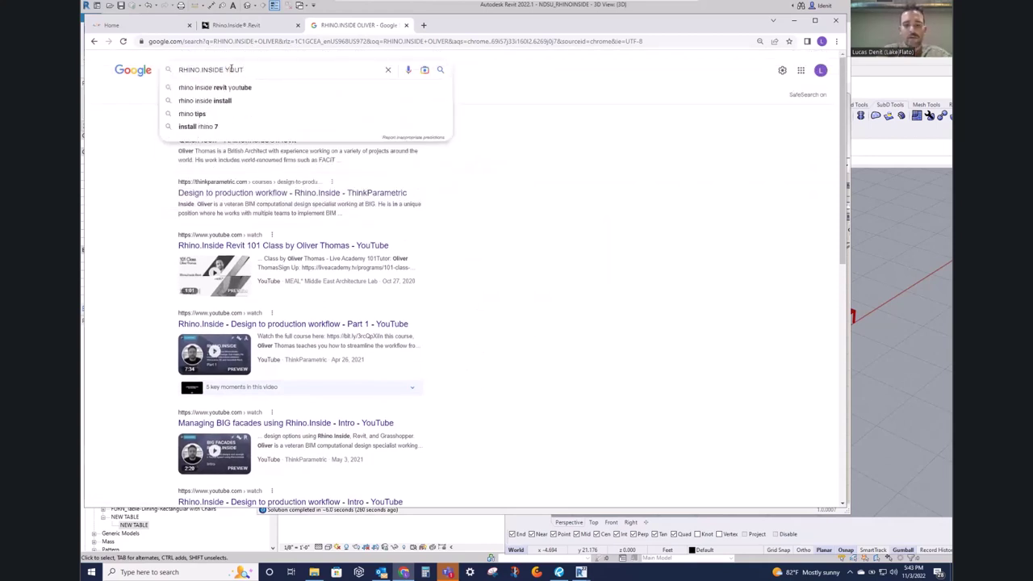
text(UBE)
key(Return)
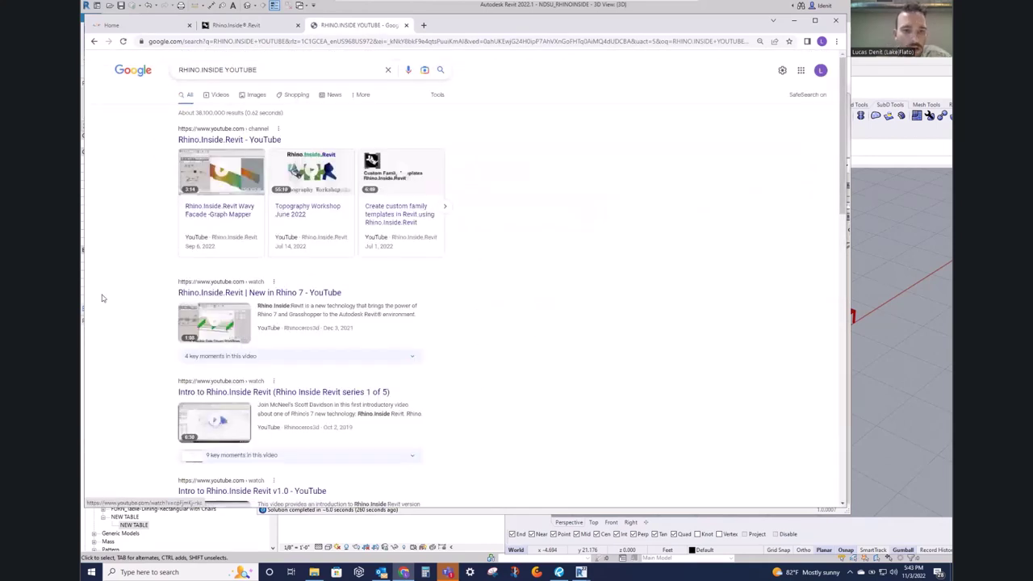
scroll(121, 298, down, 2)
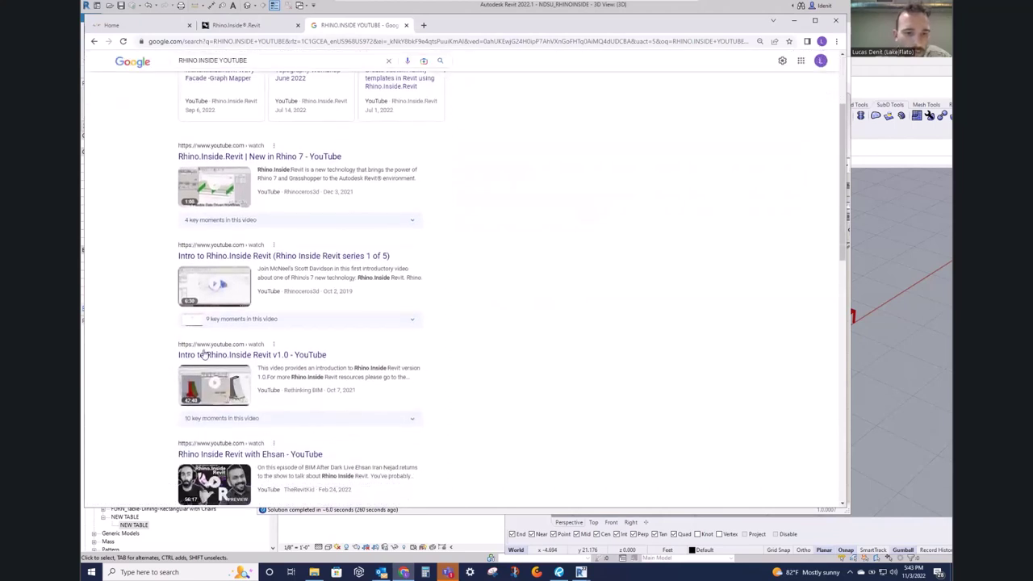
Step: Open the "Intro to Rhino.Inside Revit v1.0" video, skip ahead through it, and pause it about halfway
click(254, 355)
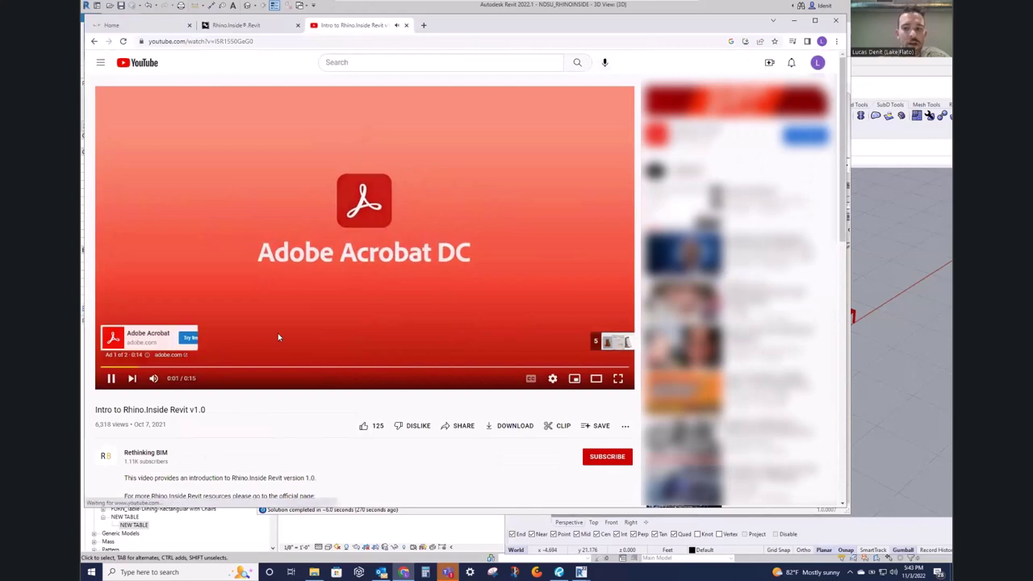
click(609, 342)
click(234, 368)
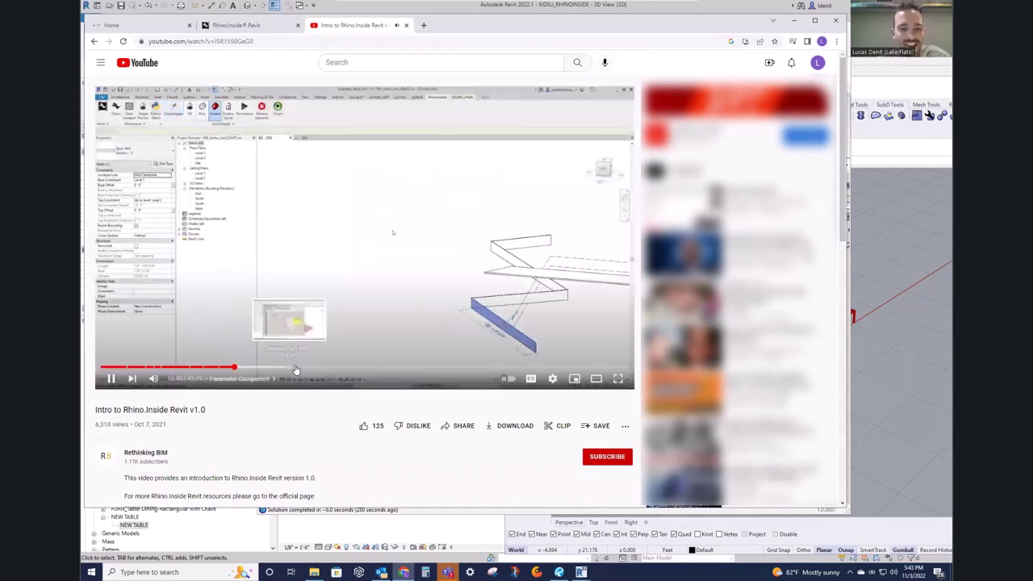
click(368, 369)
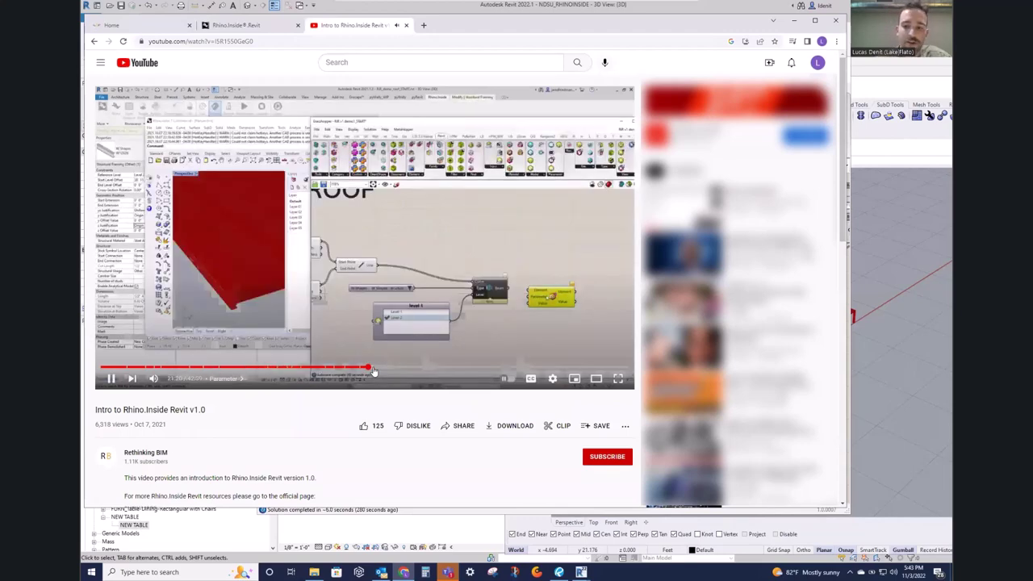
click(279, 149)
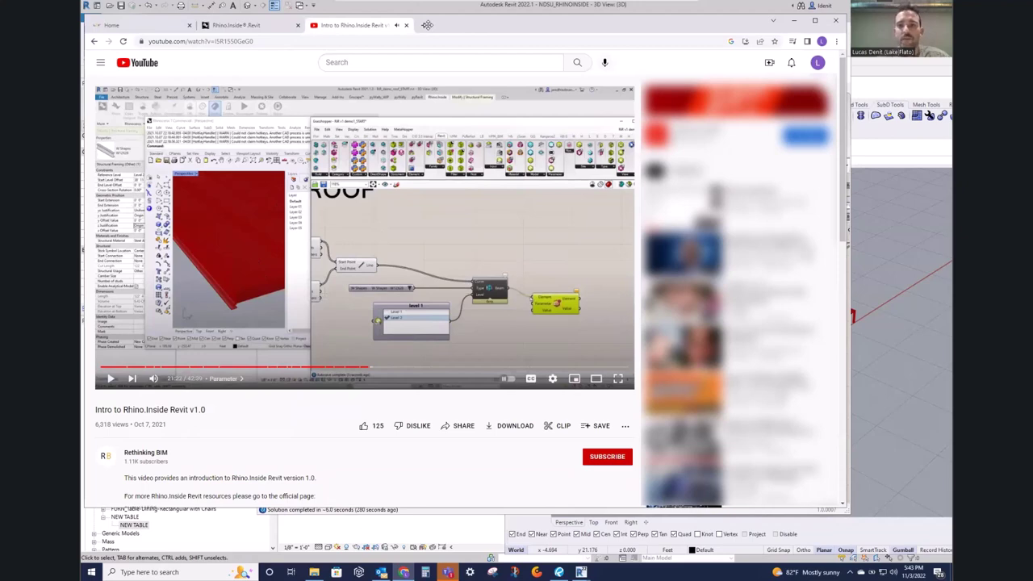
Step: Search the web in another new tab for RHINO.INSIDE together with the McNeel presenter's full name
key(ctrl+t)
text(R)
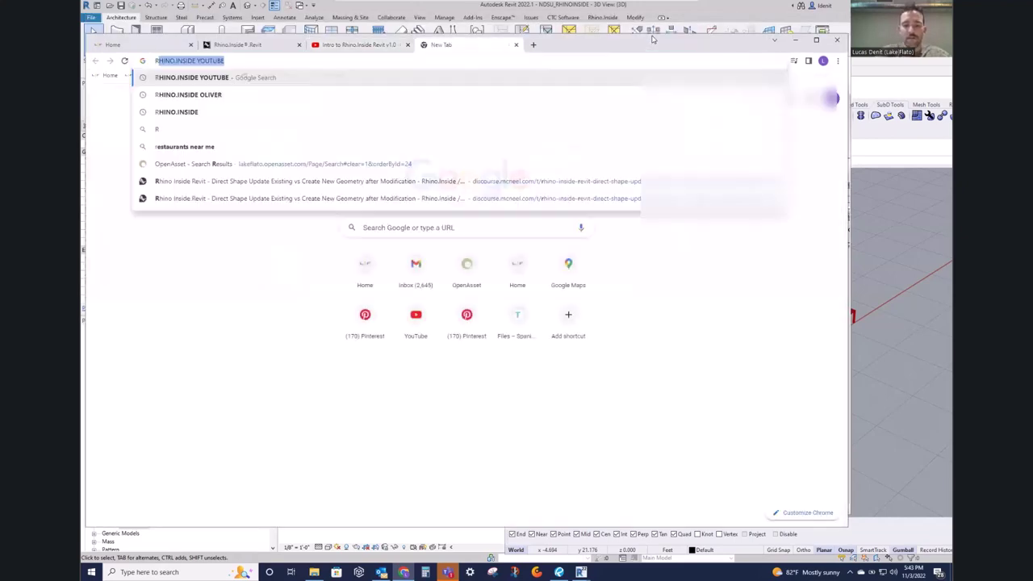
text(HINO.INSIDE )
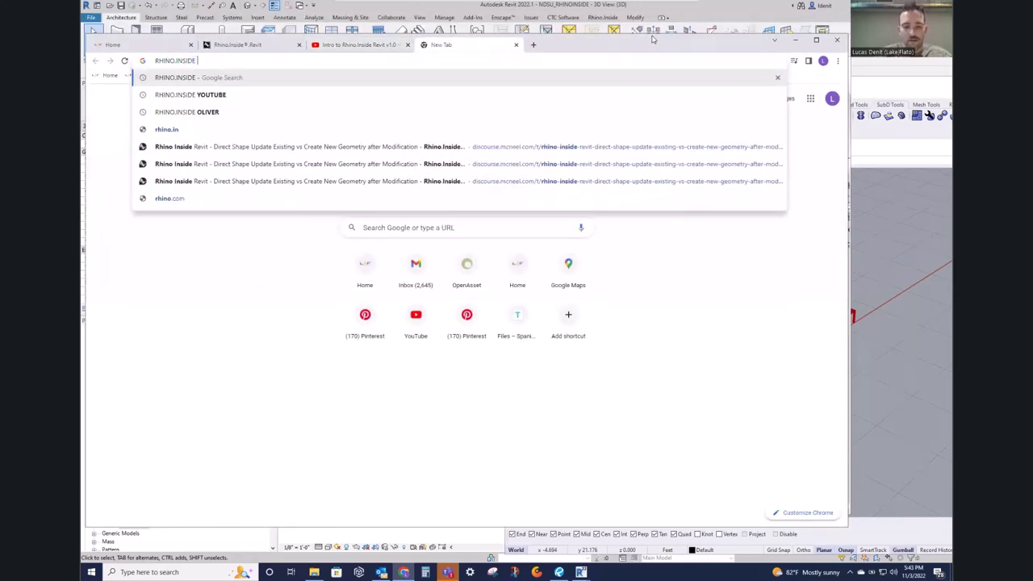
text(SCOTT DAVIDSON)
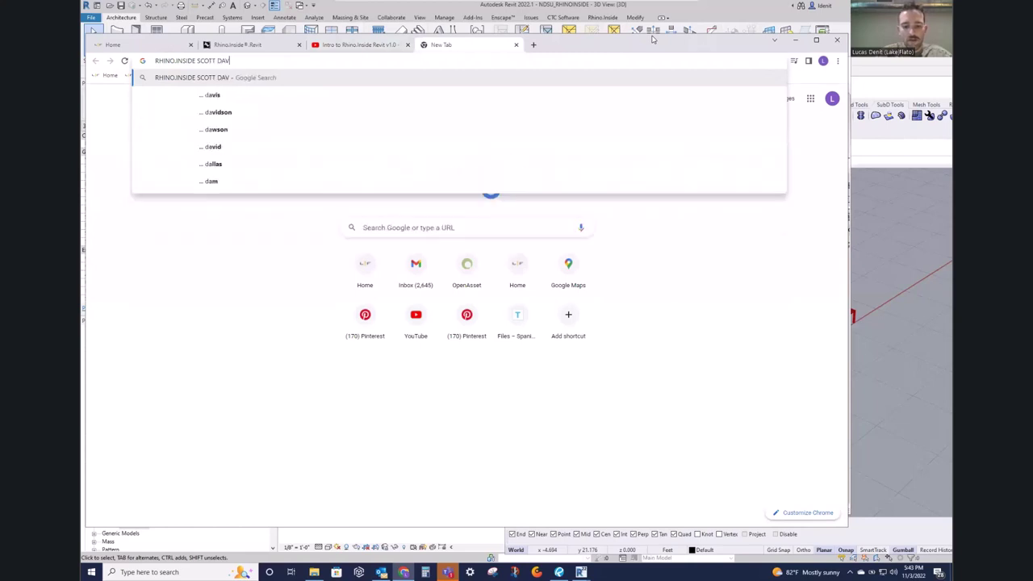
key(Return)
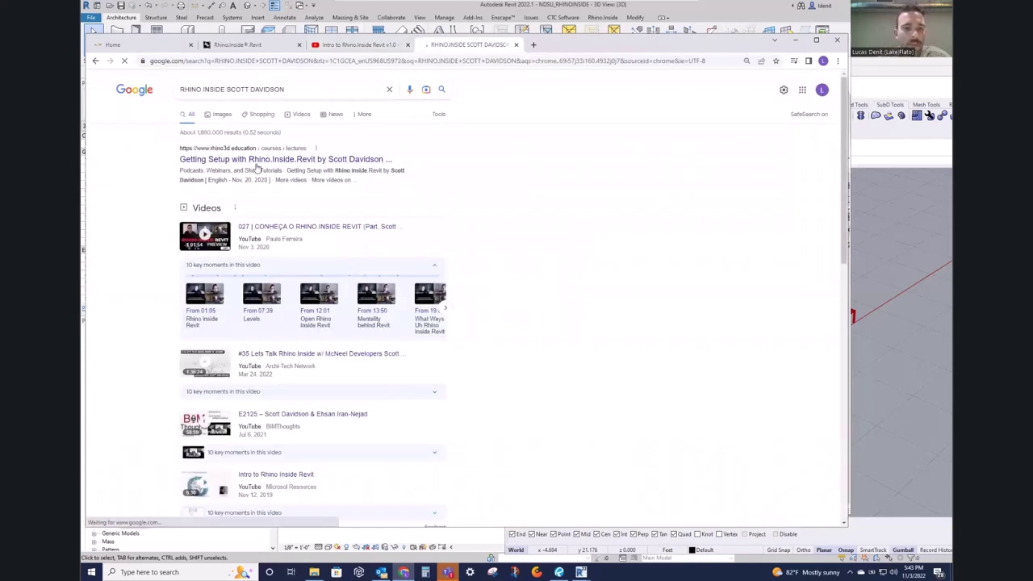
Step: Open the "Getting Setup with Rhino.Inside.Revit" lecture and browse the course's list of lectures
click(209, 162)
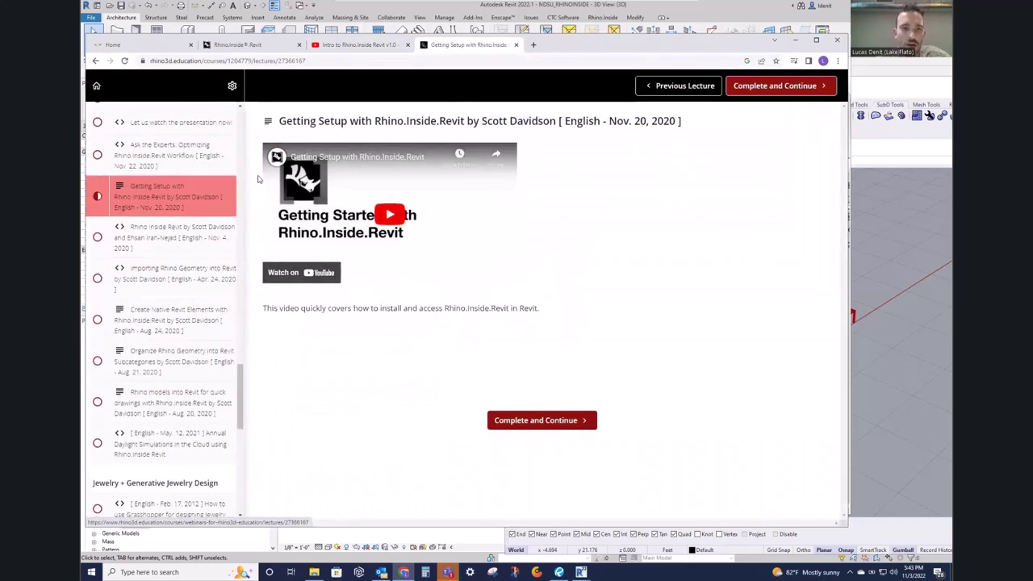
scroll(170, 200, up, 15)
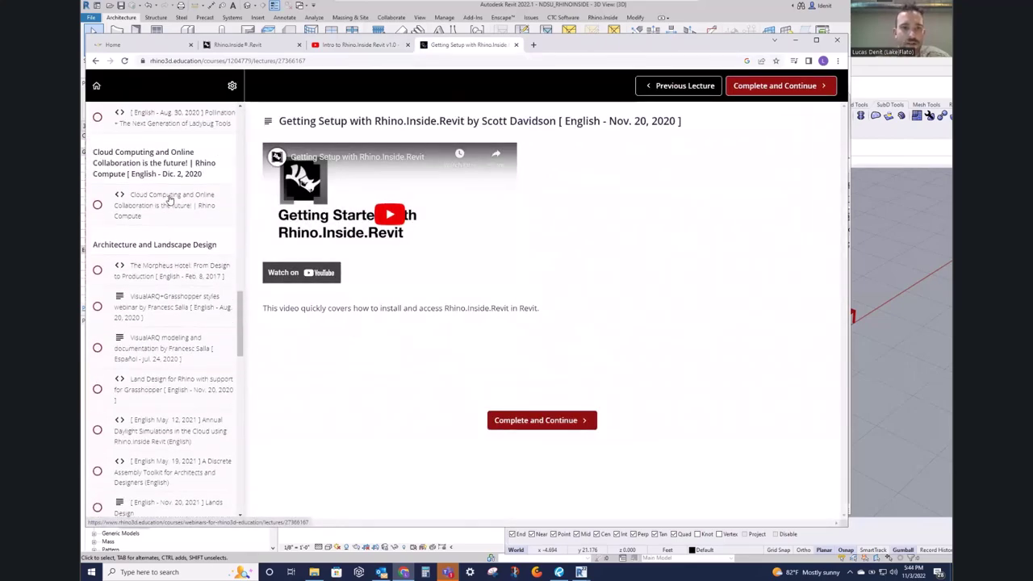
scroll(170, 200, up, 5)
scroll(170, 199, down, 8)
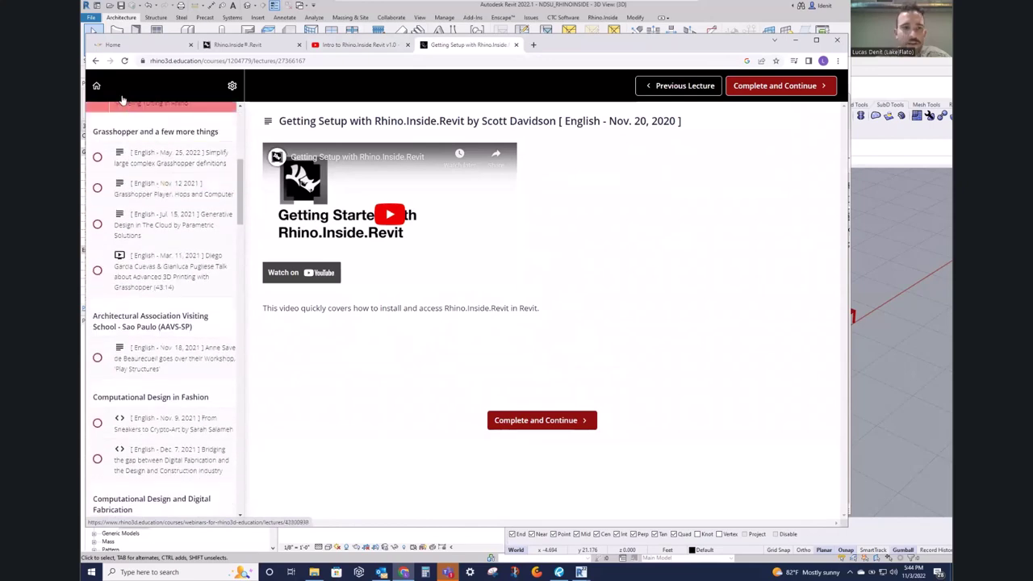
Step: Return to the search results, search for RHINO.INSIDE MCNEEL instead, and open the official Rhino.Inside.Revit v1.0 site
click(95, 62)
scroll(118, 231, down, 5)
scroll(120, 231, up, 5)
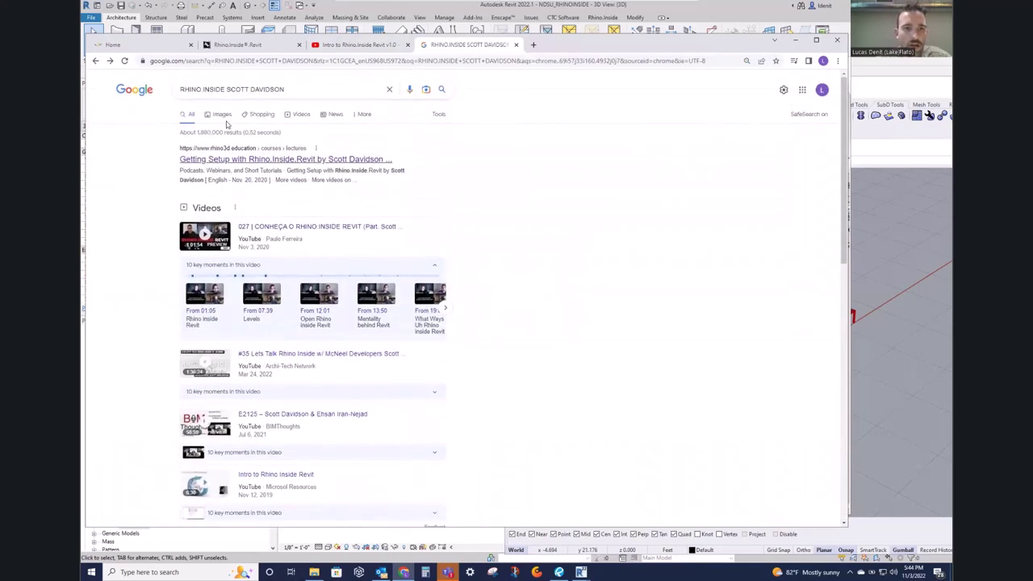
drag(227, 89, 338, 86)
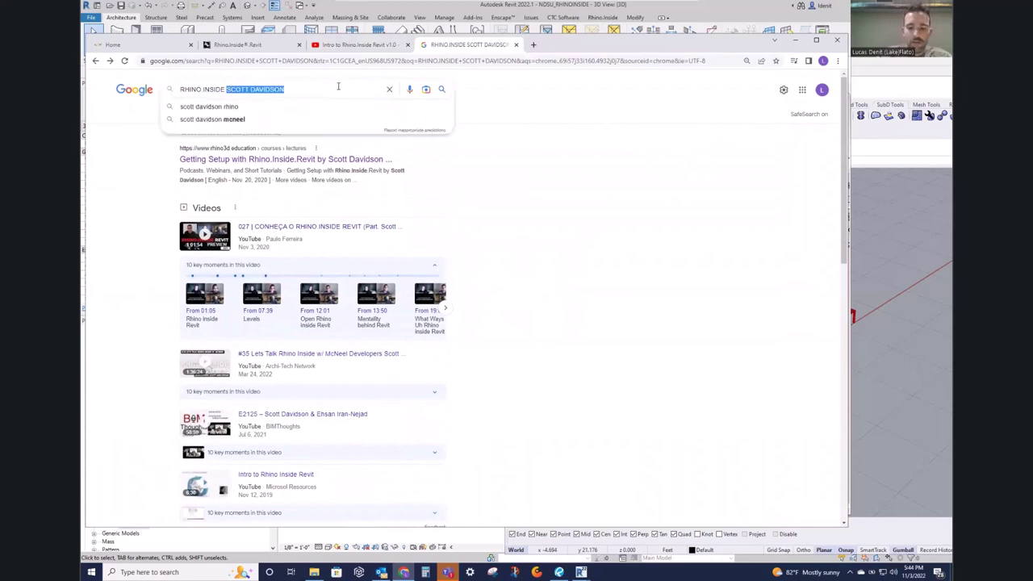
text(MCNEEL)
key(Return)
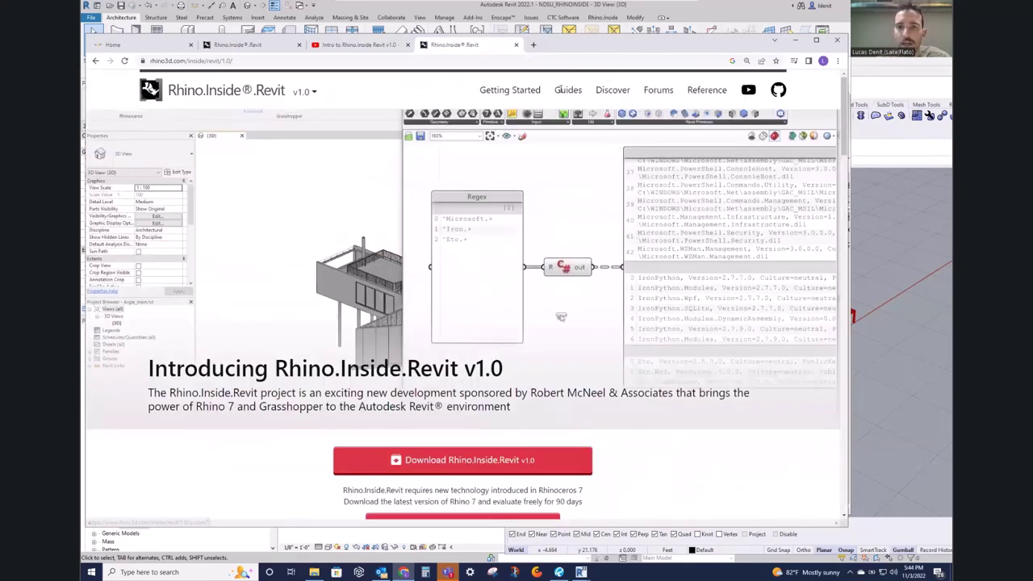
Step: Open the Rhino.Inside.Revit Guides and skim the Essentials topics
click(568, 91)
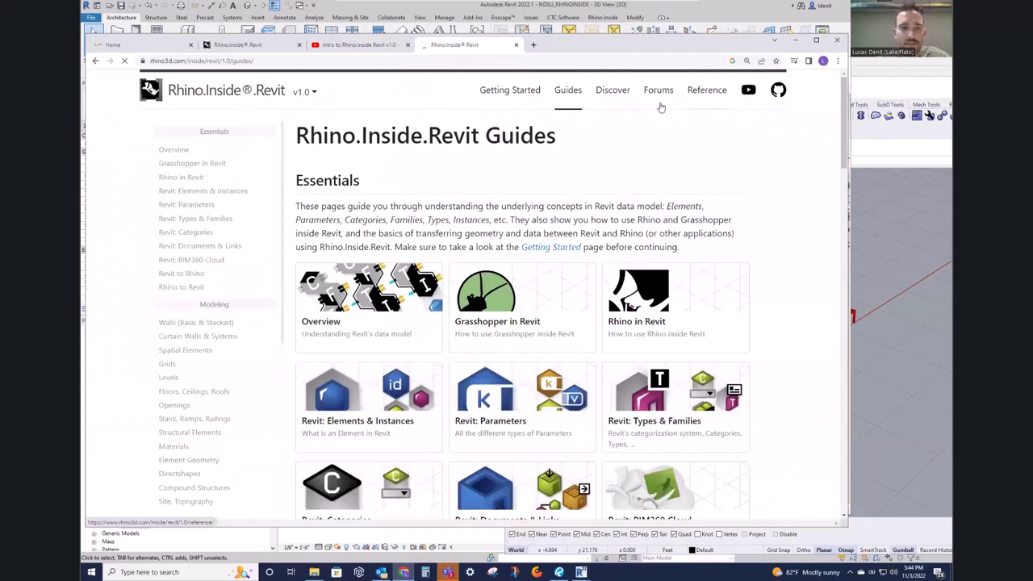
scroll(669, 341, down, 3)
scroll(750, 345, up, 3)
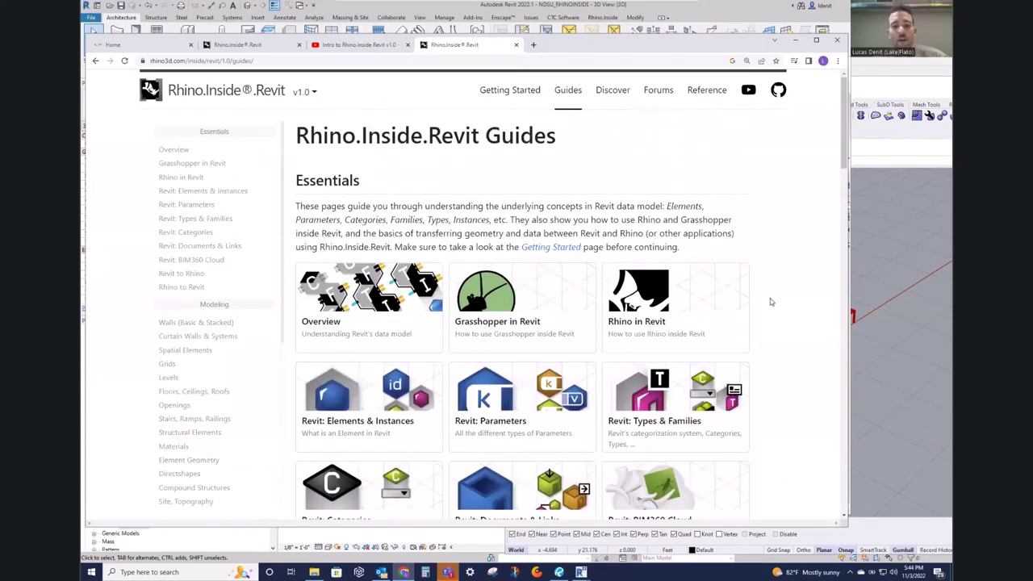
Step: Open the Grids modeling guide and read through its sections on querying, analyzing and creating grids
click(175, 364)
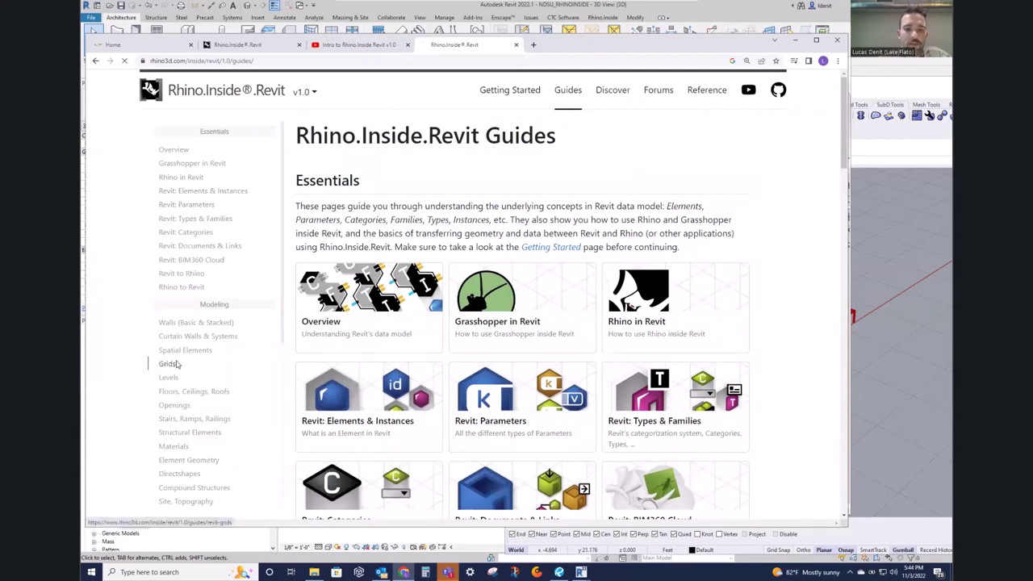
scroll(347, 334, down, 3)
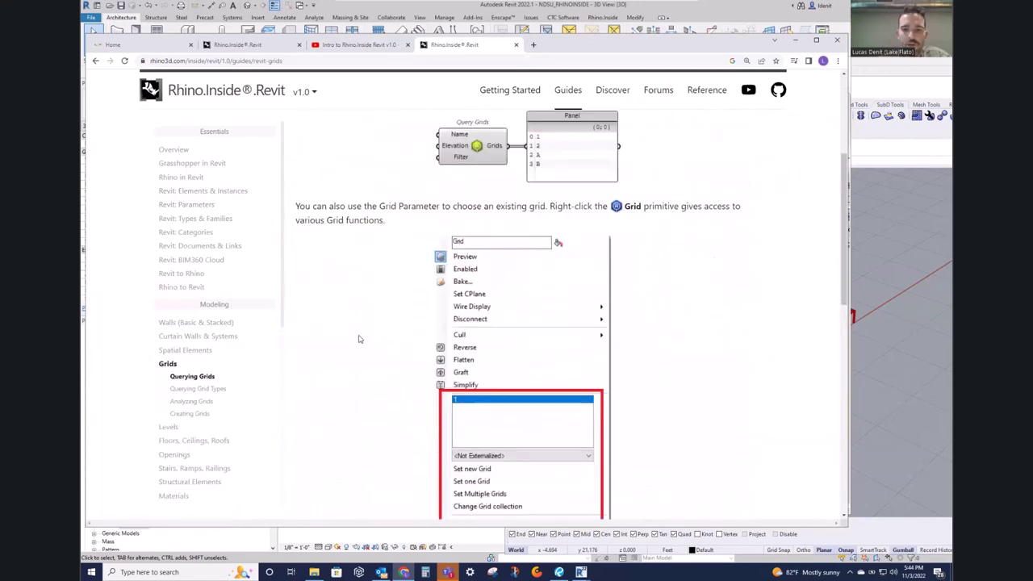
scroll(359, 339, down, 1)
scroll(360, 331, up, 3)
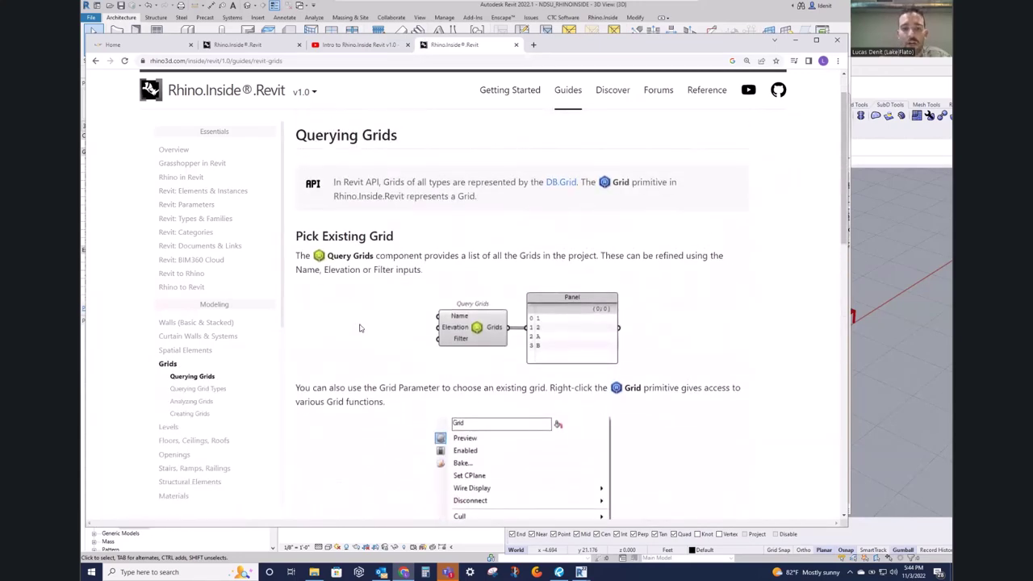
scroll(361, 327, down, 1)
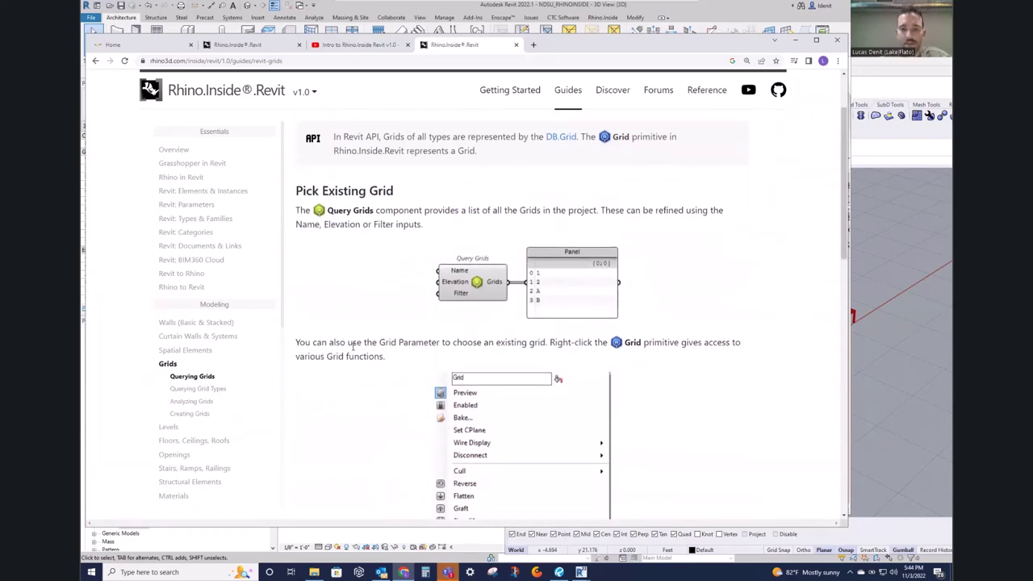
scroll(351, 346, down, 6)
scroll(367, 346, up, 3)
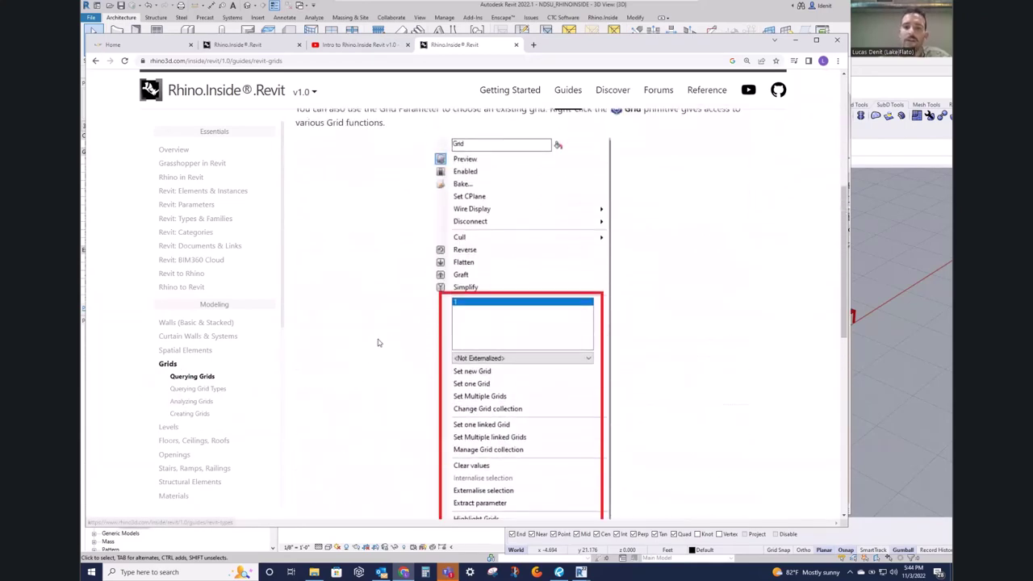
scroll(378, 343, down, 6)
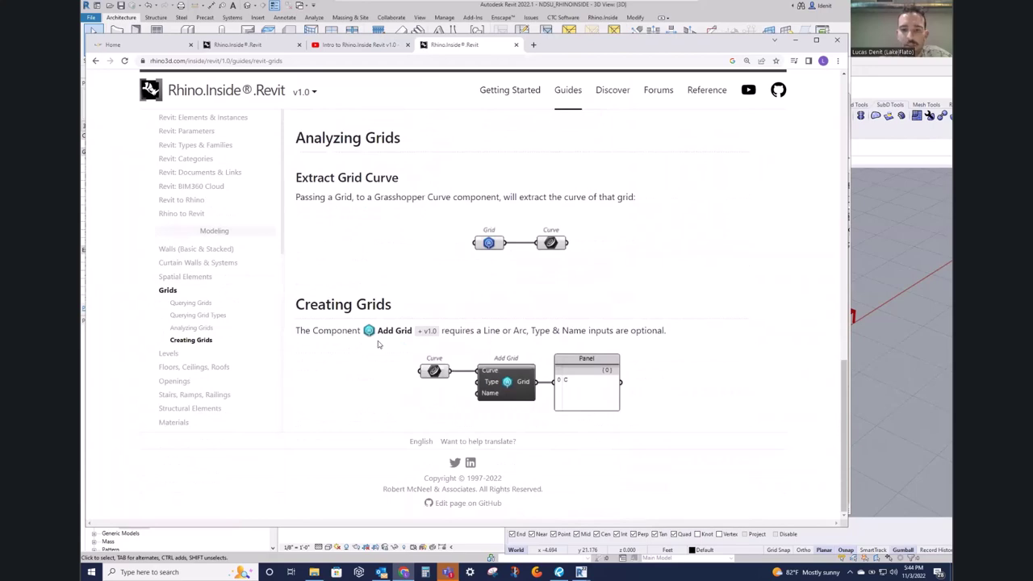
scroll(378, 343, up, 10)
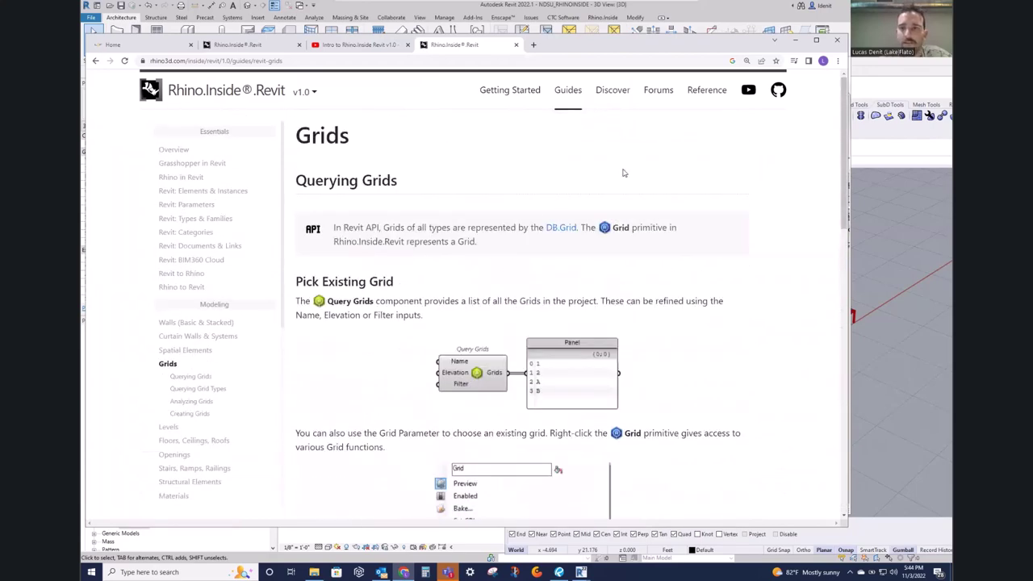
Step: Open the Rhino.Inside Revit forum topics and lower the browser window's upper edge to uncover the Revit ribbon
click(657, 90)
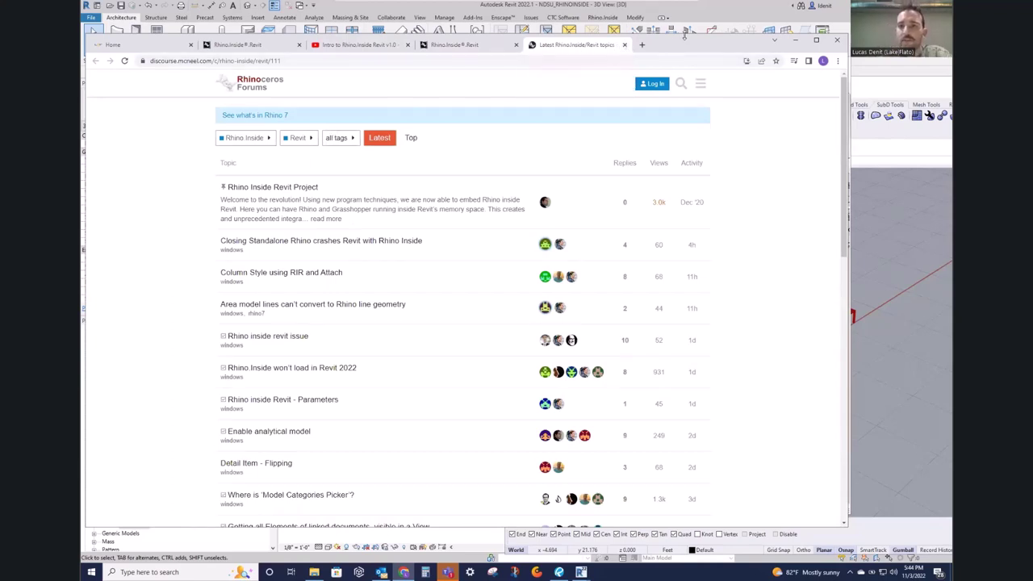
drag(695, 35, 696, 67)
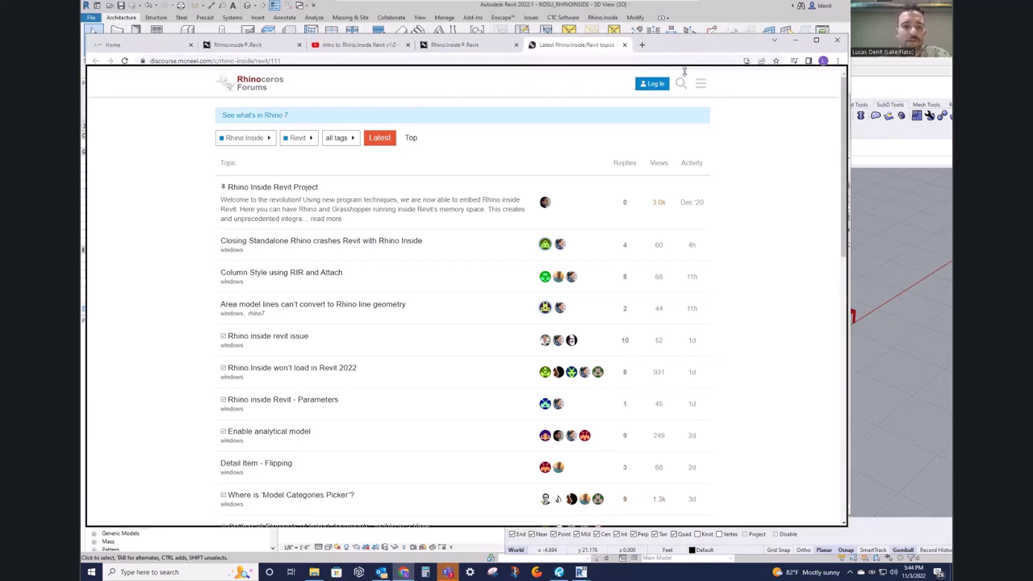
drag(698, 65, 605, 100)
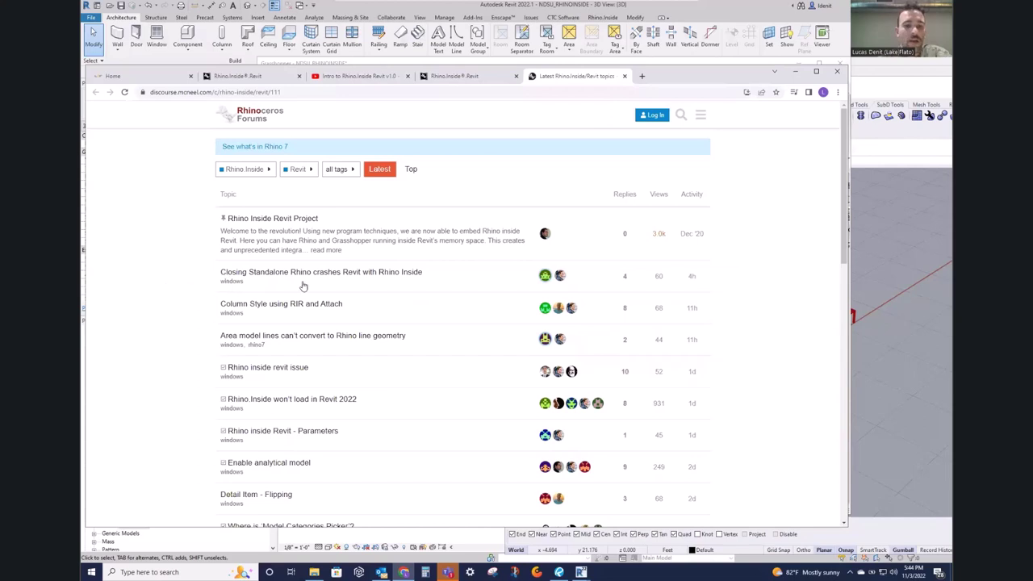